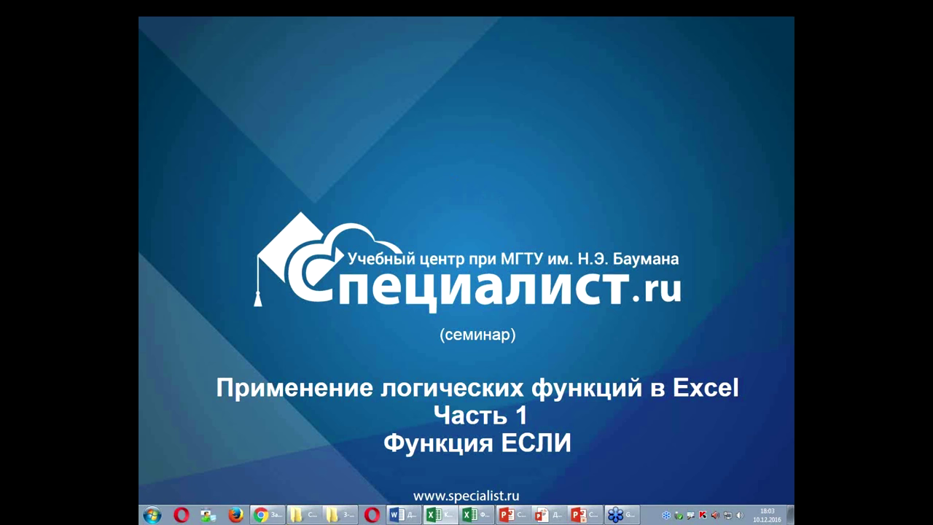
Advance the slideshow past the title, bio and 'Мои курсы' slides to the seminar series slide
left_click(407, 85)
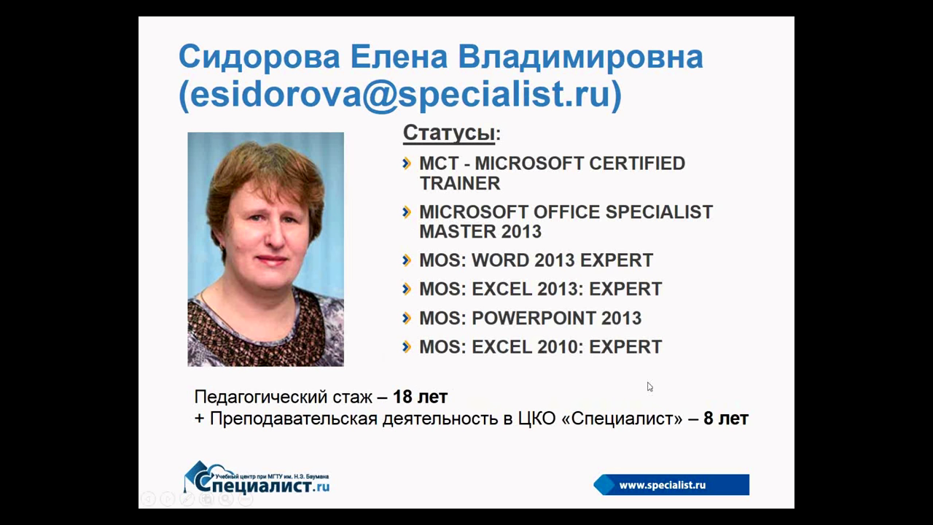
left_click(487, 358)
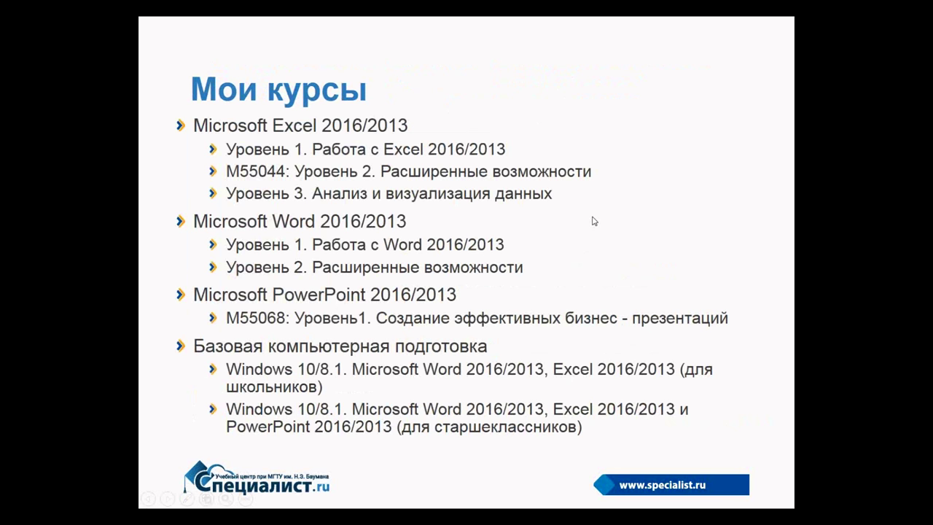
left_click(612, 232)
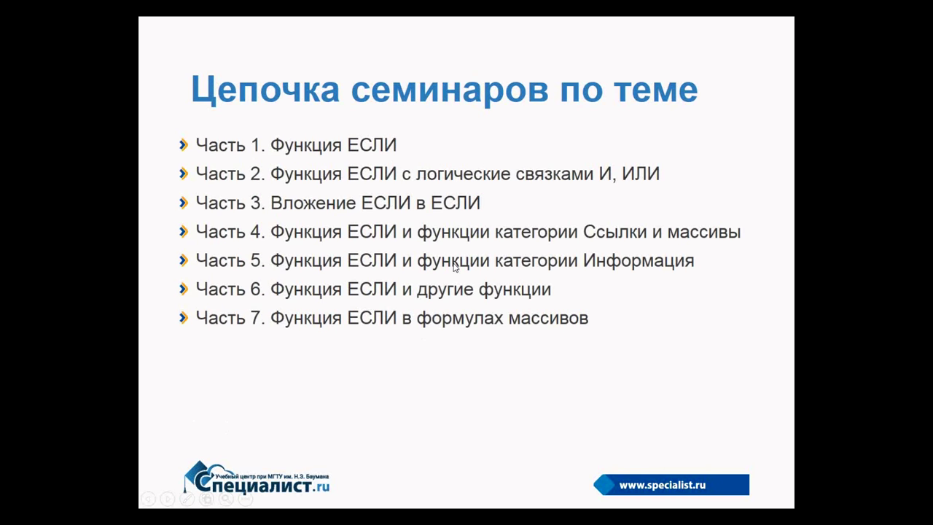
Advance to the 'Содержание семинара' slide outlining the four seminar topics
left_click(457, 363)
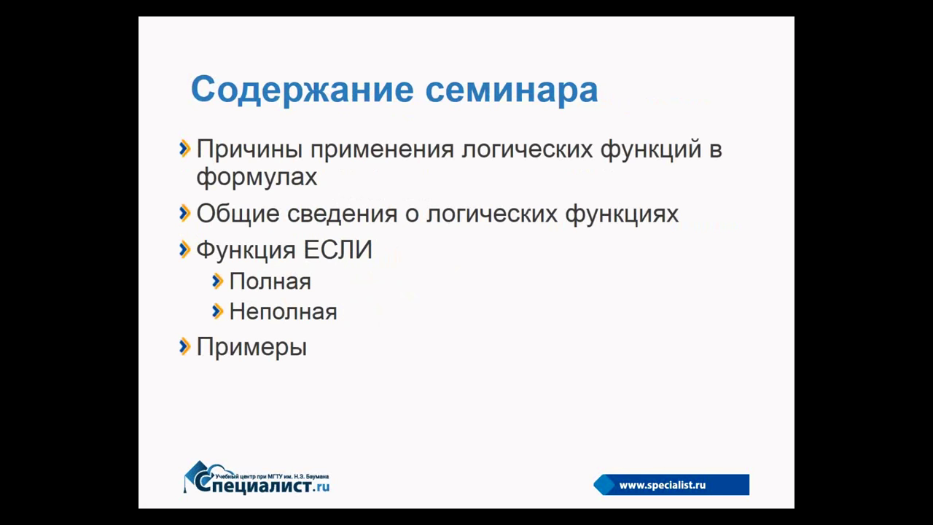
Reveal the Выяснить Истинность, Логический and Текстовый bullets of the logical-functions slide, then move on
key("Right")
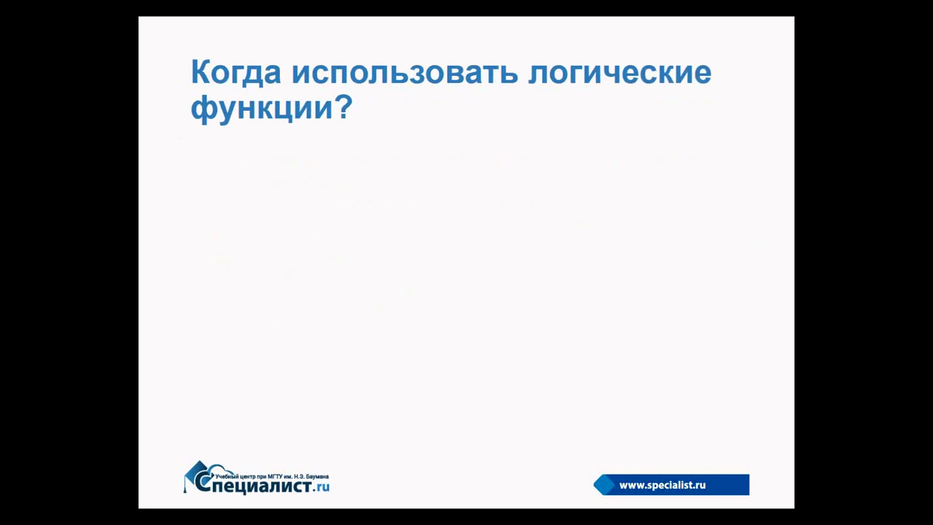
key("Right")
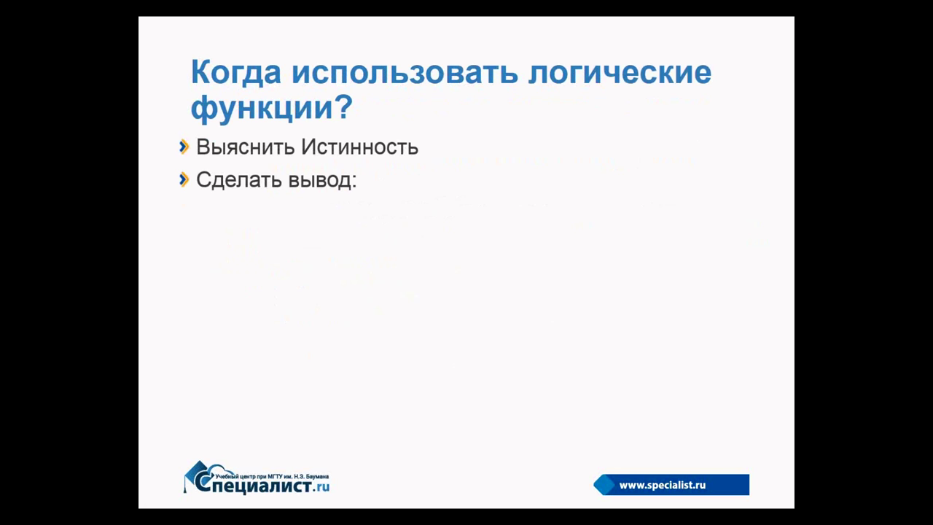
key("Right")
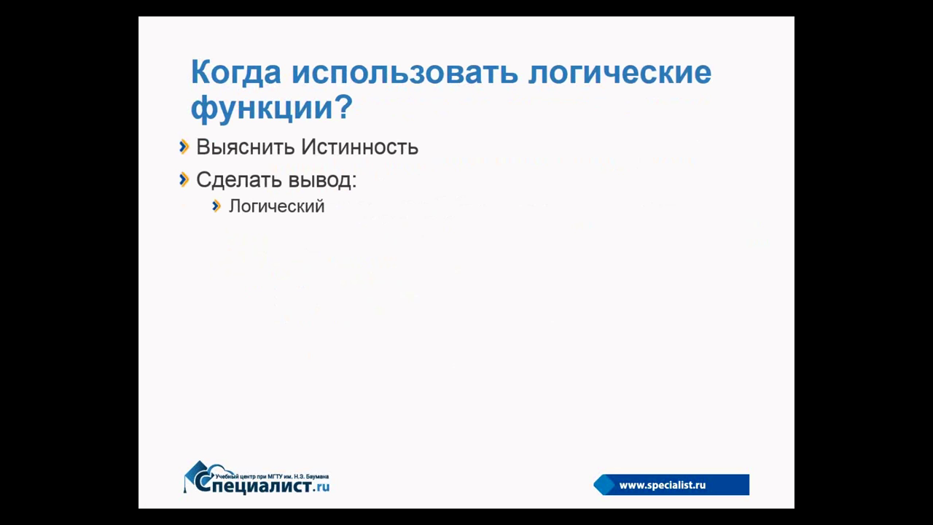
key("Right")
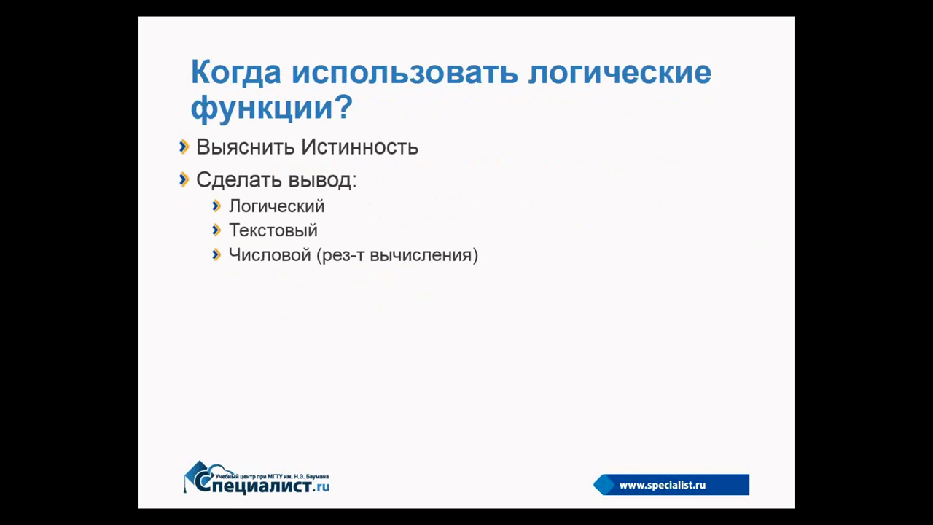
key("Right")
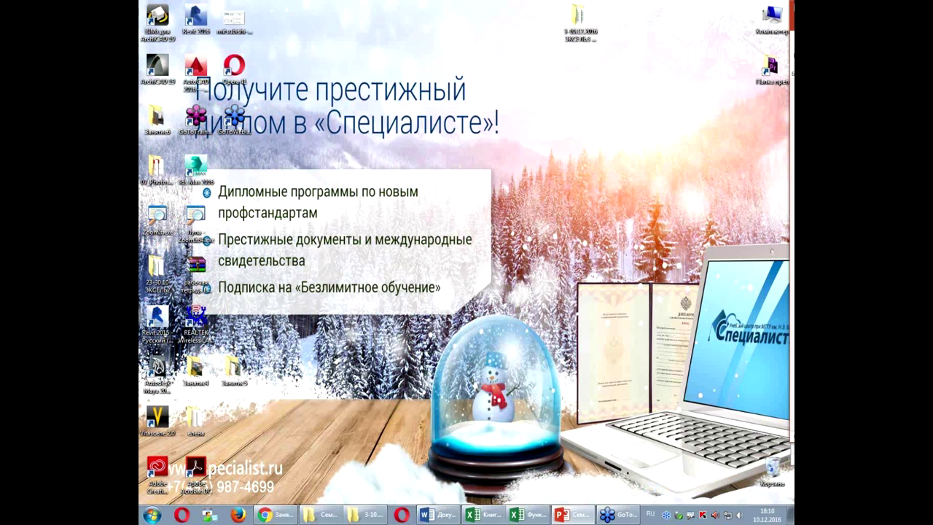
Launch Excel 2016 from the Start menu and create a blank workbook
left_click(153, 517)
left_click(203, 357)
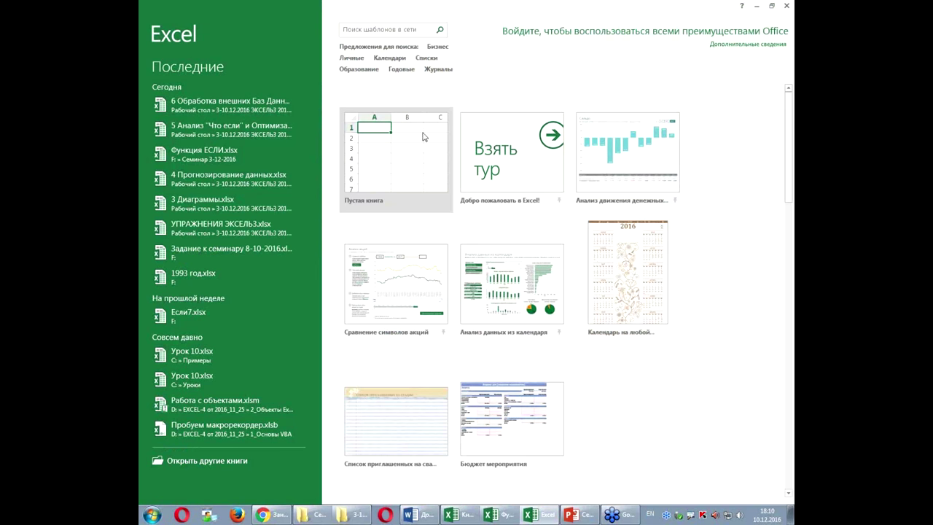
left_click(377, 207)
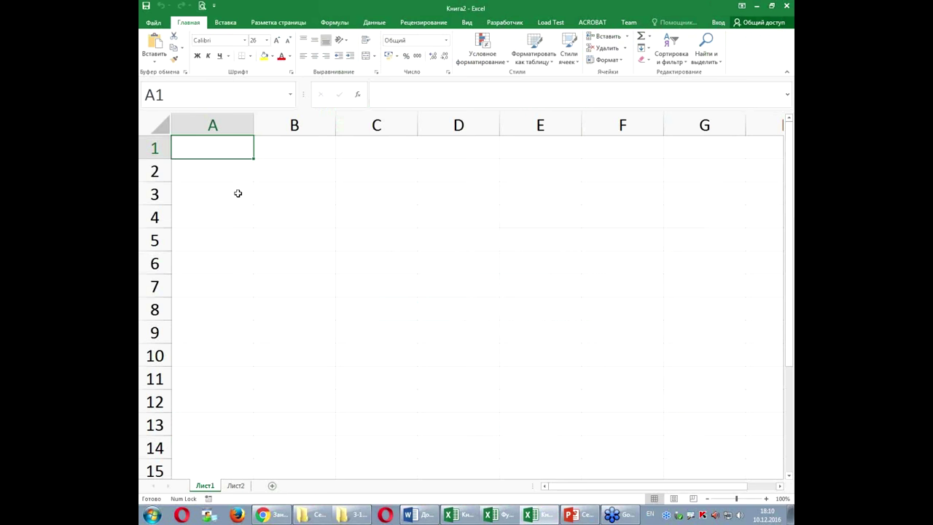
Enter 10 in A1 and 0 in B1, then select C1
type("10")
key("Return")
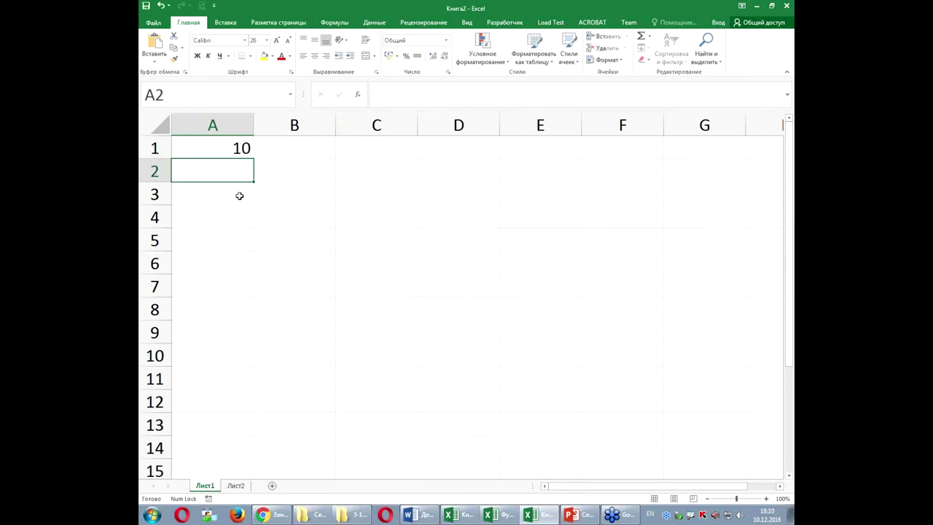
key("Up")
key("Right")
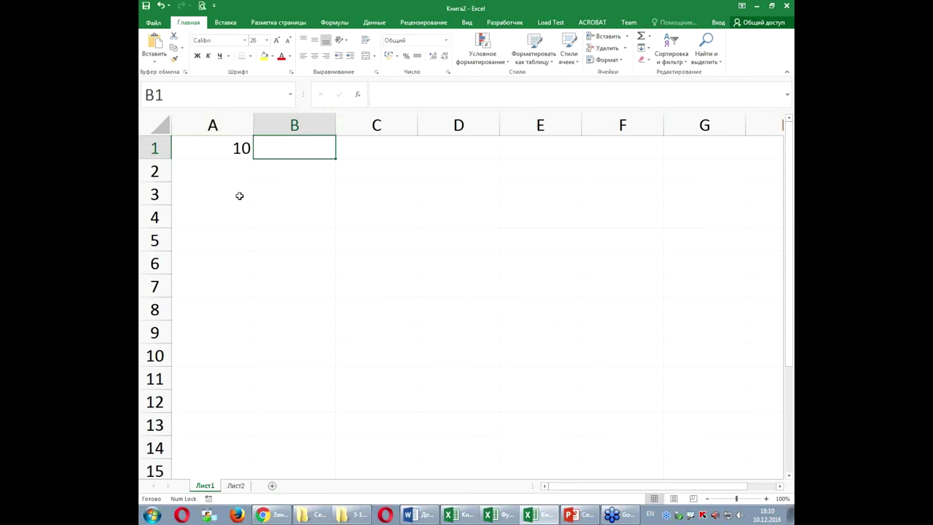
type("0")
key("Return")
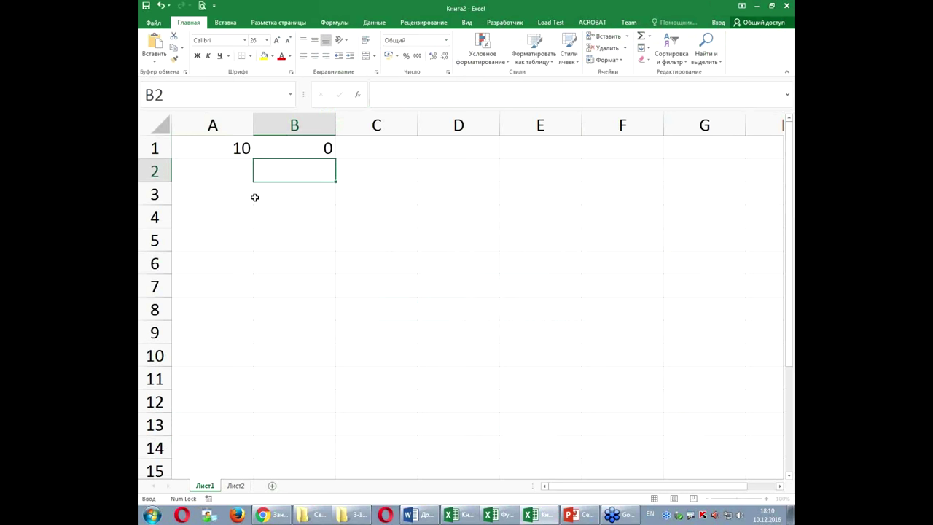
left_click(398, 151)
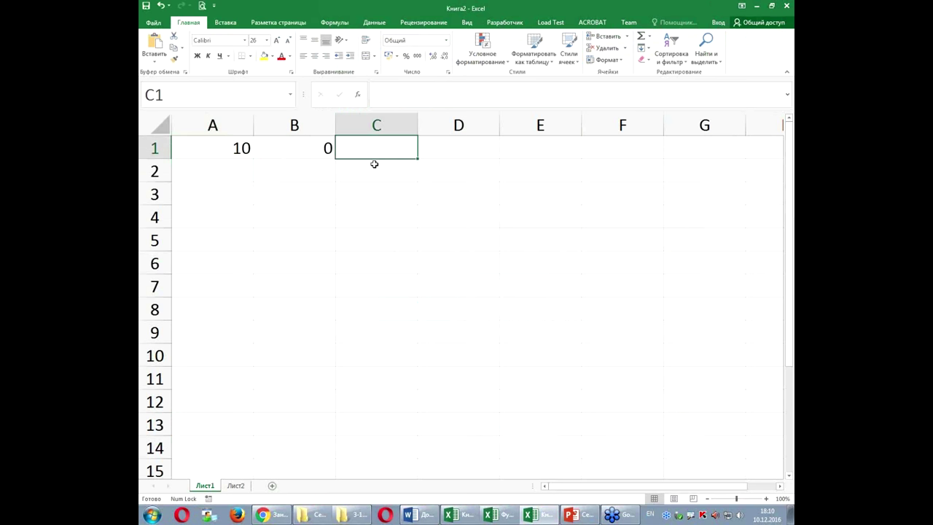
Enter =A1>B1 in C1, which returns ИСТИНА, and check the formula
type("=")
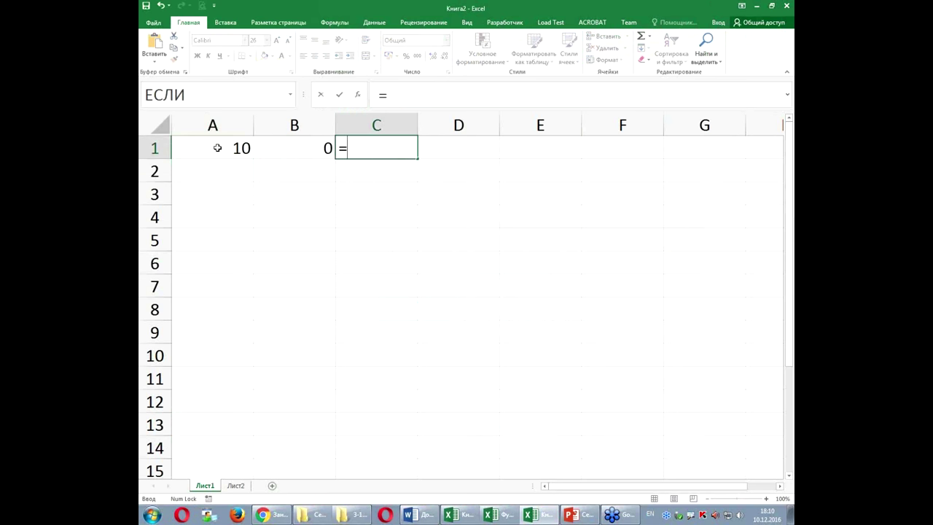
left_click(232, 147)
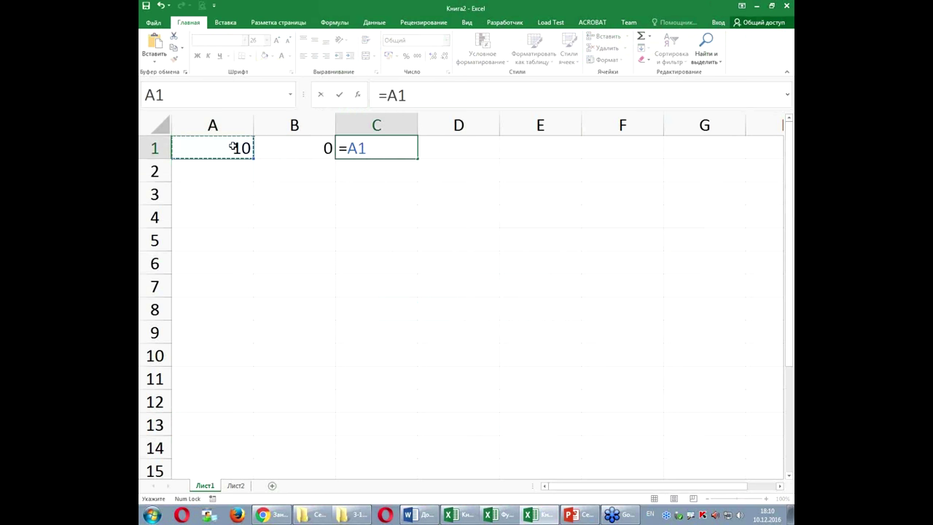
type("Ю")
key("BackSpace")
key("alt+shift")
type(">")
left_click(289, 151)
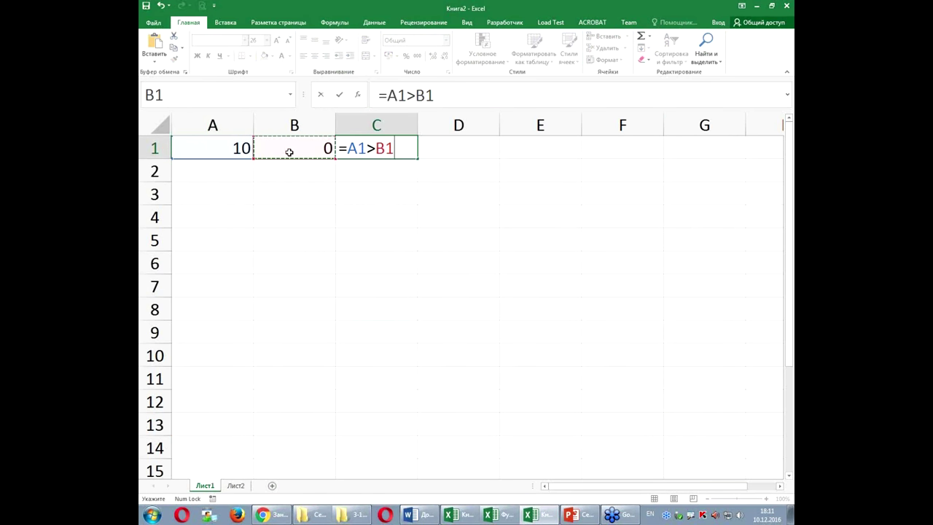
key("Return")
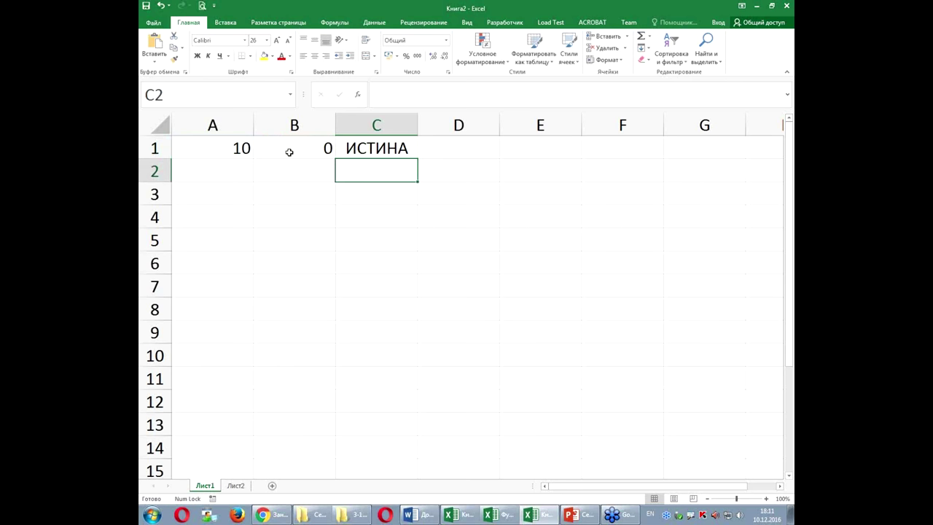
left_click(368, 150)
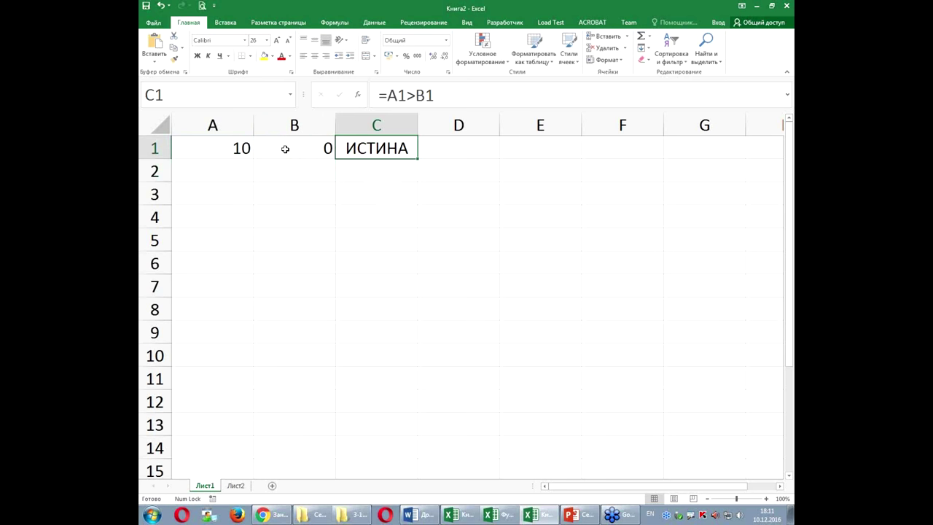
left_click(284, 149)
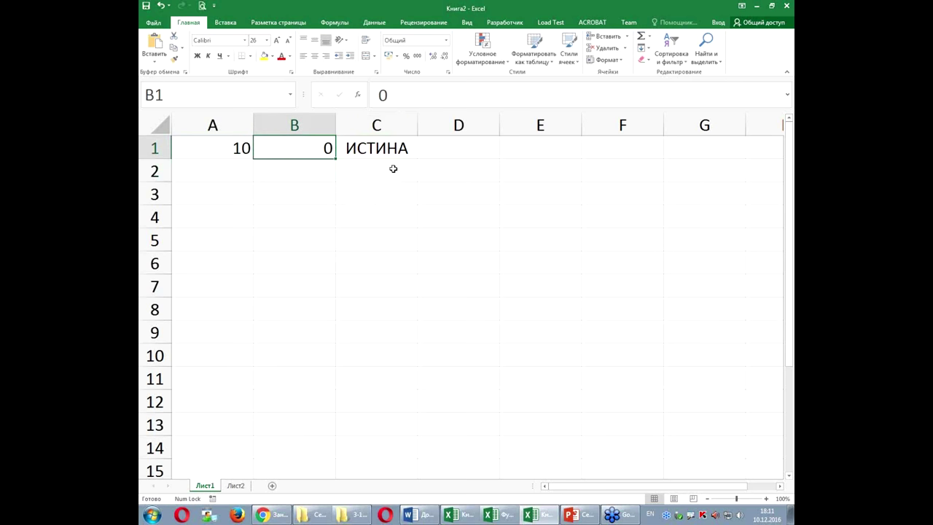
Change B1 to 20 so C1's =A1>B1 shows ЛОЖЬ, then begin a formula in A3
type("20")
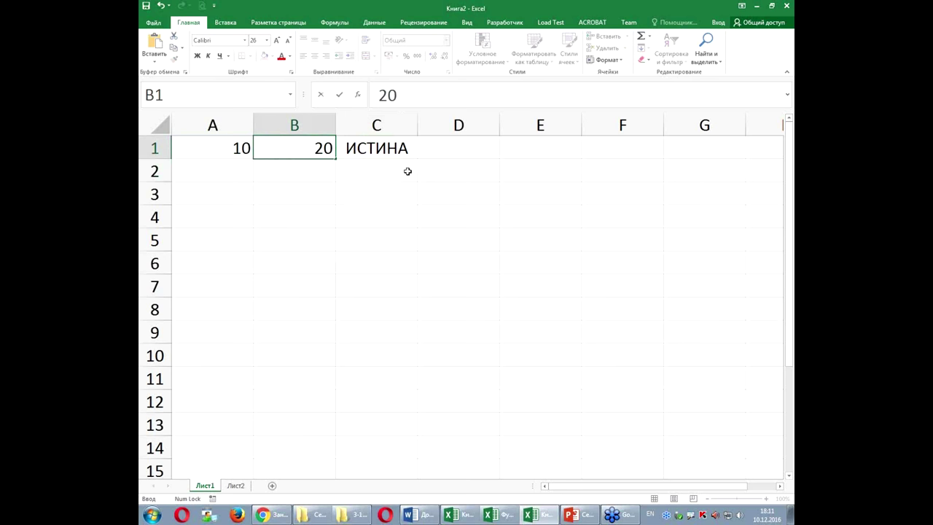
key("Return")
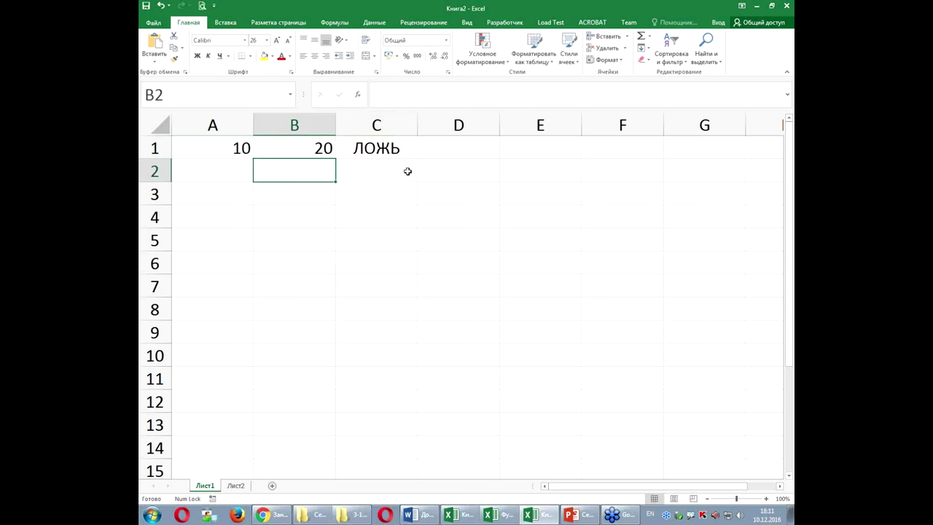
left_click(388, 147)
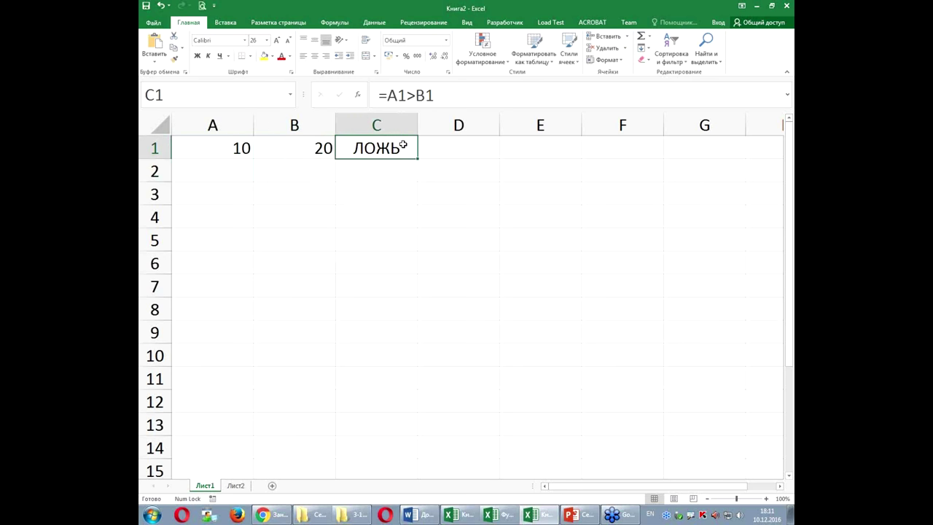
double_click(403, 145)
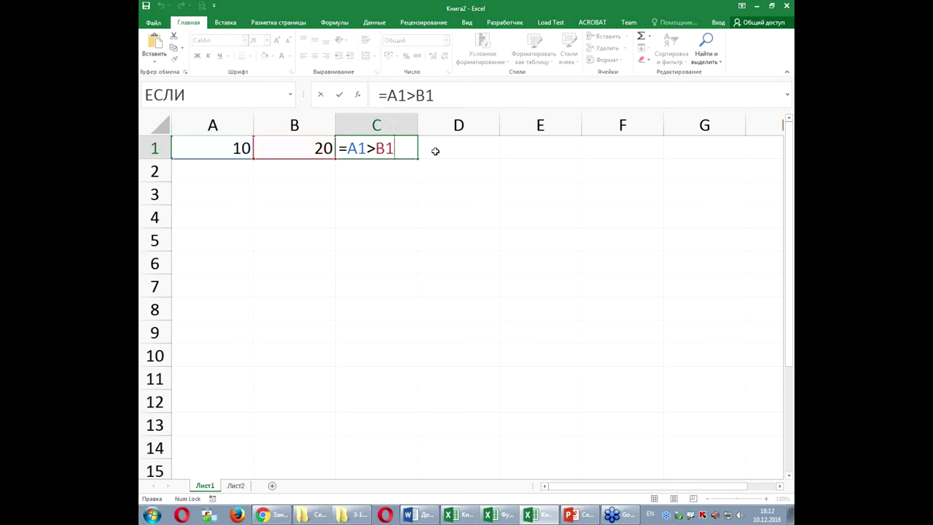
key("Return")
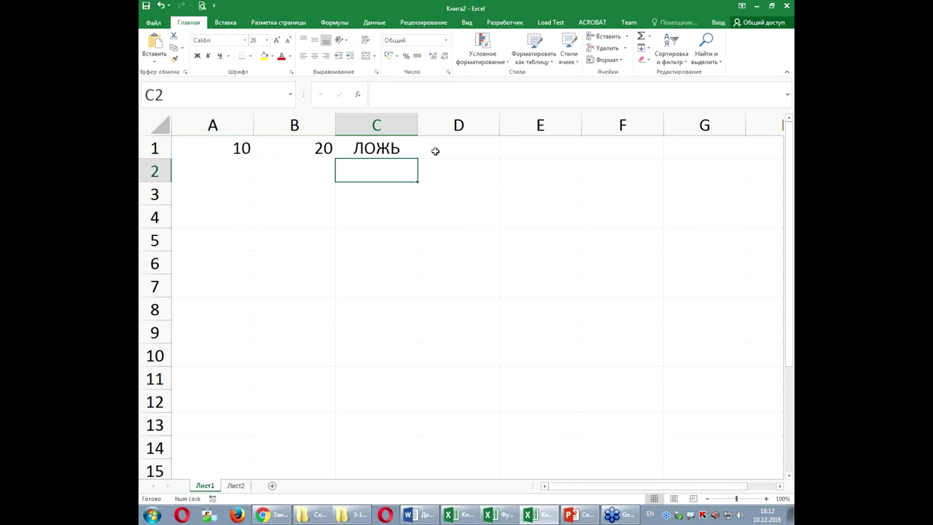
left_click(365, 147)
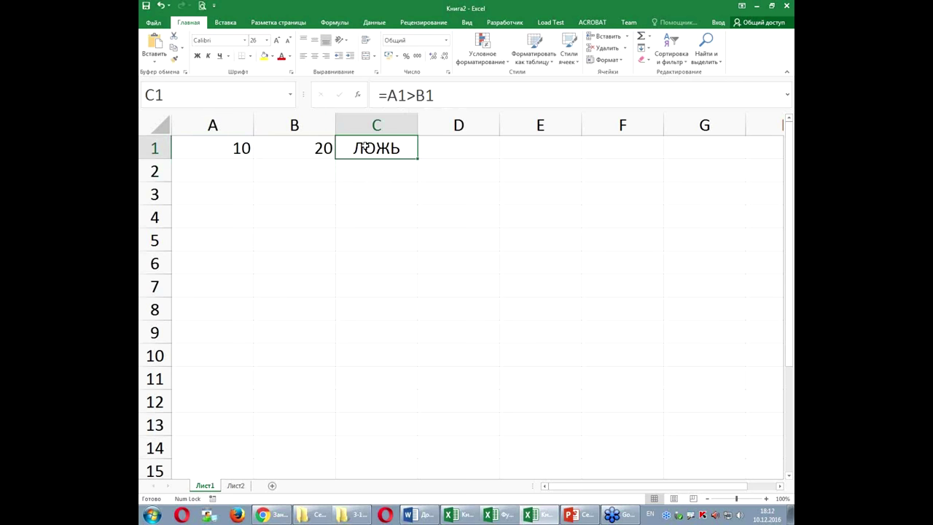
left_click(232, 187)
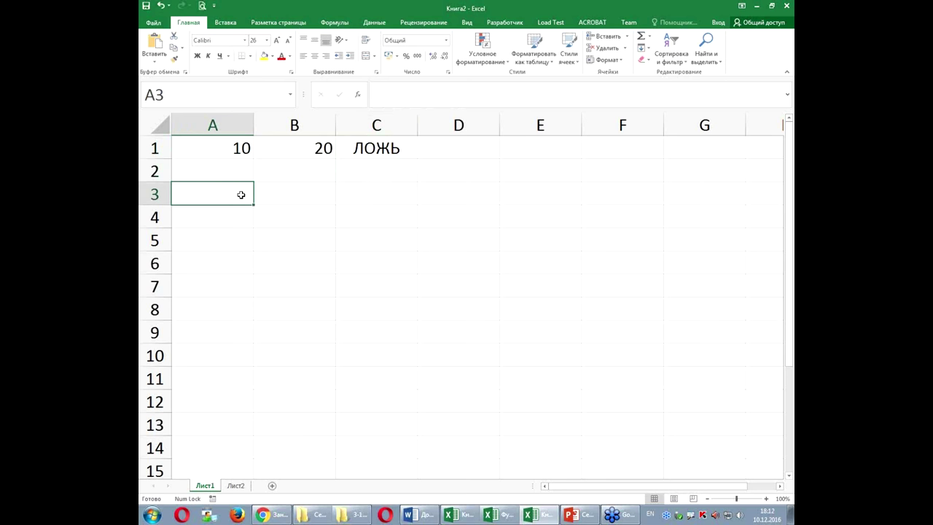
type("=bc")
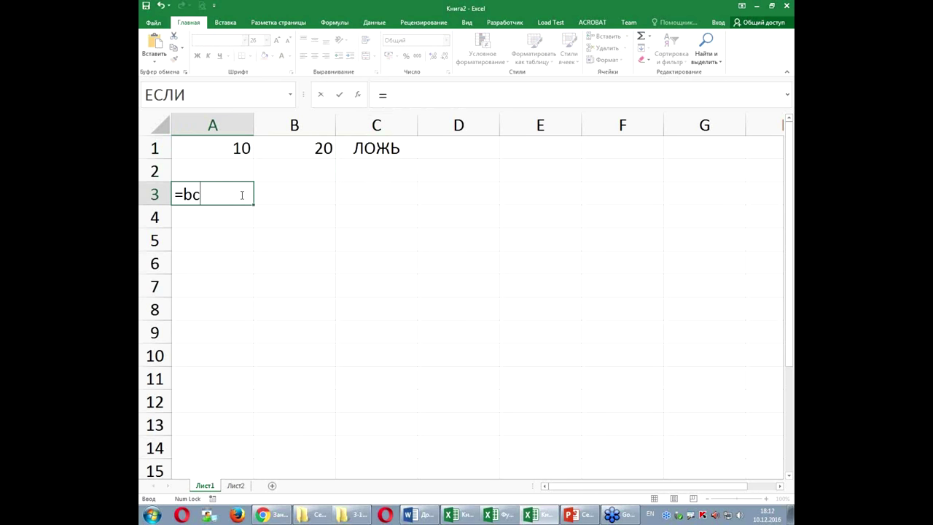
Enter =ИСТИНА in A3 using the autocomplete suggestion
key("BackSpace")
key("BackSpace")
type("ис")
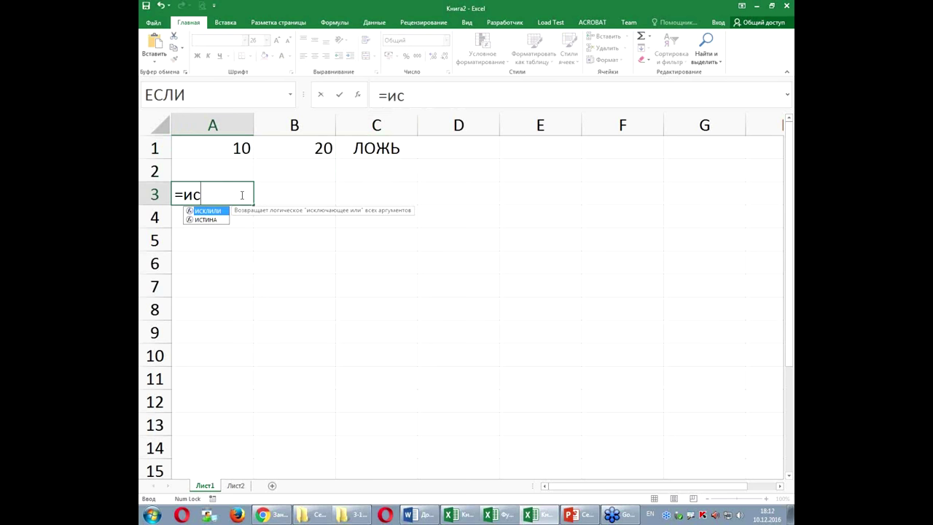
key("Down")
key("Tab")
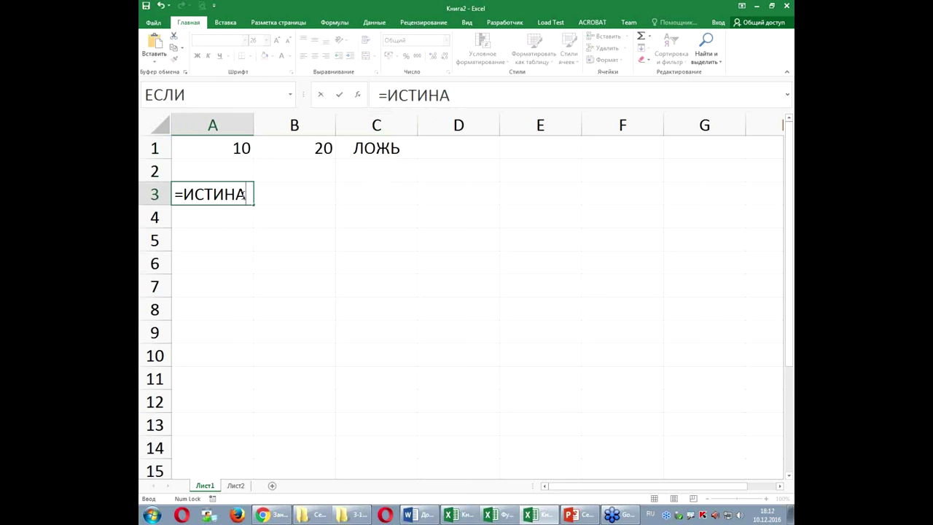
key("Return")
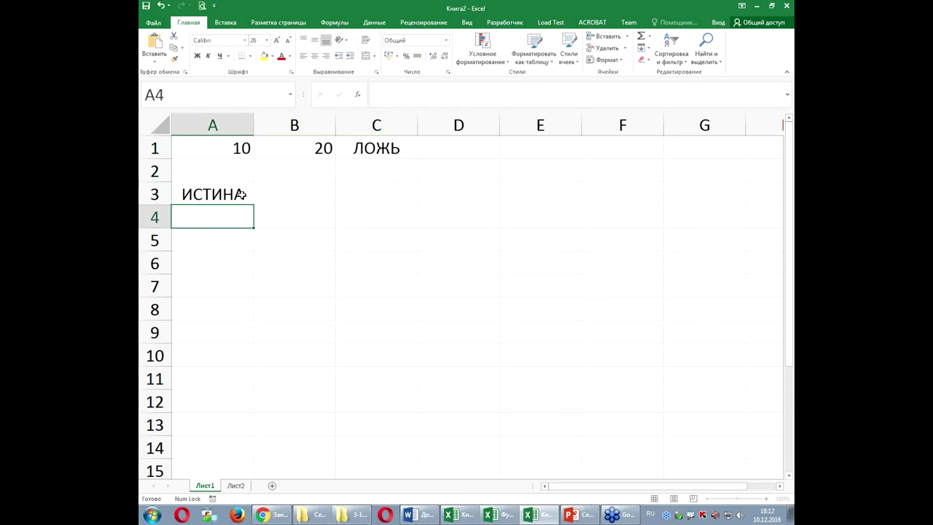
left_click(238, 192)
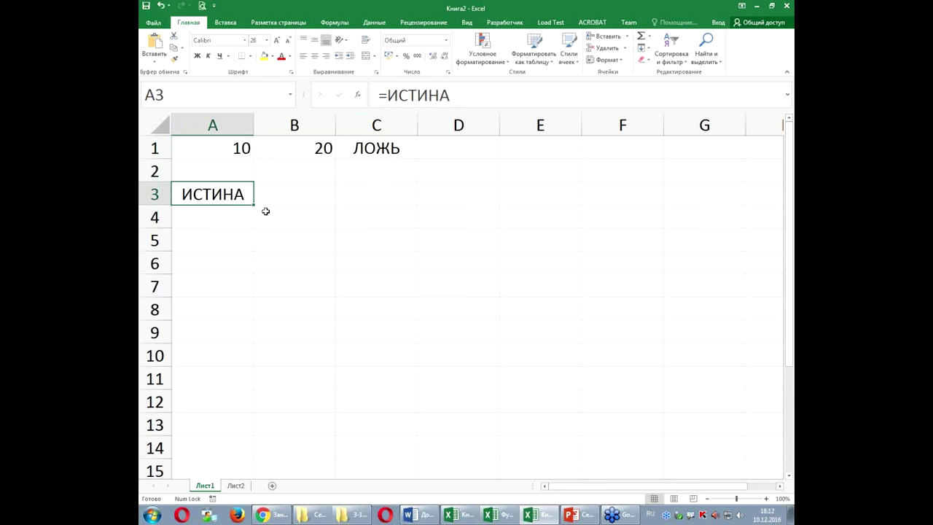
Enter =ЛОЖЬ in A4 and compare the formulas behind A3 and A4
left_click(216, 217)
type("=")
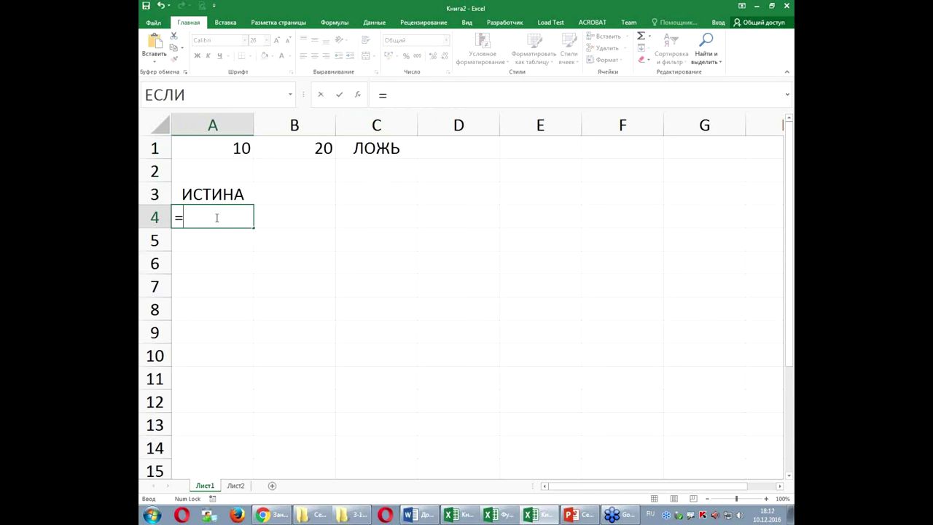
type("ЛОЖЬ")
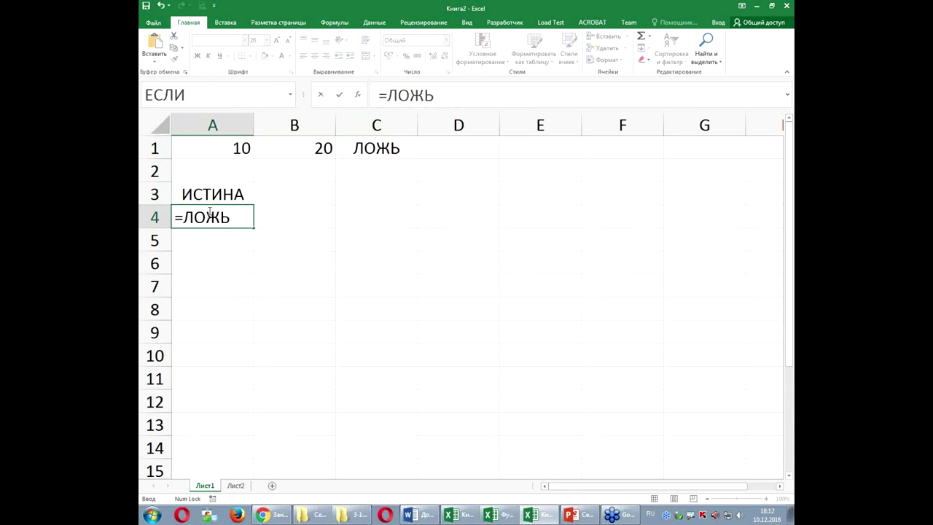
key("Return")
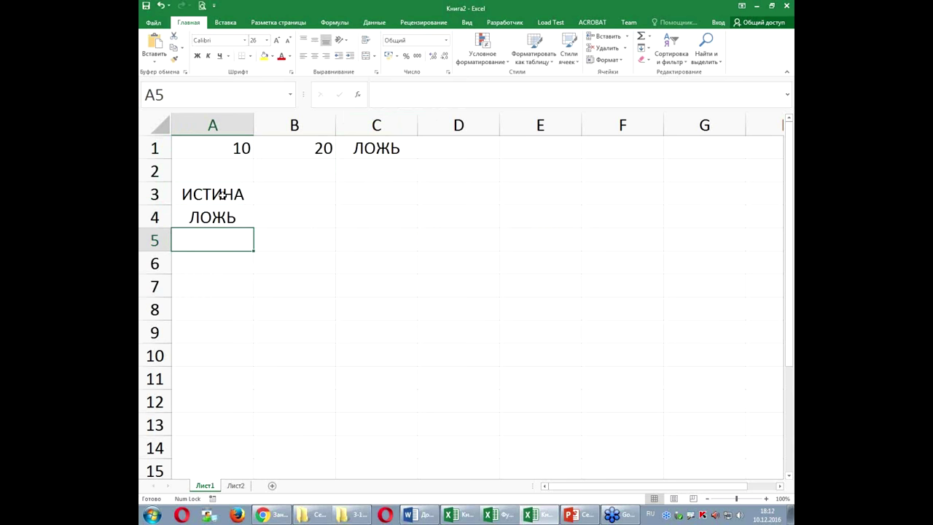
left_click(222, 195)
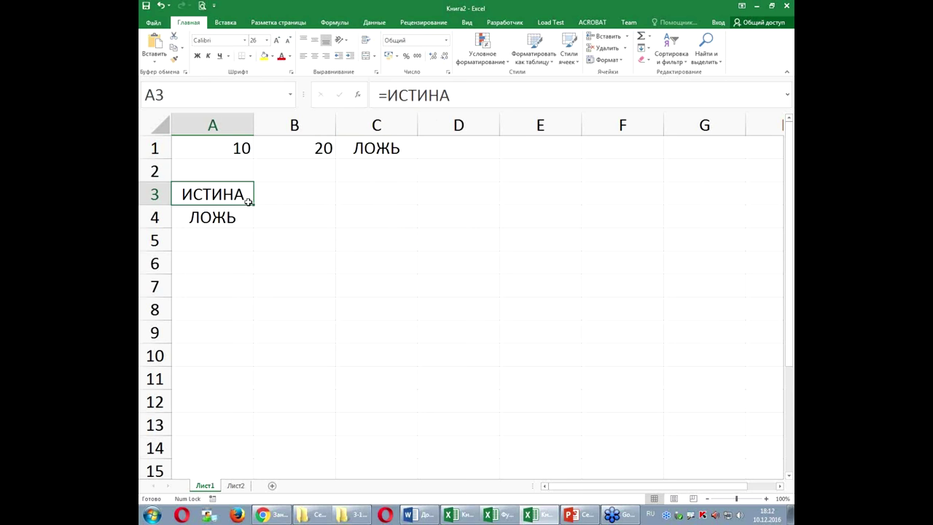
left_click(231, 217)
left_click(231, 196)
left_click(232, 218)
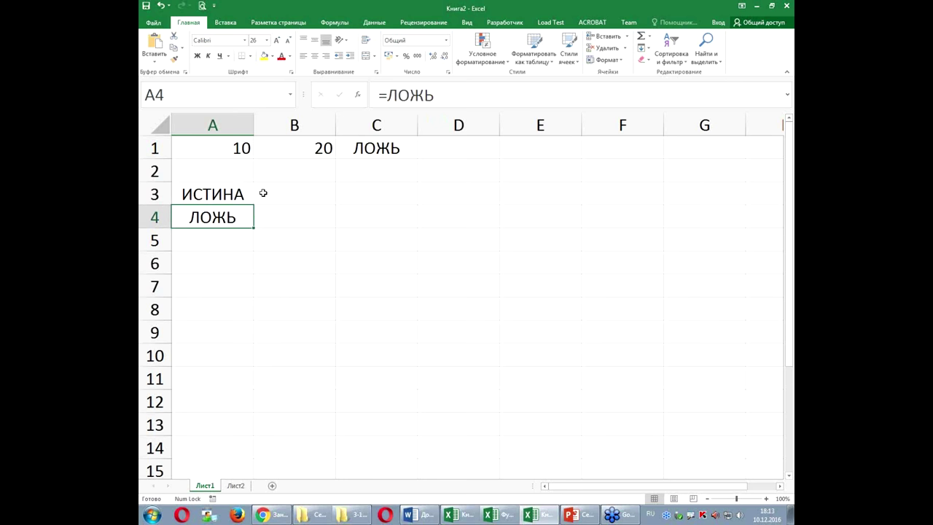
left_click(225, 194)
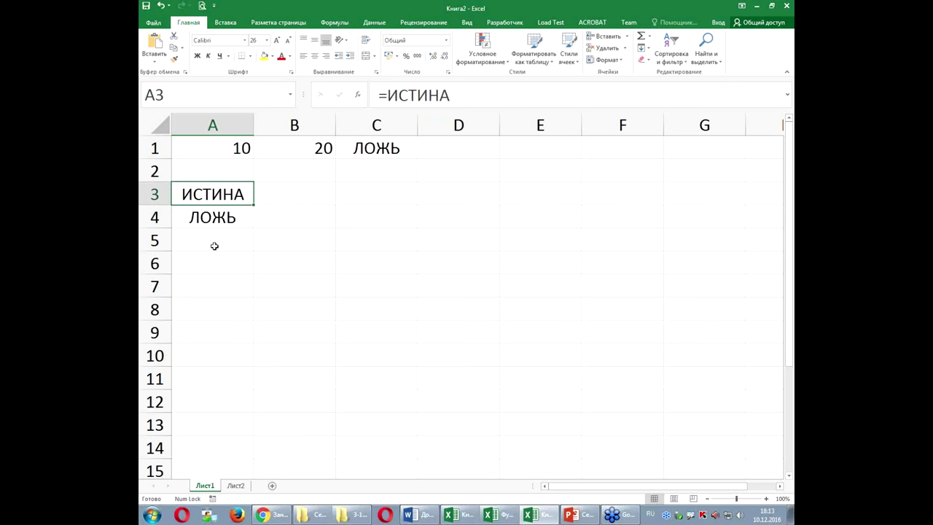
left_click(212, 245)
left_click(368, 195)
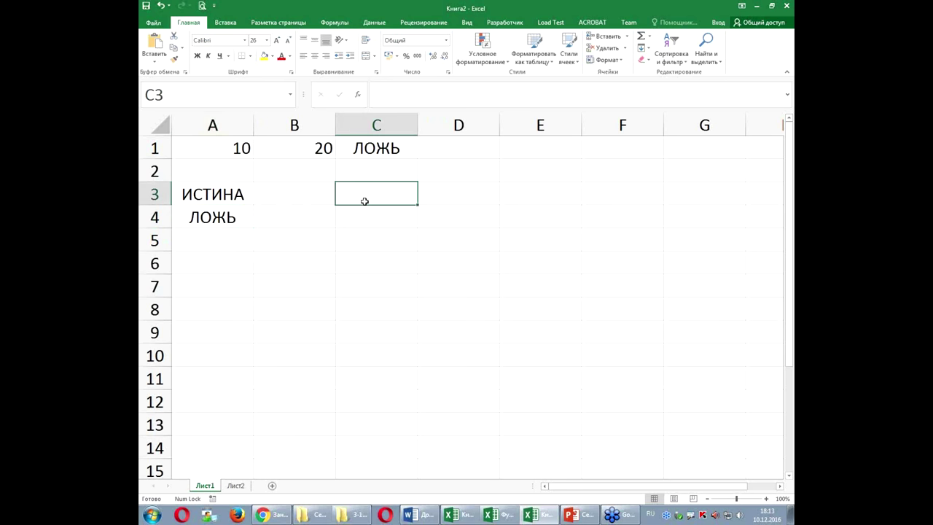
Enter =НЕ(C1) in C3, returning ИСТИНА as the inverse of C1
type("=не")
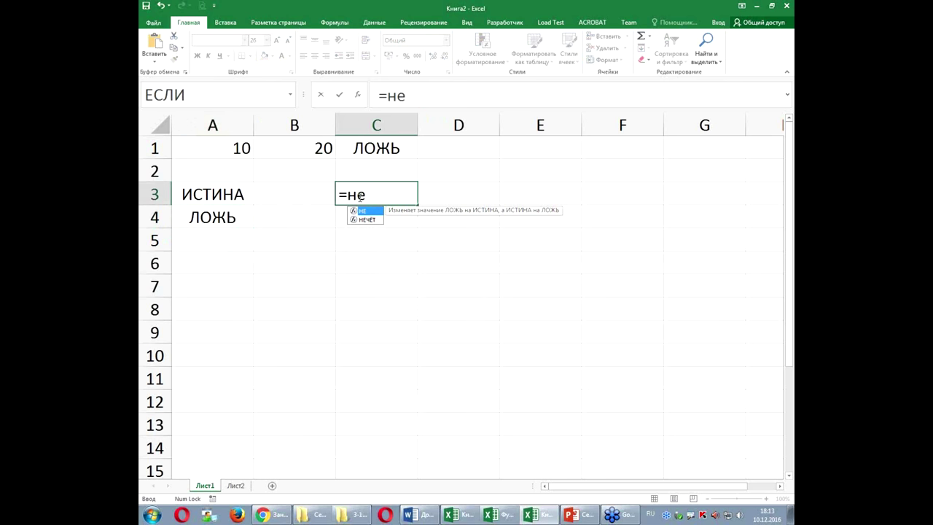
key("Tab")
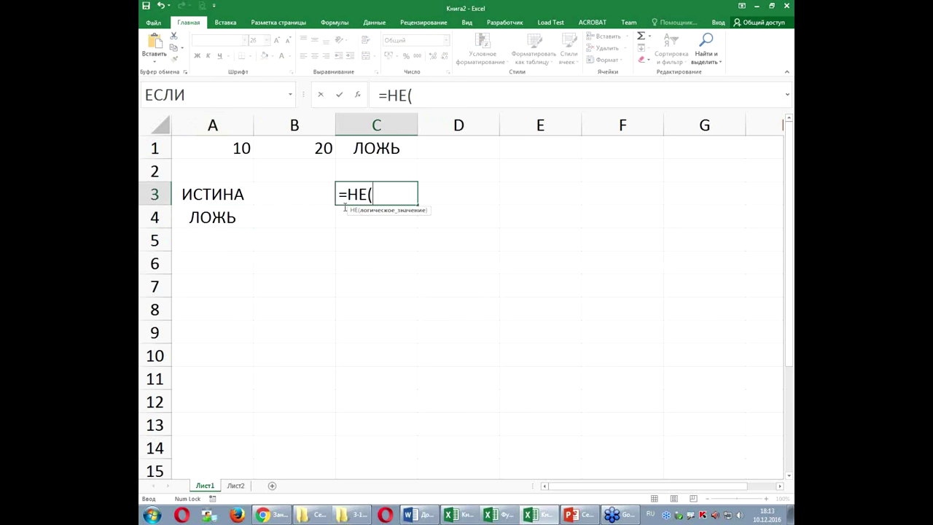
left_click(375, 148)
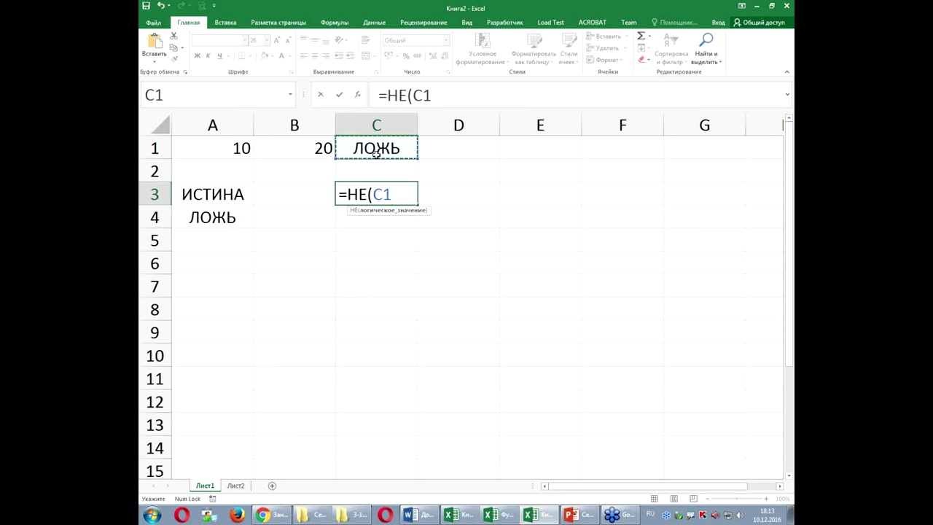
left_click(375, 149)
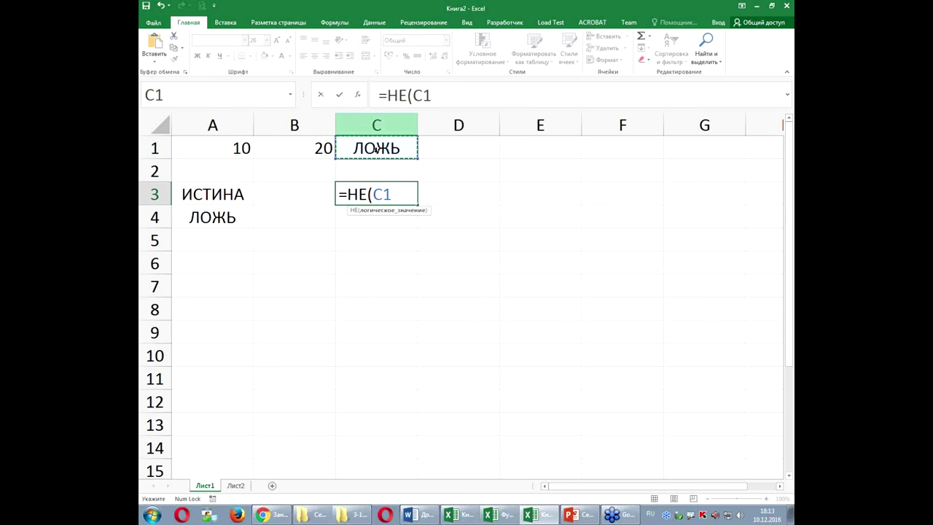
key("Return")
Compare the formulas behind C1 and C3
left_click(391, 194)
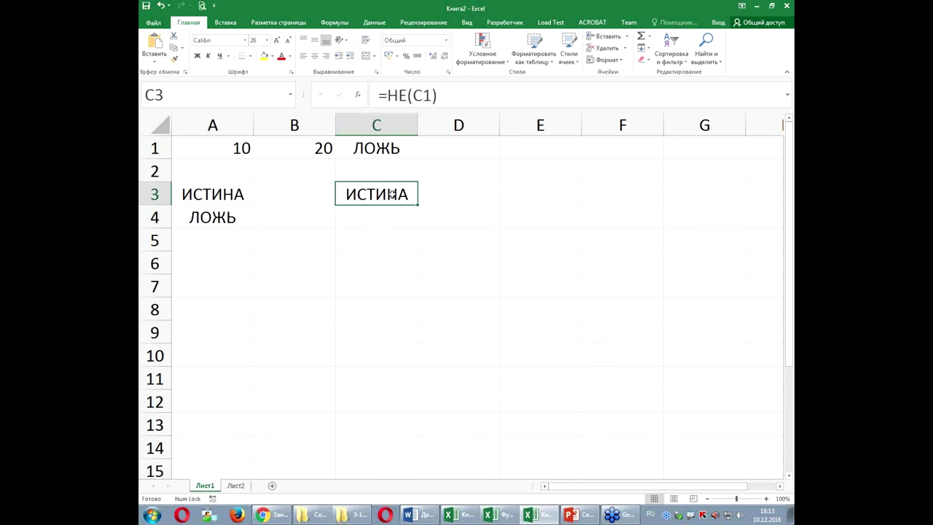
left_click(385, 148)
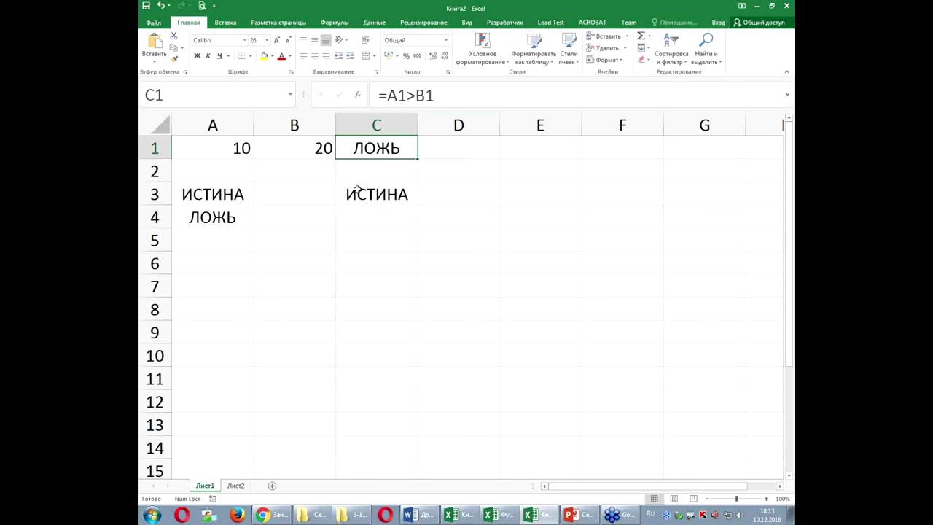
left_click(373, 199)
left_click(386, 144)
left_click(388, 196)
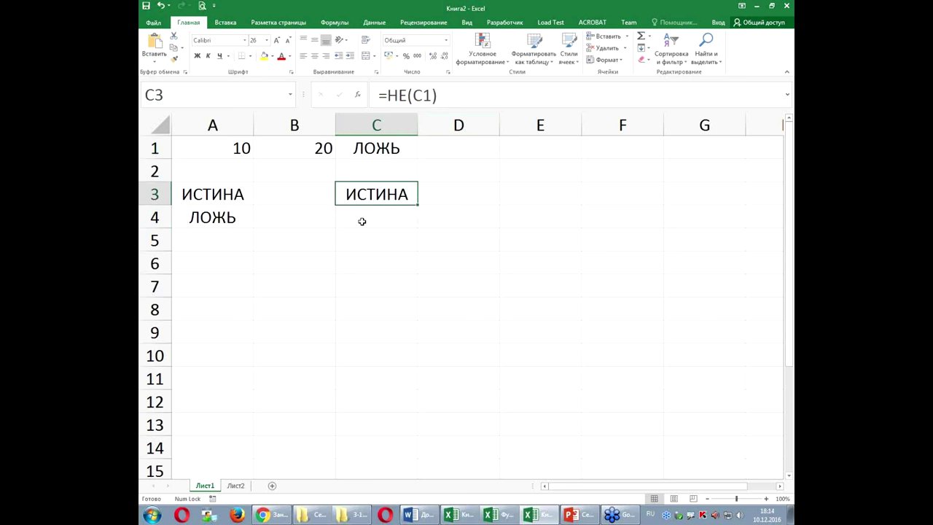
left_click(377, 94)
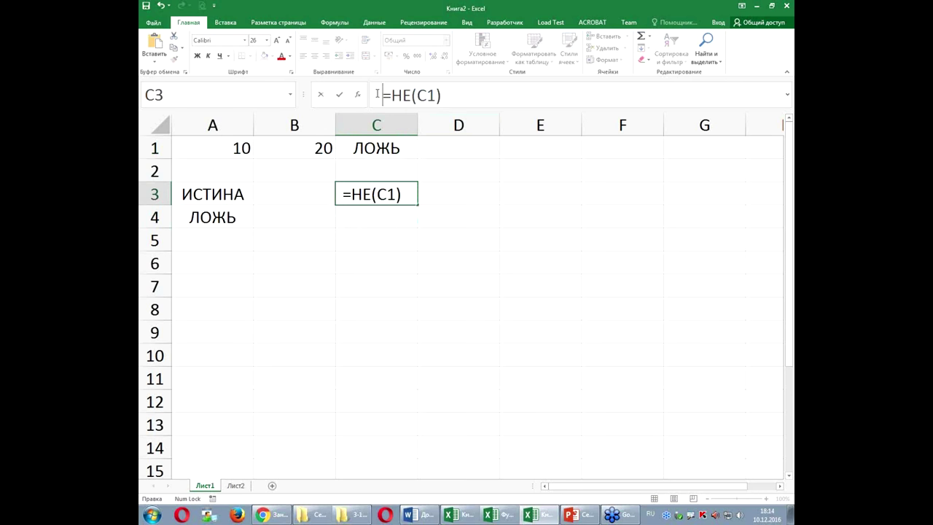
Commit C3 so it displays the literal text =НЕ(C1) instead of a result
key("Return")
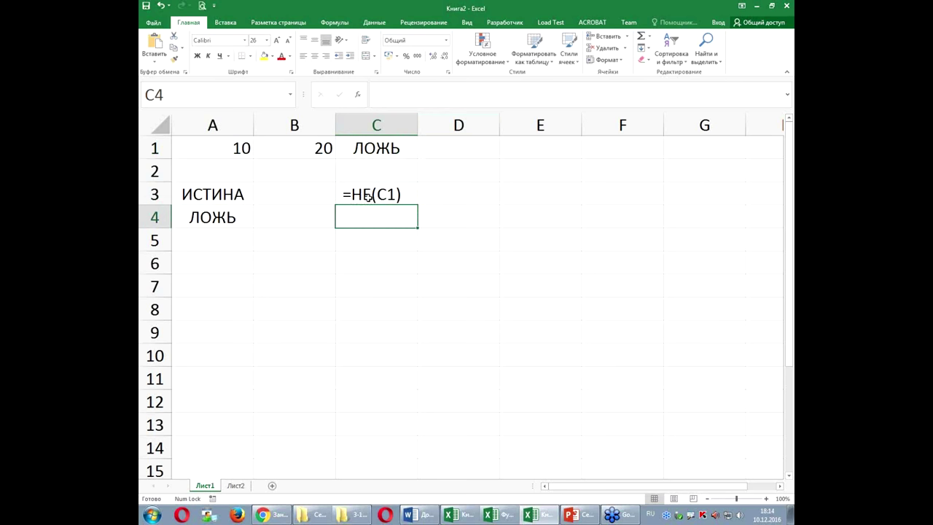
left_click(514, 194)
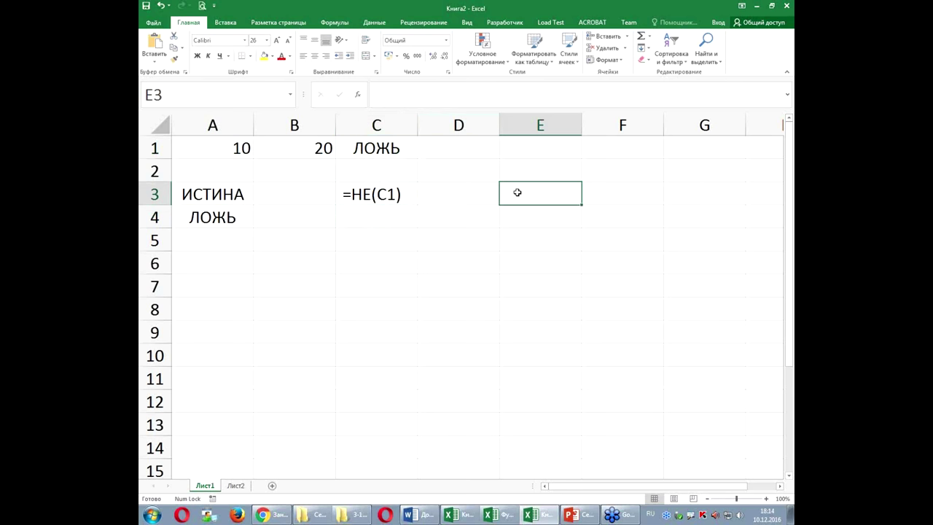
Enter =A1<>B1 in E3, returning ИСТИНА since 10 differs from 20
type("=")
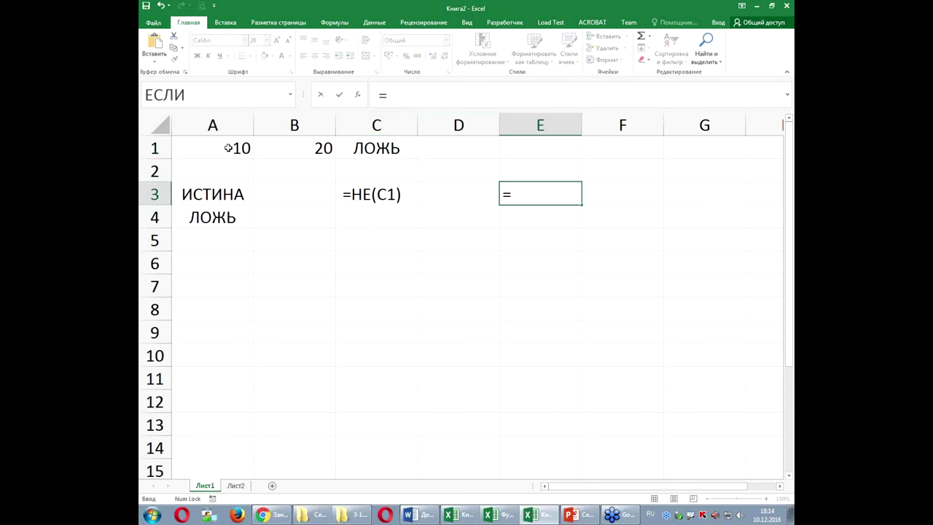
left_click(223, 145)
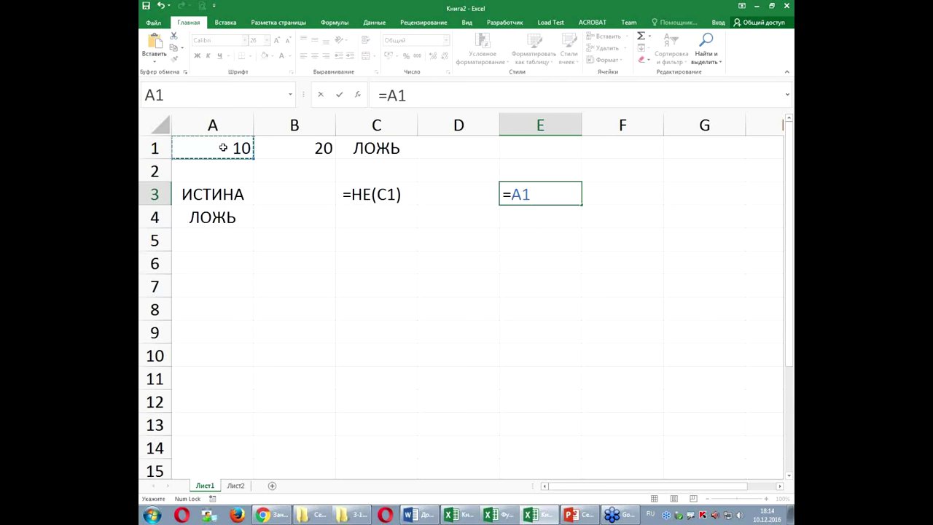
key("alt+shift")
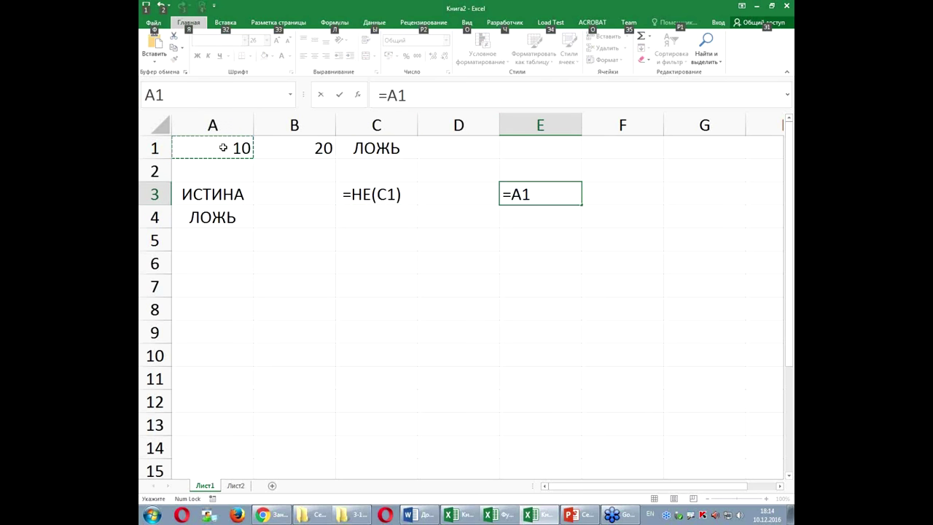
left_click(549, 193)
type("<>")
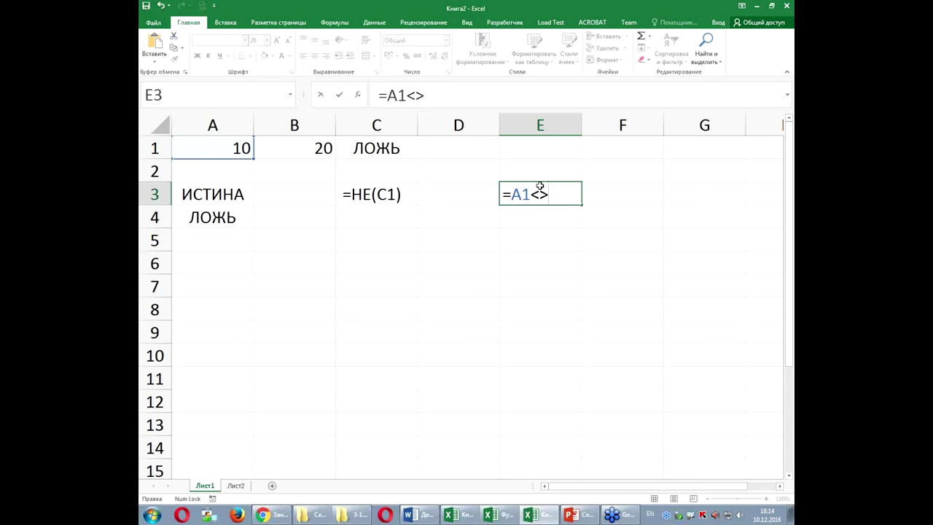
left_click(306, 146)
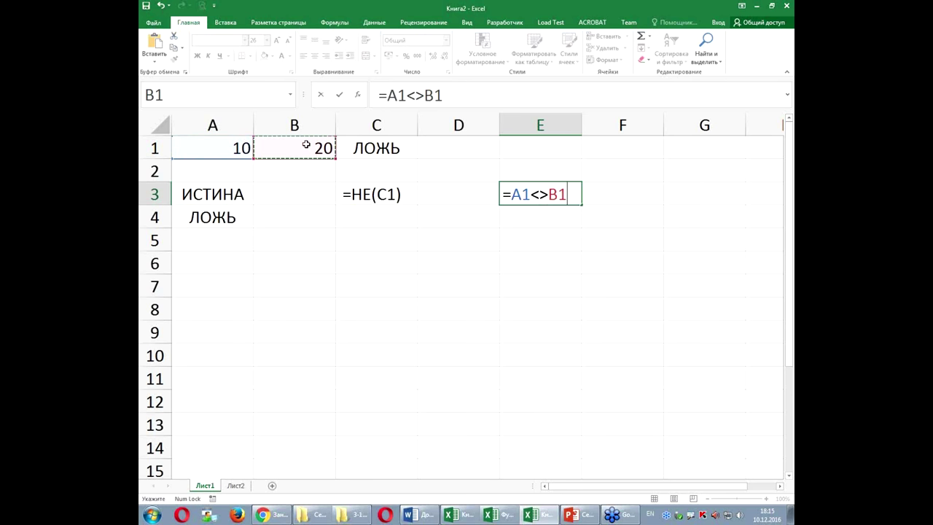
key("Return")
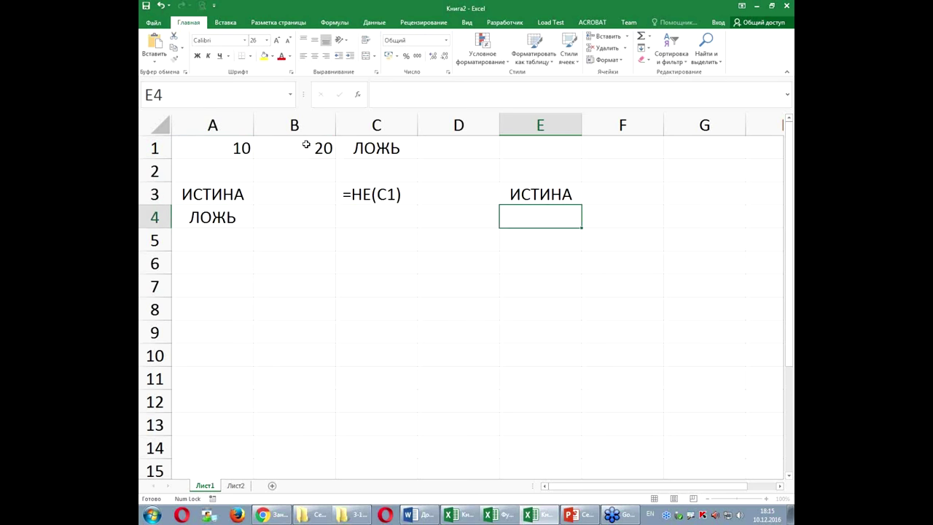
Compare the formulas in C1 and E3, then select E4
left_click(368, 139)
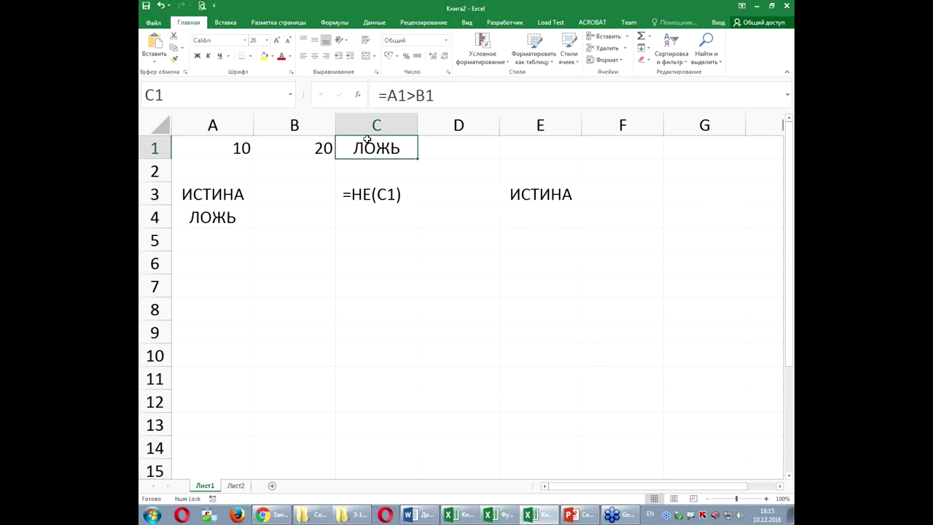
left_click(530, 200)
left_click(531, 214)
left_click(519, 192)
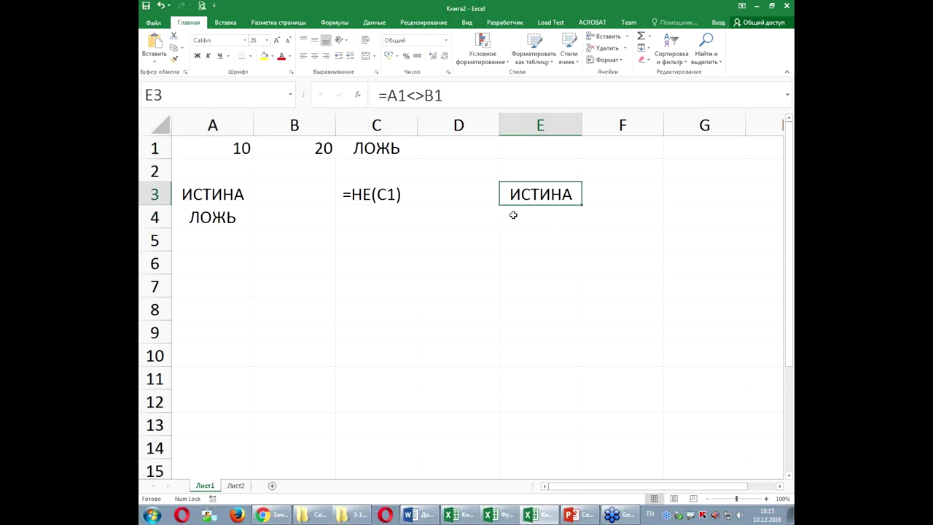
left_click(524, 220)
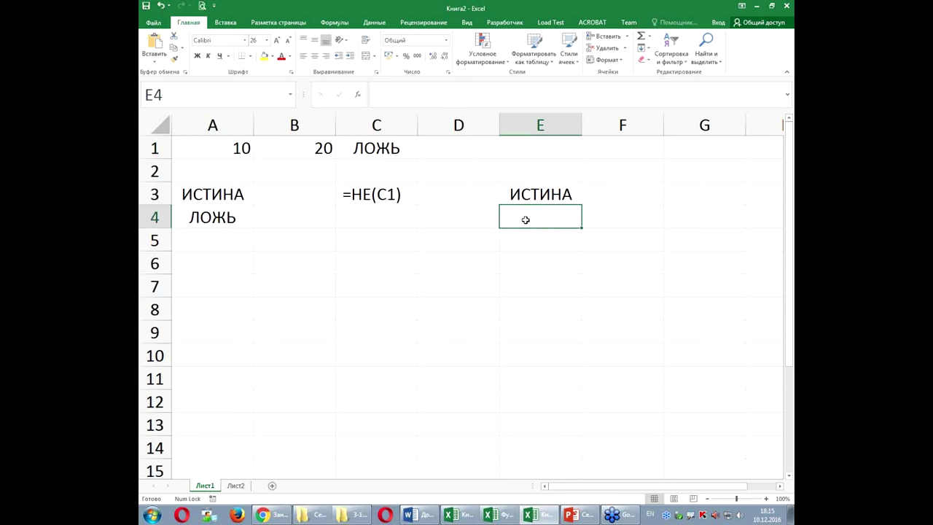
Enter =НЕ(A1=B1) in E4 so it returns ИСТИНА, matching E3
type("=")
left_click(210, 144)
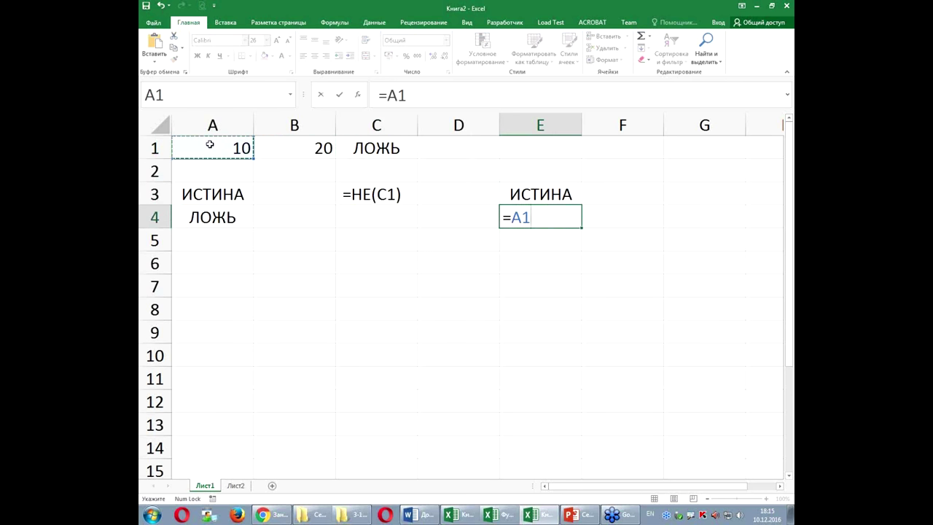
type("=")
left_click(296, 149)
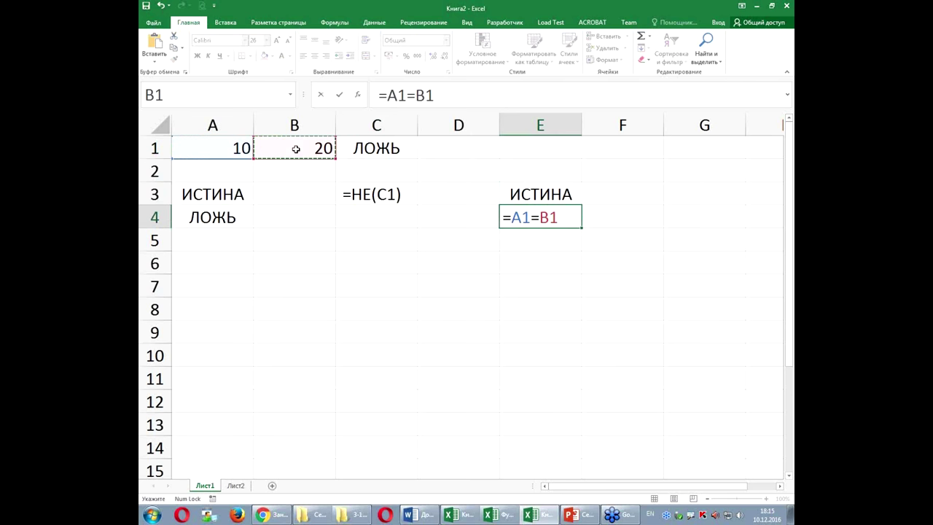
left_click(512, 215)
type("yt")
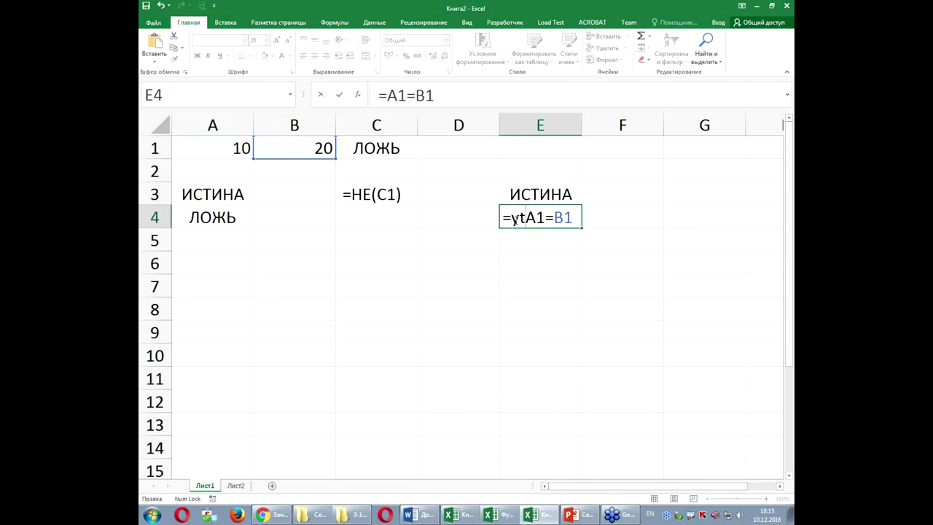
key("BackSpace")
key("BackSpace")
type("не")
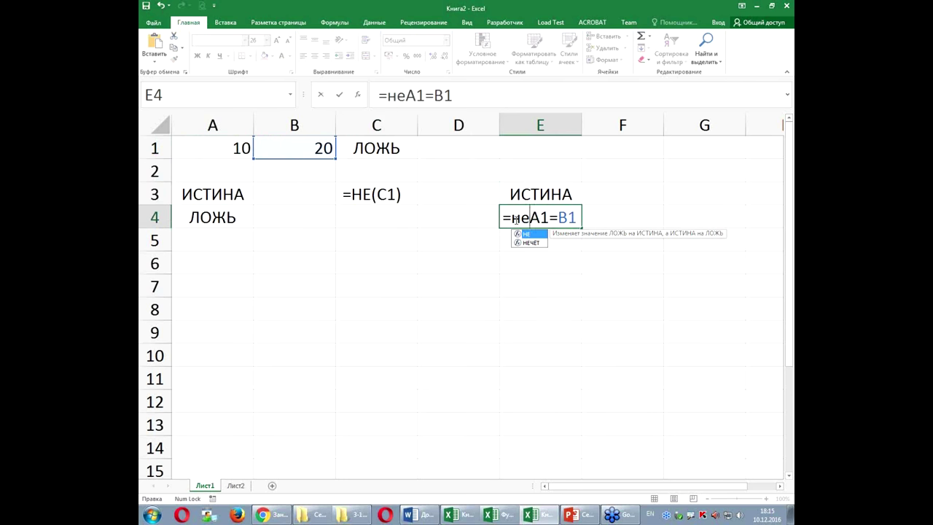
key("Tab")
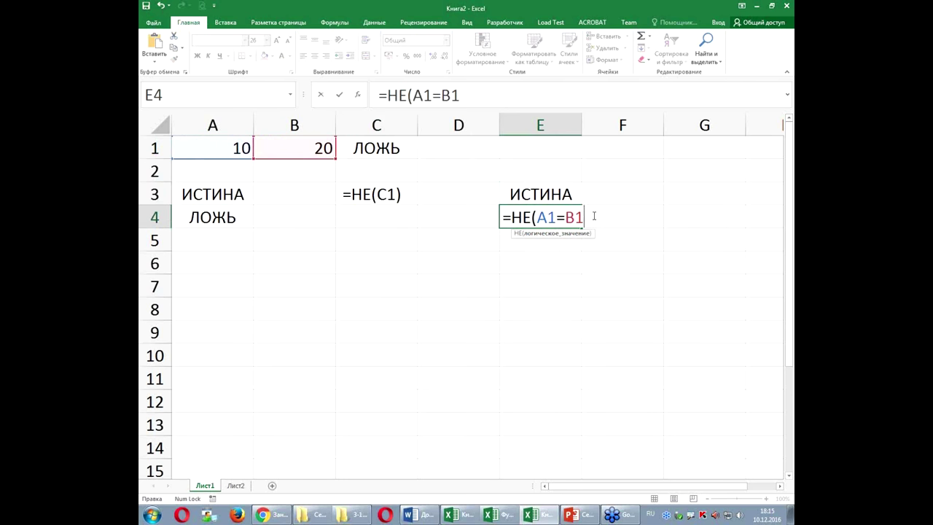
type(")")
key("Return")
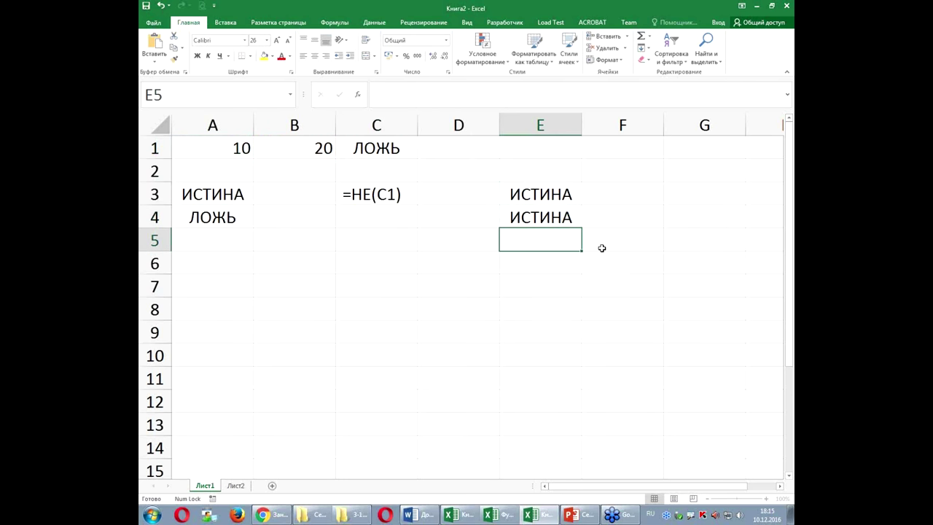
left_click(562, 219)
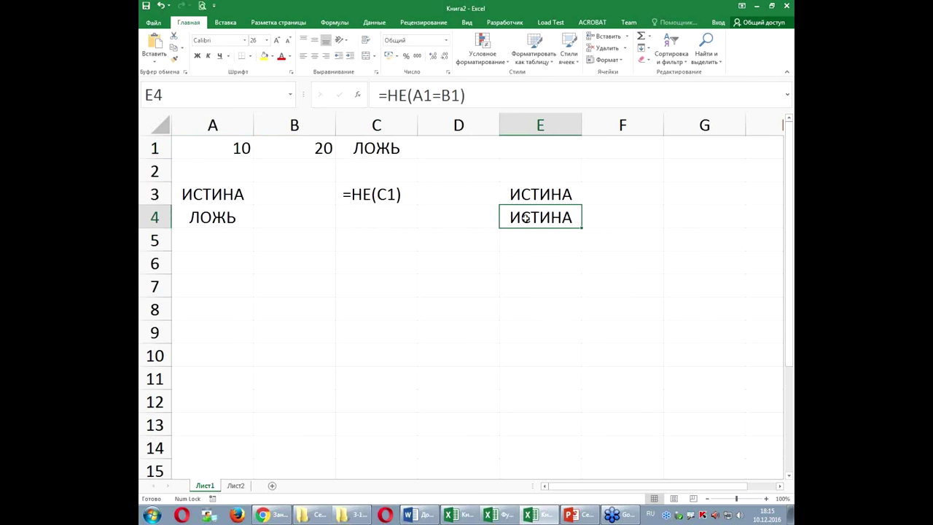
Prefix the E3 and E4 formulas with an apostrophe to show them as text, and widen column E
left_click(529, 191)
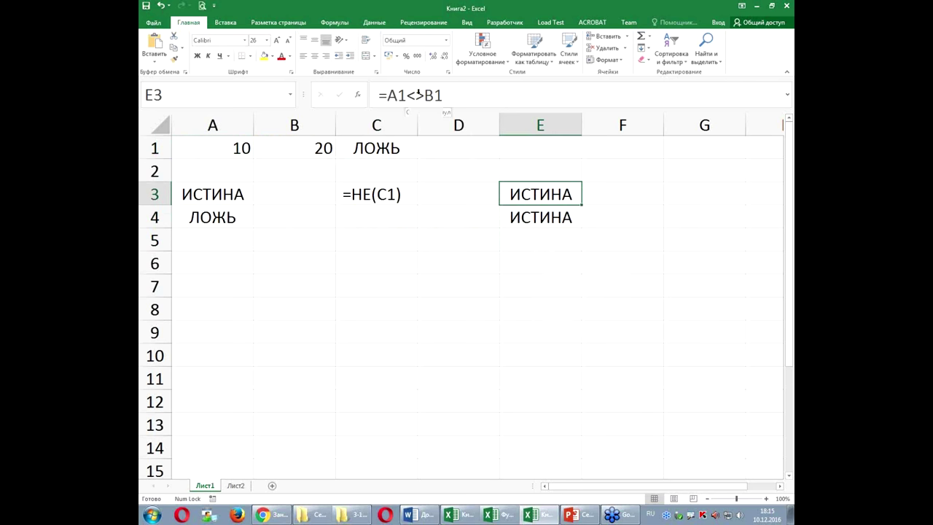
left_click(545, 211)
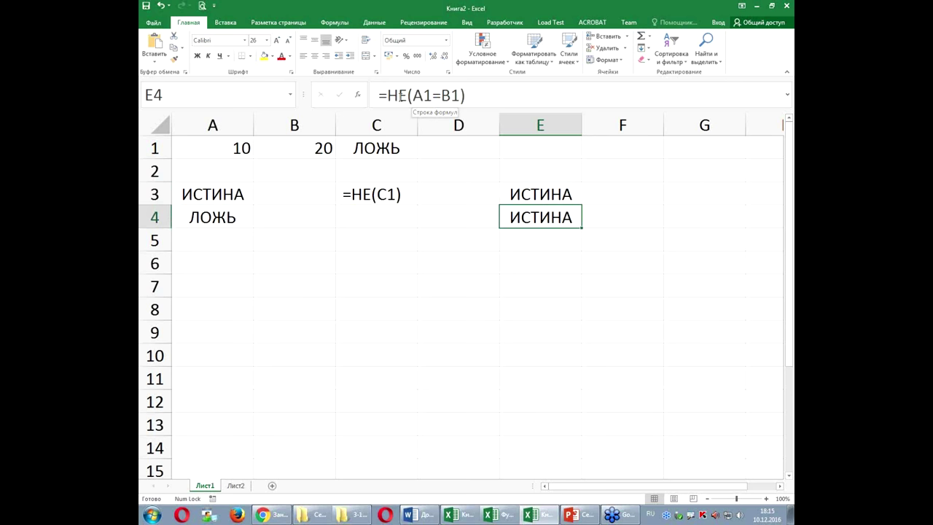
left_click(503, 197)
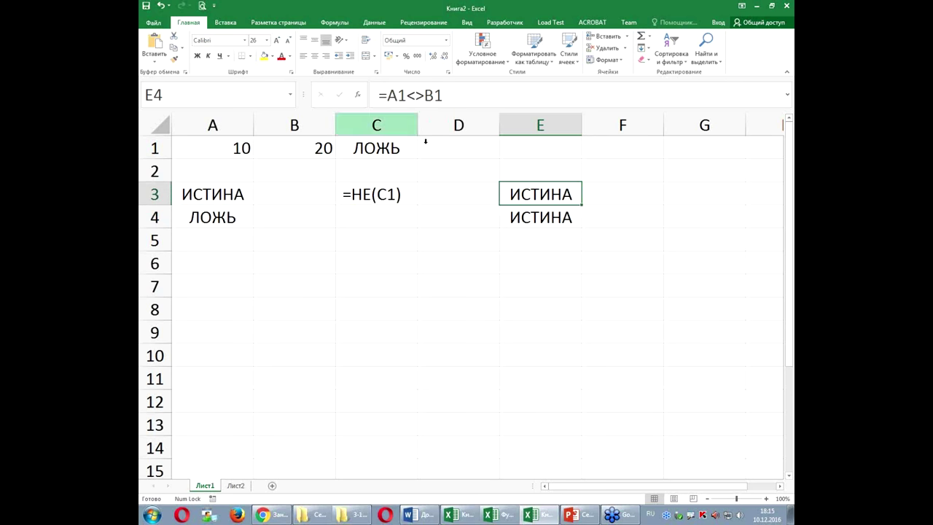
left_click(374, 98)
key("Return")
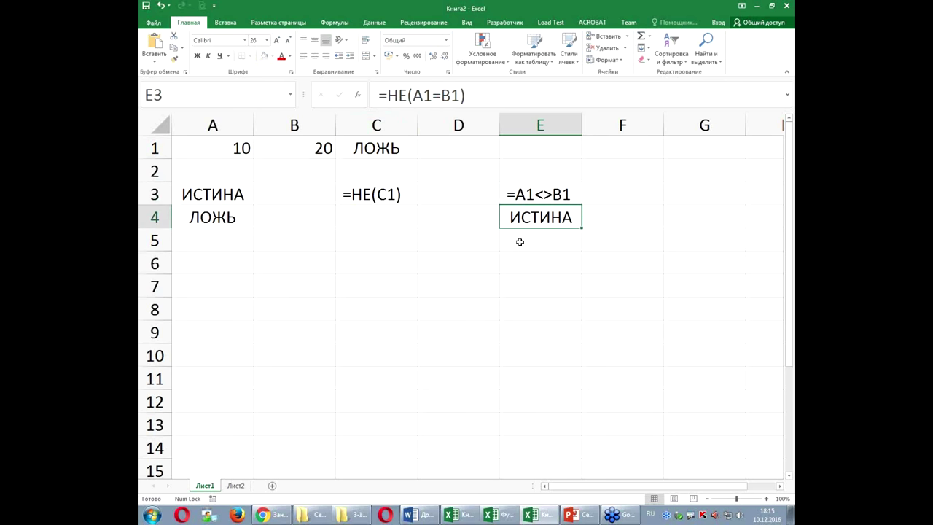
left_click(380, 95)
type("'")
key("Return")
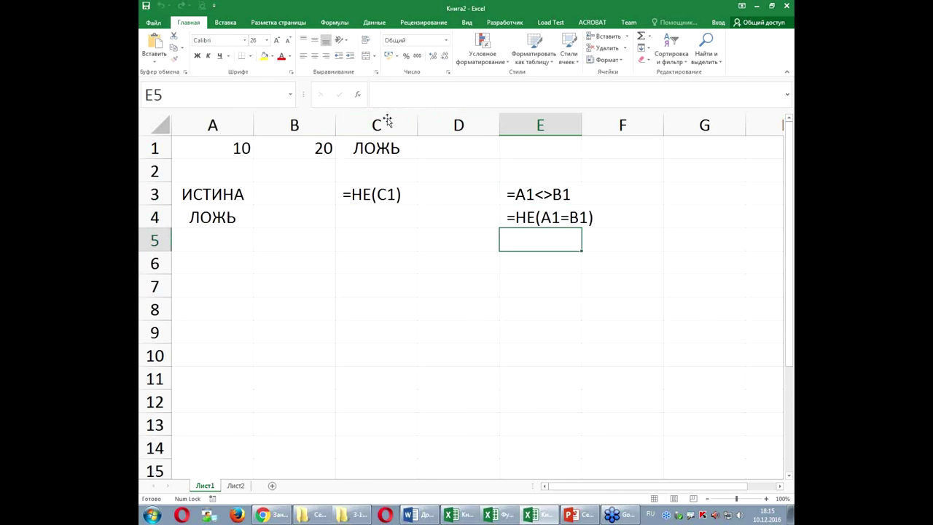
left_click_drag(583, 122, 624, 152)
left_click(559, 177)
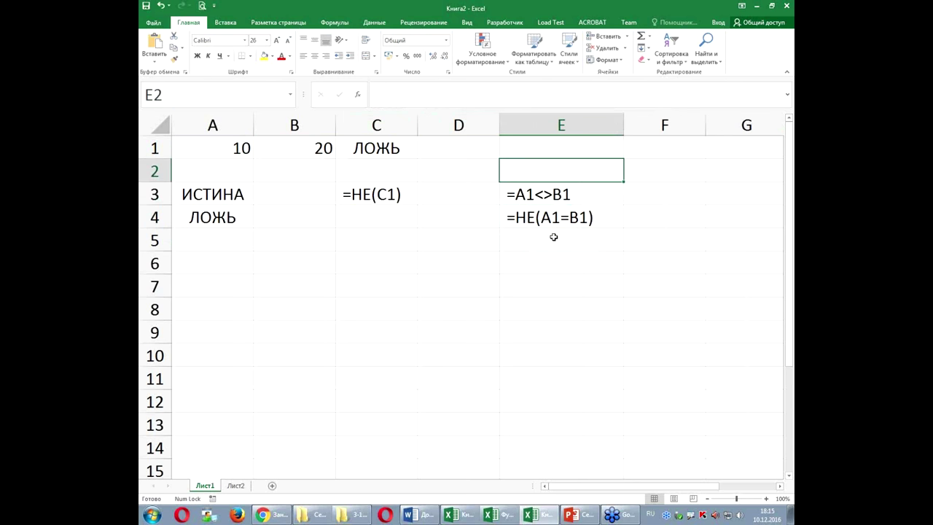
In A6 begin the AND formula =И(A1>0; with A1 as the first condition
left_click(202, 258)
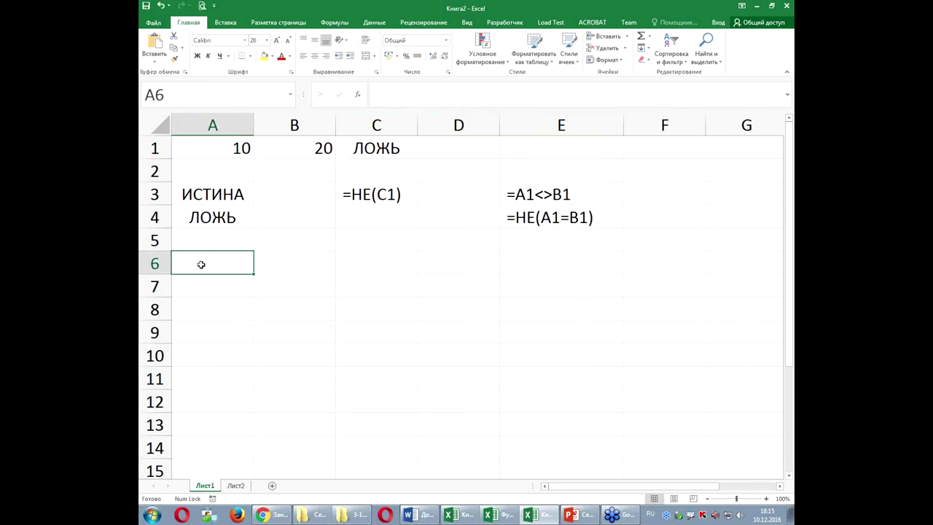
type("И")
type("1")
key("BackSpace")
key("BackSpace")
type("=И(")
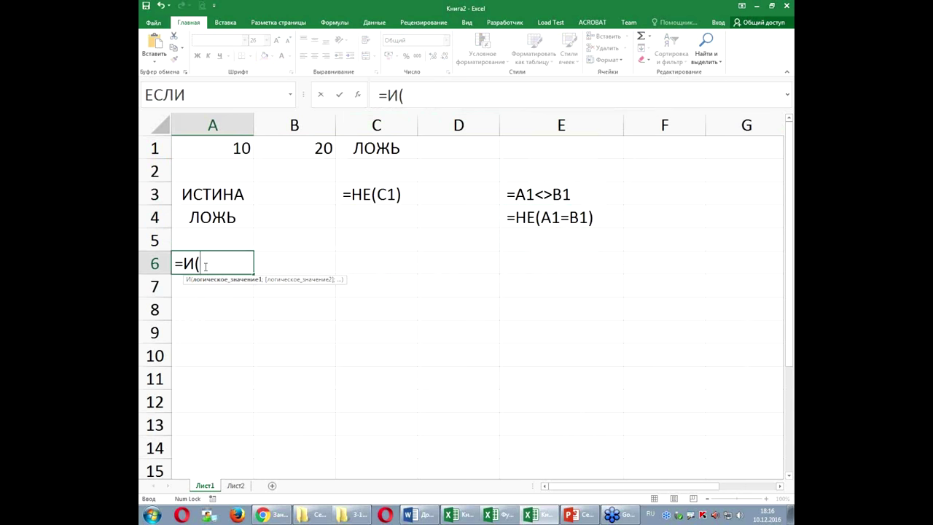
left_click(215, 140)
type(">0")
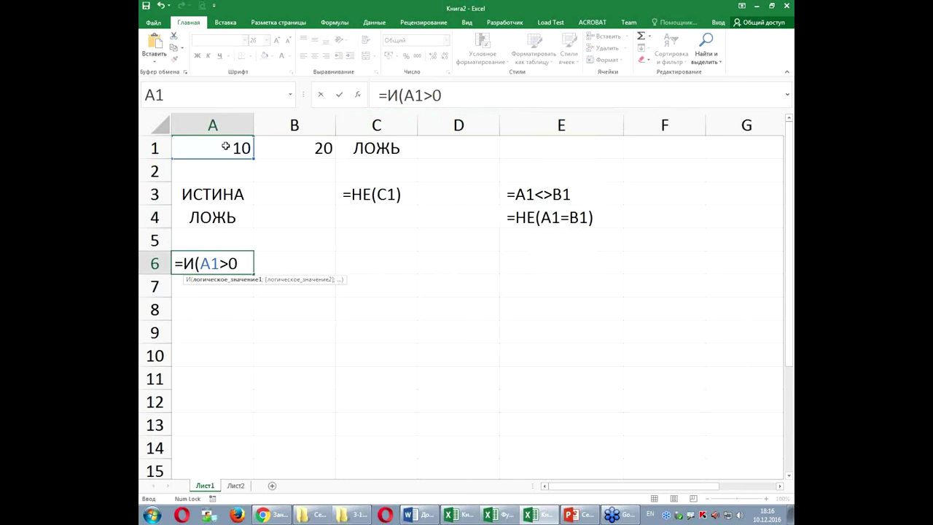
type("$")
key("BackSpace")
type(";")
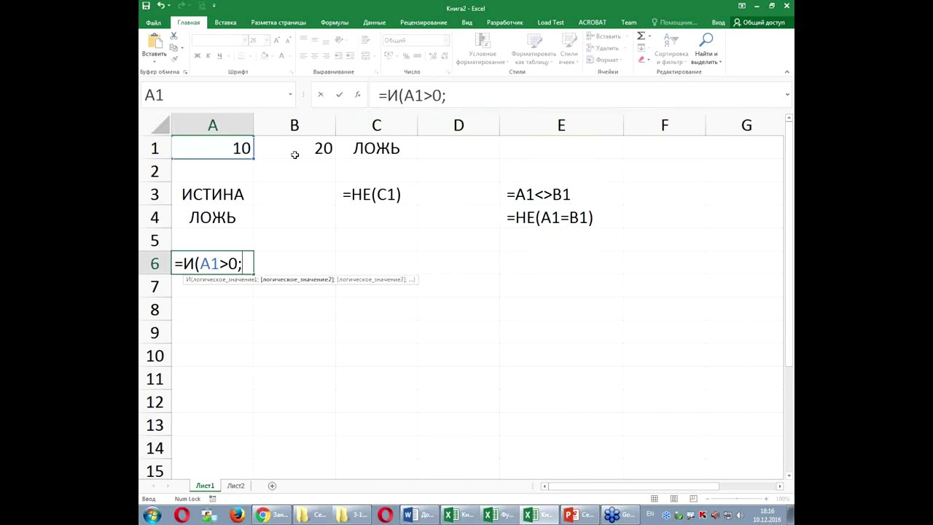
Add the conditions B1=0 and A3=ИСТИНА and close the parenthesis
left_click(300, 144)
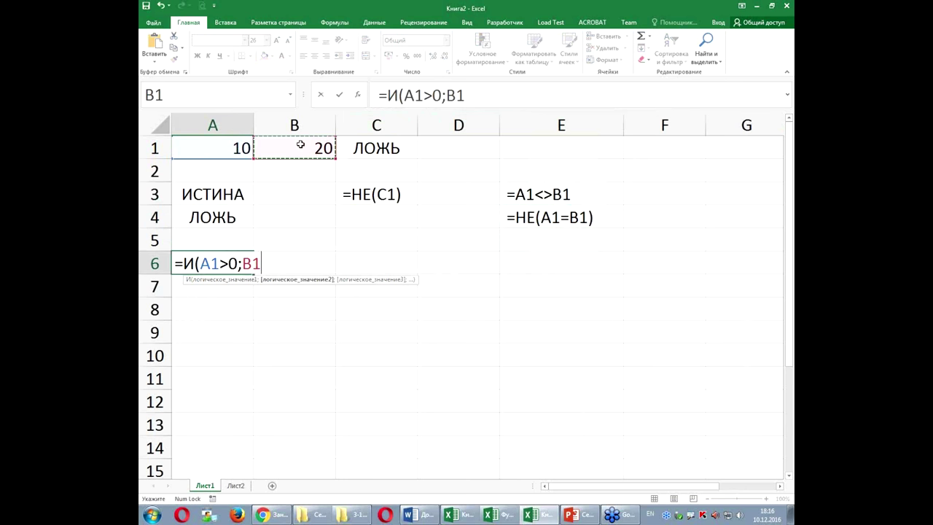
type("=0")
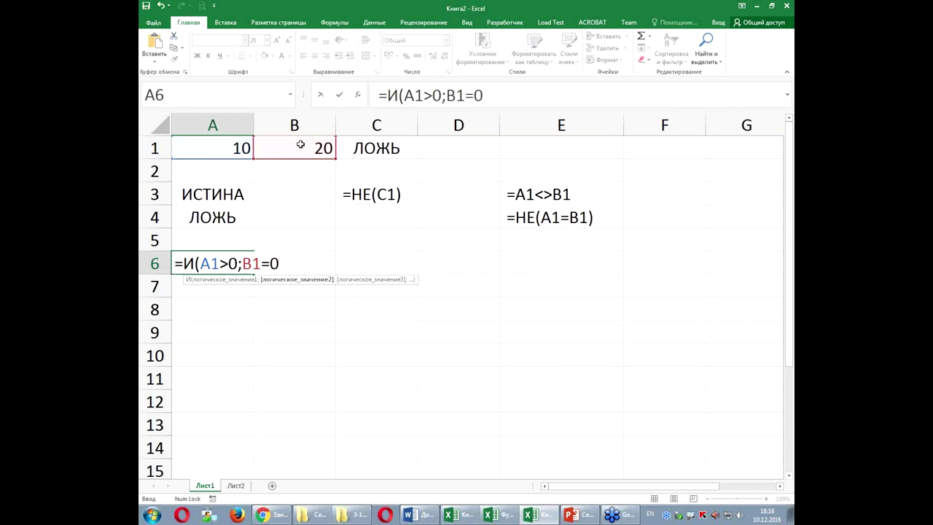
type(";")
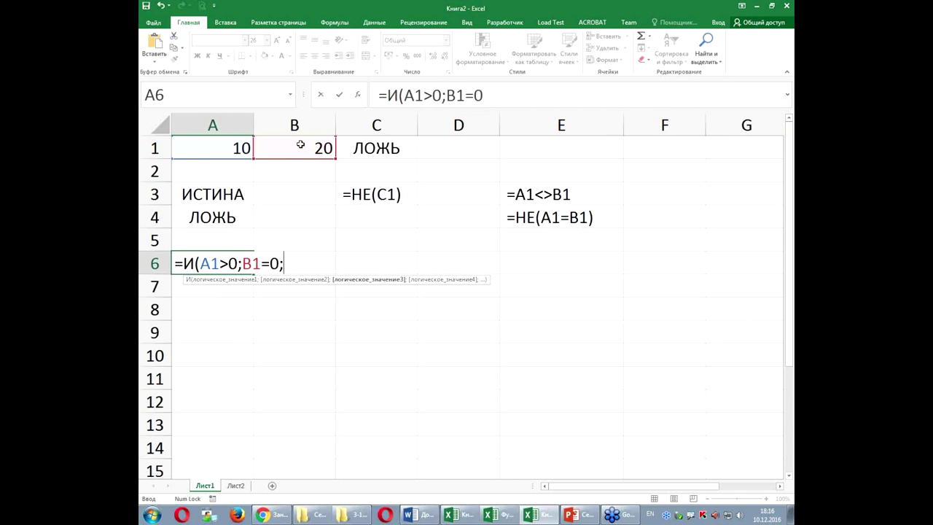
left_click(207, 191)
type("=")
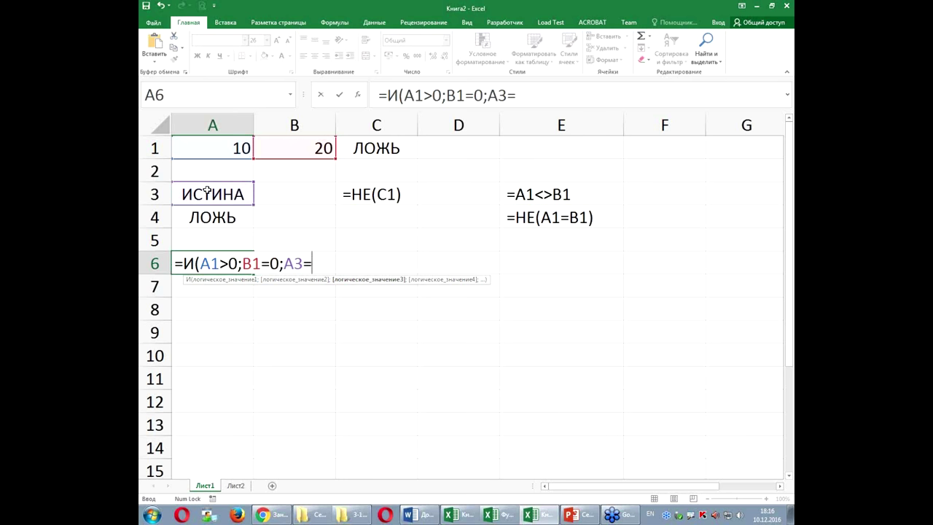
key("alt+shift")
type("истина")
key("Tab")
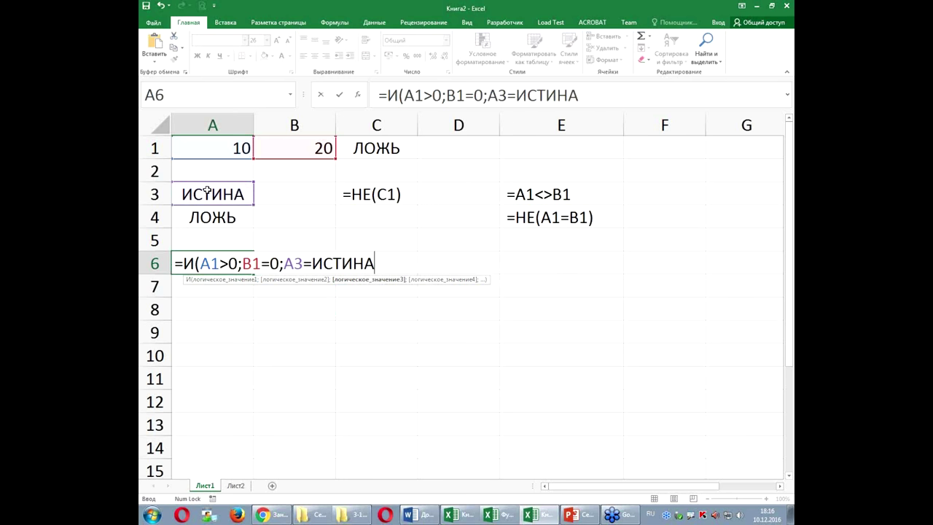
type(")")
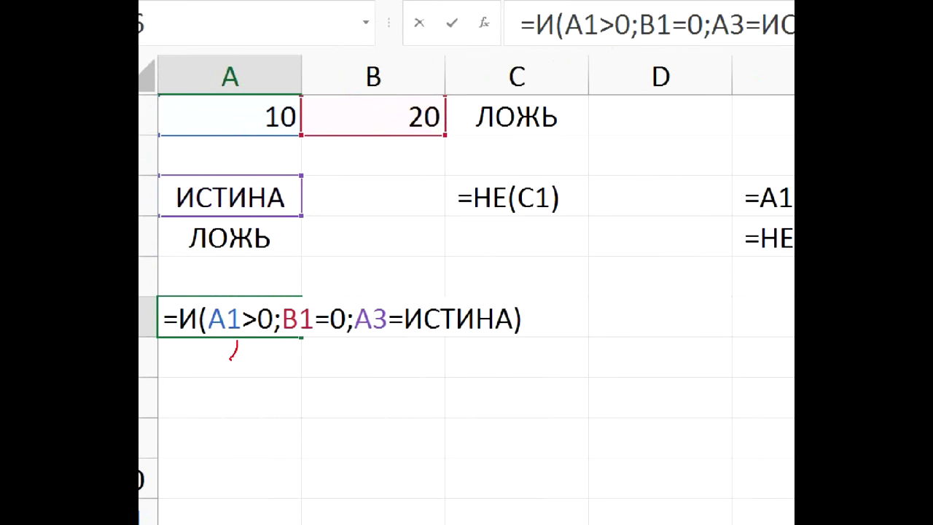
Mark the three И conditions +, −, + with the pen, clear the ink, and commit A6
left_click_drag(395, 337, 395, 351)
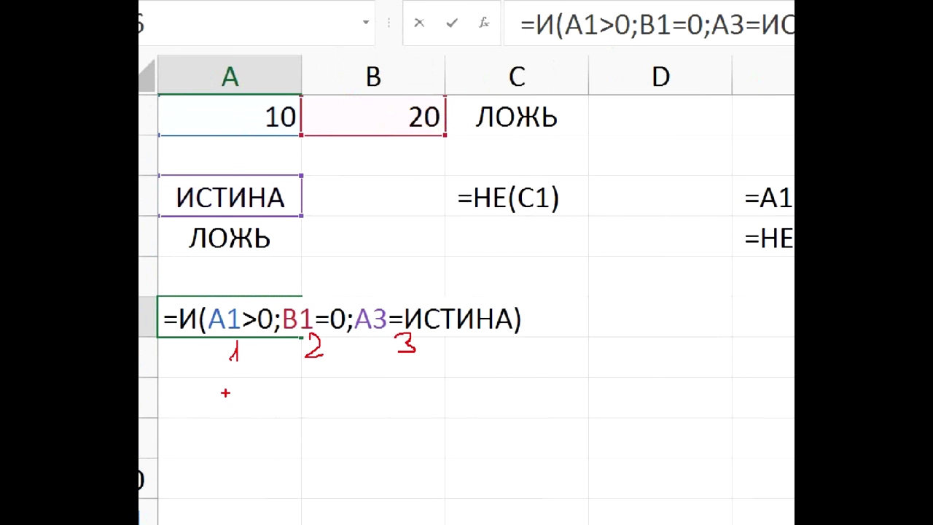
left_click_drag(231, 385, 231, 406)
mouse_move(409, 390)
left_mouse_down()
mouse_move(433, 389)
mouse_move(421, 389)
mouse_move(421, 398)
left_mouse_up()
left_click_drag(214, 377, 461, 409)
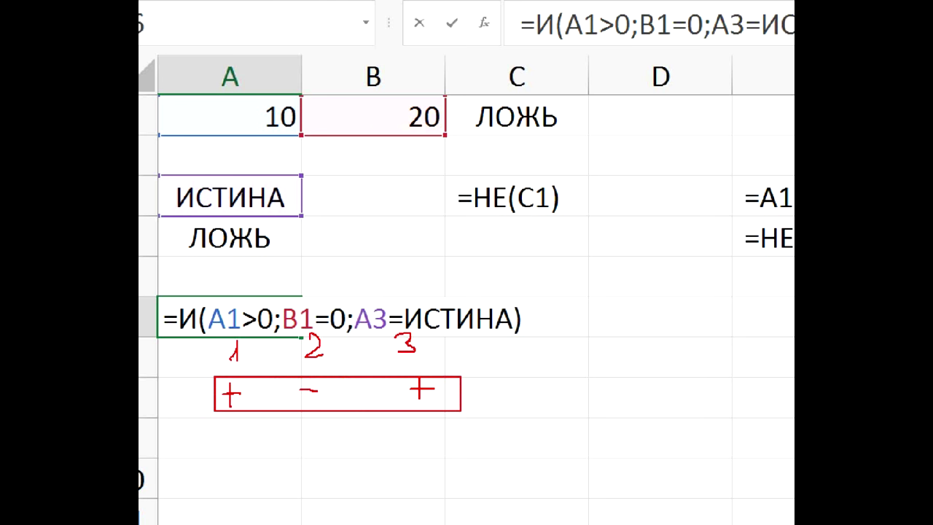
left_click_drag(299, 391, 318, 392)
mouse_move(518, 397)
left_mouse_down()
mouse_move(525, 384)
mouse_move(545, 390)
mouse_move(544, 416)
left_mouse_up()
mouse_move(551, 384)
left_mouse_down()
mouse_move(554, 408)
mouse_move(568, 408)
left_mouse_up()
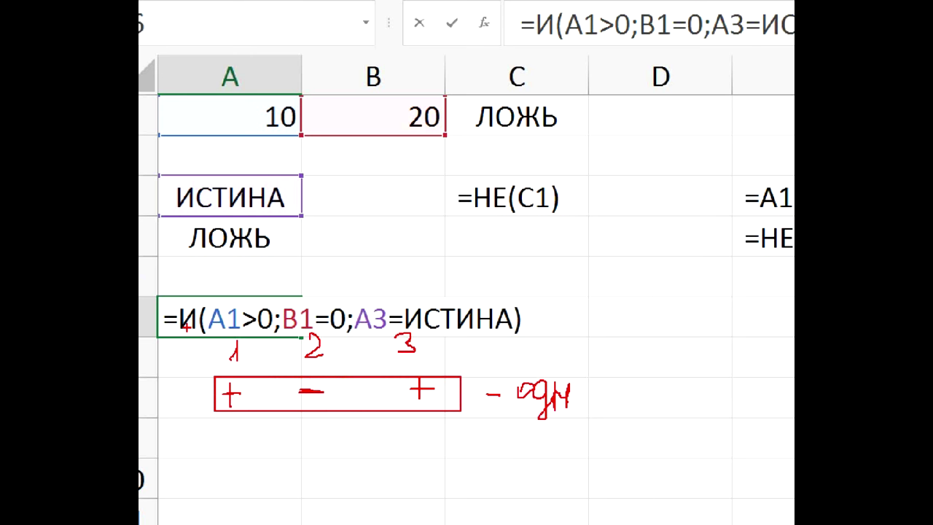
key("Escape")
key("Return")
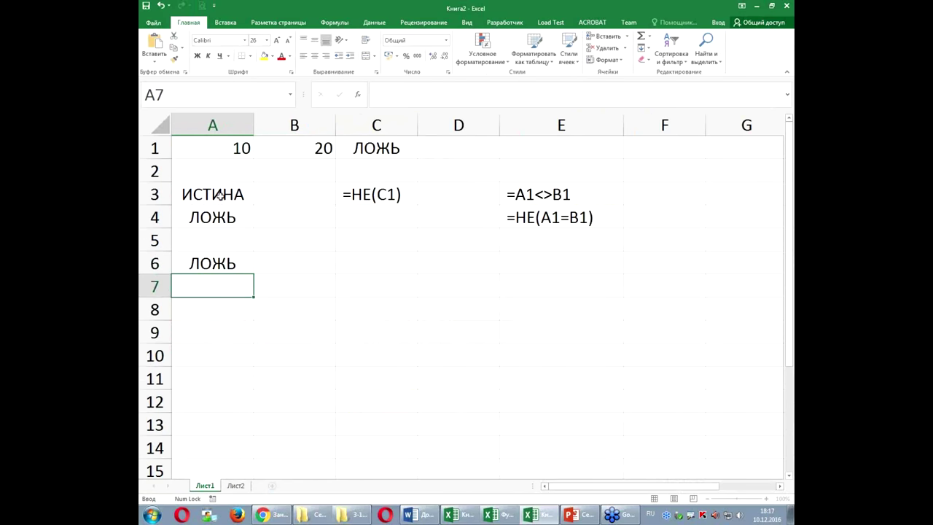
Turn the A6 И formula into visible text
left_click(220, 261)
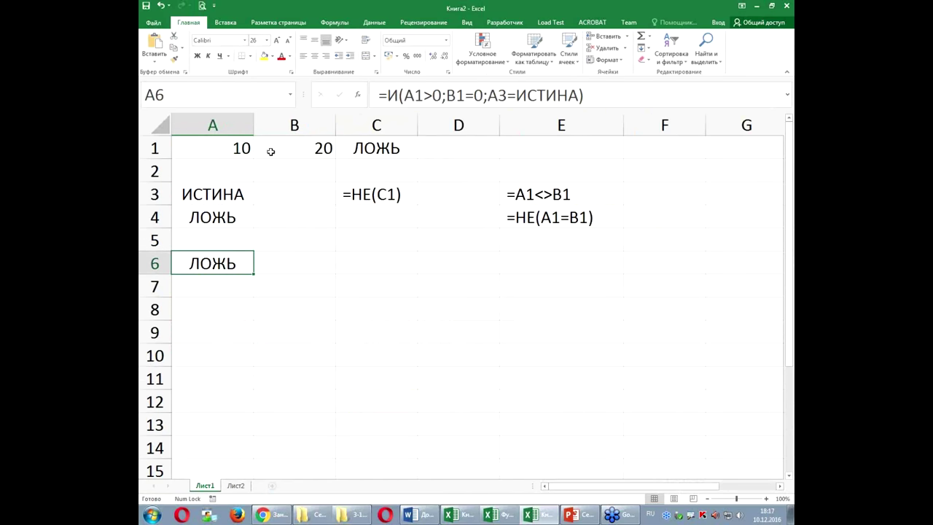
left_click(378, 95)
key("Return")
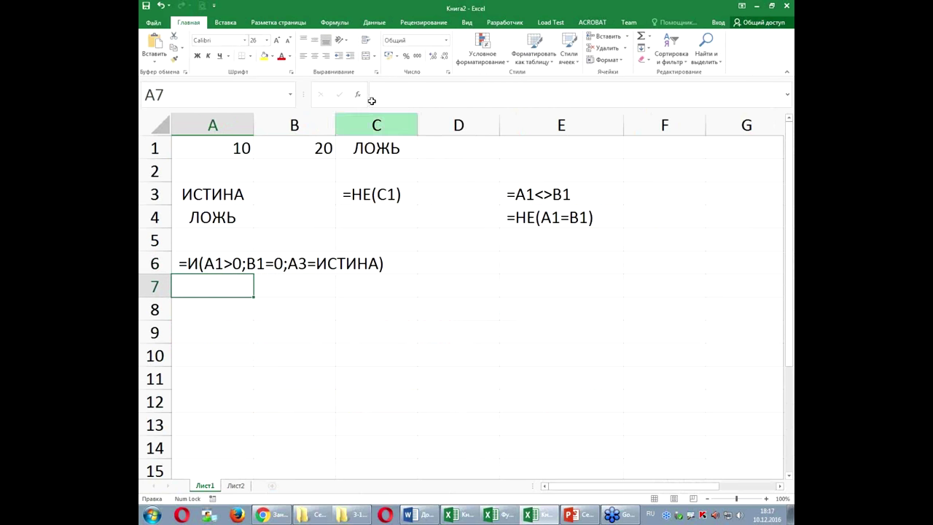
Enter И, ИСТИНА, все ИСТИННЫ in row 8 and ЛОЖЬ, хотя бы одно ЛОЖНО in row 9
left_click(238, 311)
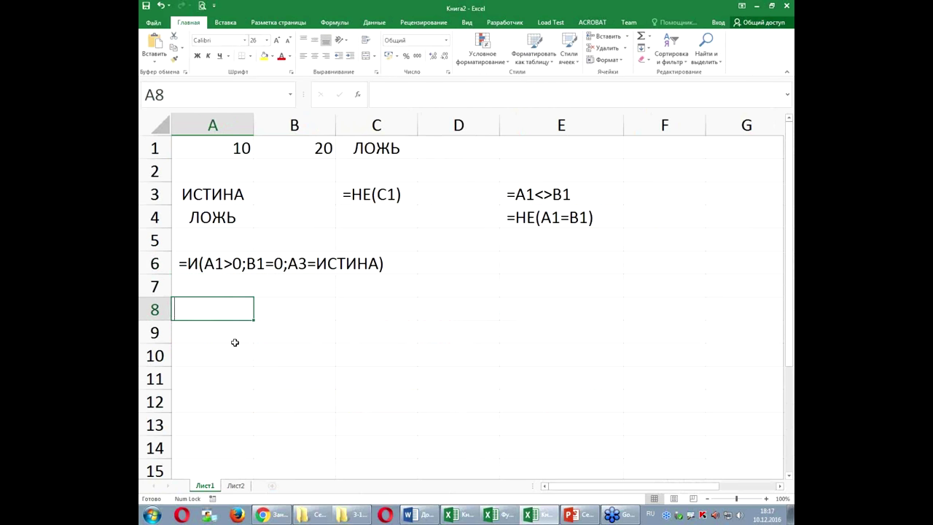
type("И")
key("Tab")
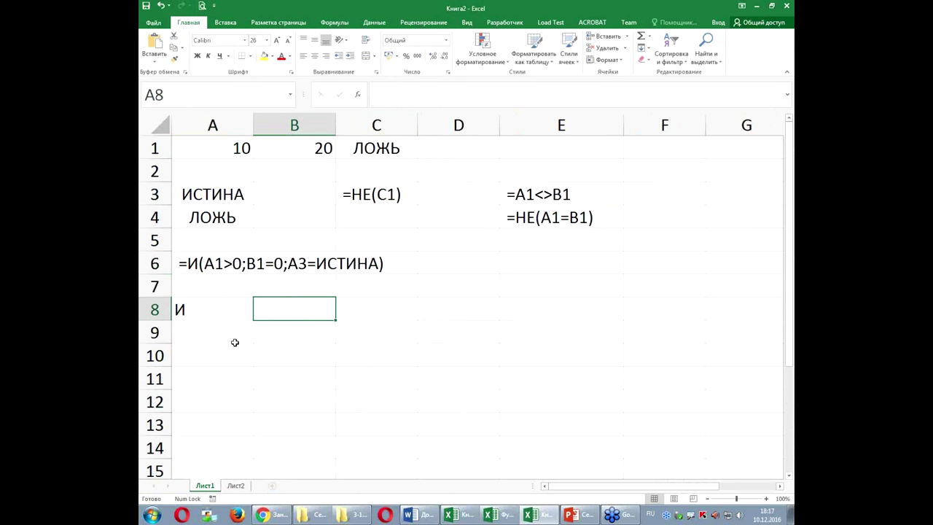
type("исти")
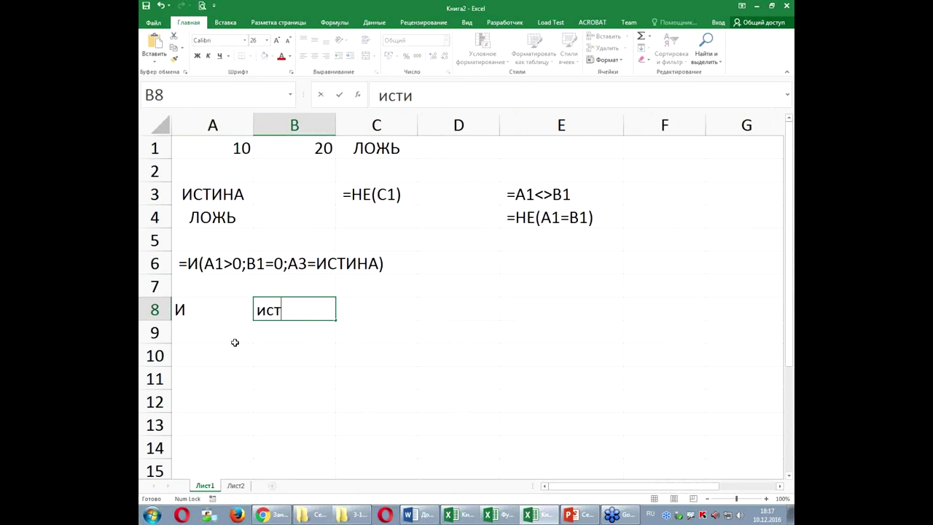
type("на")
key("Tab")
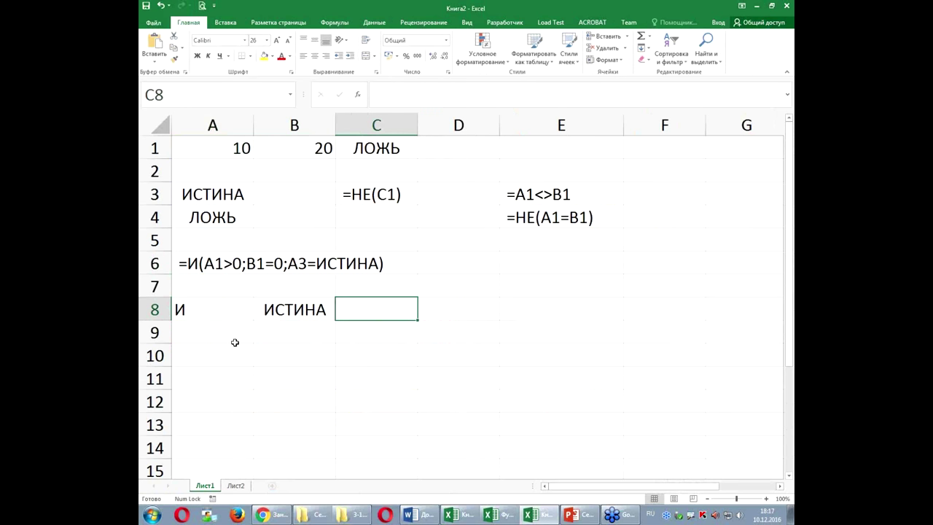
type("все")
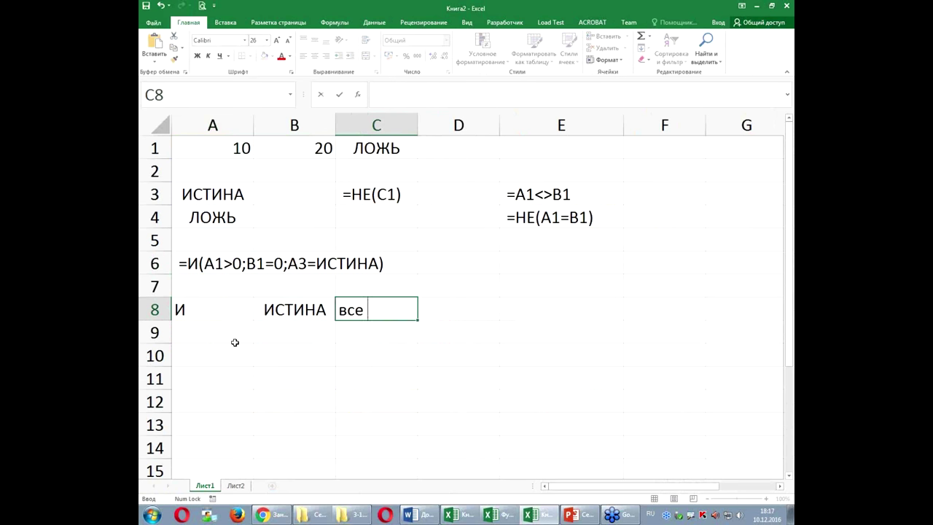
type(" ИСТИННЫ")
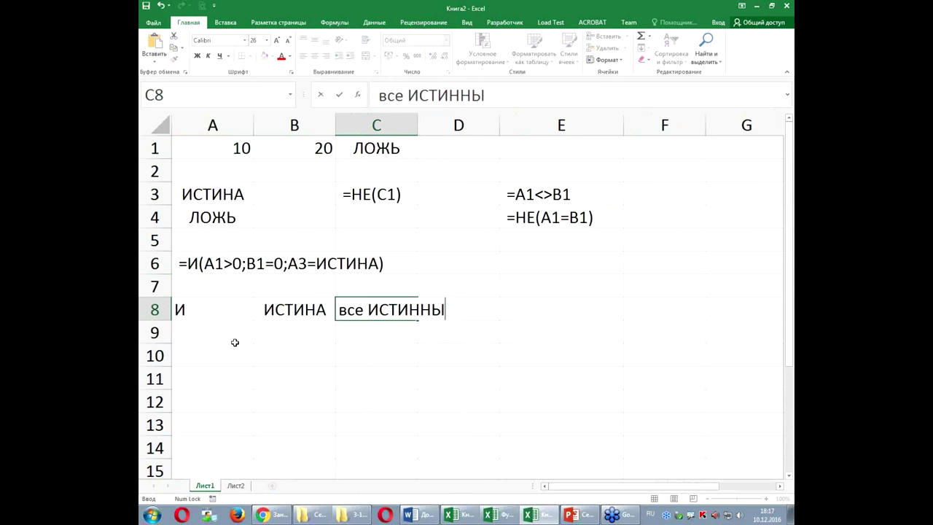
key("Return")
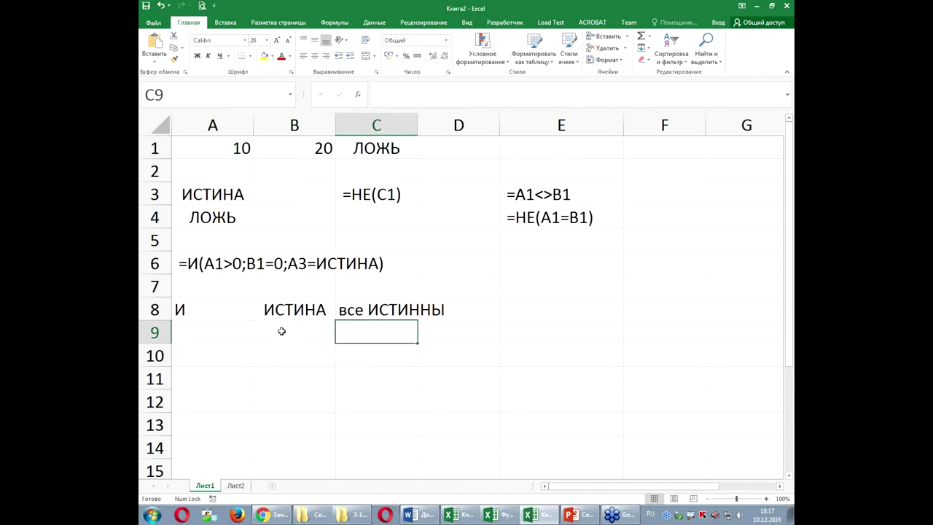
left_click(281, 330)
type("ло")
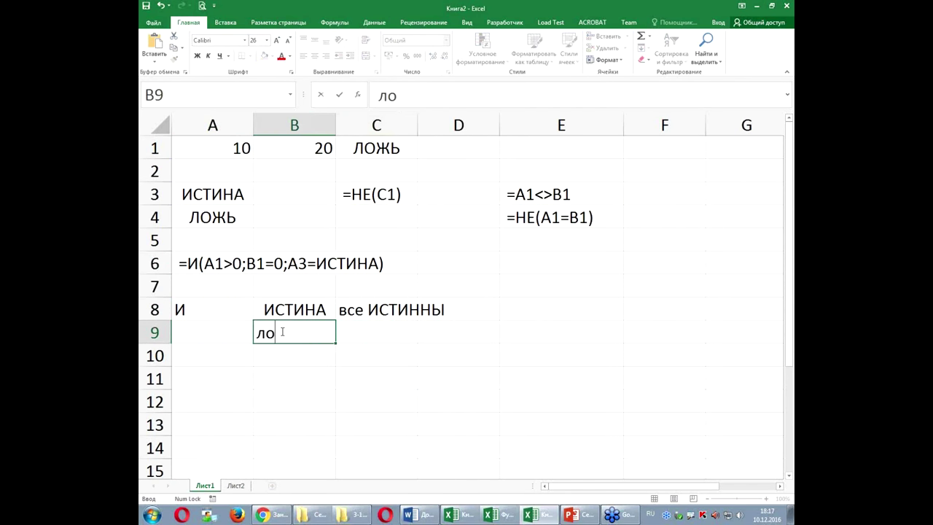
type("жь")
key("Tab")
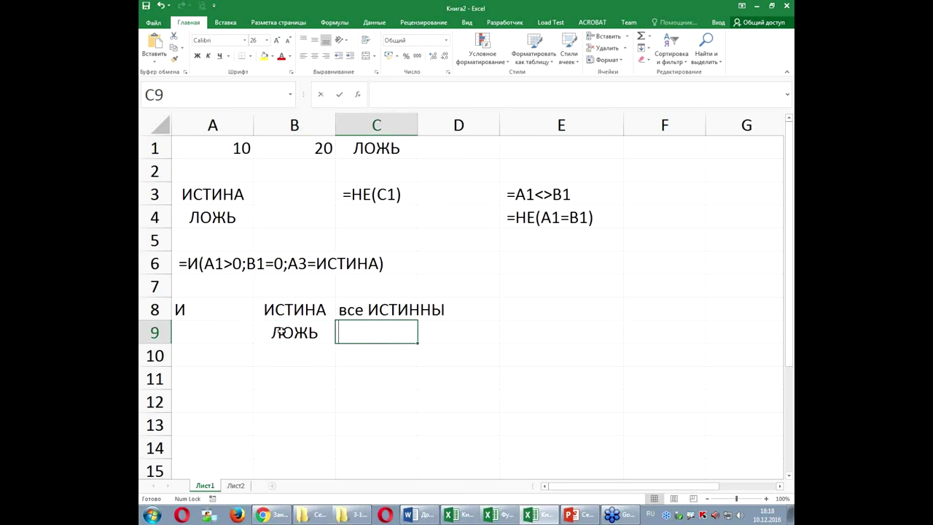
type("хотя бы одно ")
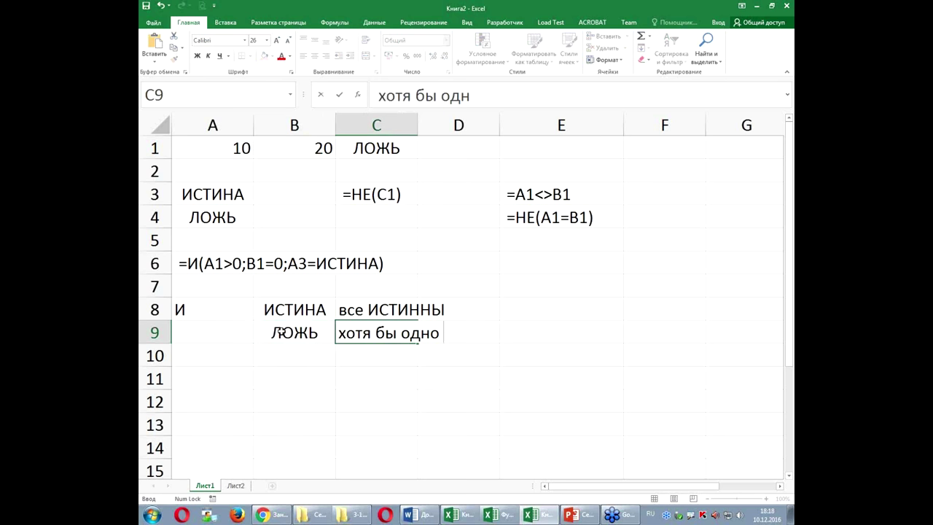
type("ЛОЖНО")
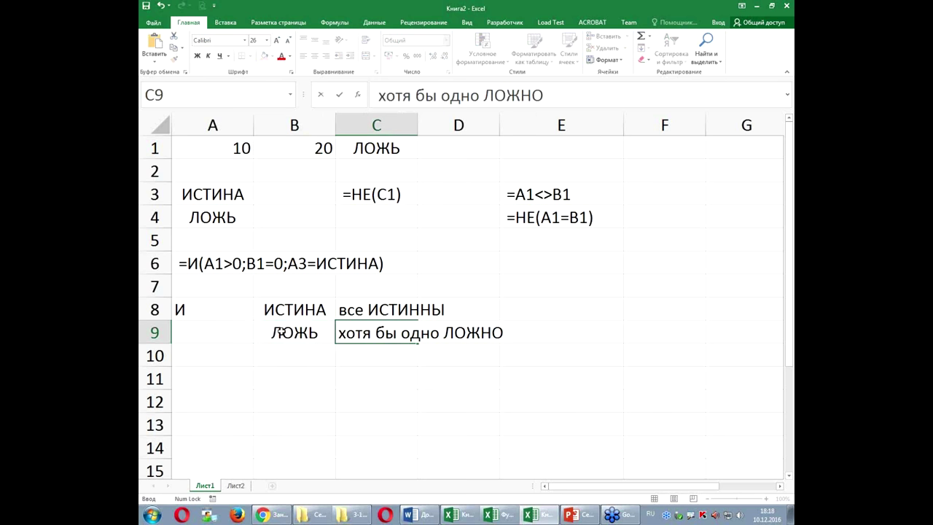
key("Return")
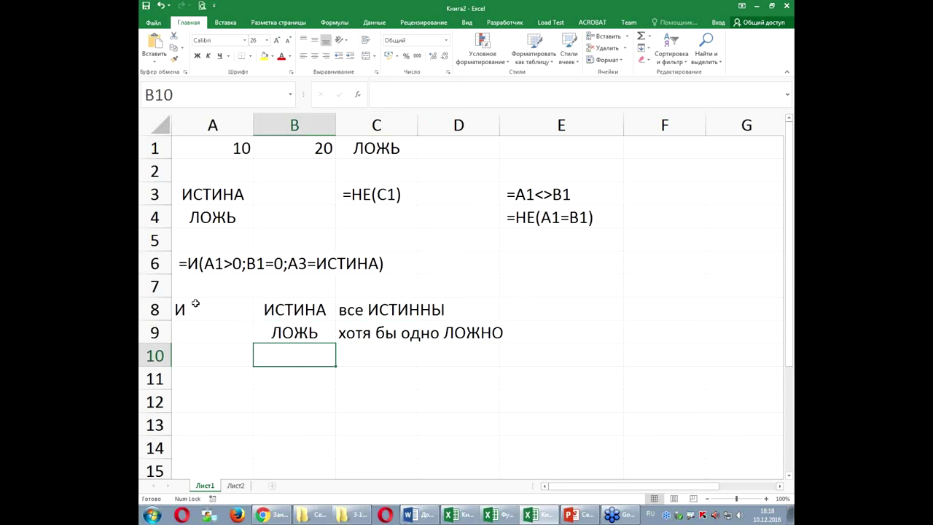
Colour the И summary row A8:D8 red
left_click(195, 303)
left_click(280, 56)
left_click_drag(300, 309, 452, 301)
left_click(280, 56)
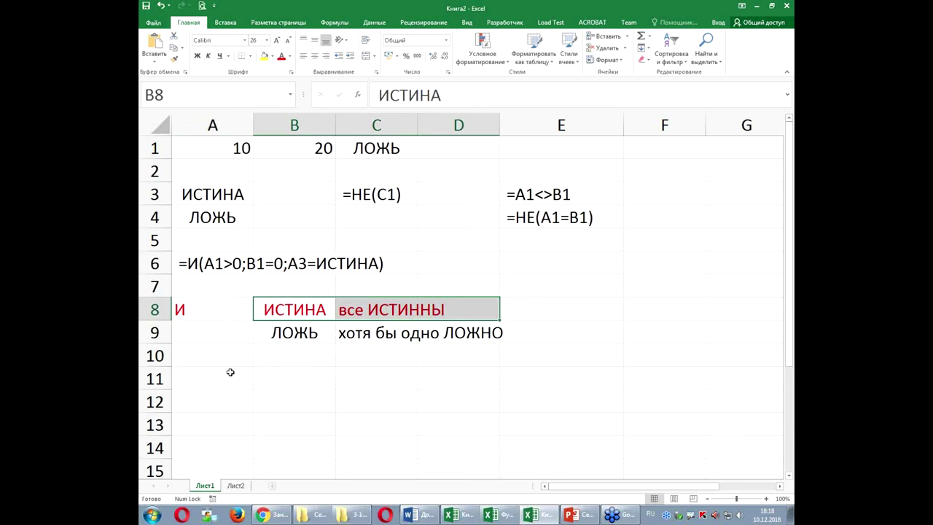
Copy the A6 formula text to A11 and change И to ИЛИ
left_click_drag(204, 269, 224, 374)
double_click(198, 377)
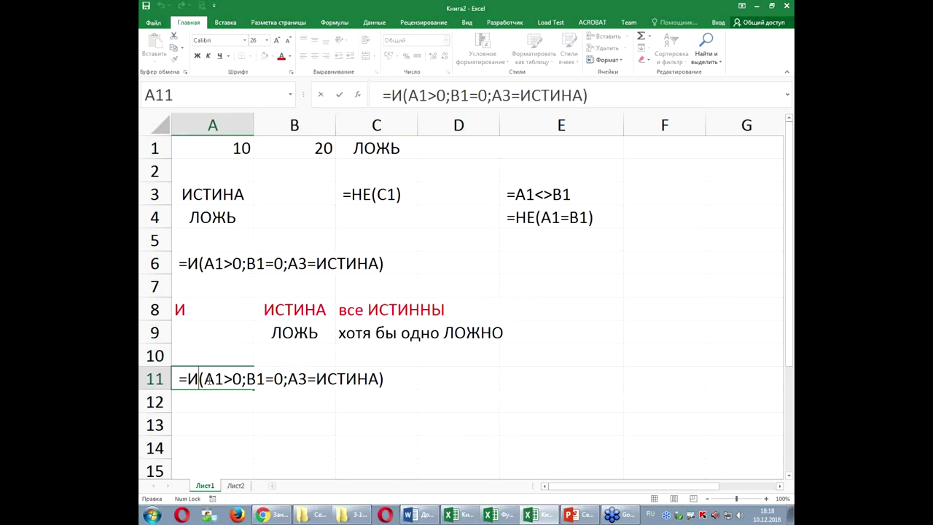
type("ЛИ")
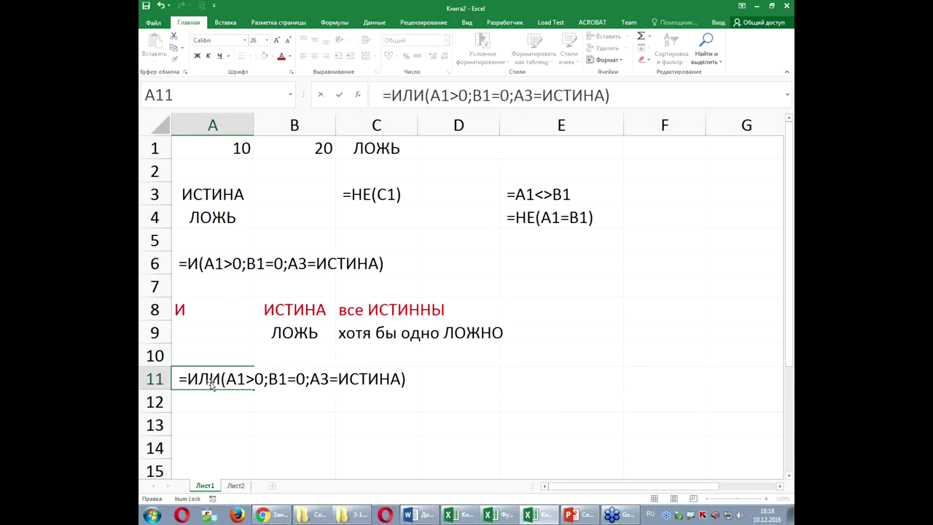
key("Return")
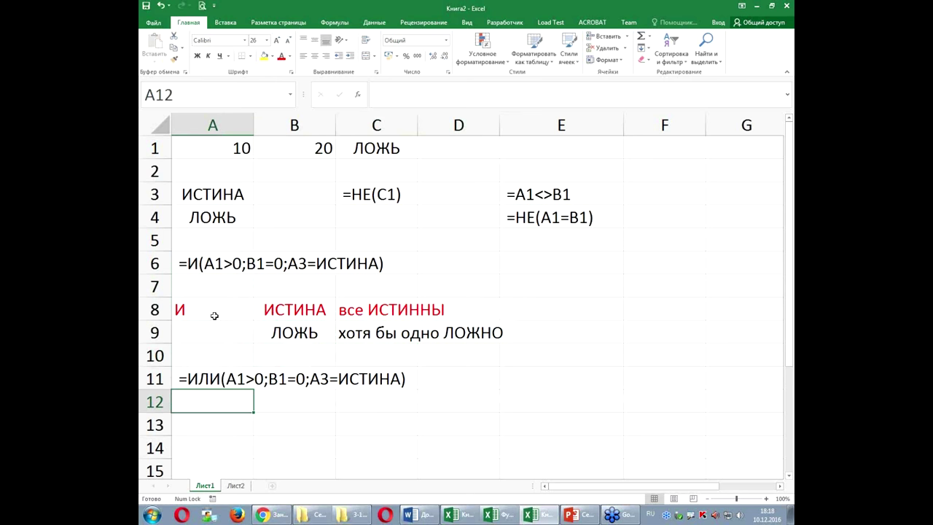
Make the A6 and A11 formula texts blue
scroll(211, 316, "down", 1)
left_click(196, 194)
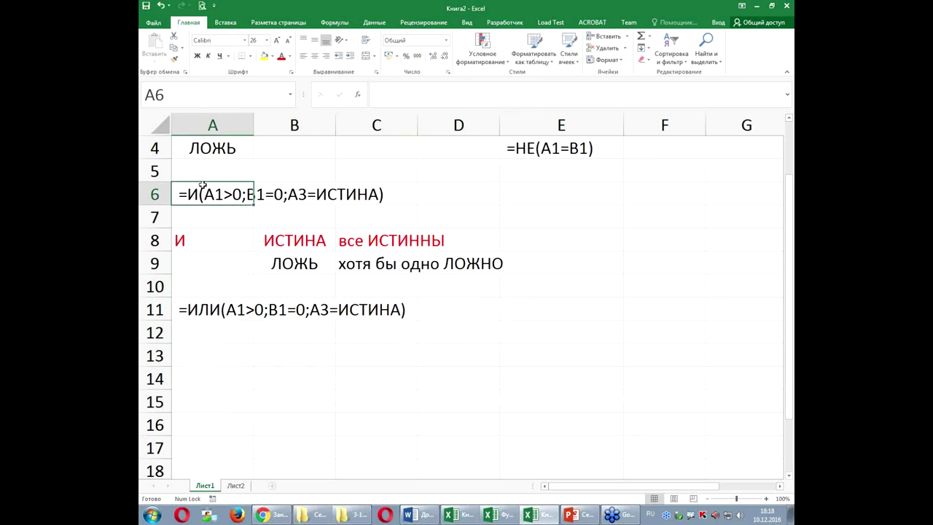
left_click(289, 56)
left_click(342, 150)
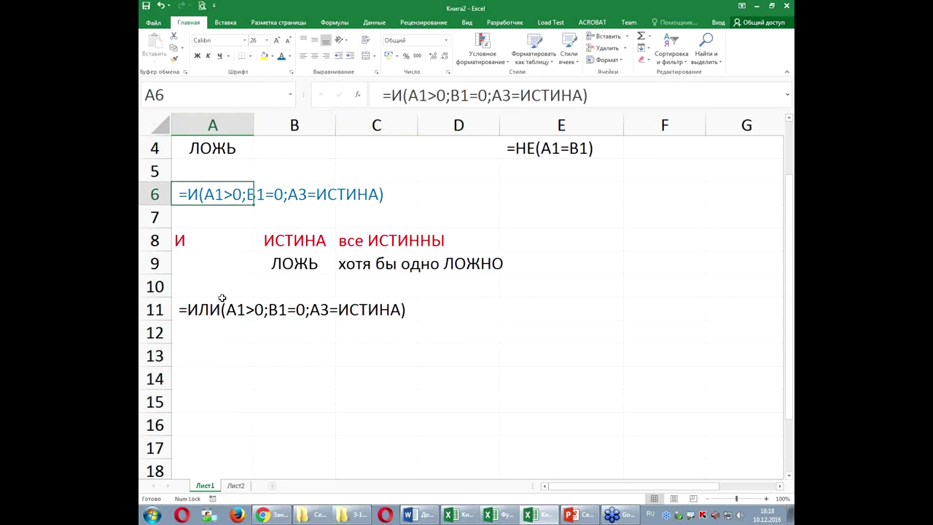
left_click(221, 301)
left_click(282, 58)
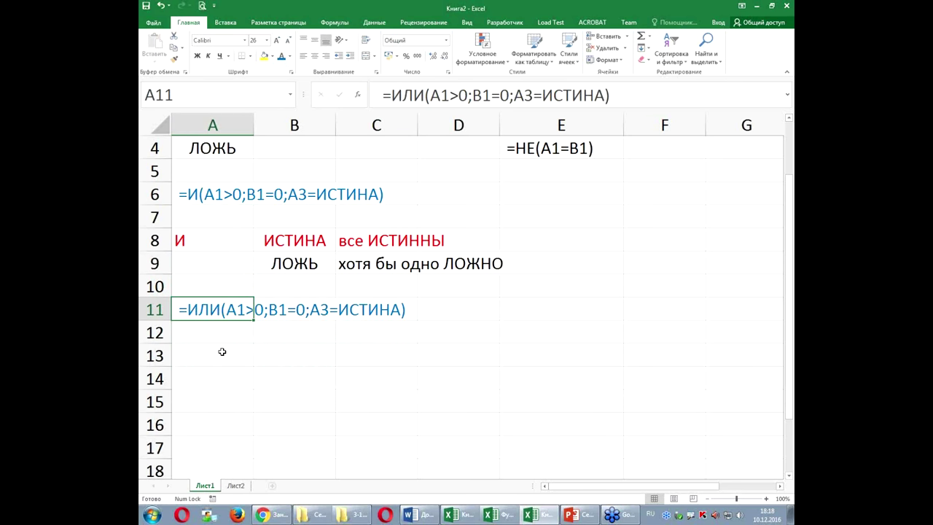
left_click(226, 348)
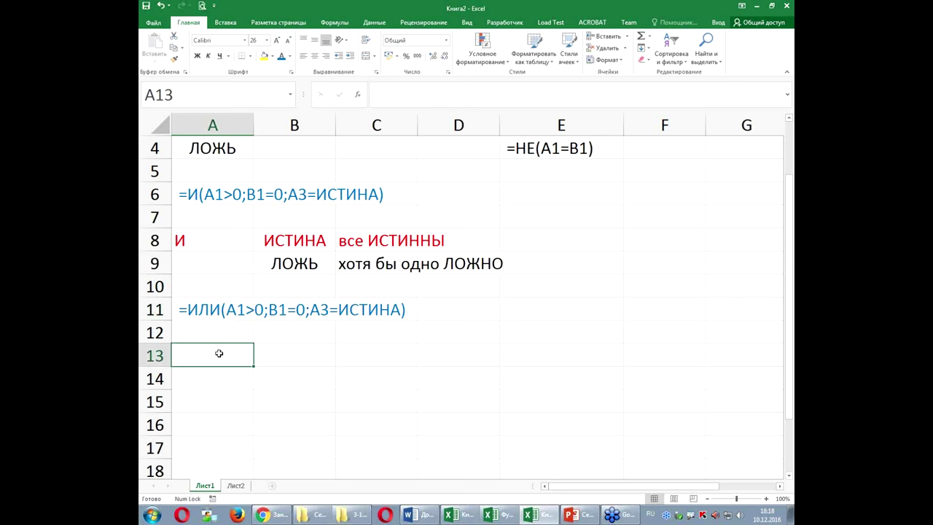
type("ИЛИ")
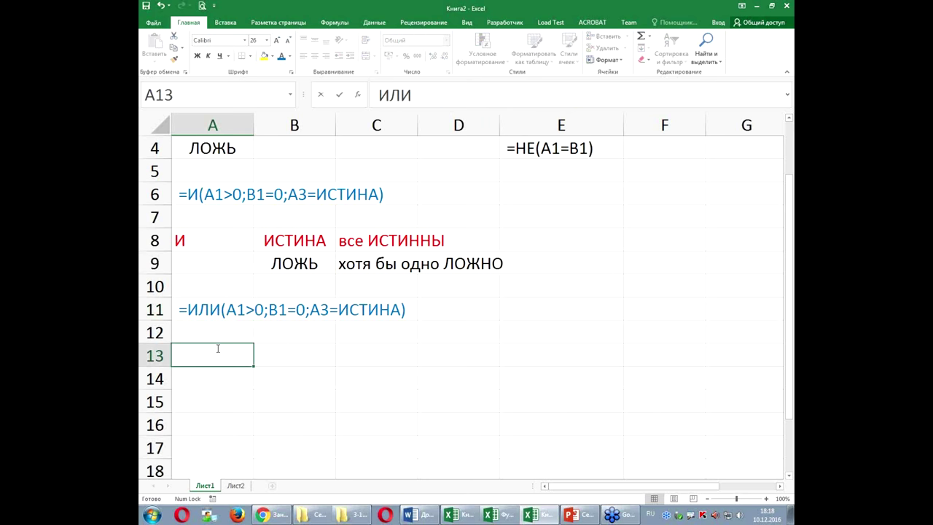
key("Return")
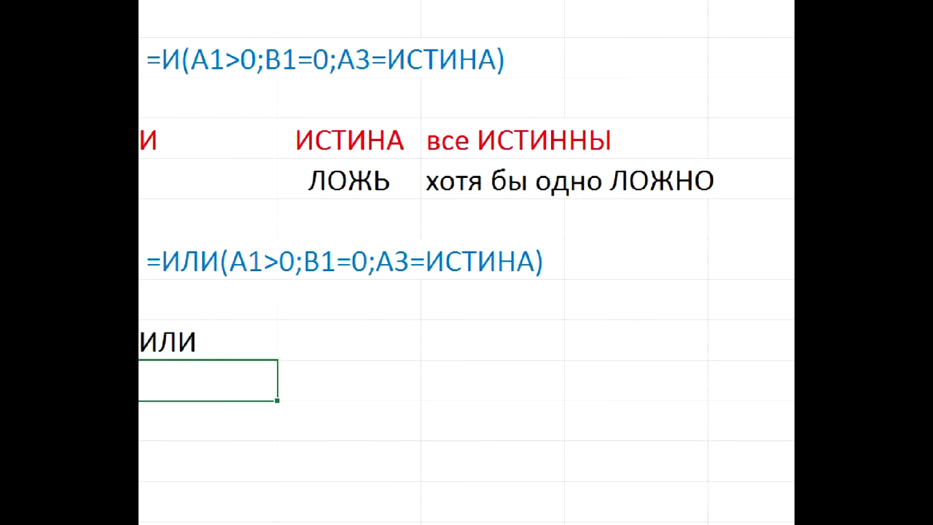
left_click_drag(253, 294, 280, 295)
left_click_drag(330, 295, 356, 295)
left_click_drag(426, 294, 459, 295)
left_click_drag(443, 284, 442, 306)
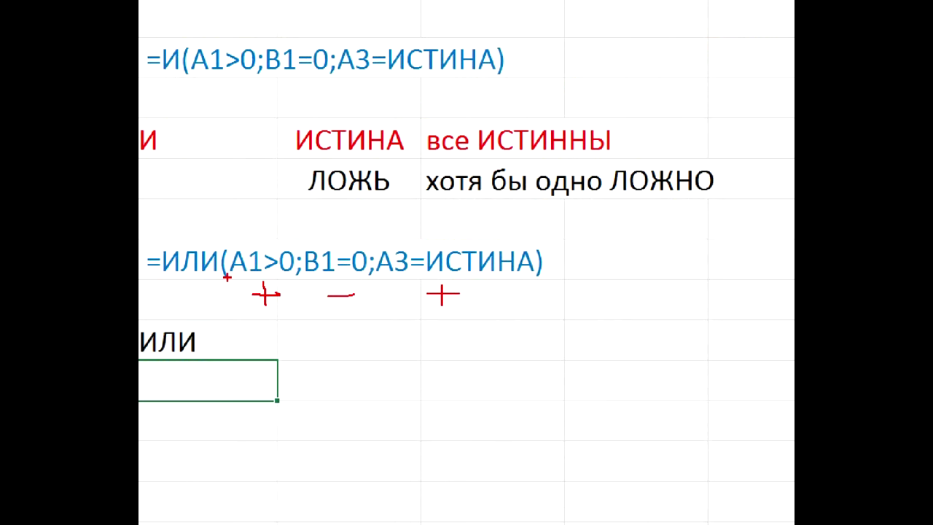
left_click_drag(226, 279, 292, 309)
left_click_drag(415, 278, 475, 310)
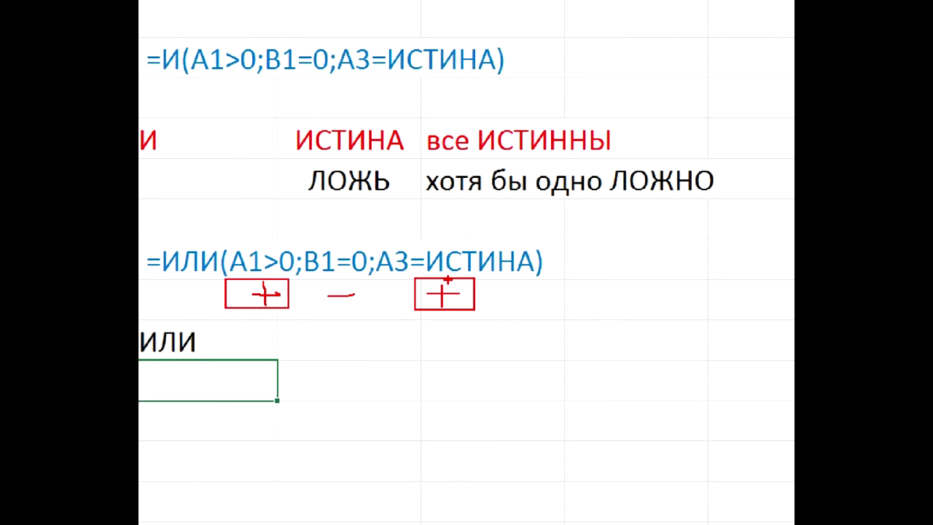
left_click_drag(249, 324, 274, 323)
left_click_drag(338, 323, 360, 323)
left_click_drag(419, 323, 467, 320)
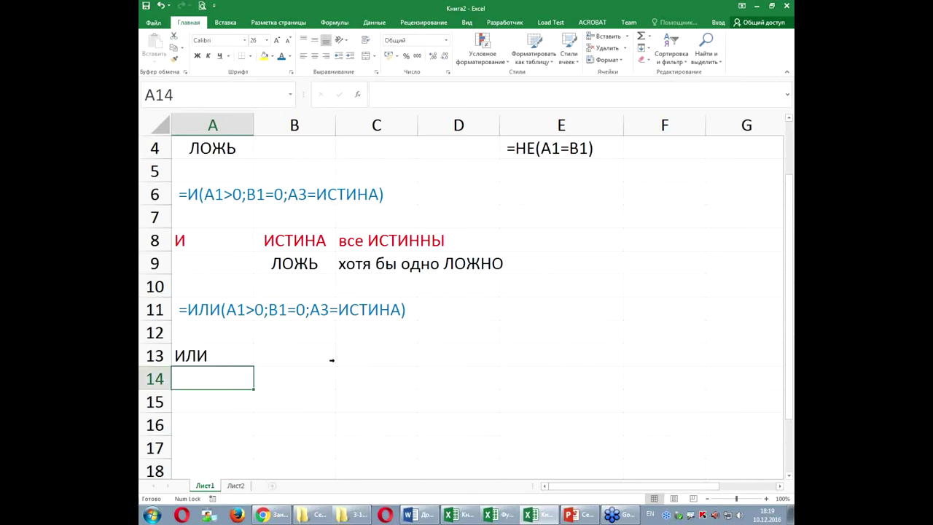
Copy ЛОЖЬ to B13 and the note to C13, editing it to все ЛОЖНЫ
left_click(300, 267)
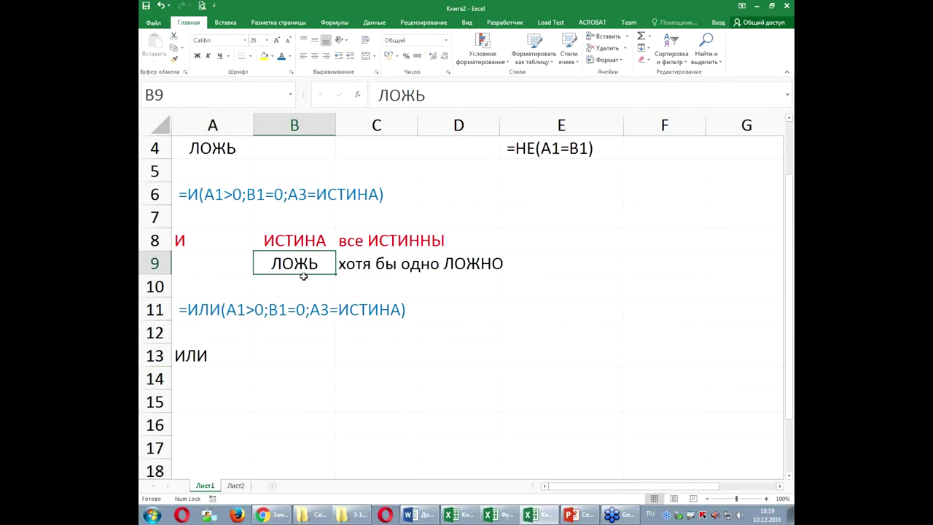
left_click_drag(304, 274, 372, 353)
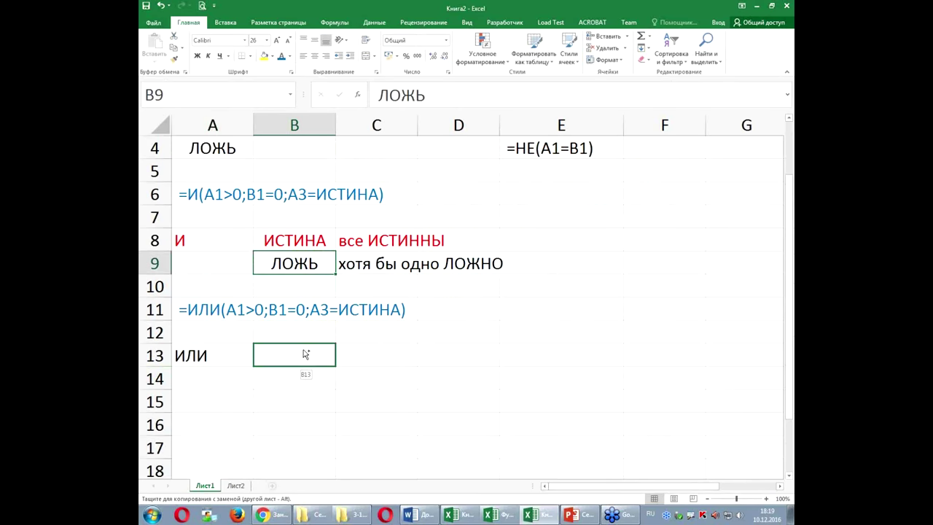
left_click(366, 245)
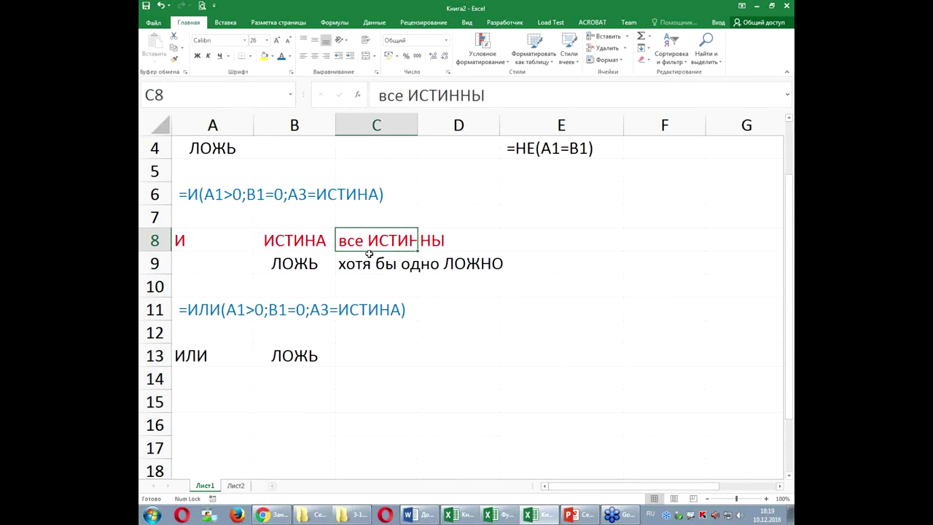
left_click_drag(376, 288, 373, 351)
double_click(371, 353)
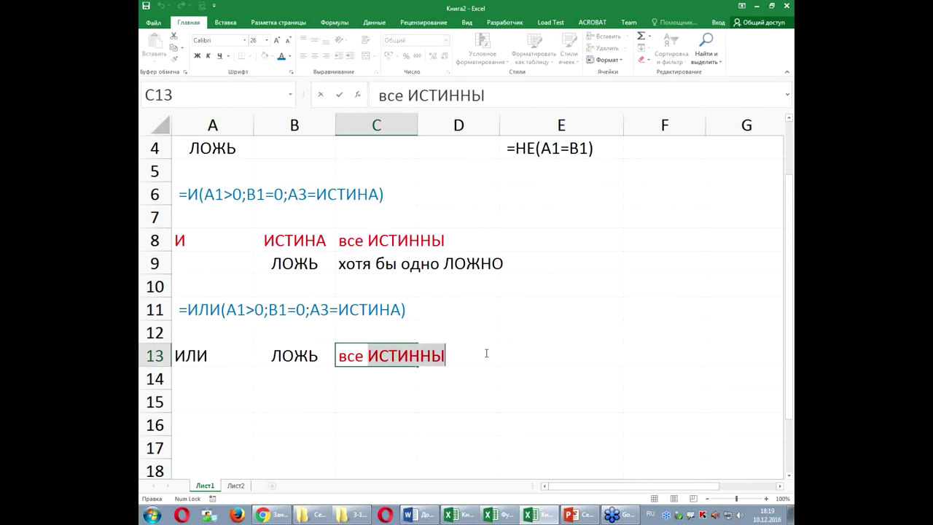
type("ЛО")
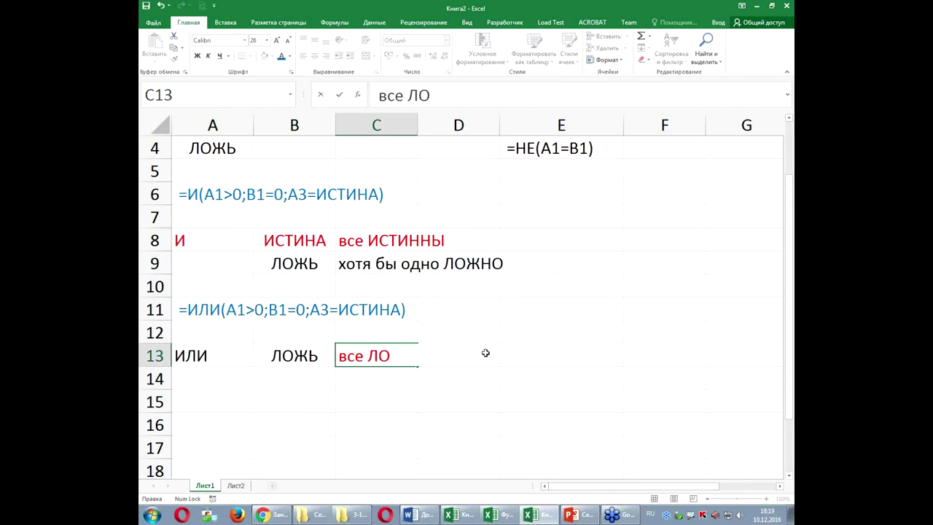
type("ЖНЫ")
key("Return")
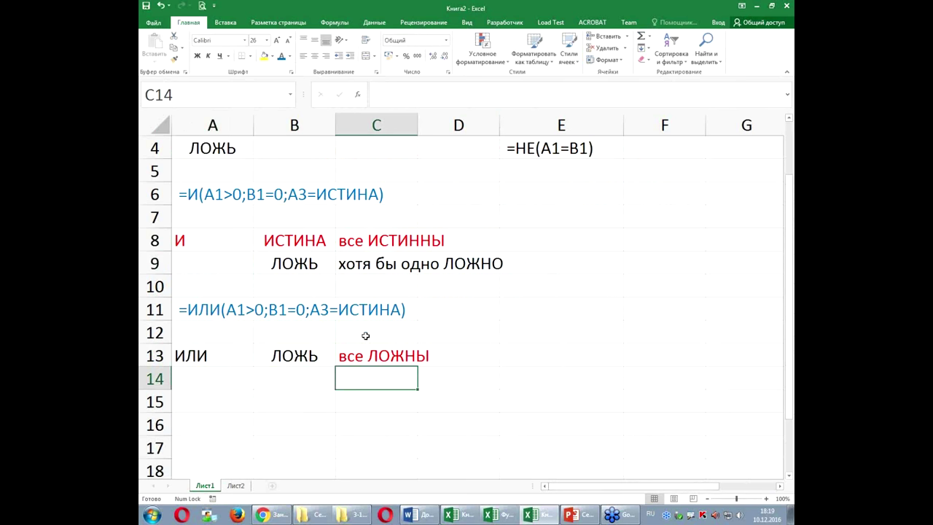
Fill row 14 with ИСТИНА and хотя бы одно ИСТИННО in black font
left_click(314, 246)
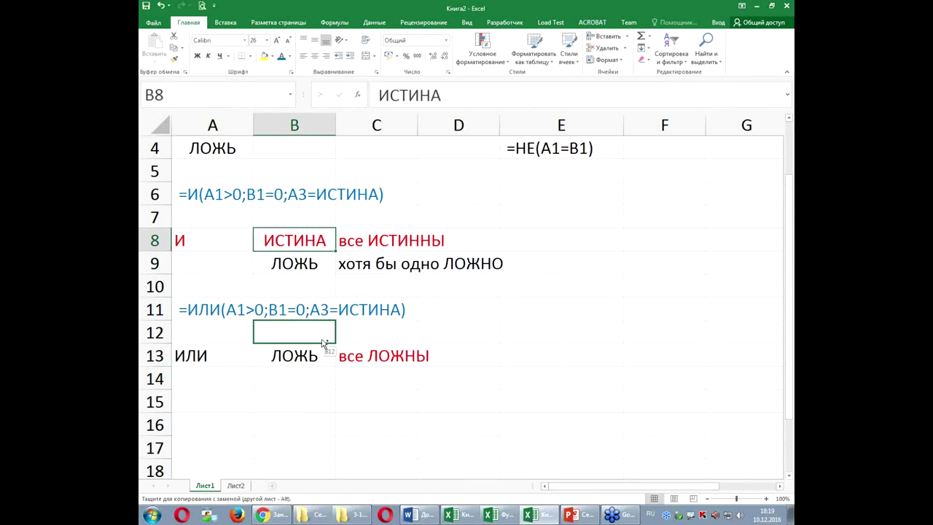
left_click_drag(320, 252, 325, 380)
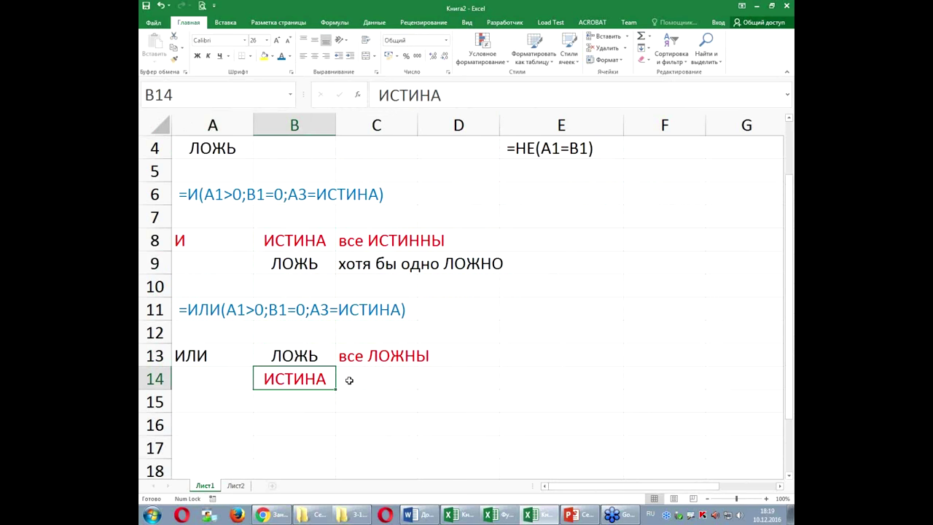
left_click(382, 266)
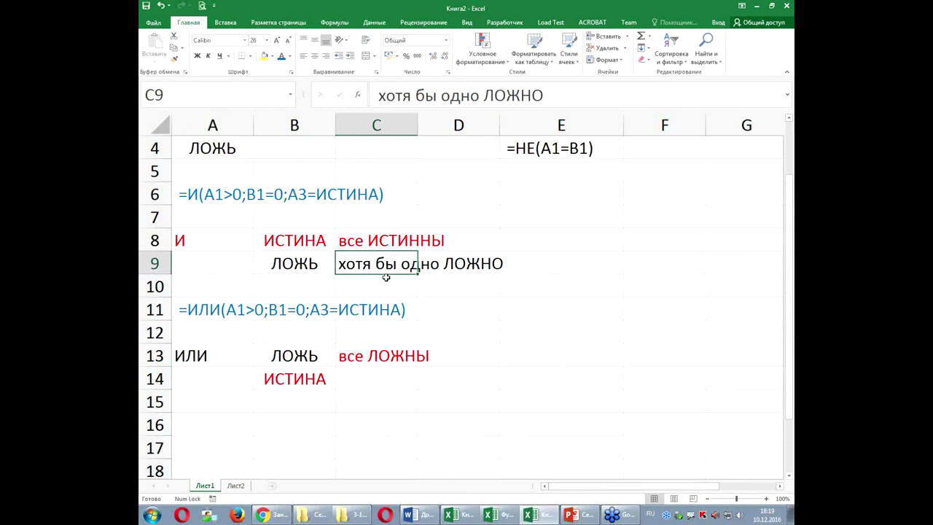
left_click_drag(386, 276, 377, 382)
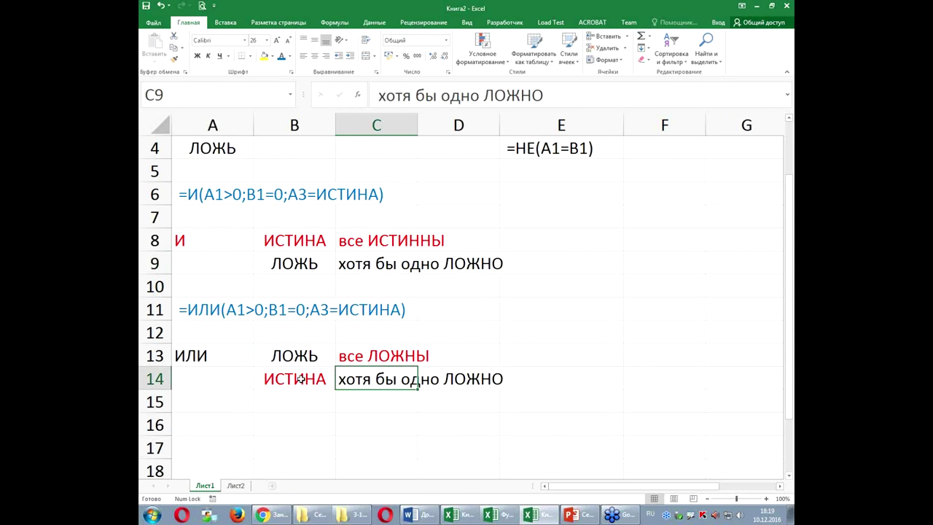
left_click_drag(314, 378, 368, 381)
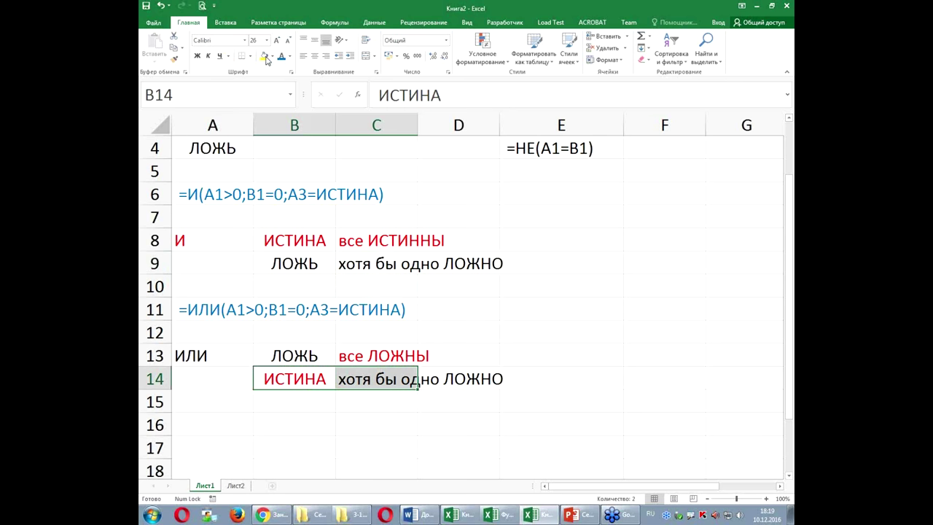
left_click(289, 57)
left_click(292, 69)
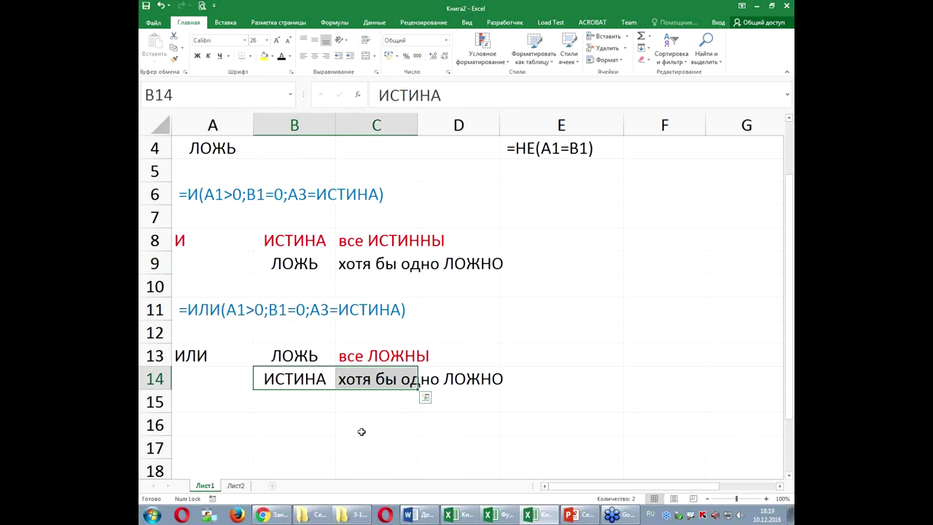
left_click(419, 388)
left_click_drag(484, 95, 583, 96)
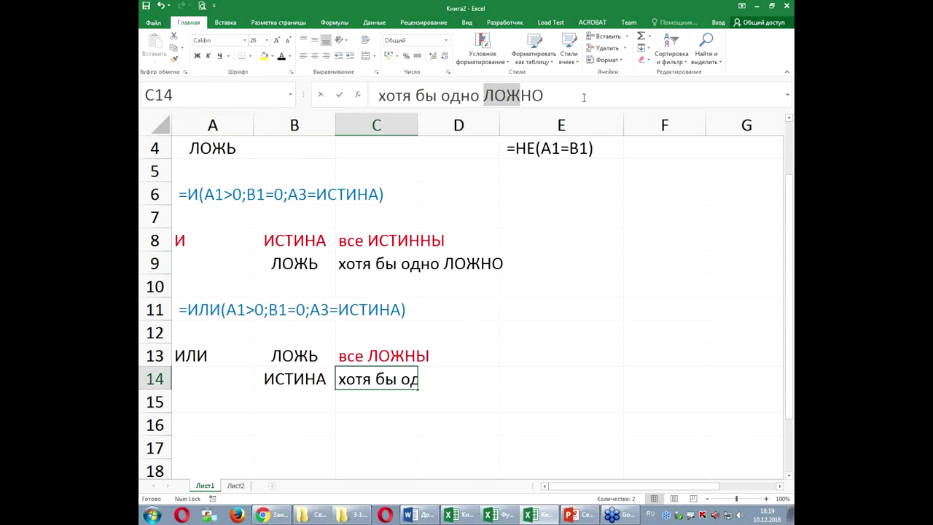
type("ИСТИННО")
key("Return")
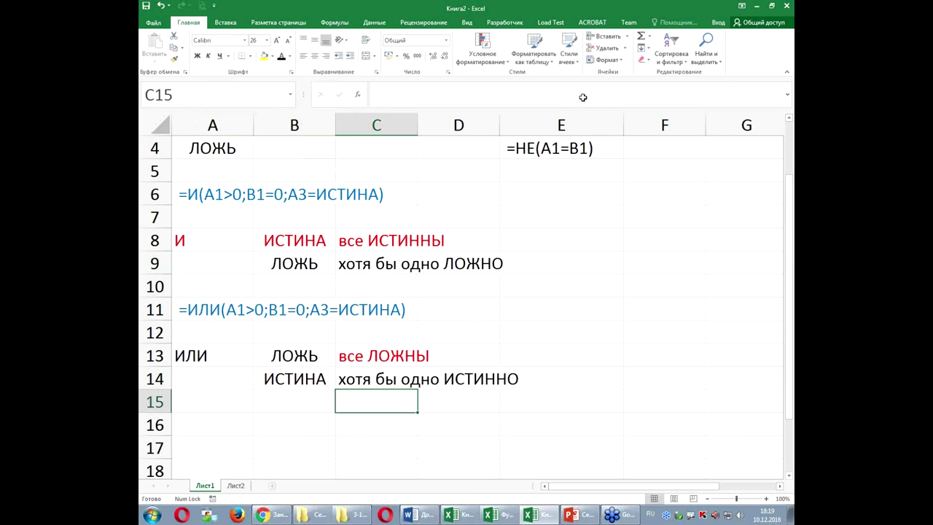
Colour ЛОЖЬ in B13 and ИЛИ in A13 red
left_click(299, 356)
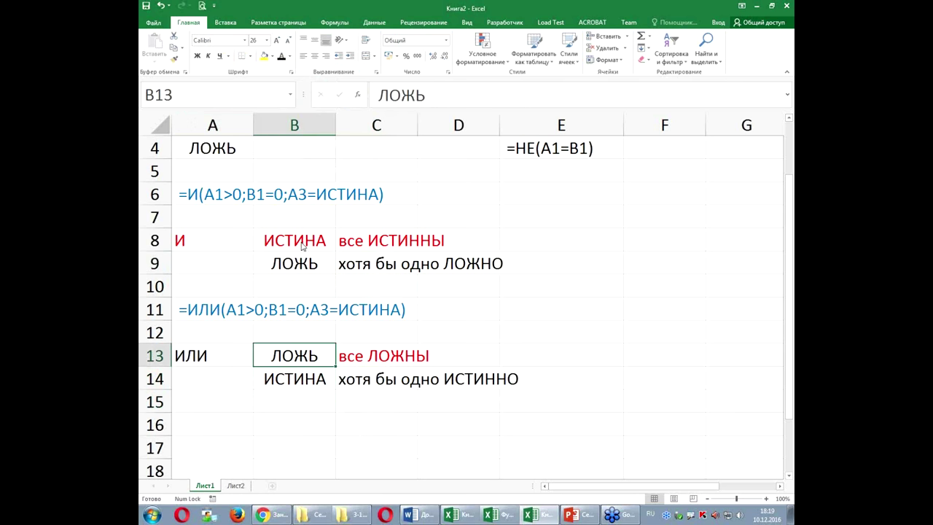
left_click(289, 56)
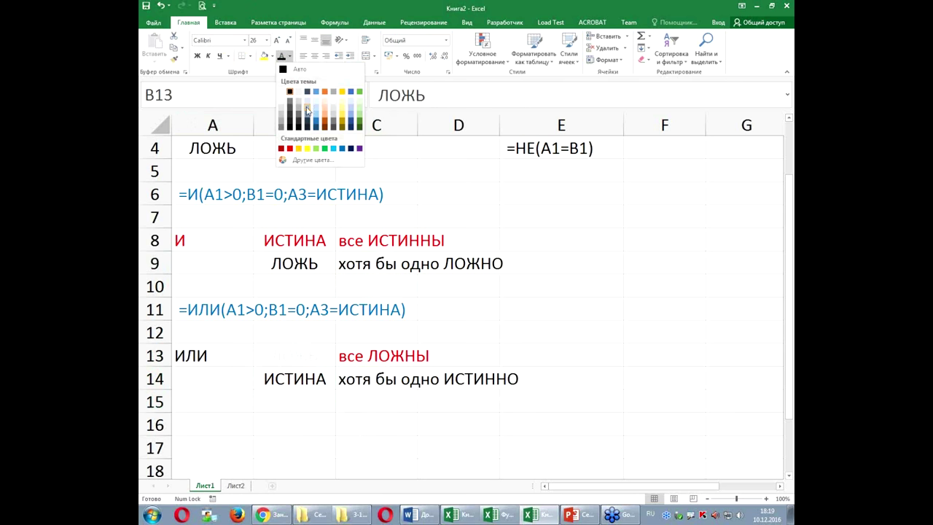
left_click(292, 148)
left_click(223, 355)
left_click(282, 58)
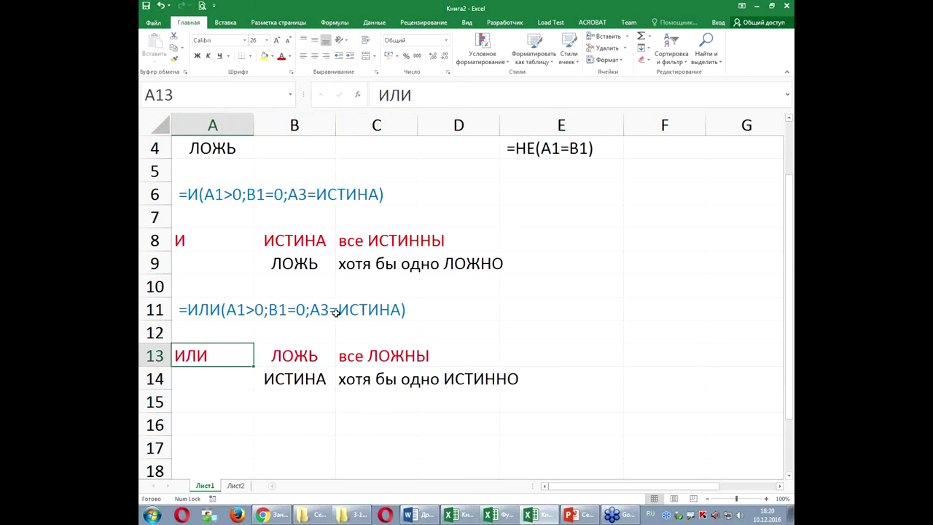
scroll(325, 296, "down", 1)
Type the note ЕСЛИ(усл;Истина;Ложь) into A16, fixing the typo in Истина
scroll(320, 292, "down", 1)
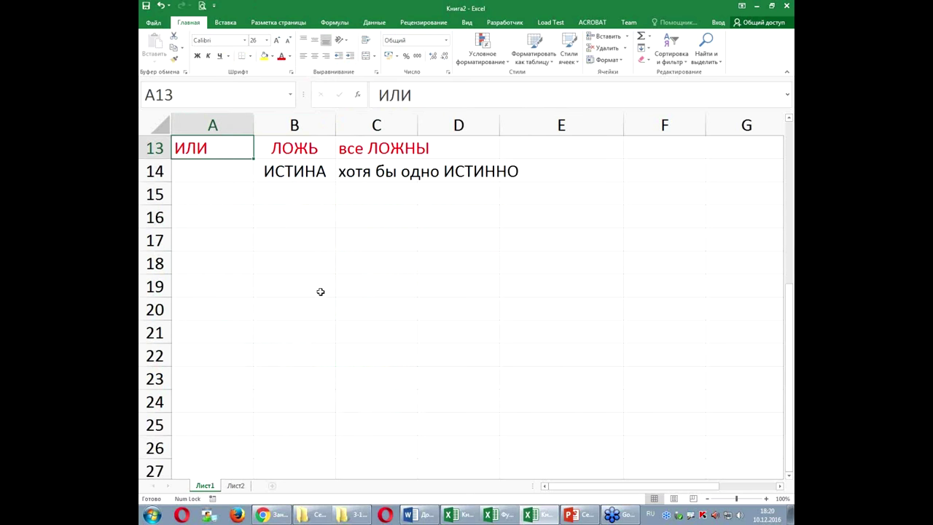
left_click(220, 212)
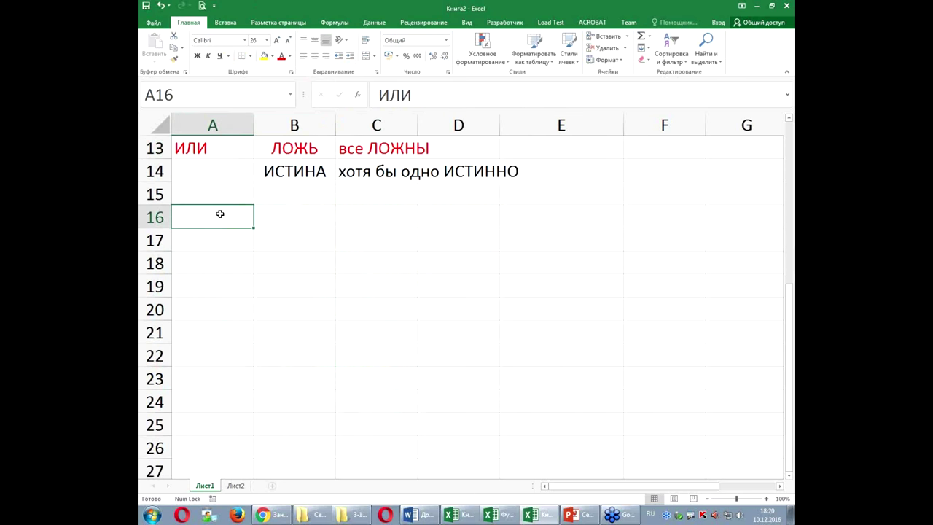
type("E")
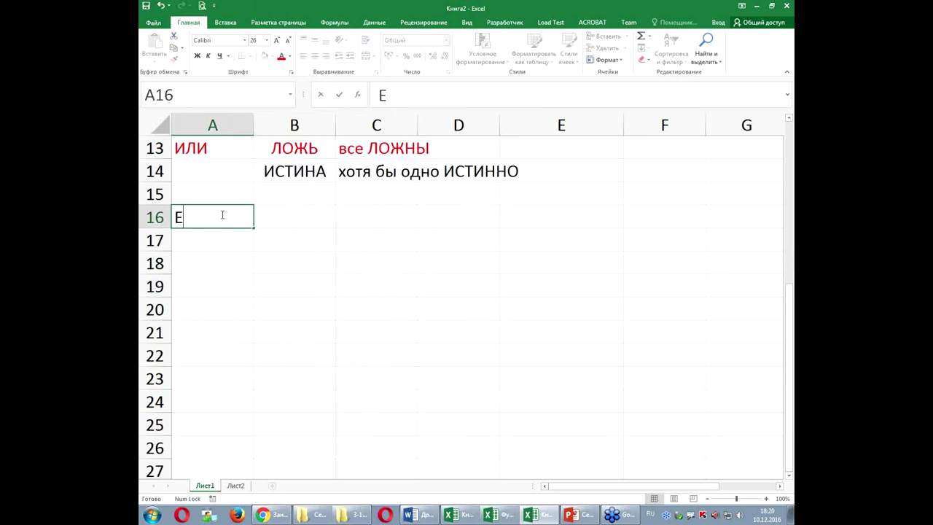
type("СЛИ")
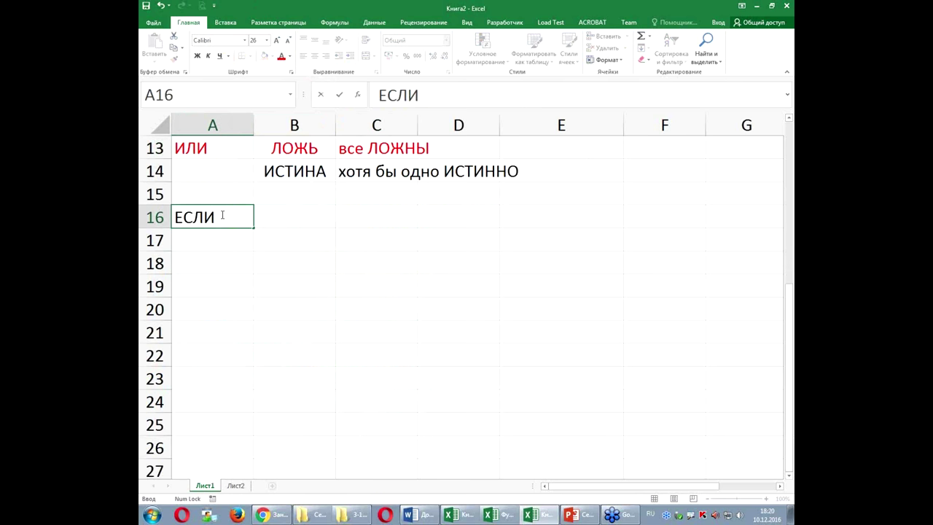
type("(")
type("усл")
type(";")
type("Итстина")
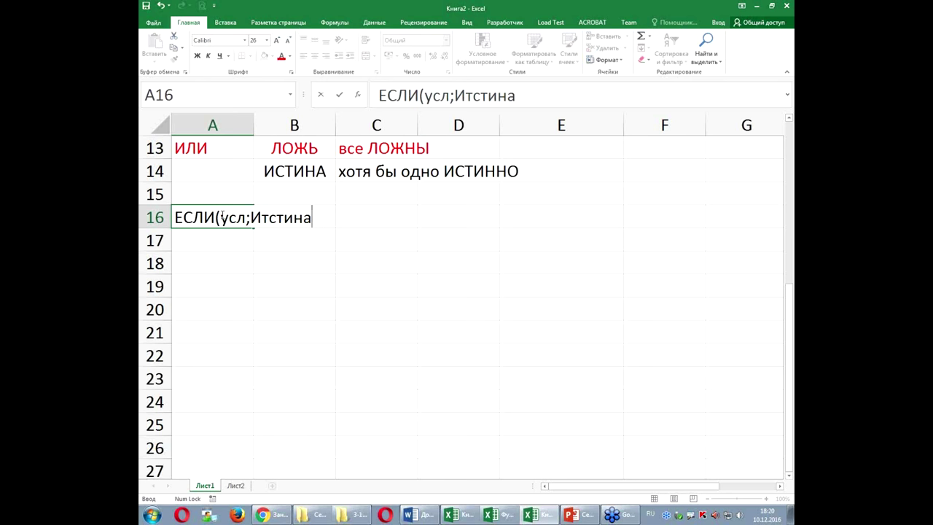
left_click(271, 218)
key("BackSpace")
left_click(324, 219)
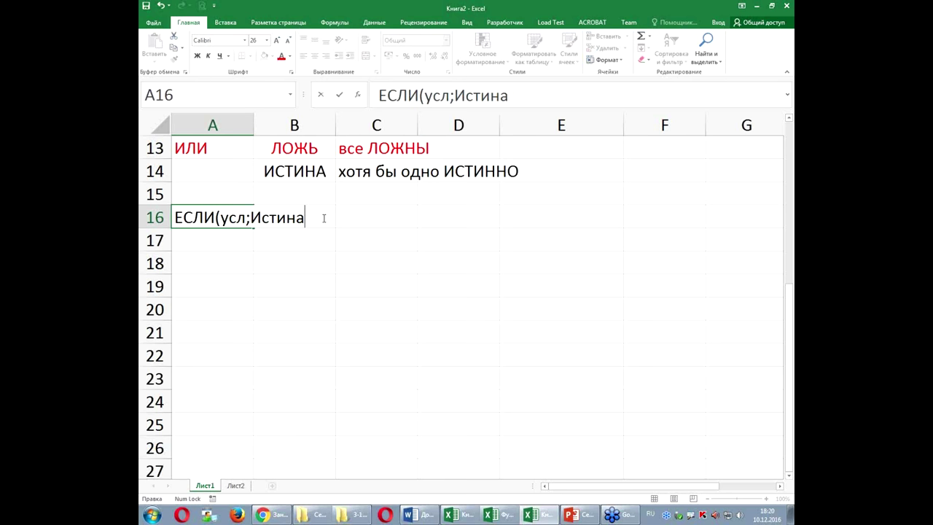
type(";Ложь)")
key("Return")
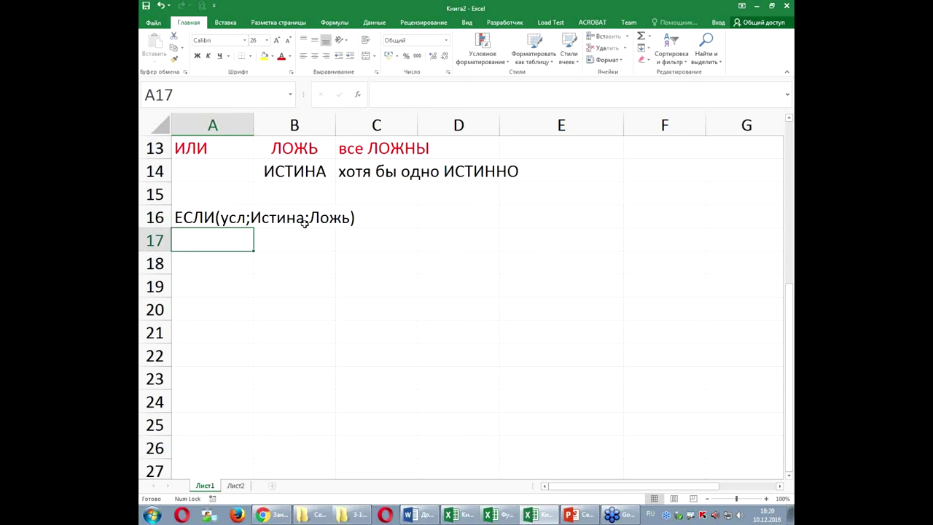
Review the A16 note and start saving the workbook
left_click(186, 219)
left_click(219, 266)
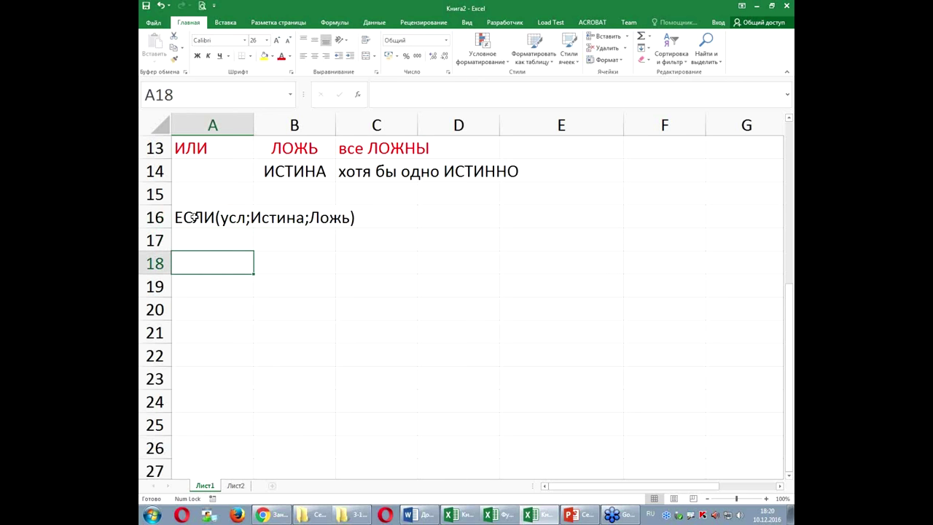
left_click(192, 217)
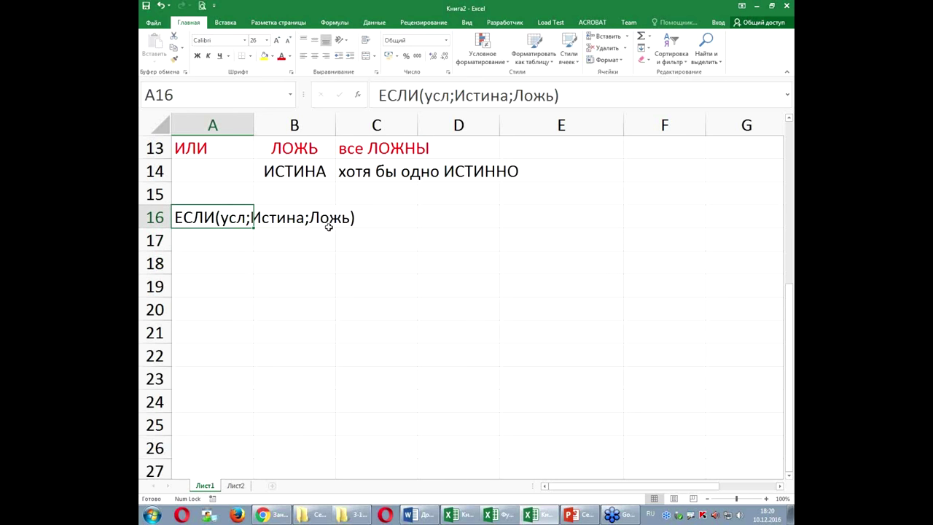
left_click(219, 242)
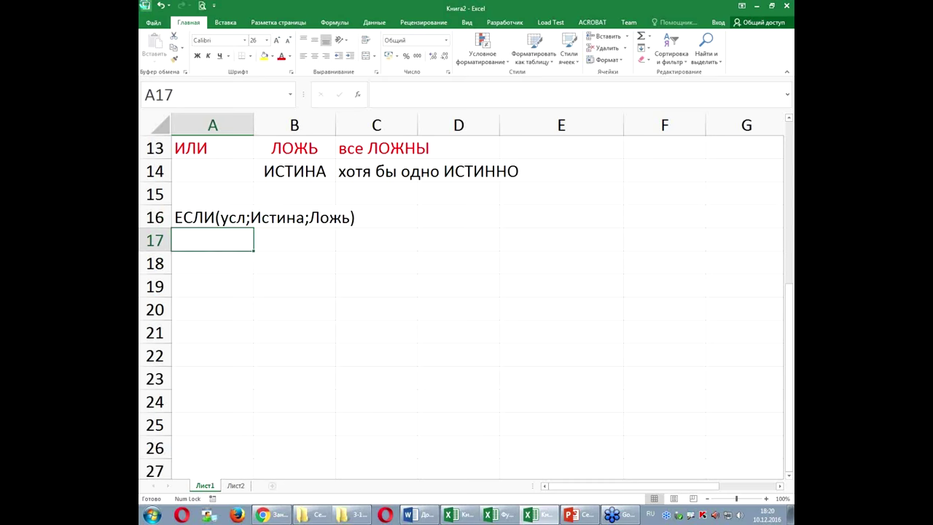
left_click(145, 6)
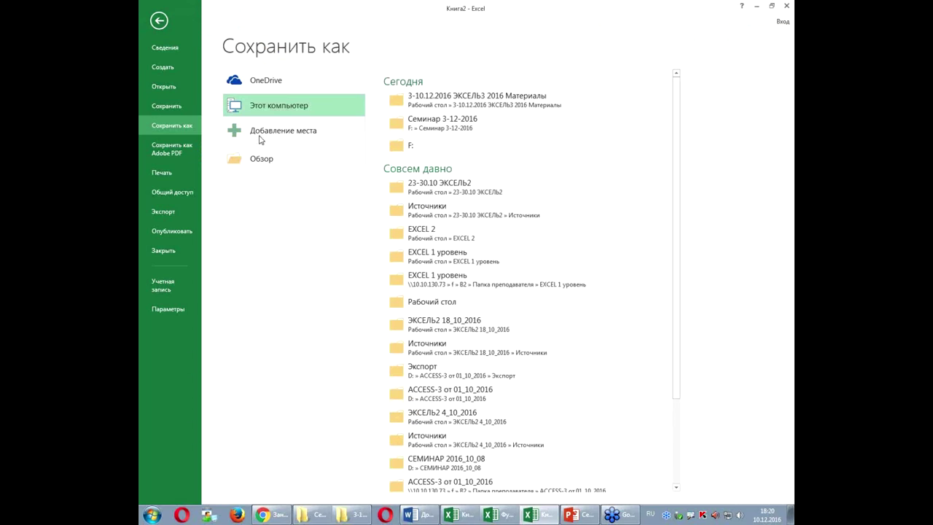
Save the workbook as Книга2.xlsx on Removable Disk (F:)
left_click(269, 163)
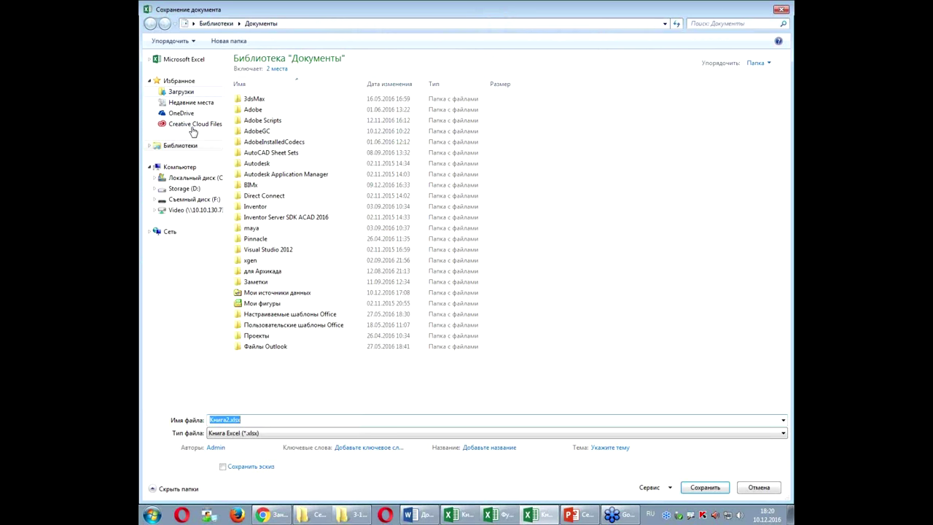
left_click(193, 199)
left_click(700, 487)
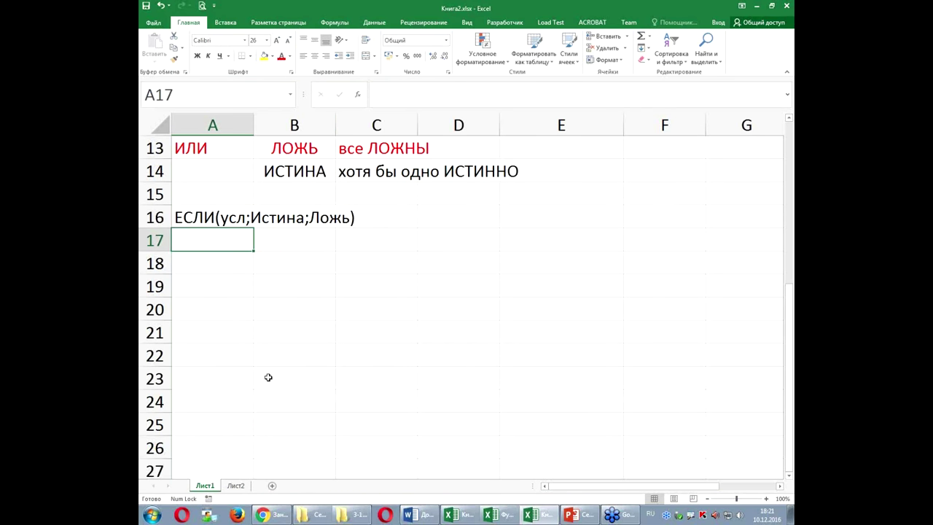
Switch to the PowerPoint slideshow and advance to the Функция ЕСЛИ flowchart slide
mouse_move(576, 518)
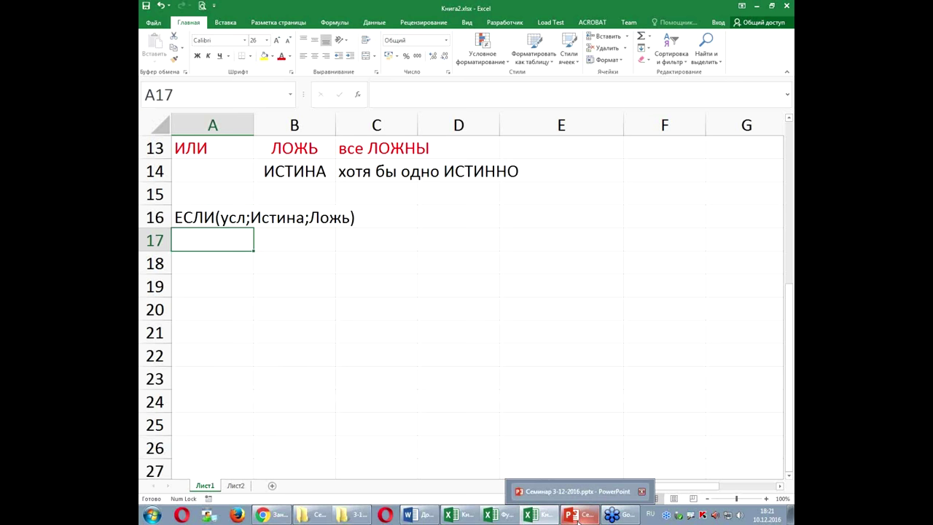
left_click(576, 518)
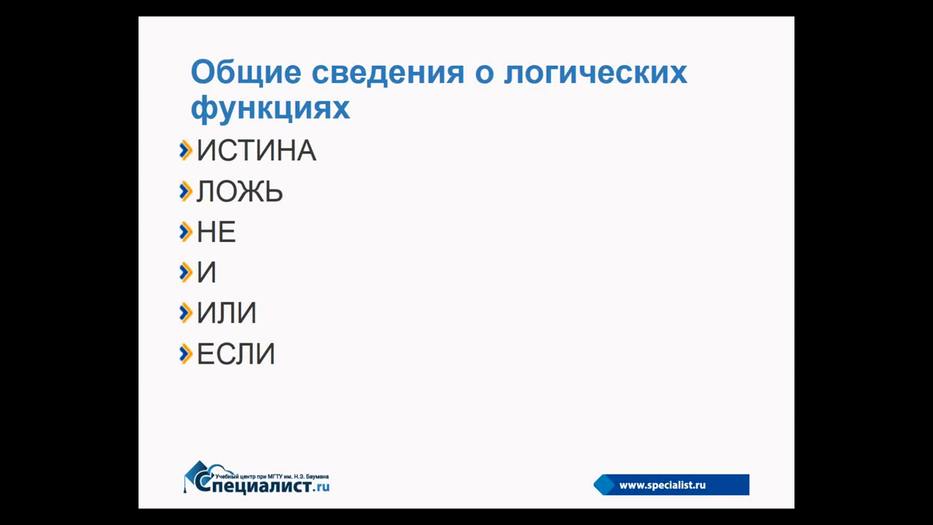
left_click(547, 239)
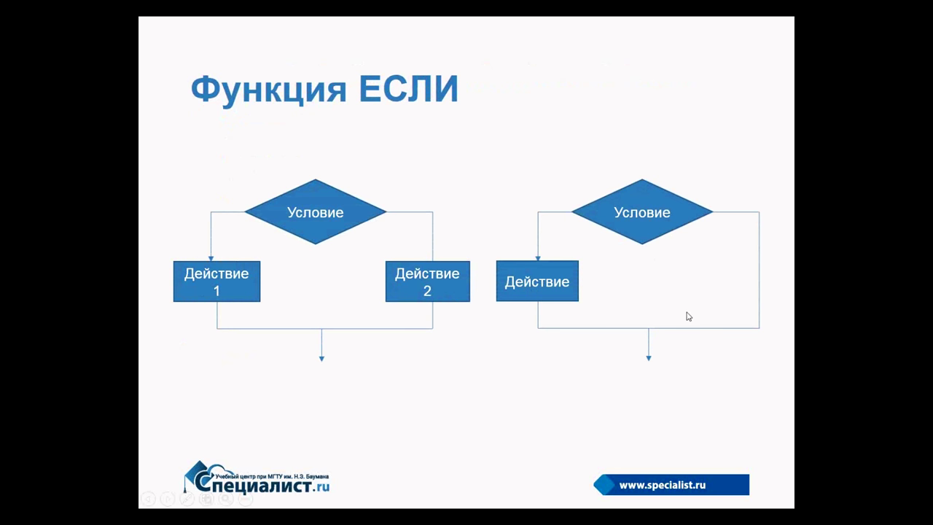
Reveal the Полное ЕСЛИ and НЕ полное ЕСЛИ flowchart captions, then return to Excel
left_click(386, 395)
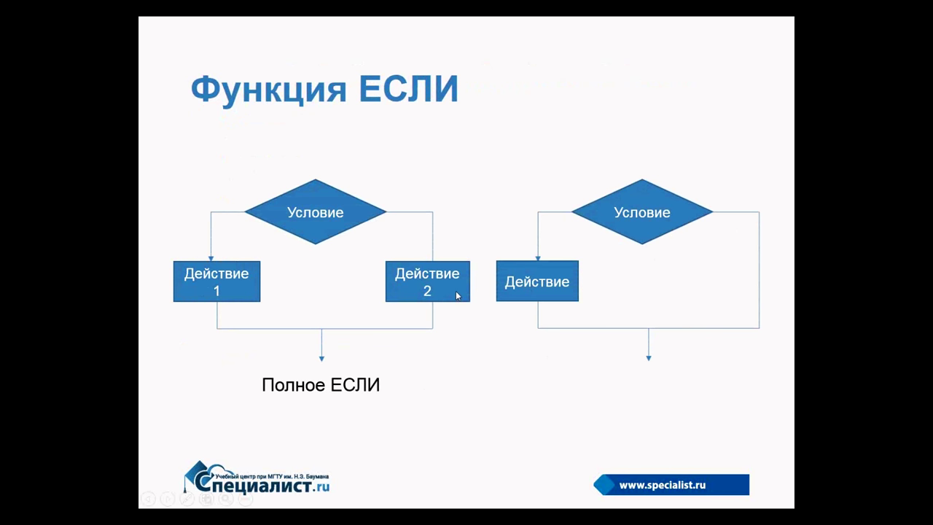
left_click(558, 376)
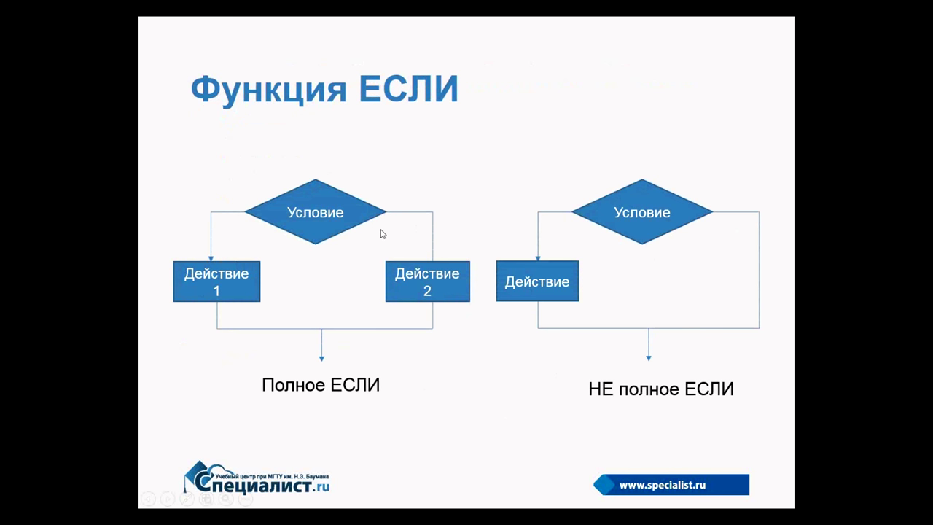
key("alt+Tab")
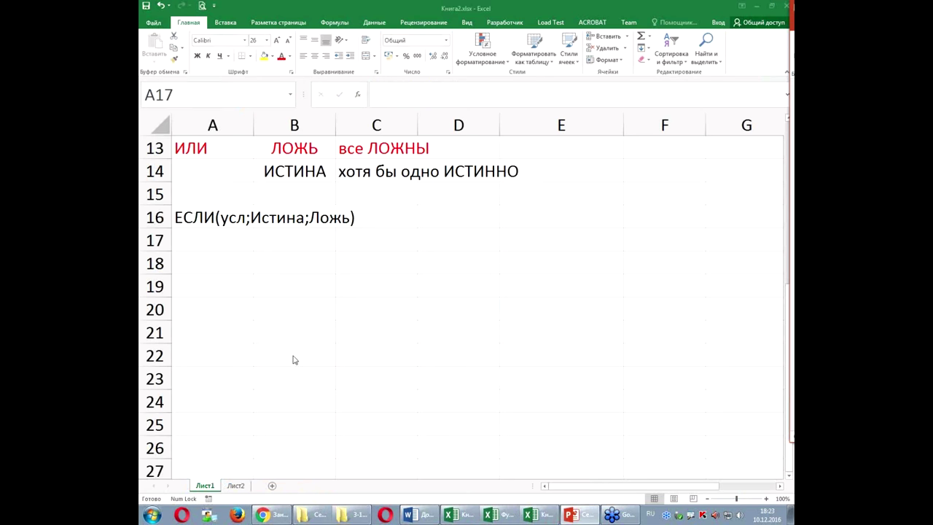
On sheet Лист2, enter янв in cell A2
left_click(240, 486)
scroll(381, 189, "up", 2, "ctrl")
scroll(382, 189, "down", 2, "ctrl")
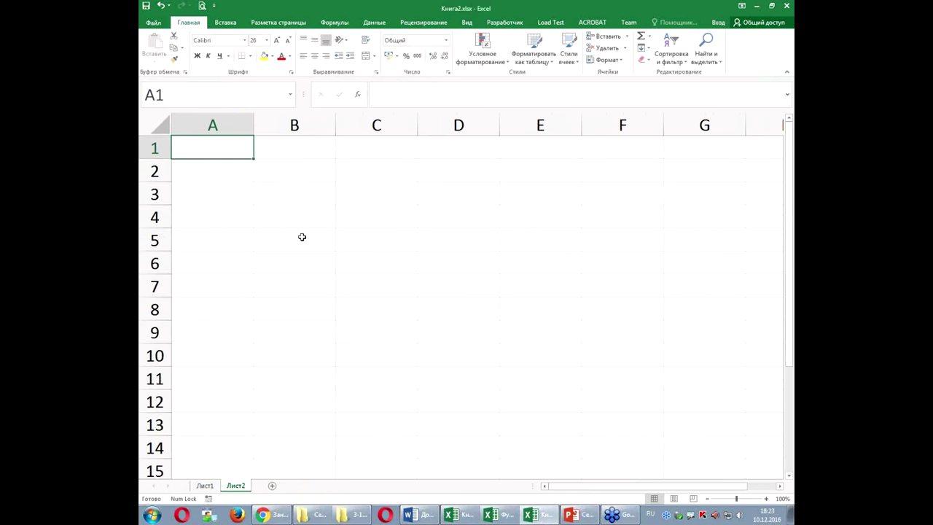
left_click(216, 173)
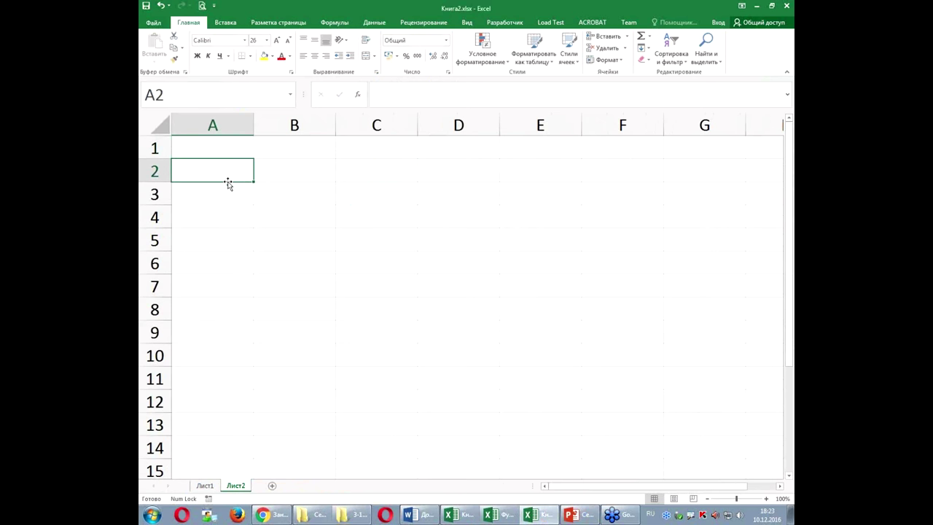
type("янв")
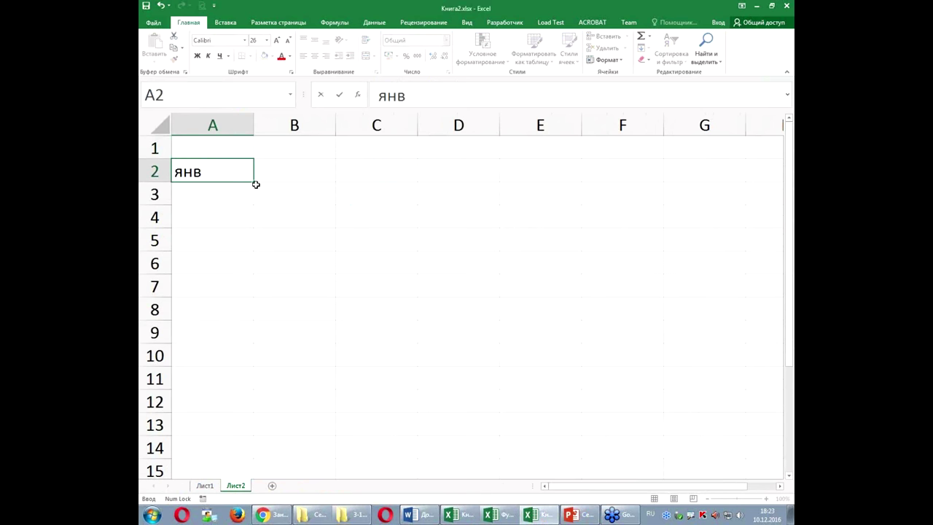
Fill the month series down column A to дек in A13
left_click_drag(251, 171, 250, 197)
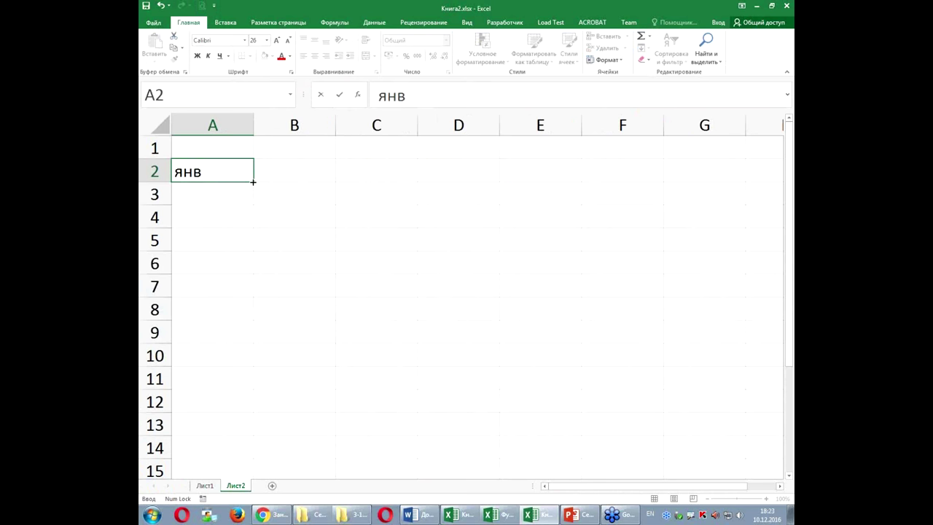
left_click_drag(252, 182, 250, 383)
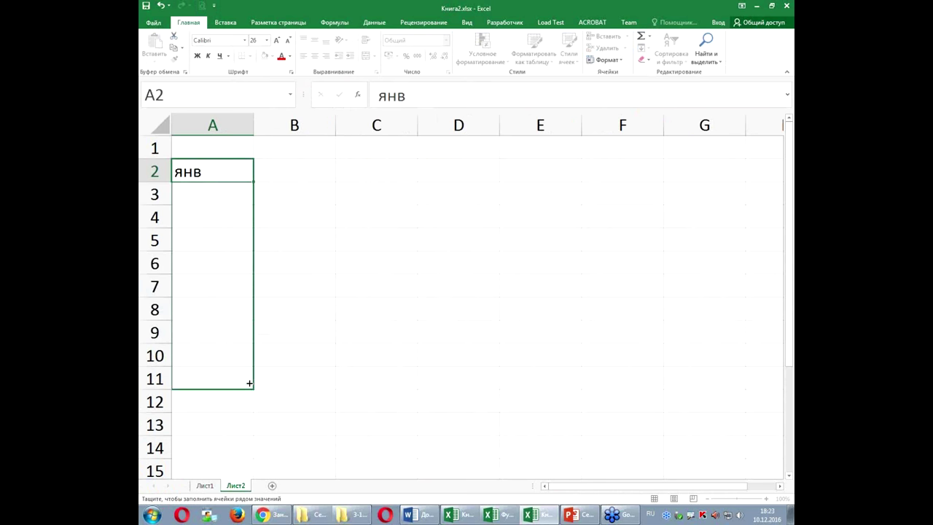
left_click_drag(250, 382, 250, 427)
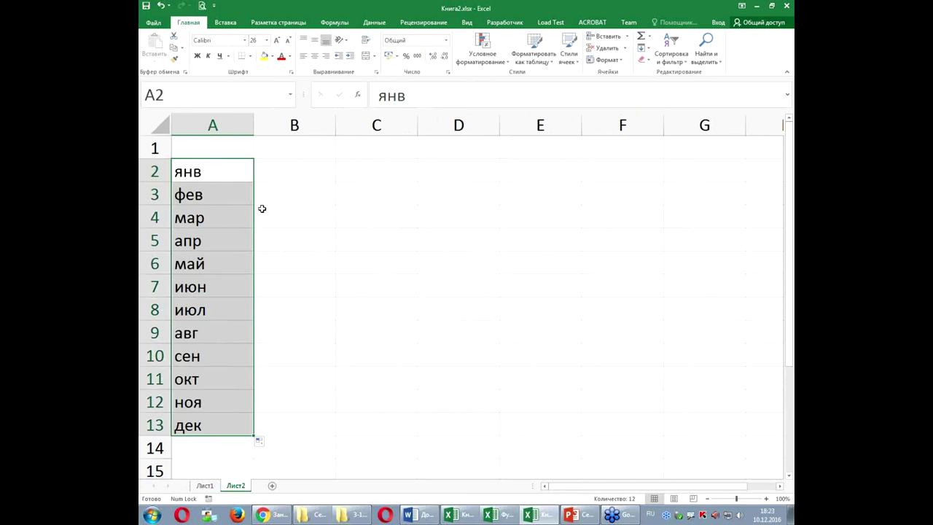
left_click(271, 144)
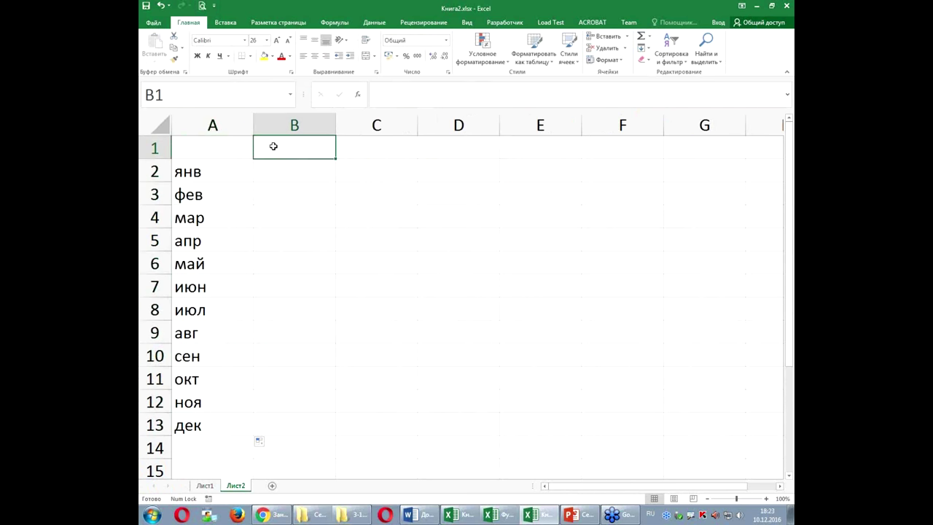
Enter филиал 1 in B1 and fill the headers across to филиал 4 in E1
type("филиал")
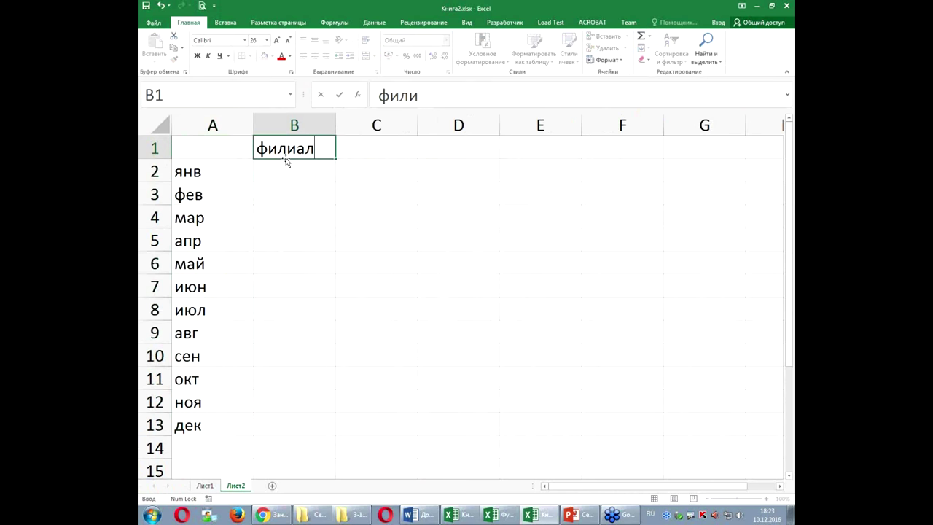
type(" 1")
left_click_drag(337, 158, 578, 158)
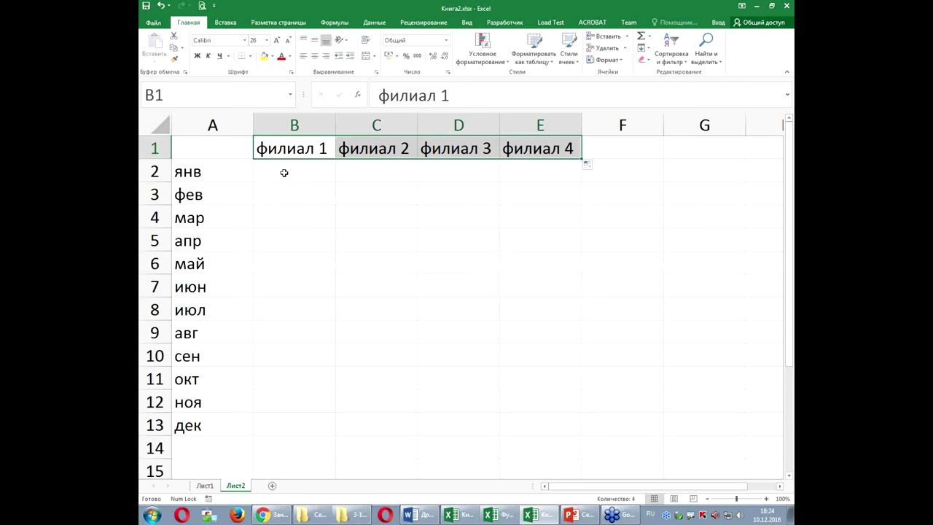
mouse_move(279, 171)
left_mouse_down()
mouse_move(431, 189)
mouse_move(543, 339)
mouse_move(522, 420)
left_mouse_up()
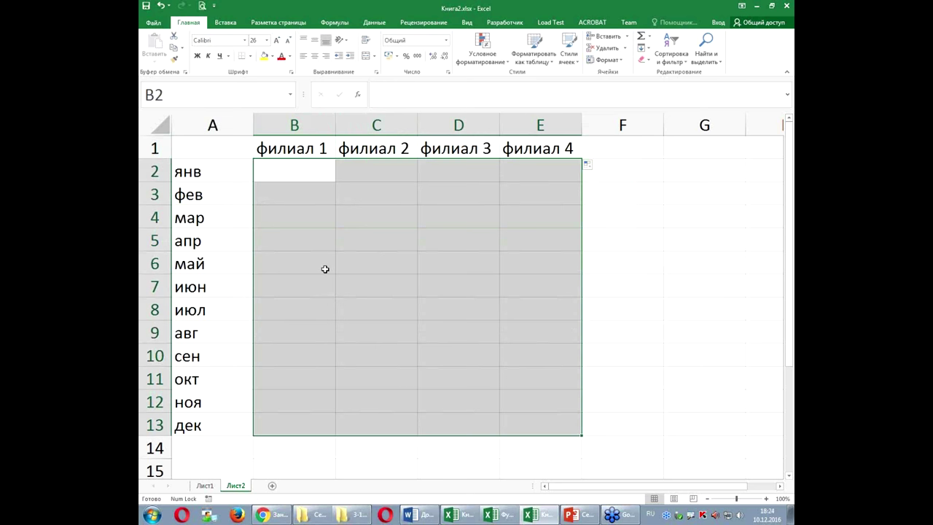
left_click(269, 168)
Fill all of B2:E13 at once with =СЛУЧМЕЖДУ(100;10000) and copy the block
left_click_drag(268, 169, 540, 427)
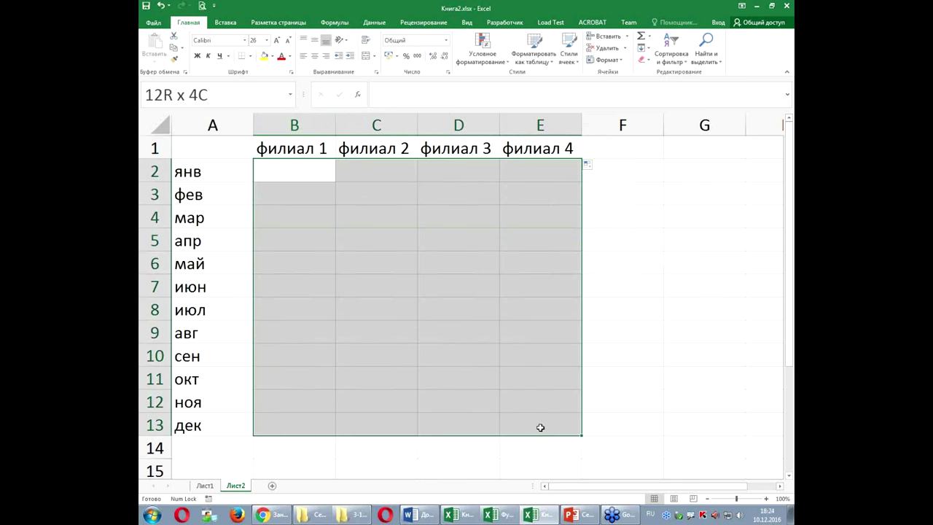
left_click_drag(540, 427, 541, 427)
type("=")
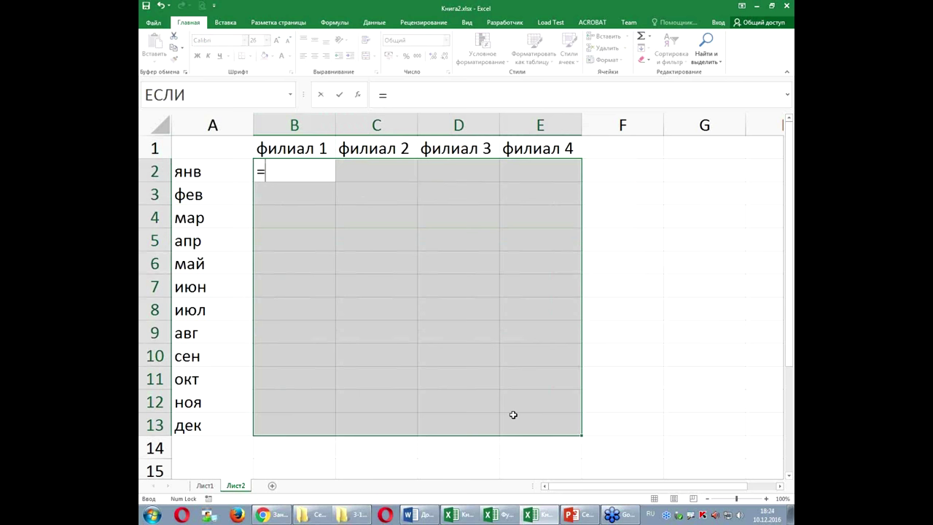
type("сл")
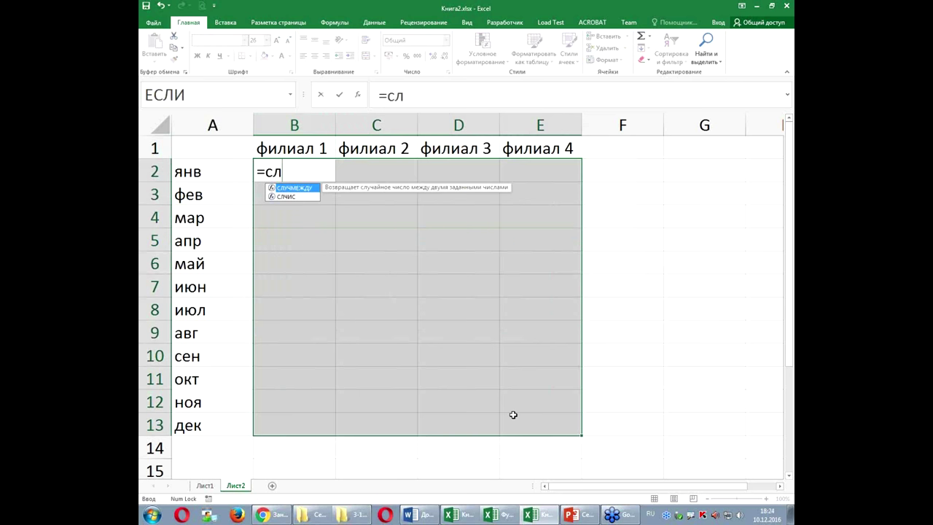
key("Tab")
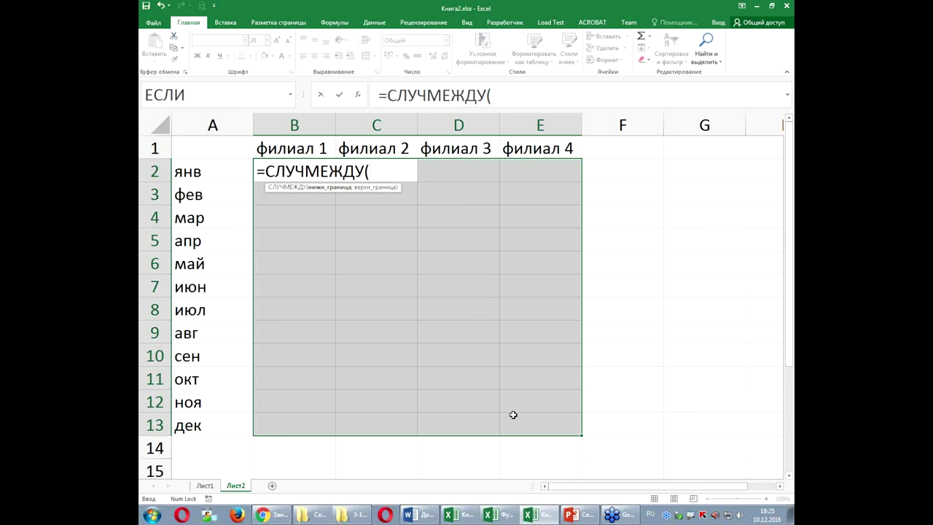
type("100")
type(";")
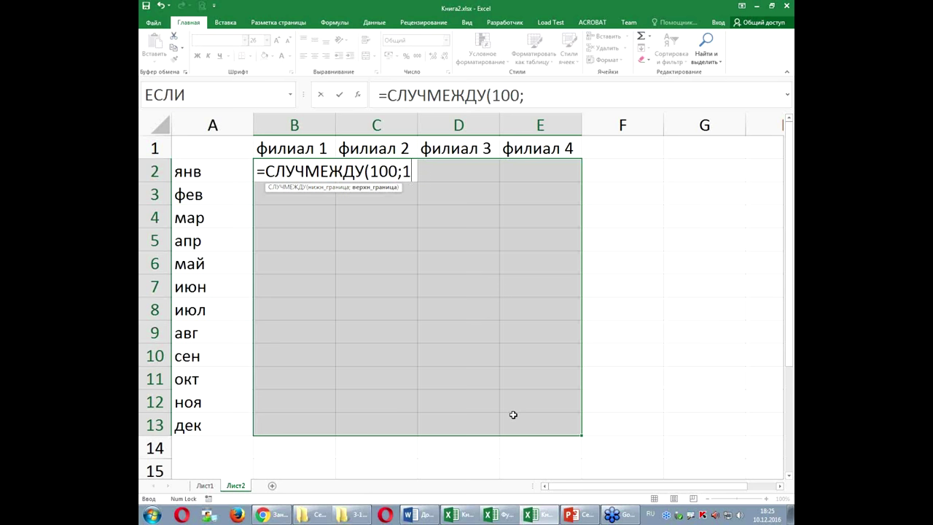
type("10000)")
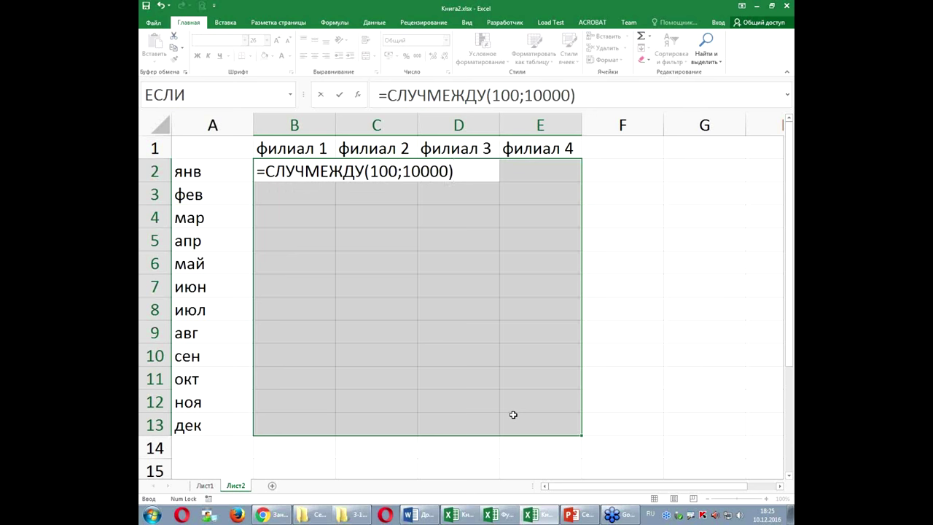
key("ctrl+Return")
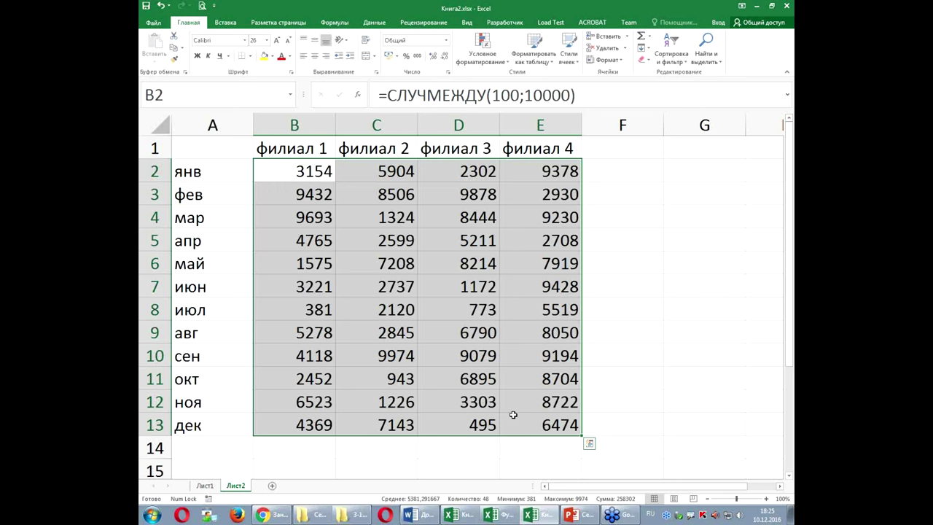
key("ctrl+c")
Paste B2:E13 back over itself as values and spot-check that cells hold fixed numbers
key("ctrl+v")
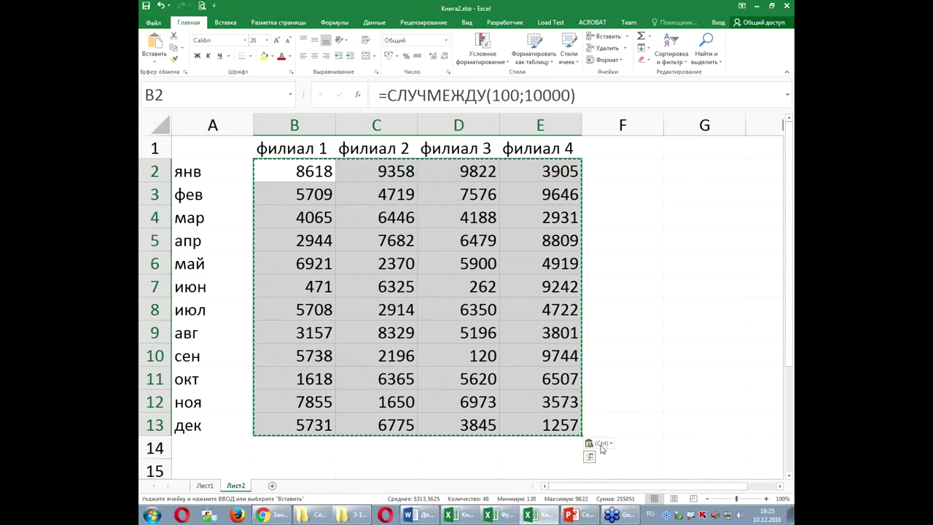
left_click(594, 444)
left_click(589, 444)
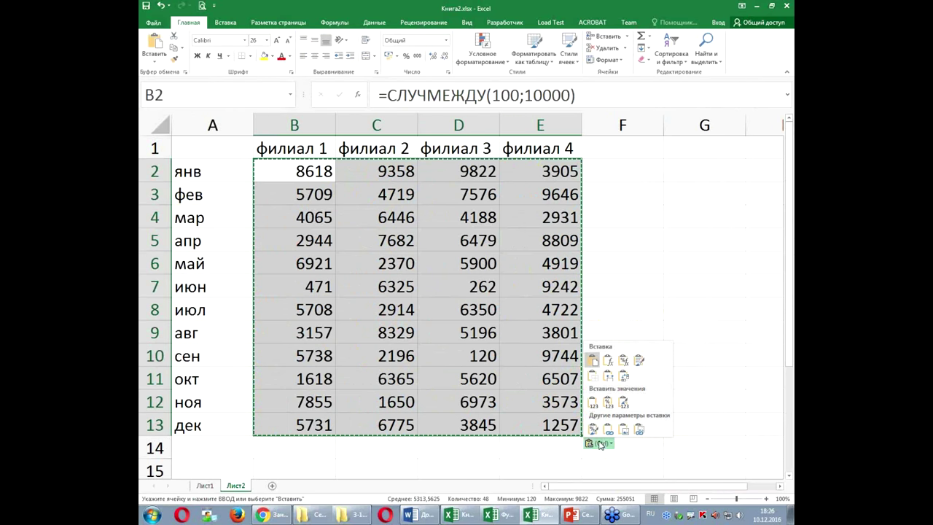
left_click(592, 402)
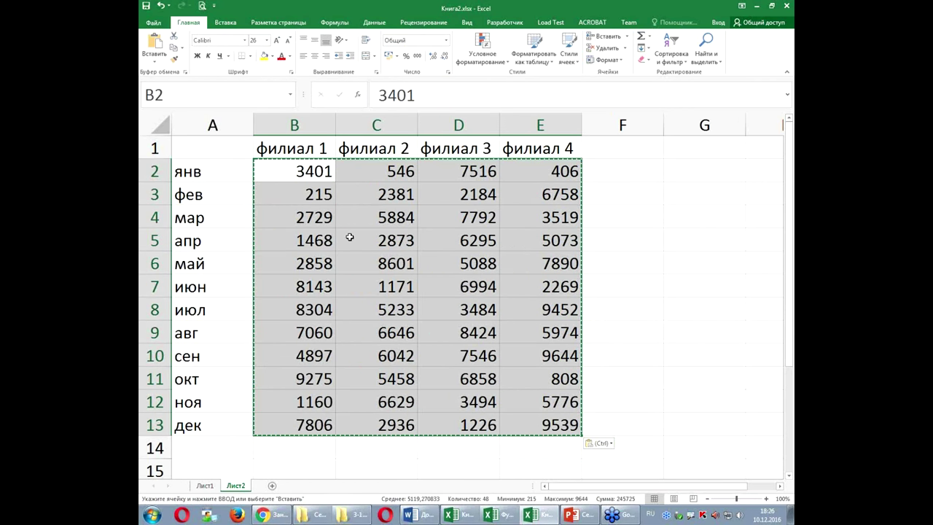
left_click(328, 306)
left_click(345, 234)
left_click(465, 238)
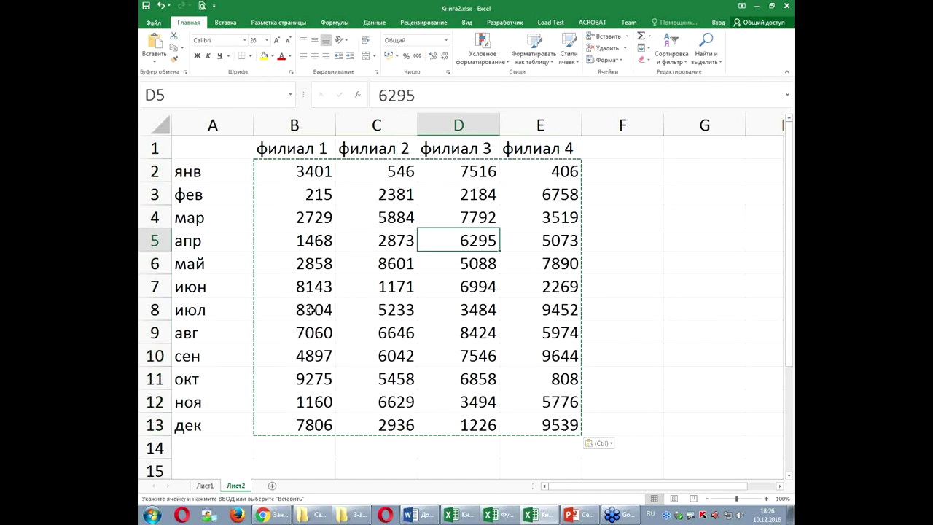
left_click(467, 333)
left_click(486, 275)
left_click(320, 230)
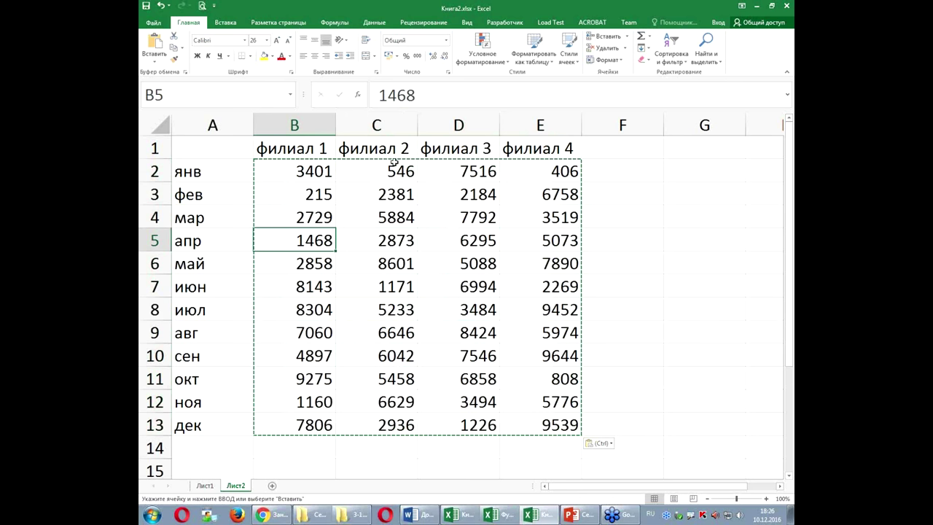
left_click(148, 6)
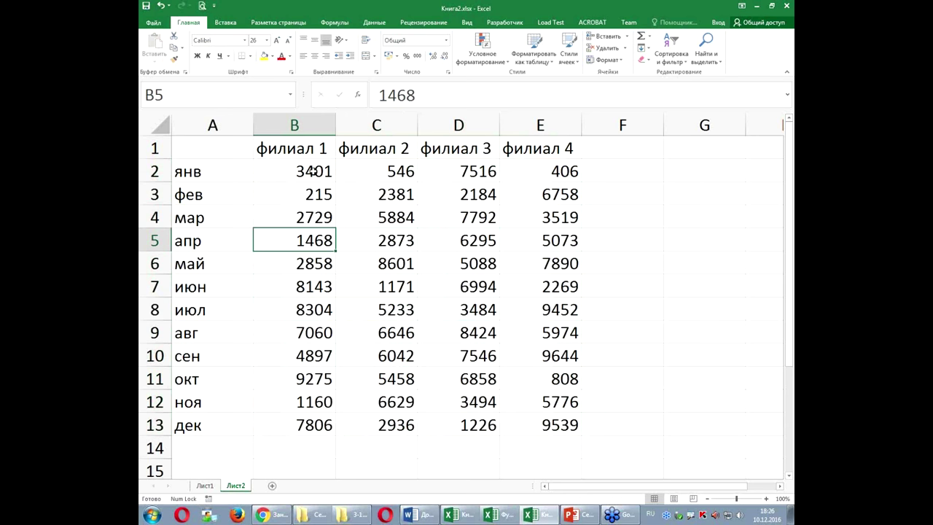
Select the branch figures B2:E13 again
left_click_drag(311, 170, 534, 420)
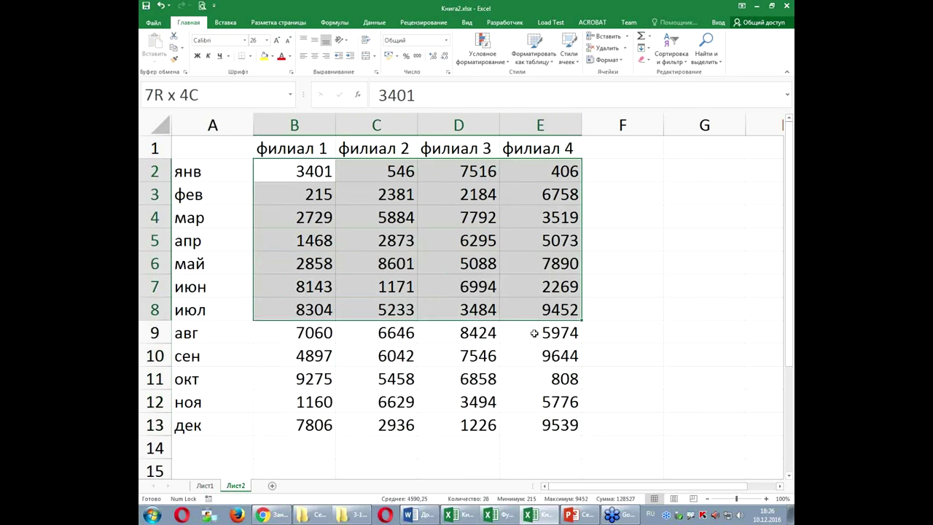
scroll(325, 222, "down", 3)
scroll(306, 228, "down", 1)
scroll(326, 250, "up", 4)
mouse_move(301, 167)
left_mouse_down()
mouse_move(540, 352)
mouse_move(543, 422)
left_mouse_up()
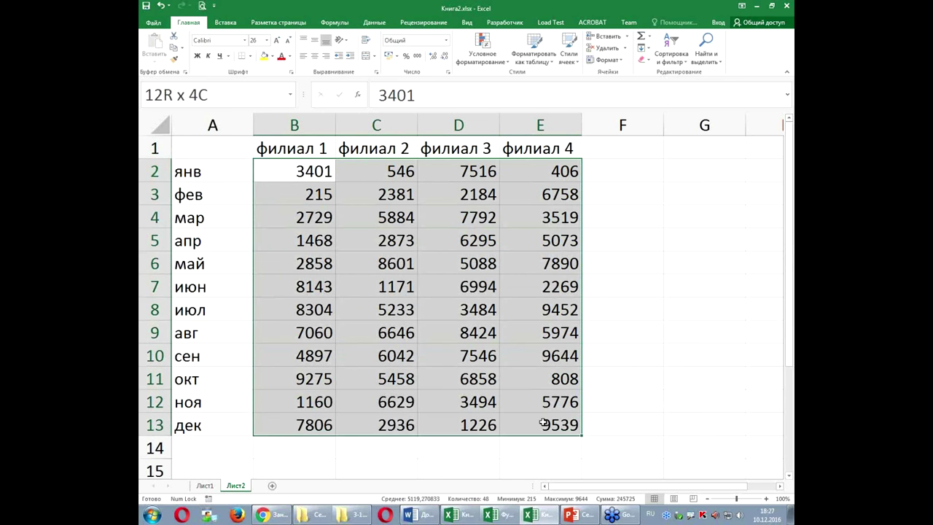
left_click_drag(543, 422, 543, 423)
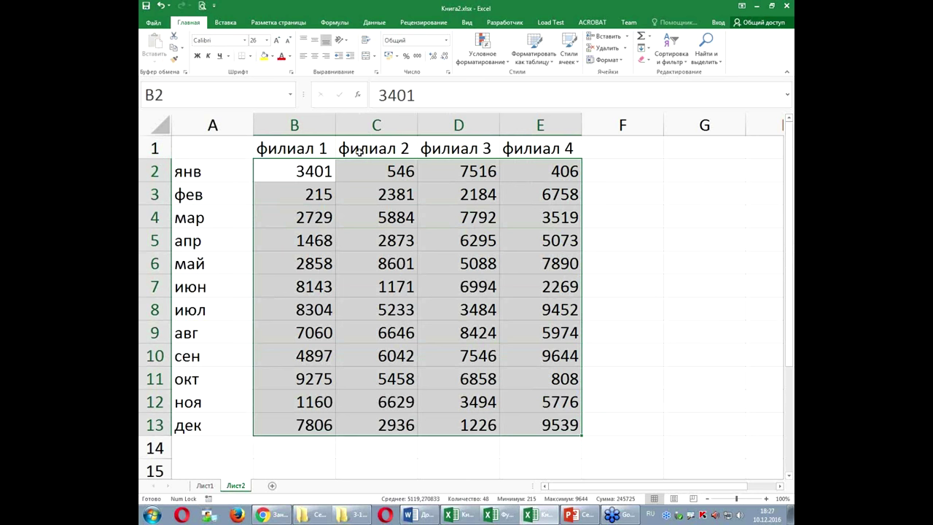
mouse_move(554, 426)
scroll(313, 307, "down", 1)
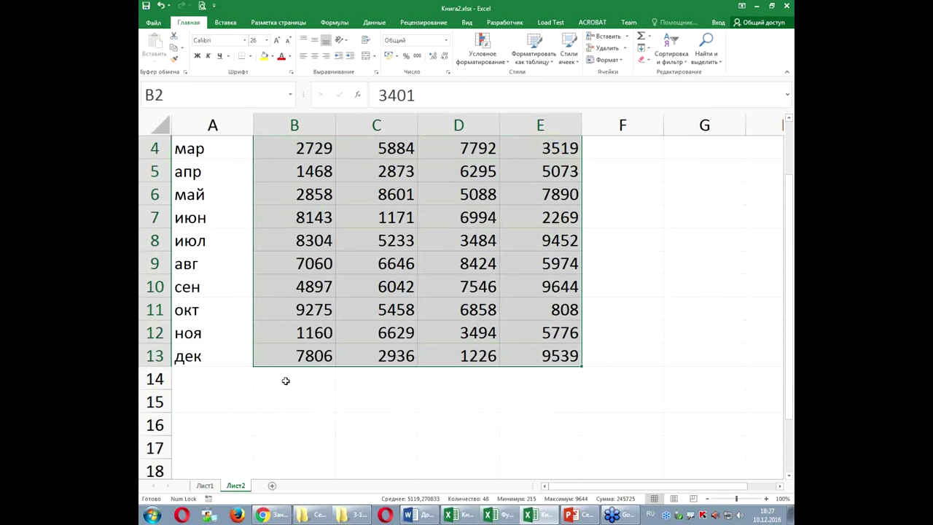
AutoSum row 14 under each branch, giving totals 57316, 54400, 66901 and 67108
left_click_drag(276, 377, 543, 378)
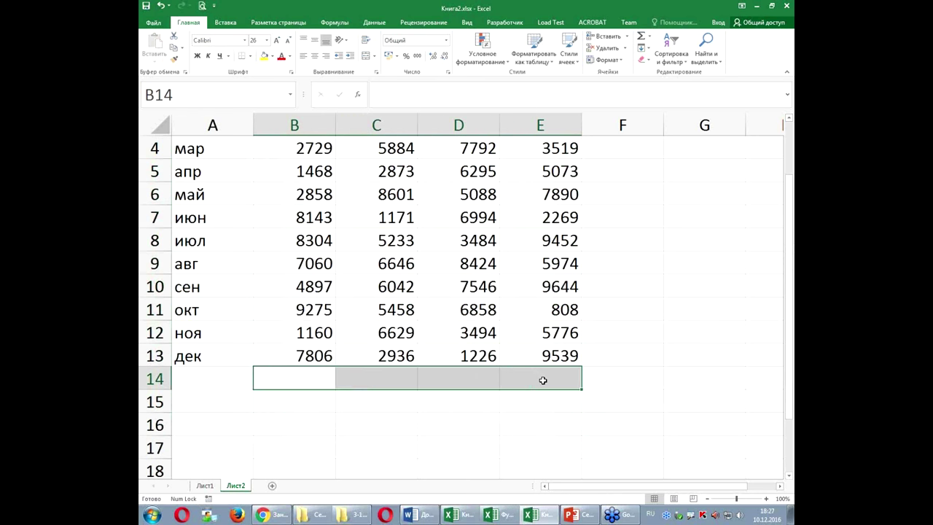
key("alt+equal")
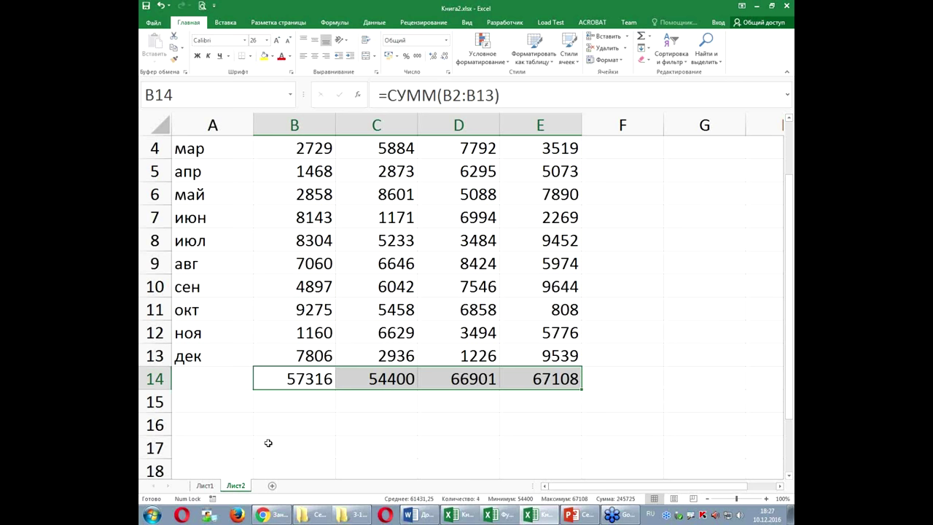
left_click(190, 429)
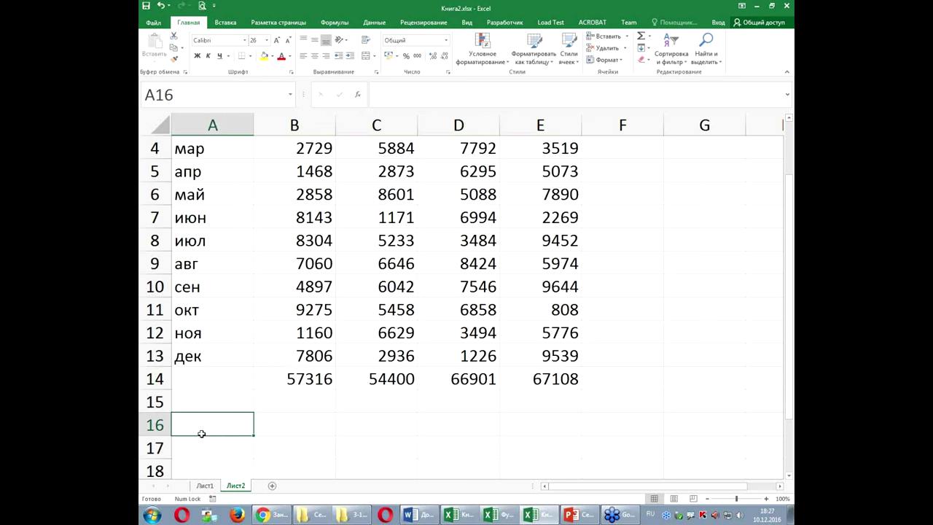
Label A16 'общая сумма' and widen column A to fit it
type("общая сумм")
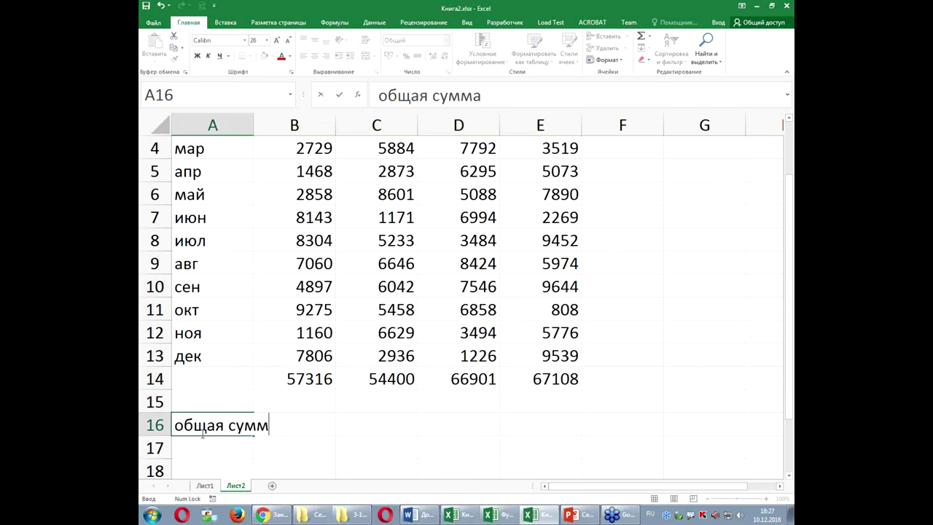
type("а")
key("Return")
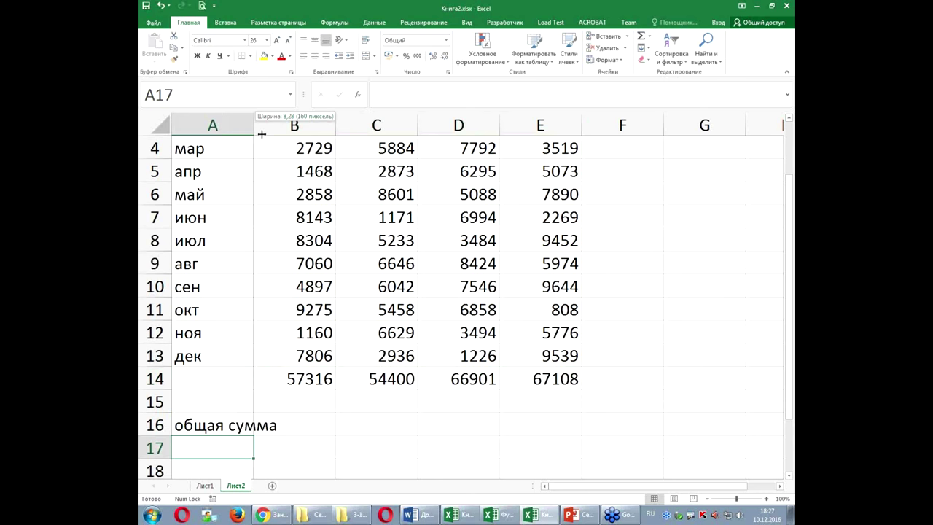
left_click_drag(250, 132, 301, 132)
left_click(342, 430)
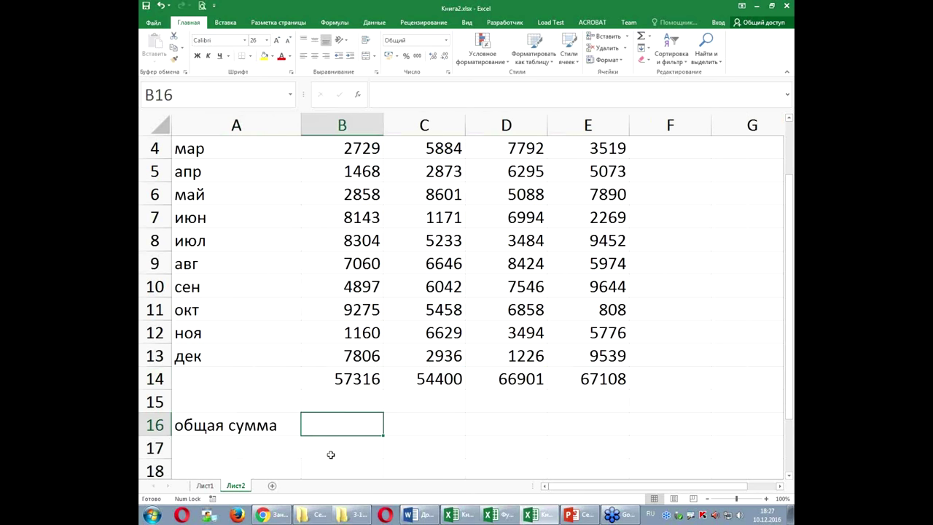
Enter =СУММ(B14:E14) in A17 for the grand total 245725
left_click(237, 449)
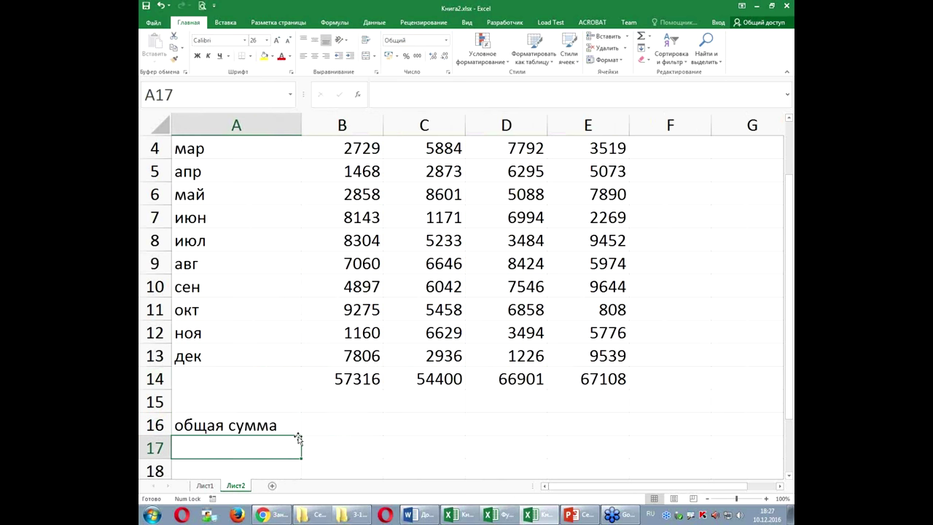
type("=СУММ()")
key("Left")
left_click_drag(310, 379, 603, 376)
key("ctrl+Return")
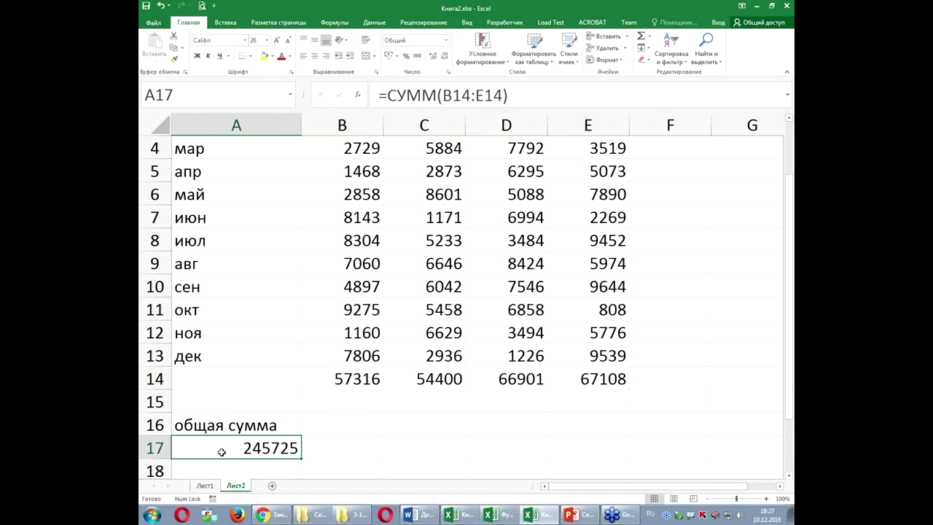
left_click_drag(316, 377, 594, 379)
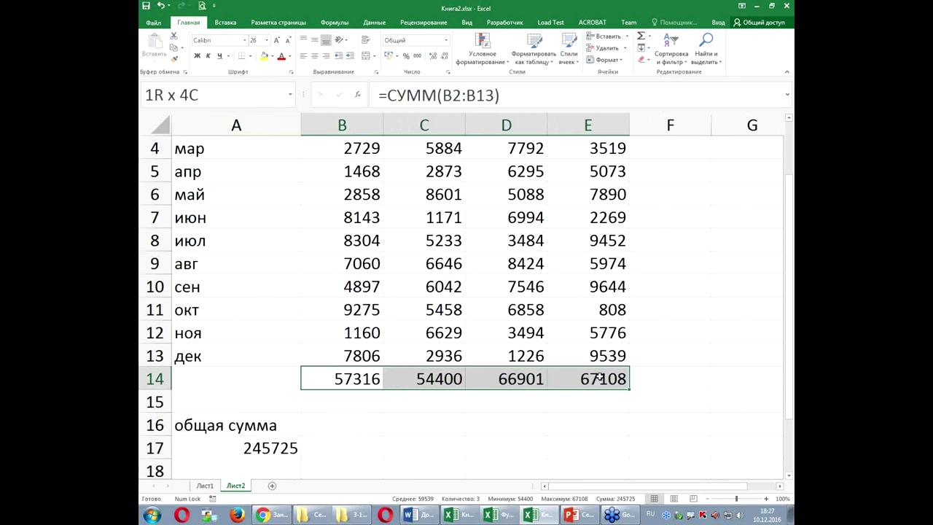
left_click(225, 452)
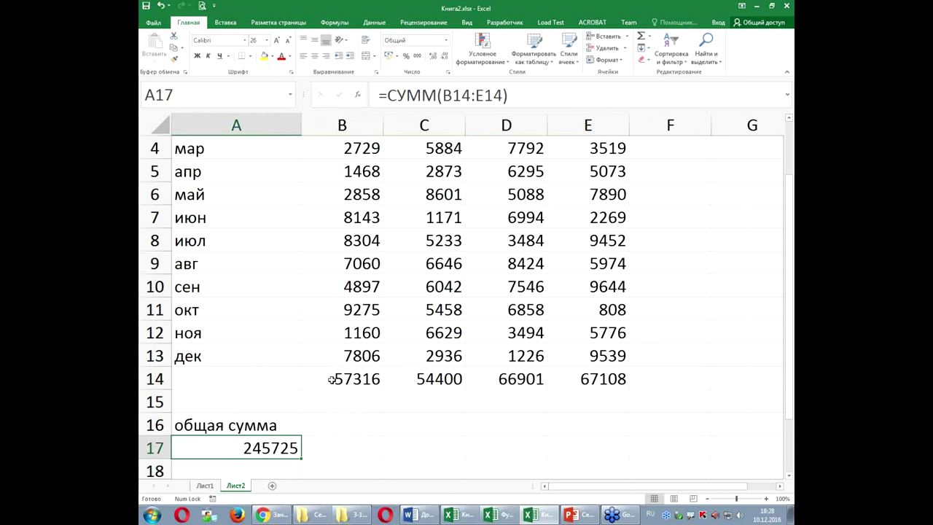
left_click_drag(329, 379, 583, 378)
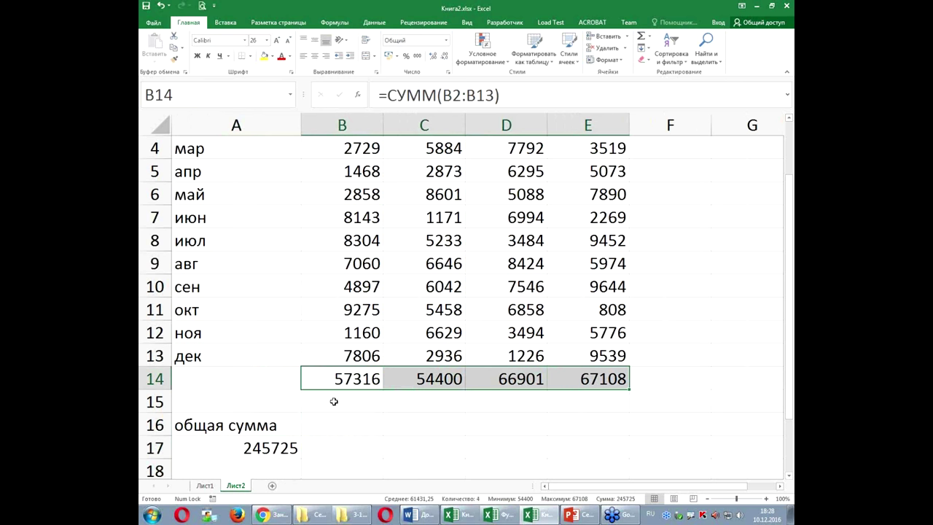
left_click_drag(335, 402, 587, 395)
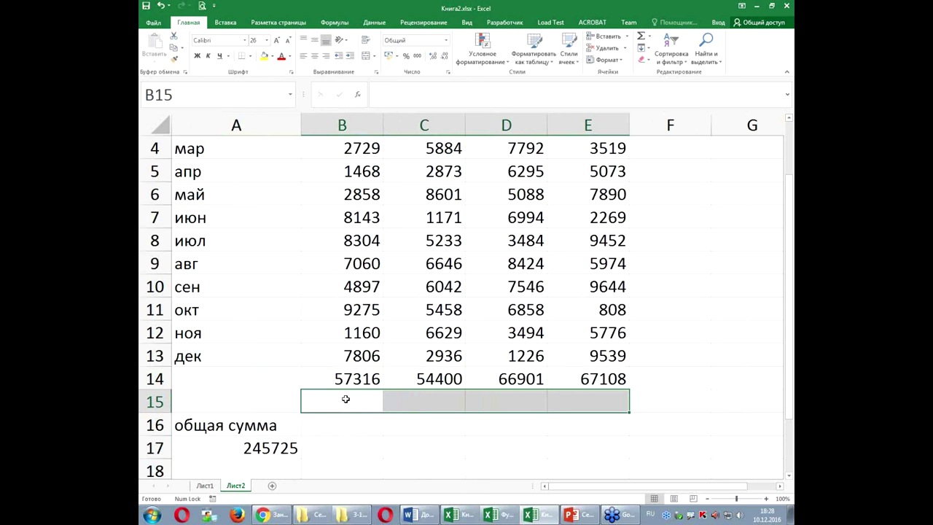
left_click(246, 446)
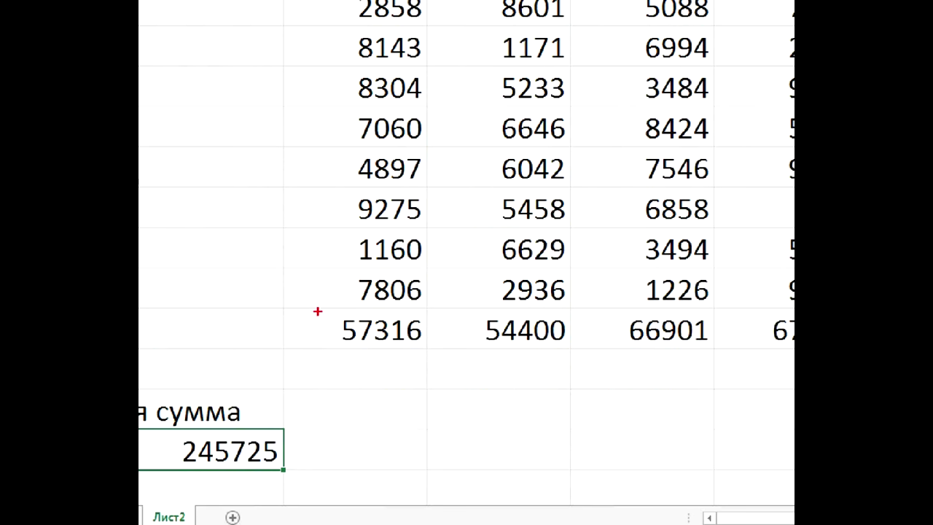
left_click_drag(315, 309, 428, 344)
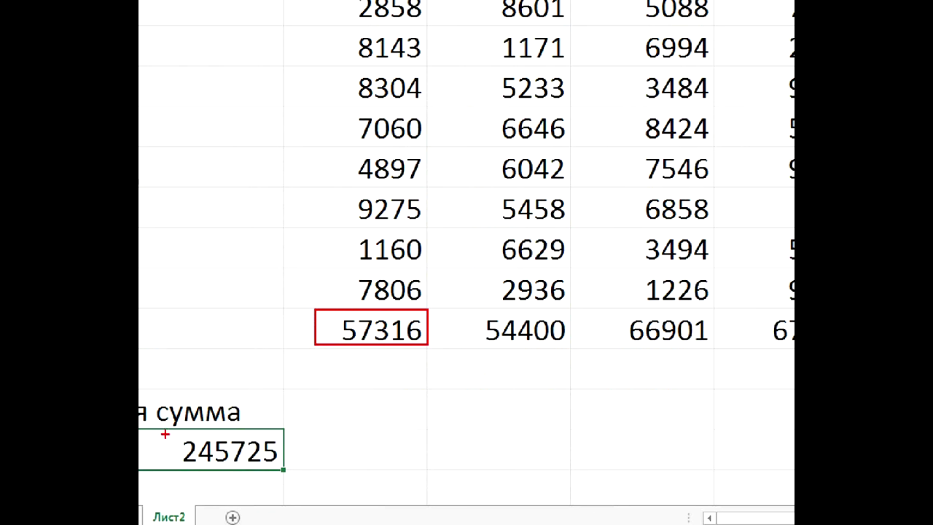
mouse_move(165, 434)
left_mouse_down()
mouse_move(290, 464)
mouse_move(361, 440)
left_mouse_up()
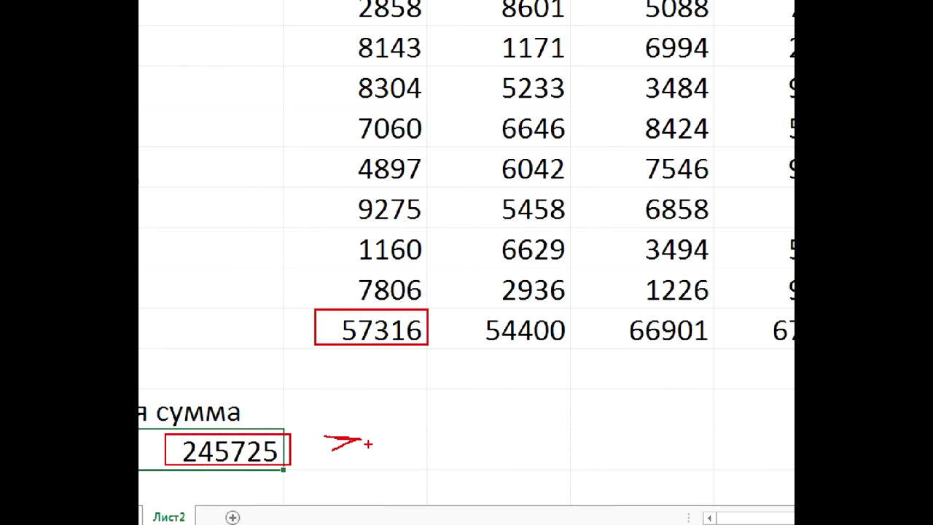
left_click_drag(369, 446, 397, 443)
left_click_drag(430, 401, 419, 461)
left_click_drag(438, 419, 461, 477)
mouse_move(421, 500)
left_mouse_down()
mouse_move(470, 487)
mouse_move(275, 482)
mouse_move(305, 482)
left_mouse_up()
left_click_drag(360, 368, 377, 368)
left_click_drag(369, 361, 369, 404)
left_click_drag(498, 369, 519, 373)
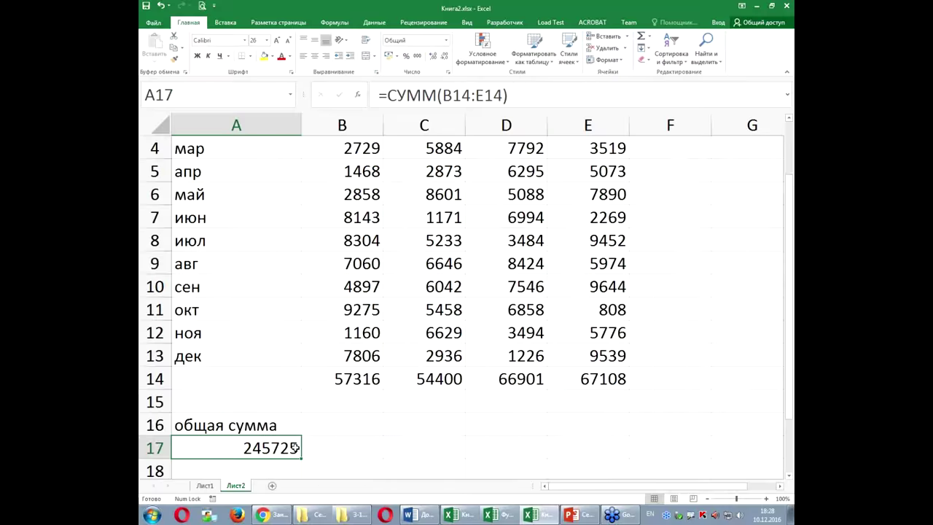
Start the B15 formula =ЕСЛИ(B14/$A$17>=1/4*$A$17 with absolute A17 references
left_click(336, 400)
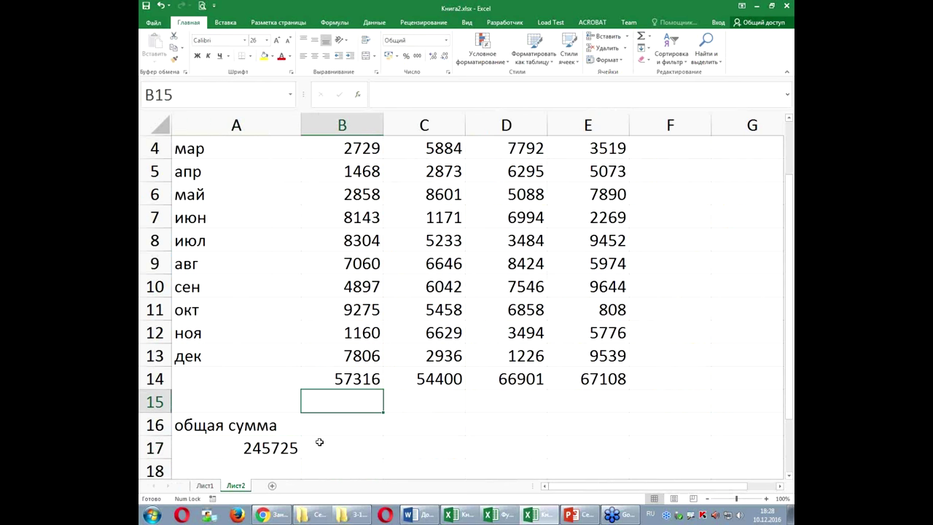
type("=")
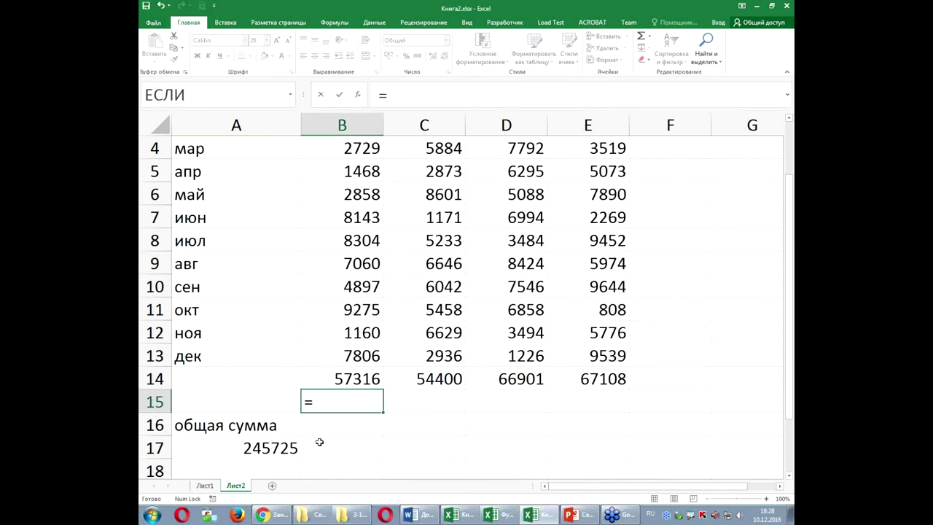
type("ес")
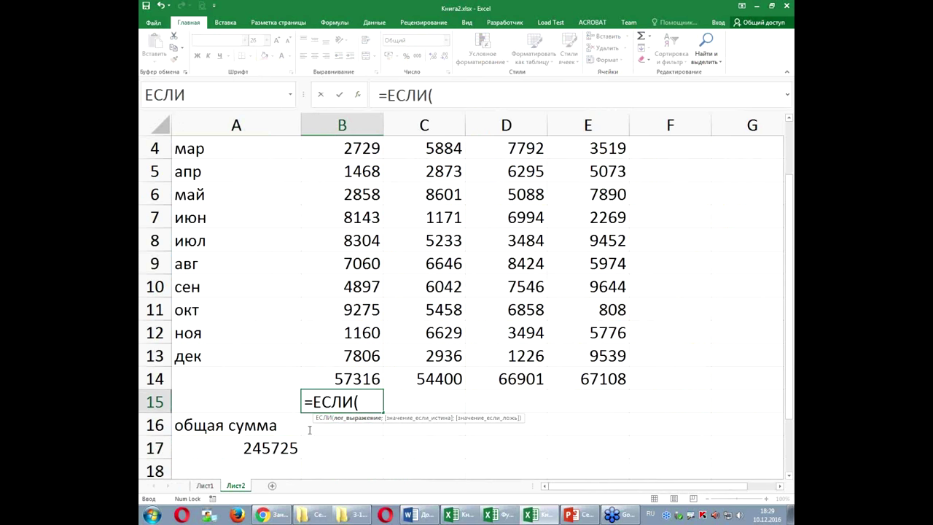
left_click(319, 374)
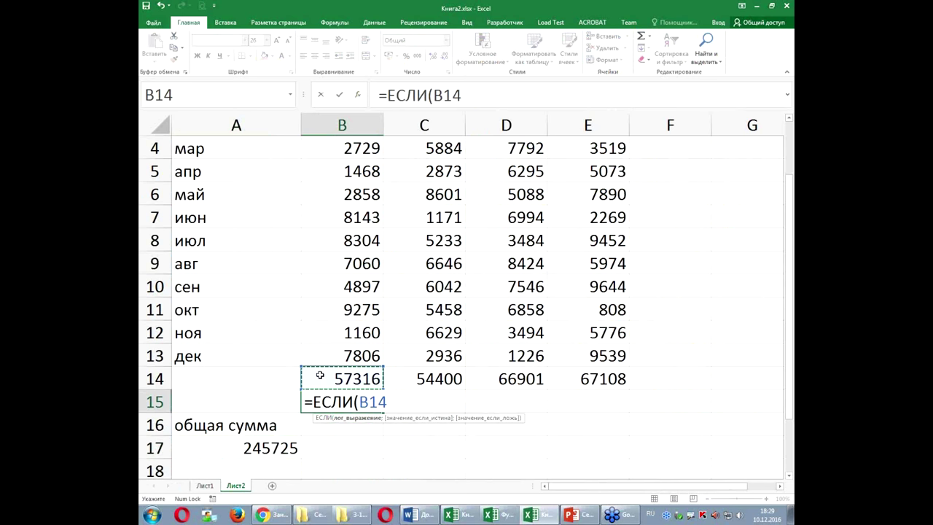
type("/")
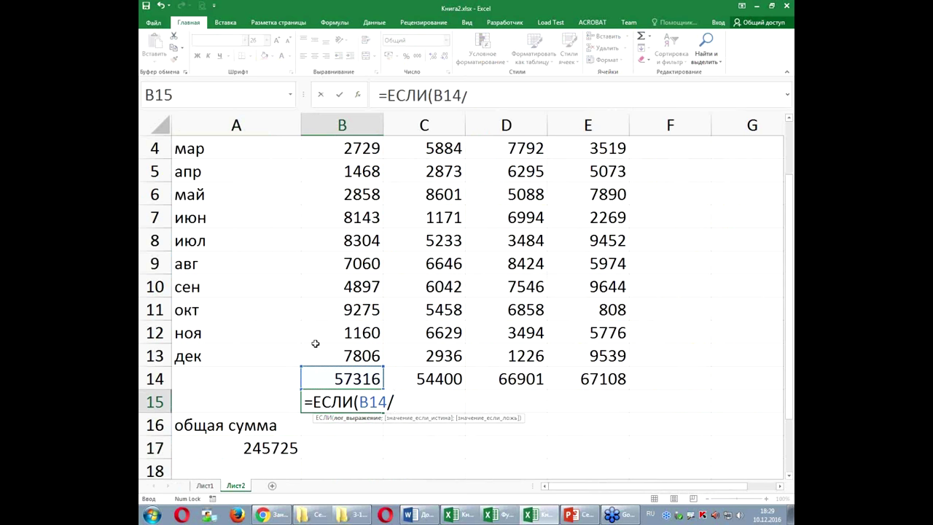
left_click(231, 446)
key("F4")
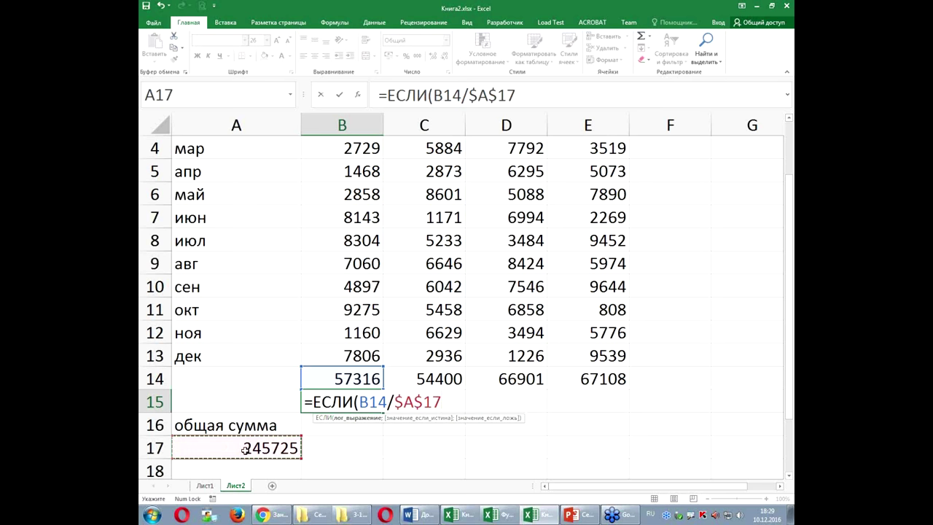
type(">=")
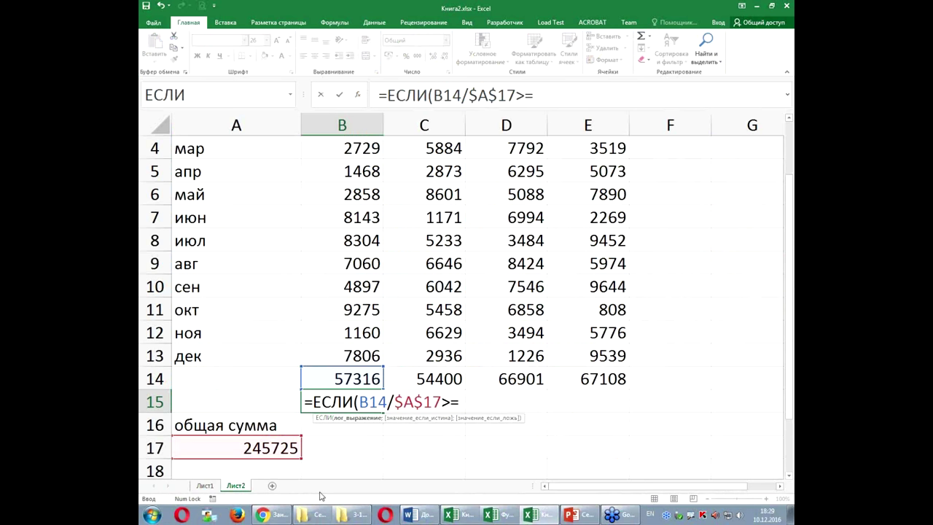
type("1/4")
type("*")
left_click(197, 449)
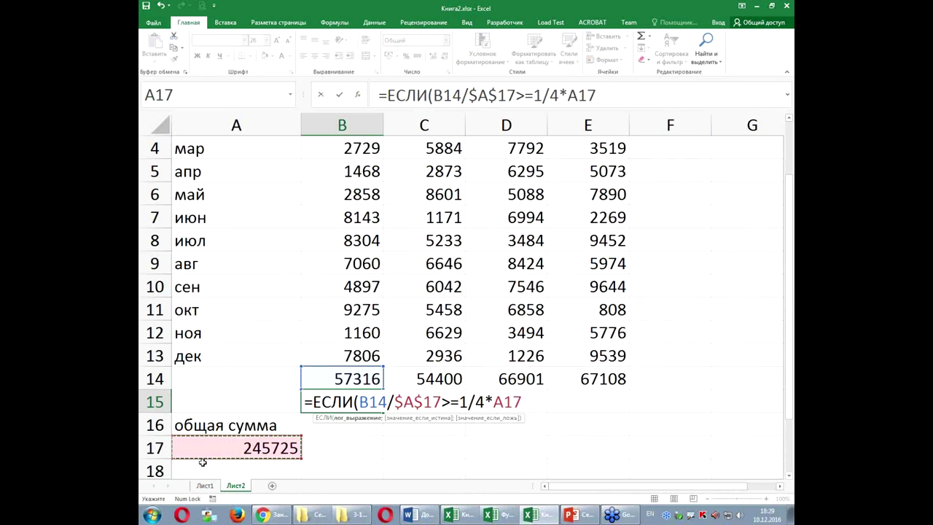
key("F4")
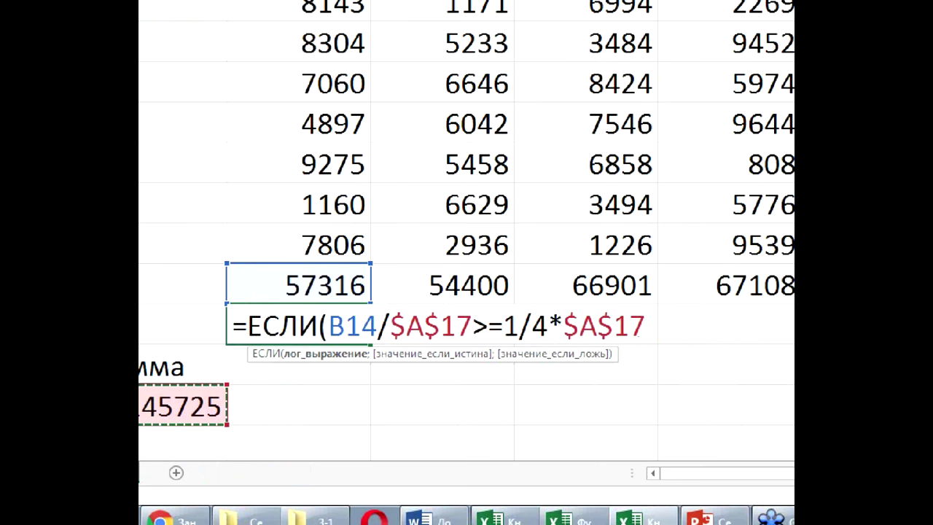
Finish the B15 ЕСЛИ formula with results "+" and "-", fixing a typo, and commit it
left_click_drag(653, 326, 650, 355)
left_click_drag(377, 369, 474, 361)
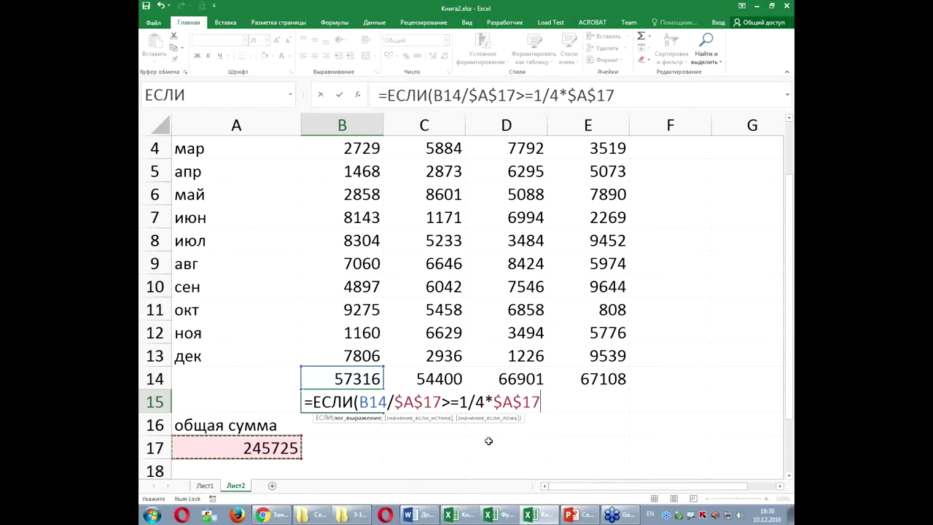
type("$")
key("BackSpace")
type(";")
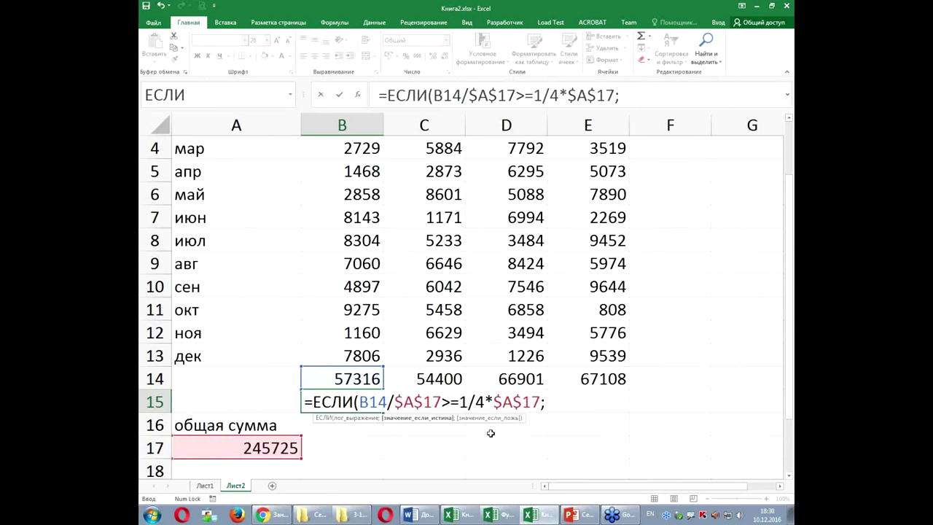
type("@")
type("+")
type("@")
key("BackSpace")
key("BackSpace")
key("BackSpace")
key("BackSpace")
type(";\"")
type("+\"")
type(";")
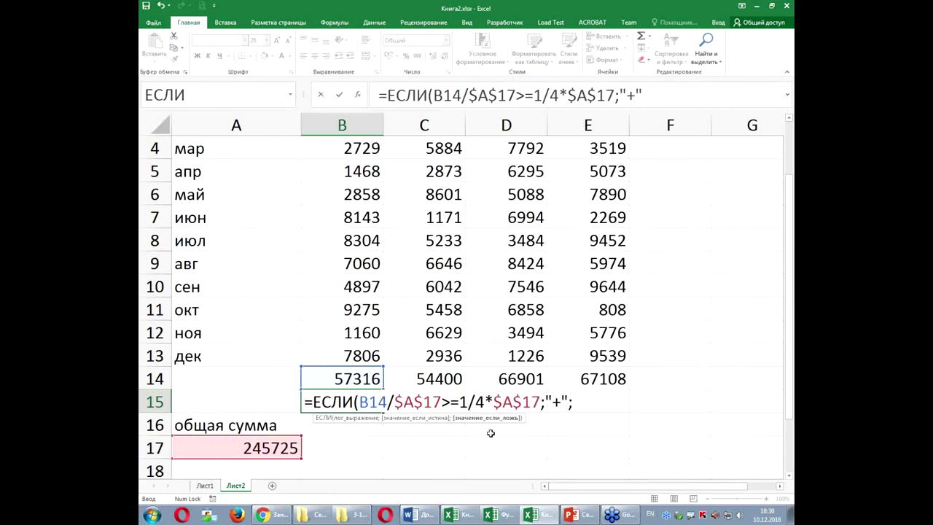
type("\"-")
type(")")
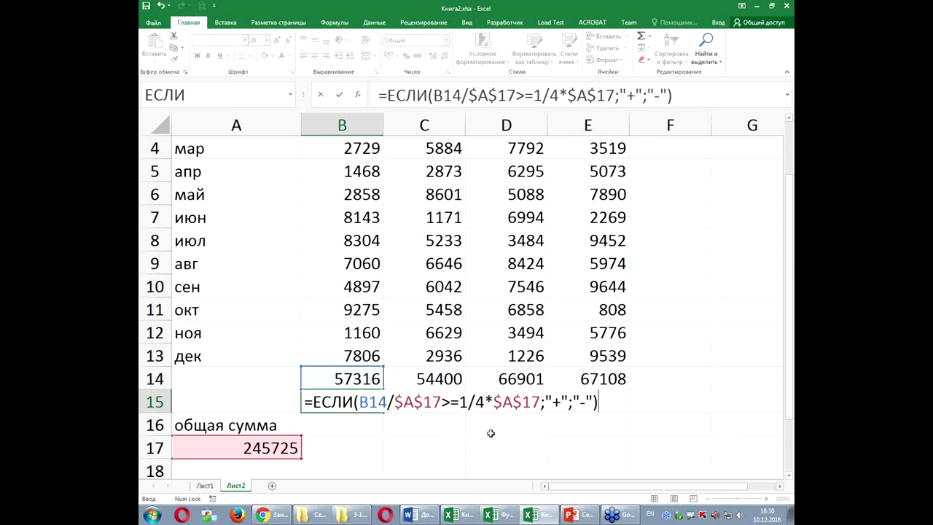
key("ctrl+Return")
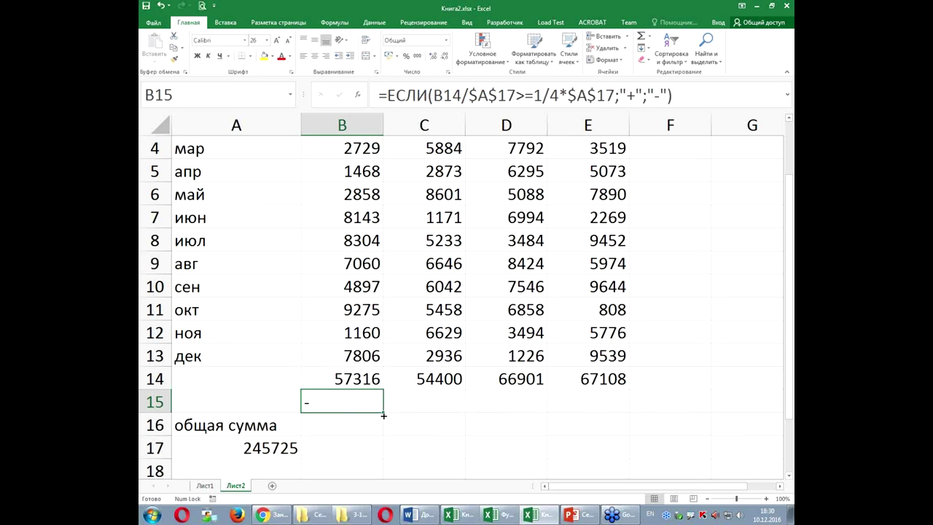
left_click_drag(383, 415, 594, 408)
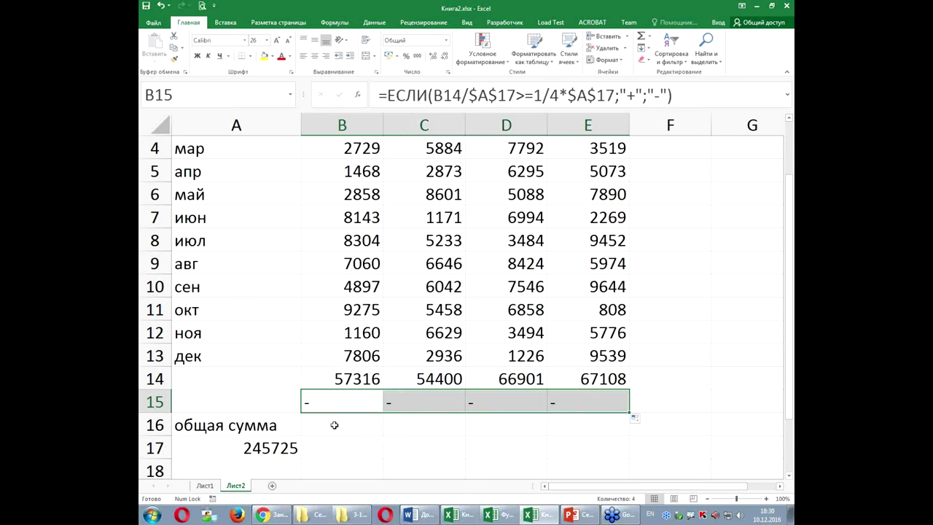
Move the общая сумма label and 245725 total down one row to A17:A18
left_click_drag(226, 425, 230, 443)
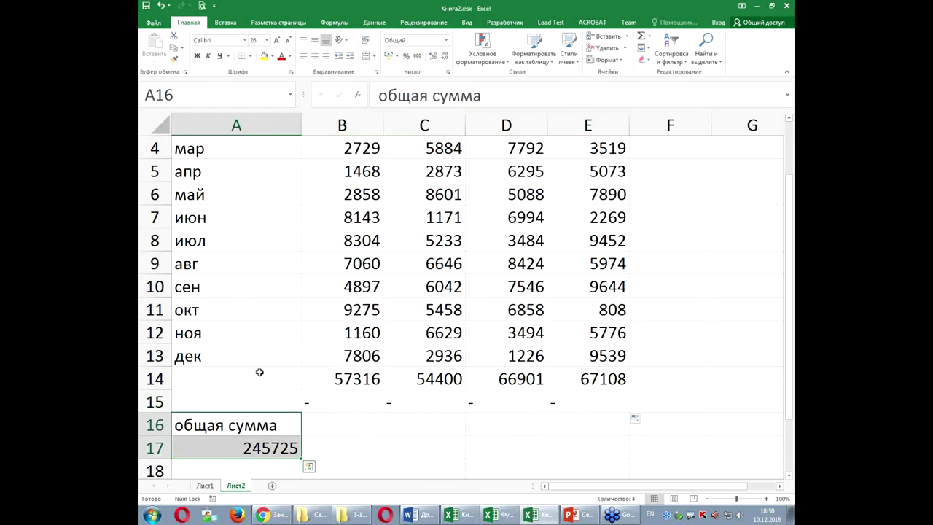
scroll(252, 305, "down", 1)
left_click_drag(267, 391, 266, 410)
left_click(318, 353)
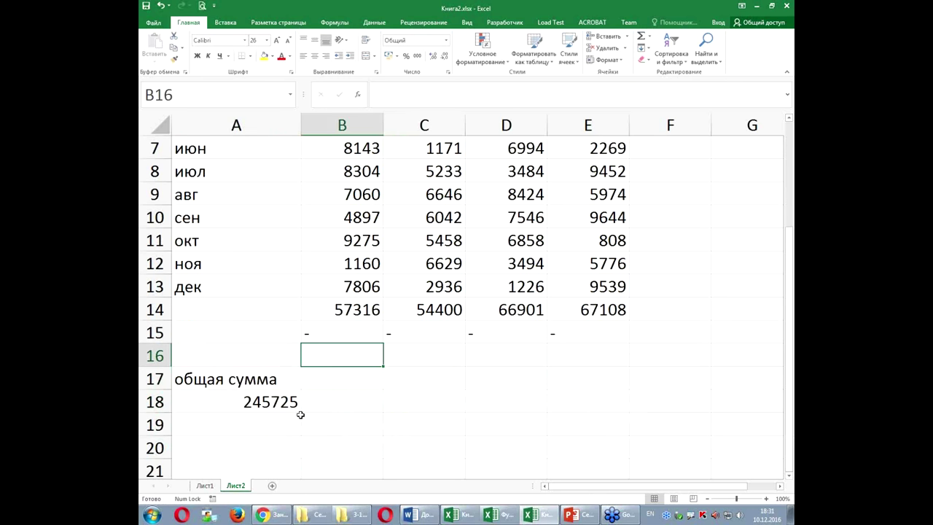
left_click(349, 329)
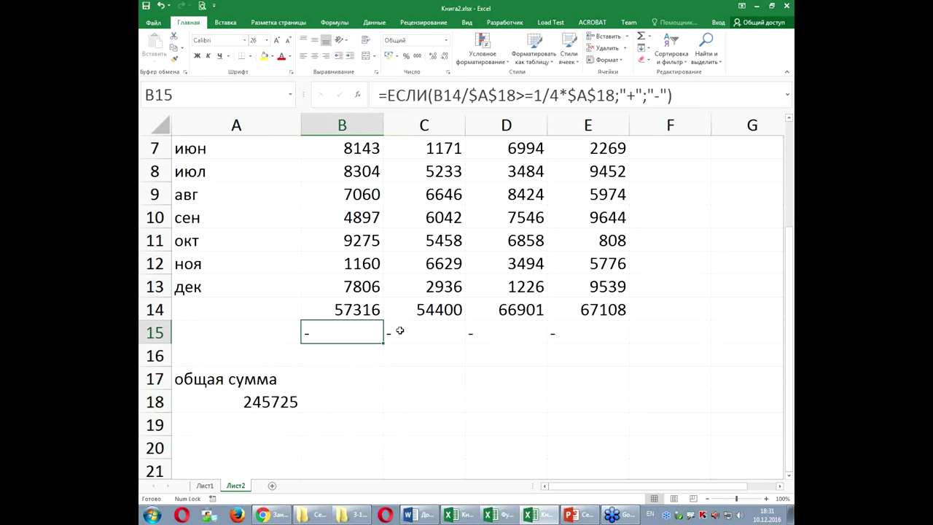
Start a B14/A18 share formula in B16, then cancel it
left_click(332, 360)
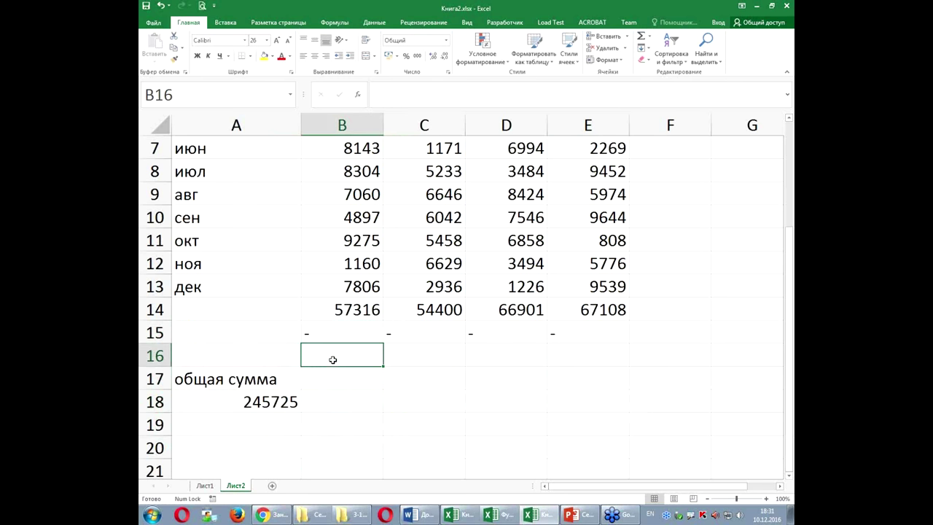
type("=")
left_click(350, 309)
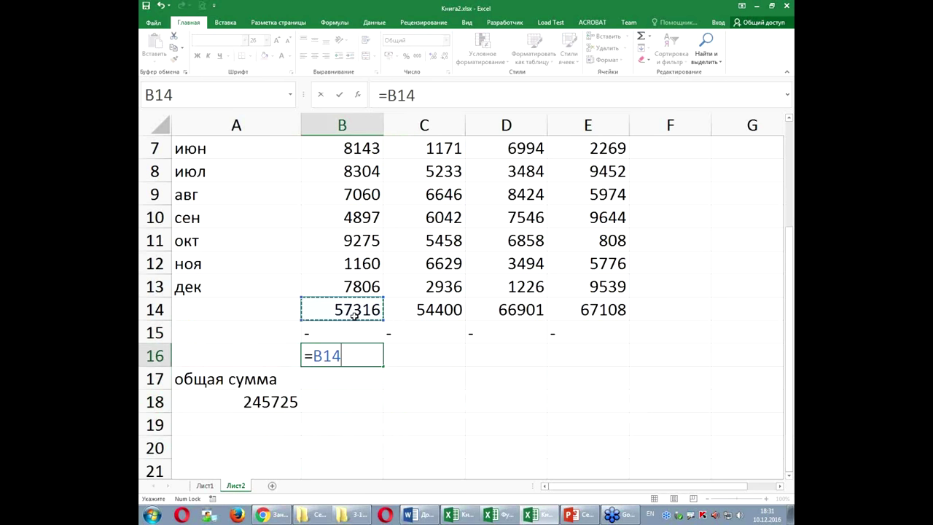
type("/")
left_click(265, 402)
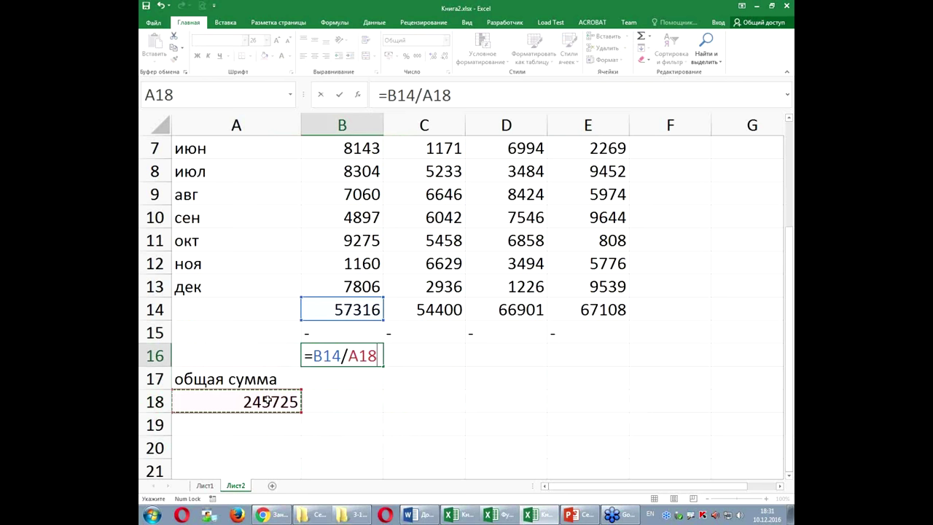
key("Escape")
Check the B15 and B14 formulas, trying and abandoning a B15-based formula in B16
left_click(344, 333)
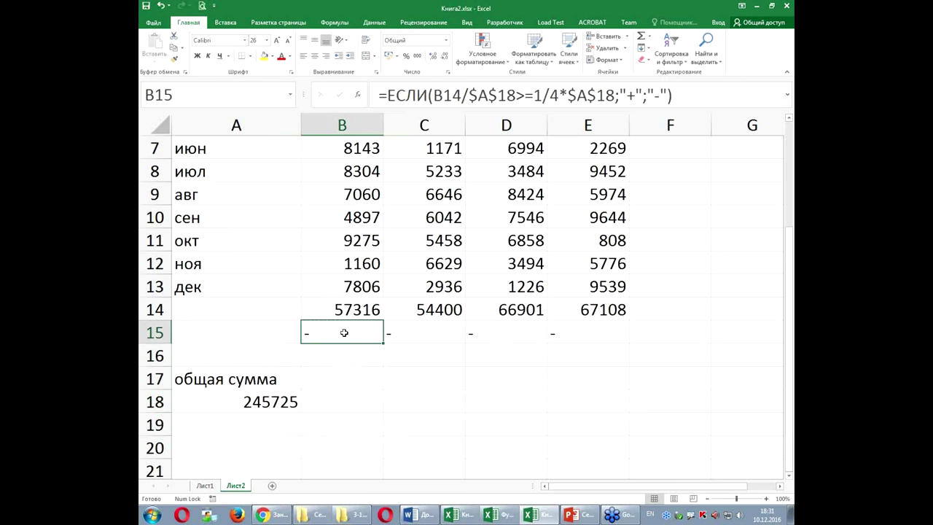
left_click(342, 357)
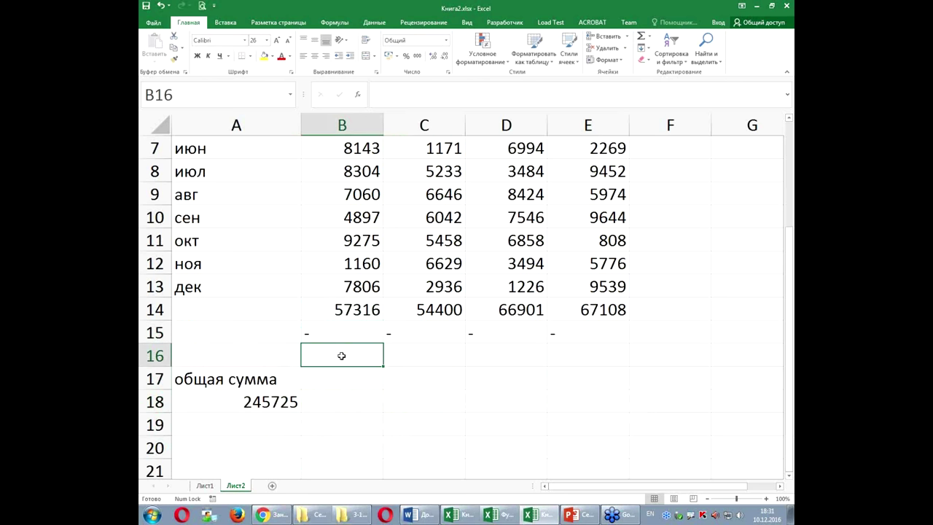
type("=")
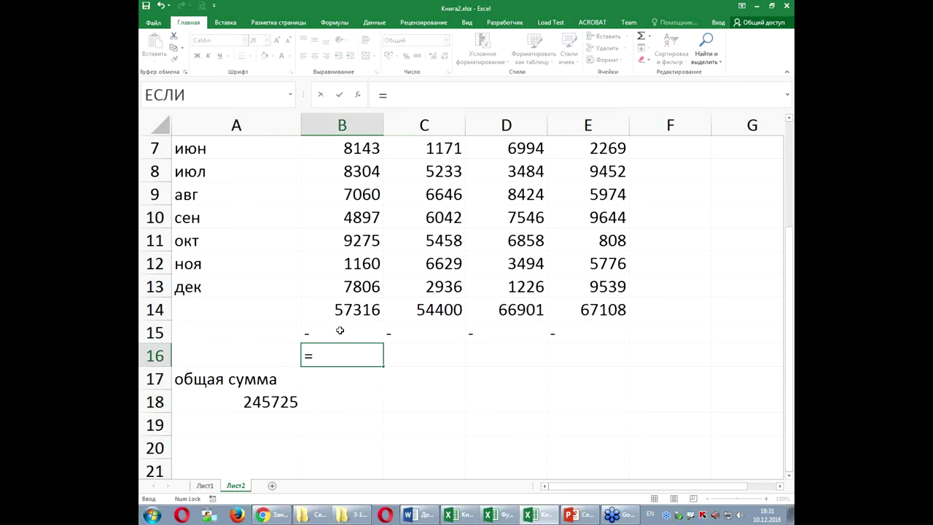
key("Escape")
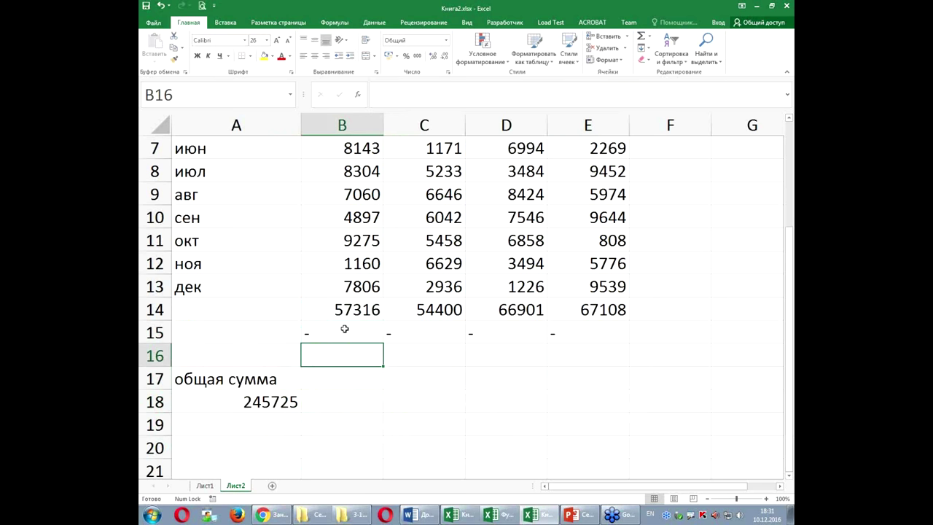
type("=")
left_click(348, 330)
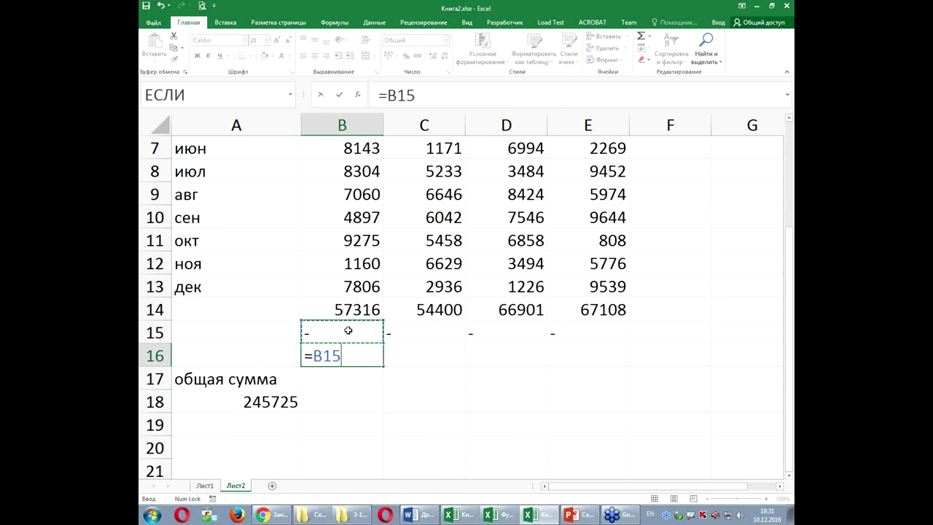
type("/")
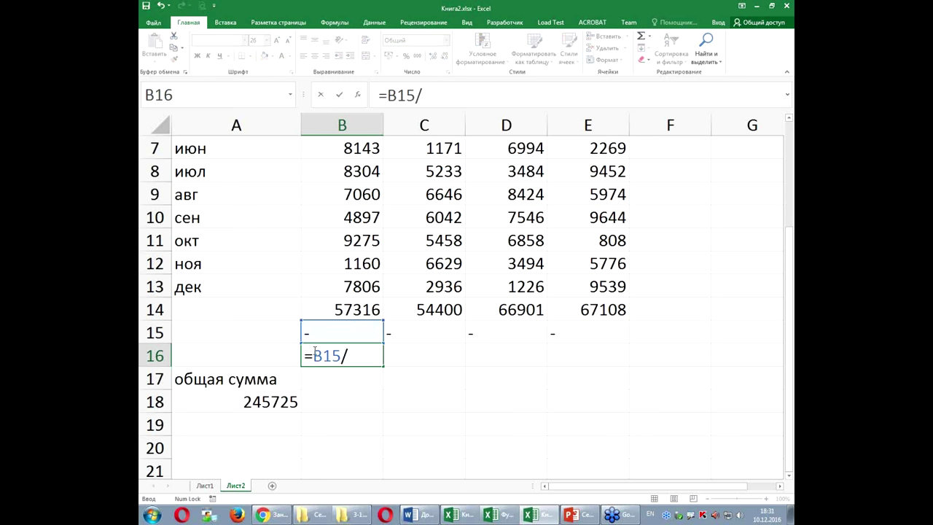
key("Escape")
left_click(355, 308)
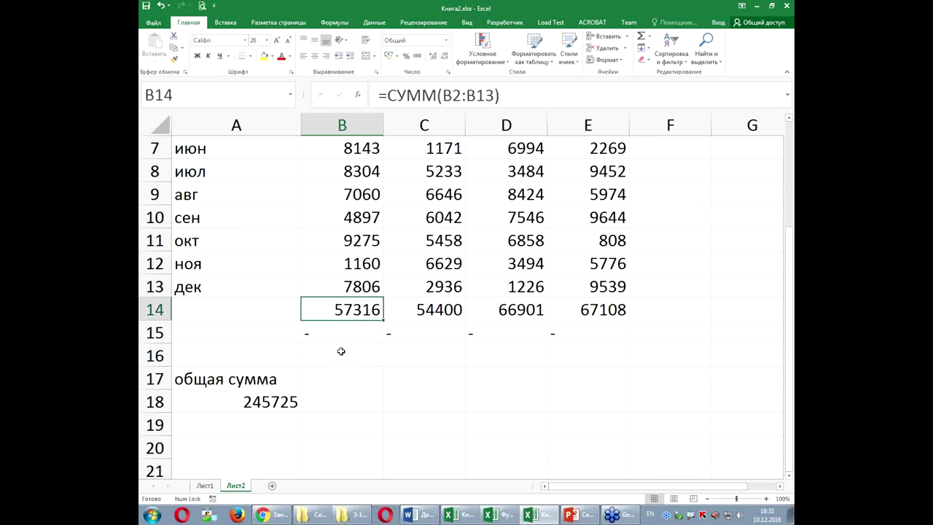
Enter =B14/$A$18 in B16, showing column B's share 0,233253
left_click(342, 352)
type("=")
left_click(367, 310)
type("/")
left_click(271, 402)
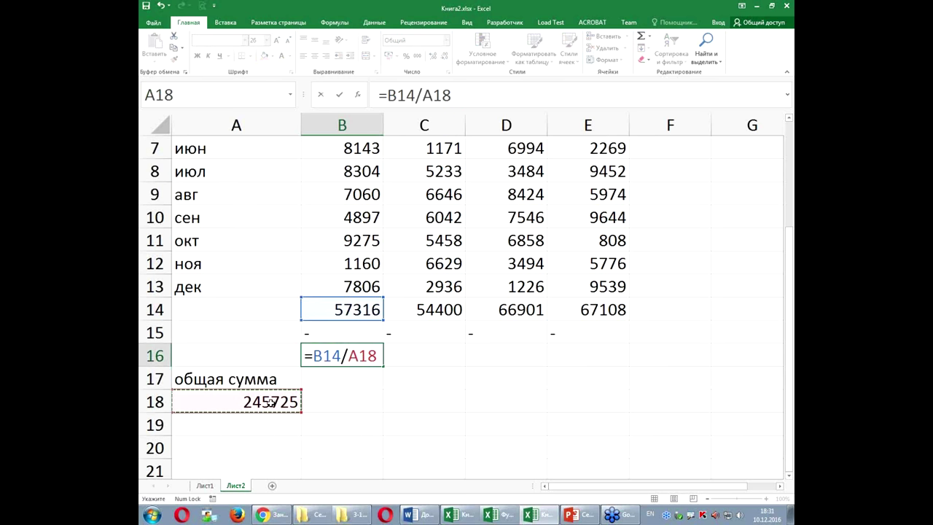
key("F4")
key("ctrl+Return")
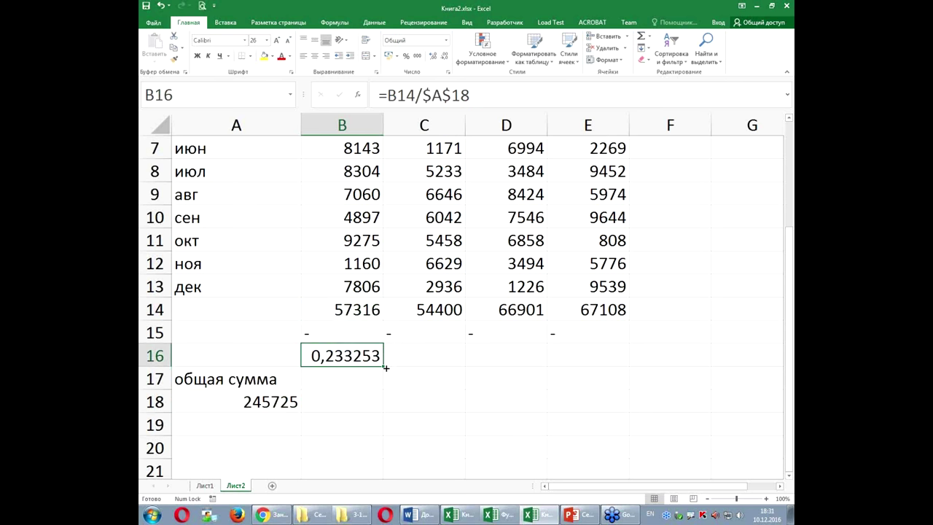
left_click_drag(385, 368, 386, 368)
Fill the share formula across C16:E16 (0,221386, 0,27226, 0,273102) and check each copy
left_click_drag(443, 363, 602, 361)
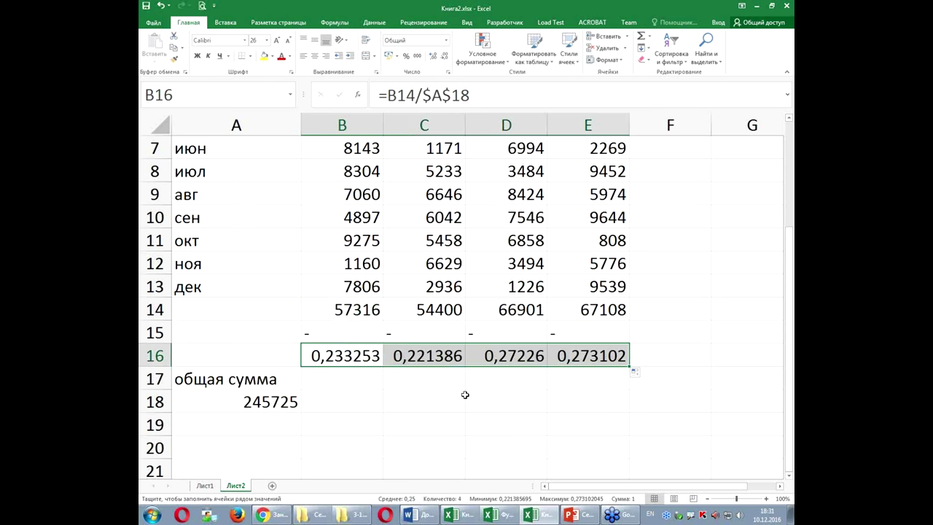
left_click(417, 359)
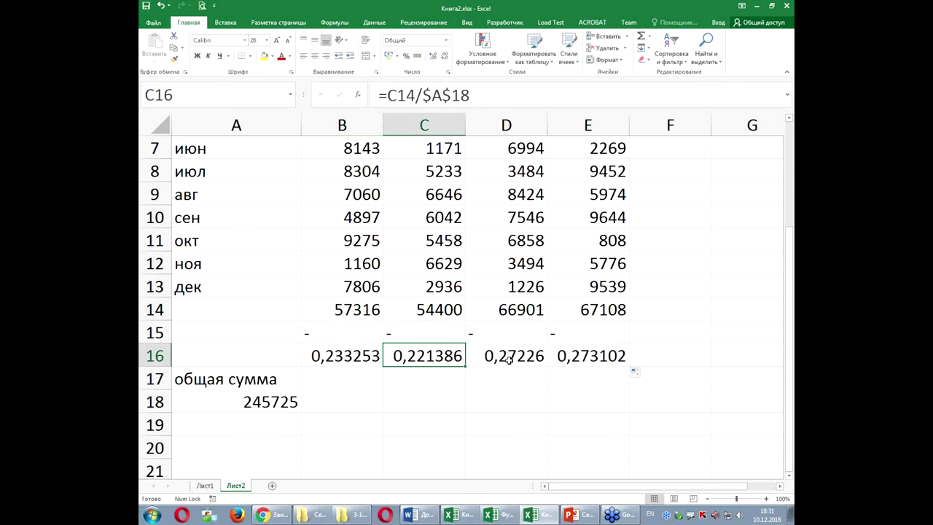
left_click(511, 360)
left_click(558, 362)
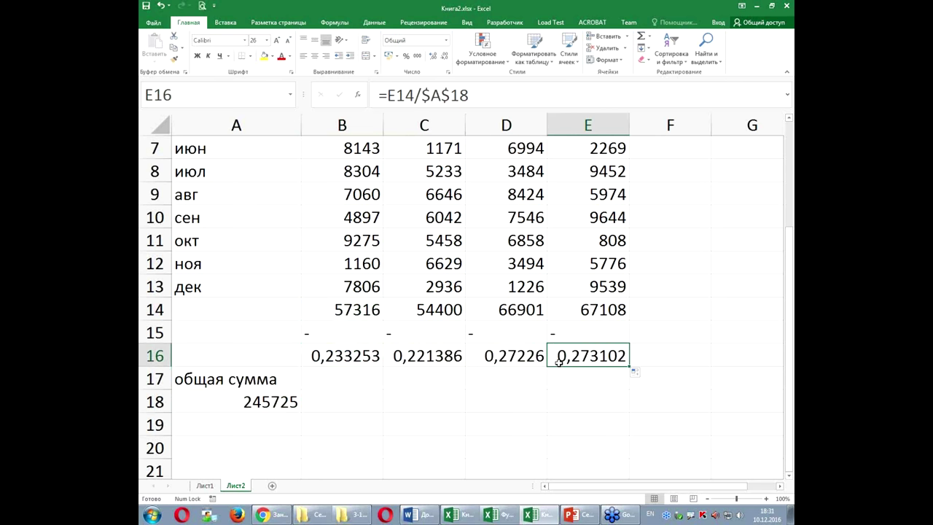
left_click(503, 357)
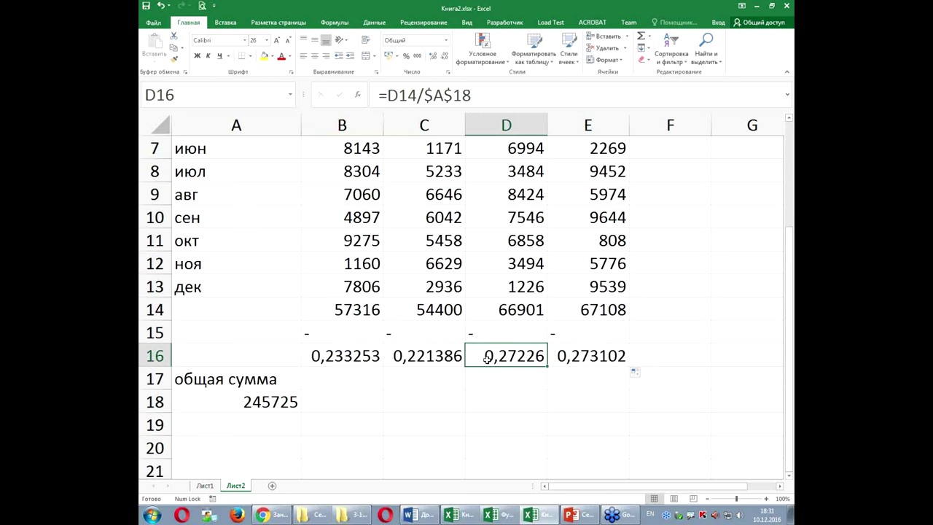
left_click(499, 330)
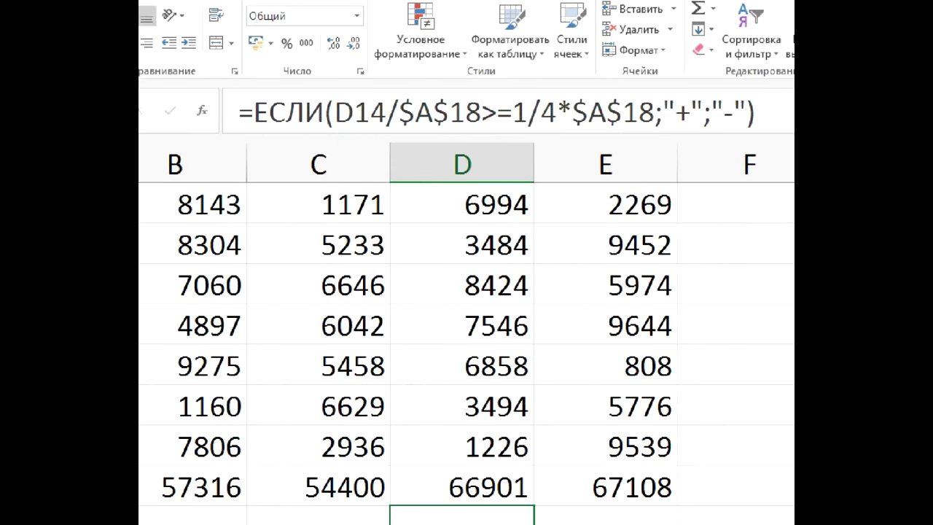
Enlarge the formula bar and select B15 for revision
mouse_move(508, 102)
left_mouse_down()
mouse_move(510, 88)
mouse_move(512, 131)
left_mouse_up()
left_click_drag(550, 82, 558, 130)
left_click(337, 334)
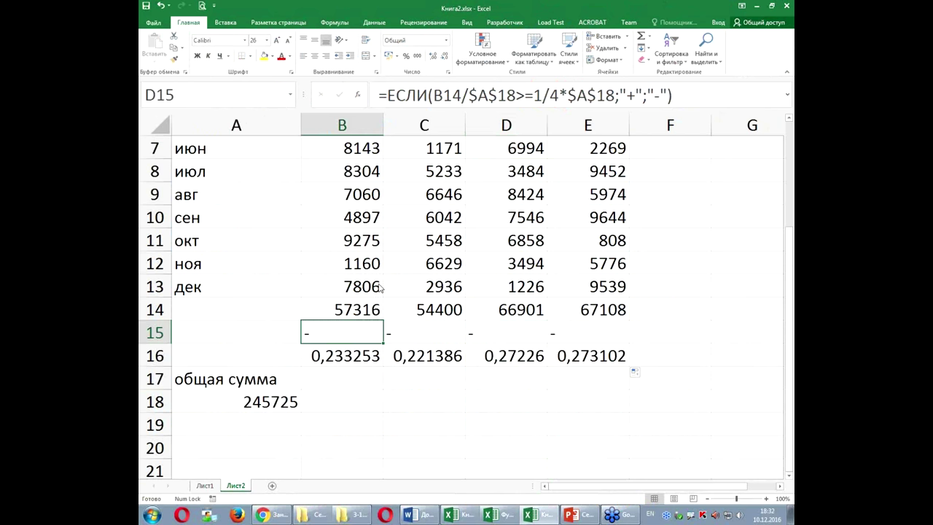
Bracket 1/4 in B15's IF condition and fill the formula across to E15
left_click(536, 95)
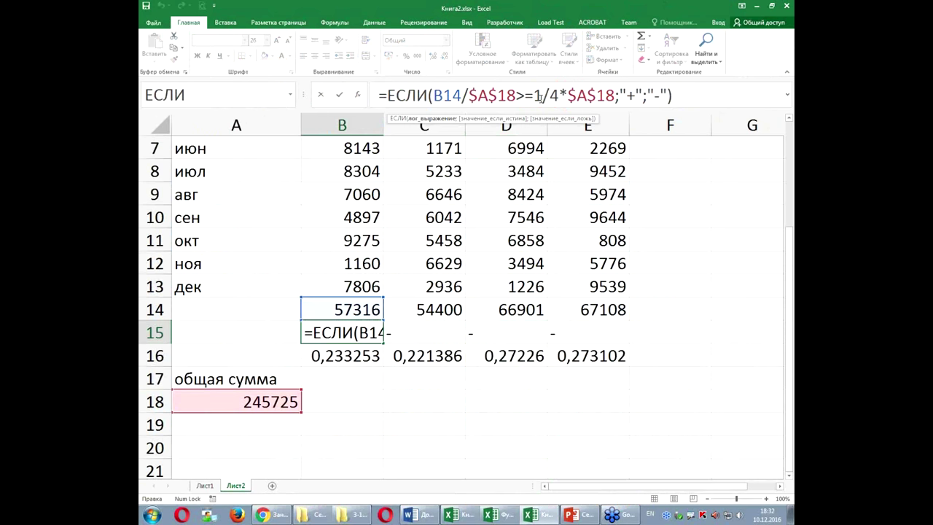
type("(1/4)")
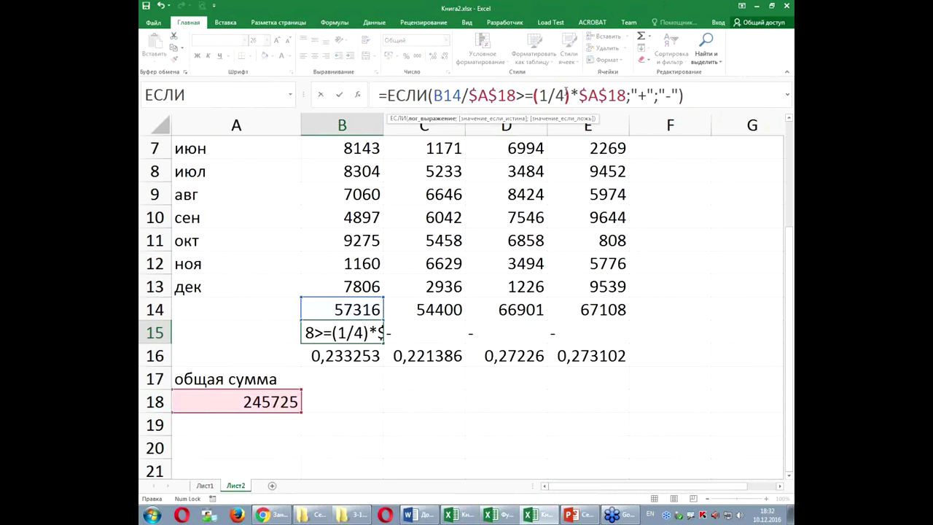
key("Return")
left_click(360, 331)
left_click_drag(383, 341, 618, 335)
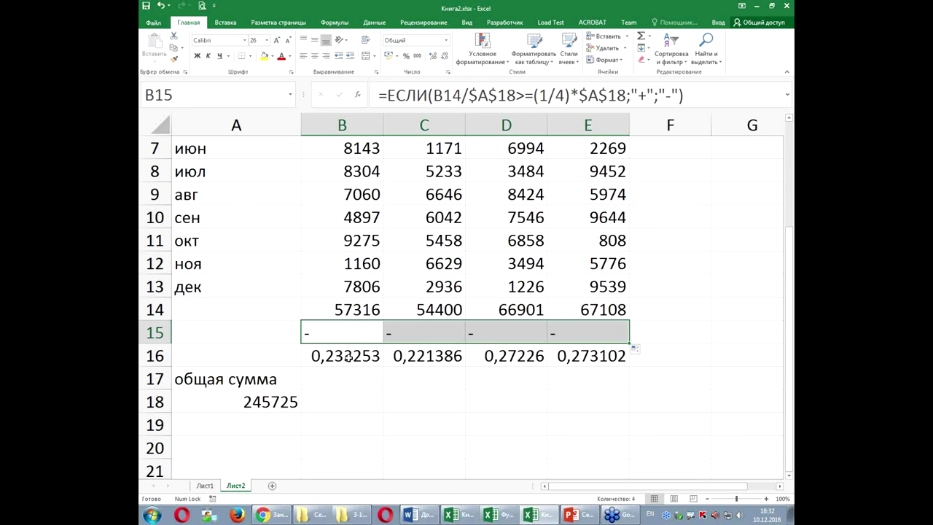
Review the B16 and B15 formulas, then select empty cell B17
left_click(348, 357)
left_click(351, 334)
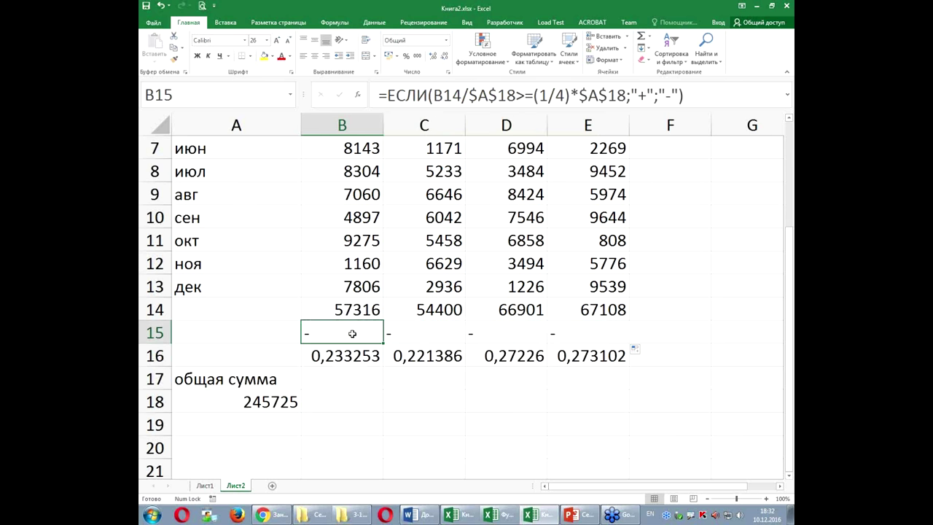
left_click(347, 378)
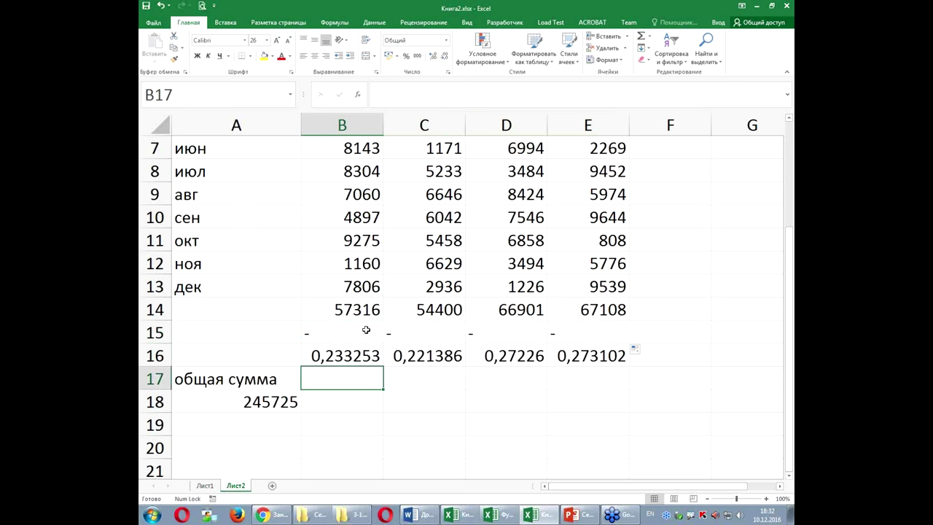
type("=tc")
key("BackSpace")
key("BackSpace")
type("ес")
key("Tab")
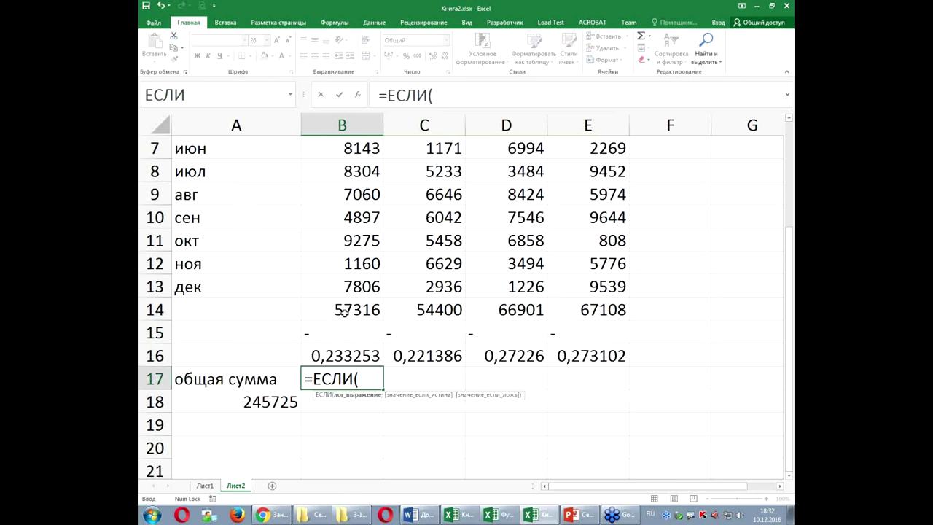
left_click(346, 353)
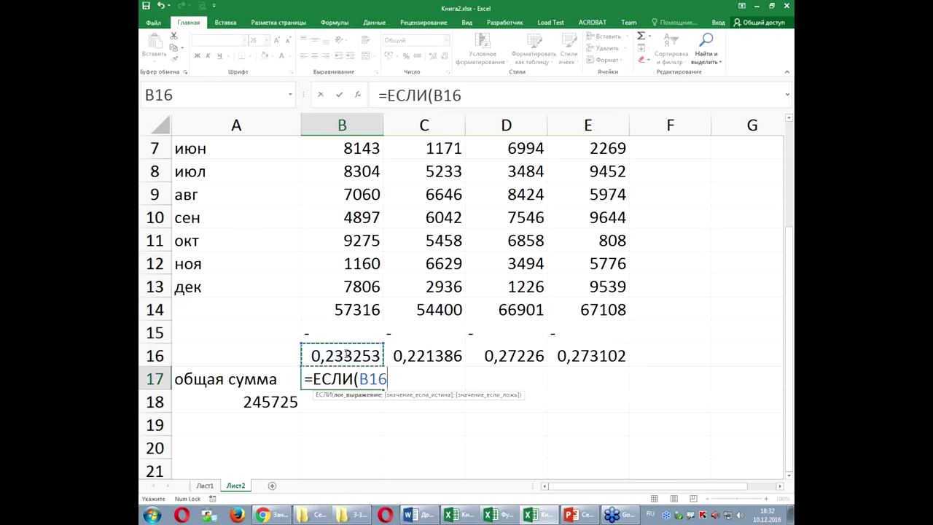
key("alt+shift")
type(">=")
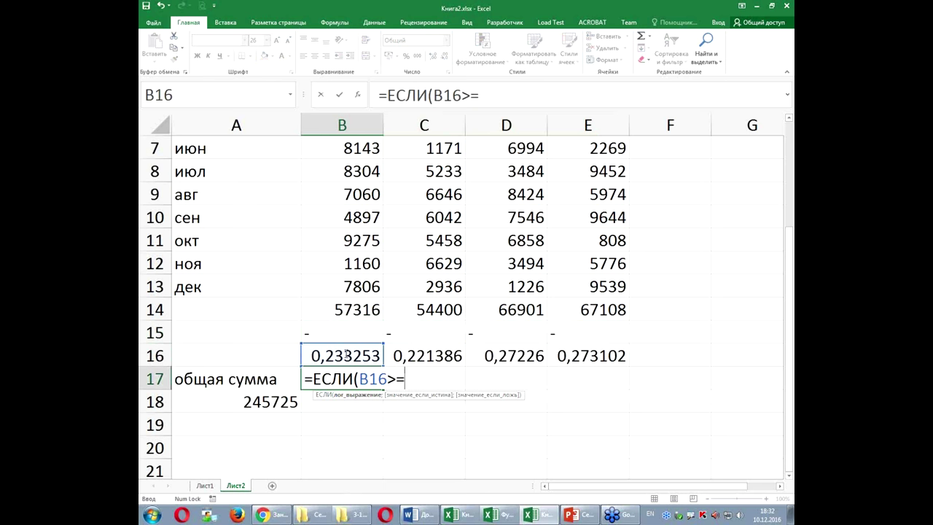
key("Escape")
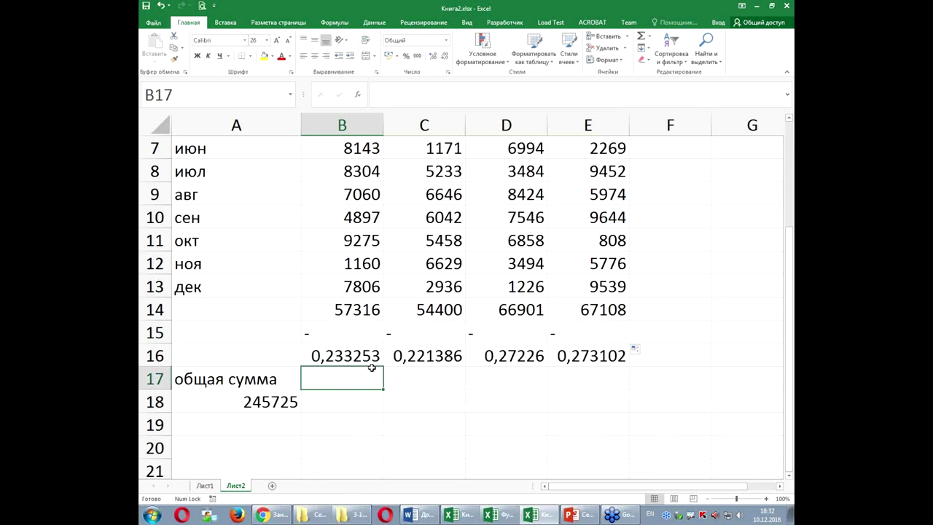
left_click(339, 340)
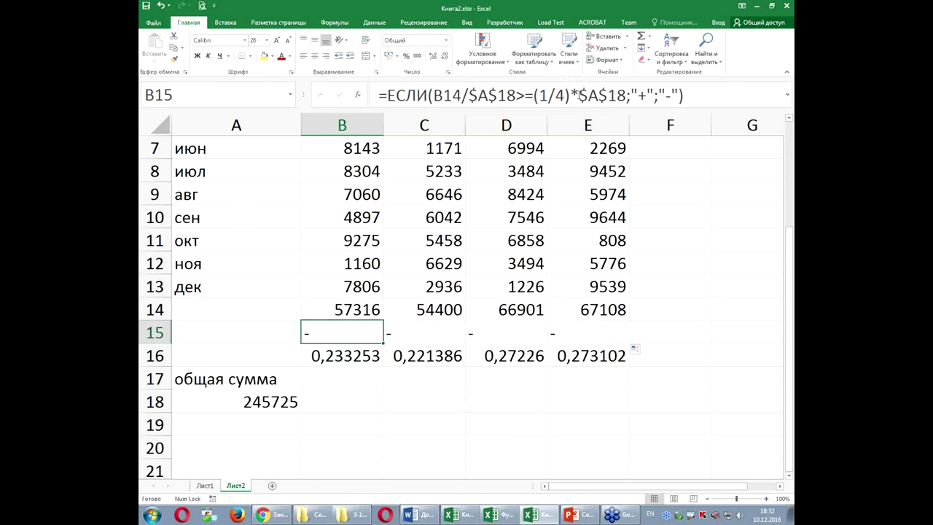
Remove *$A$18 from B15's condition and fill across to E15, giving -, -, +, +
left_click_drag(571, 94, 626, 95)
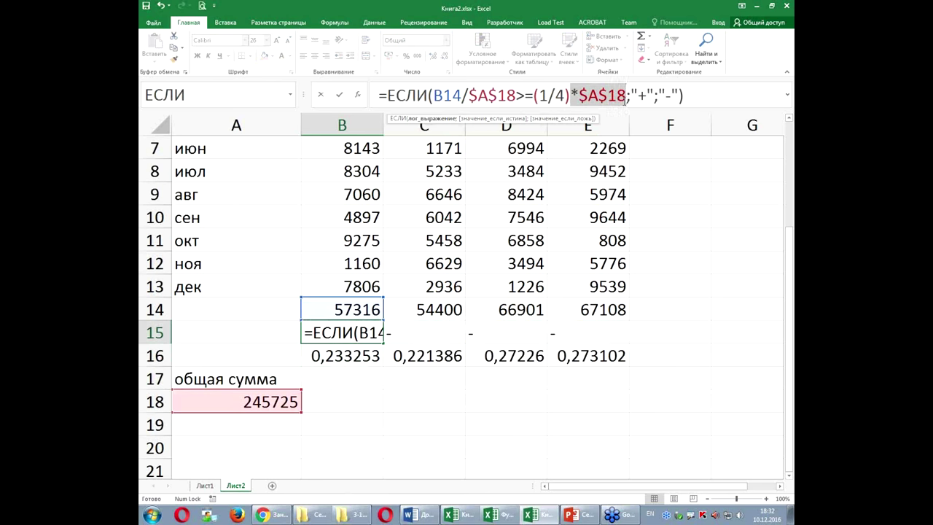
key("Delete")
key("ctrl+Return")
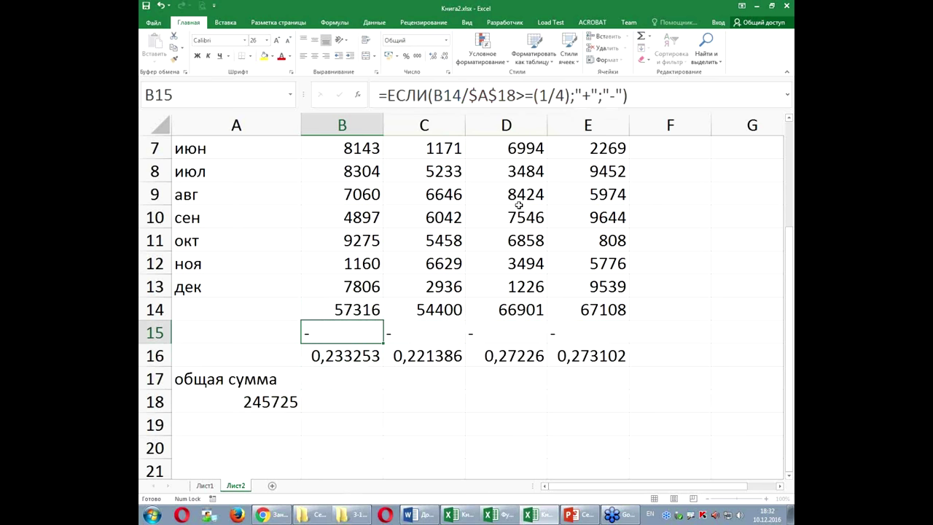
left_click_drag(384, 342, 612, 344)
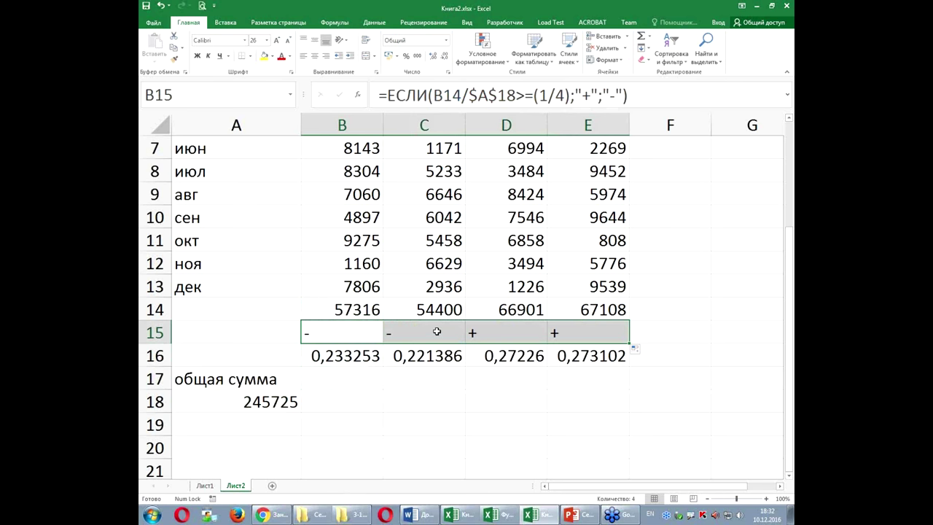
left_click(367, 331)
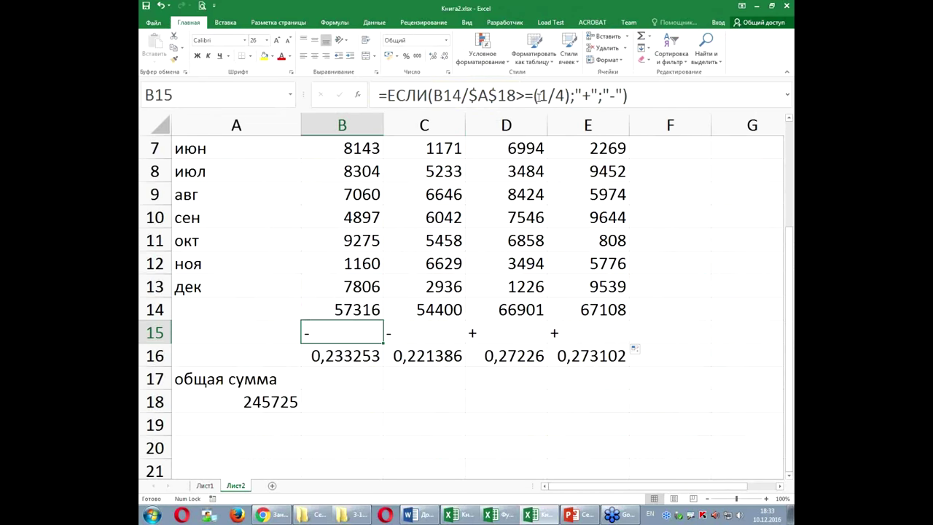
Drop the brackets around 1/4 in B15's formula and refill it across to E15
left_click(537, 97)
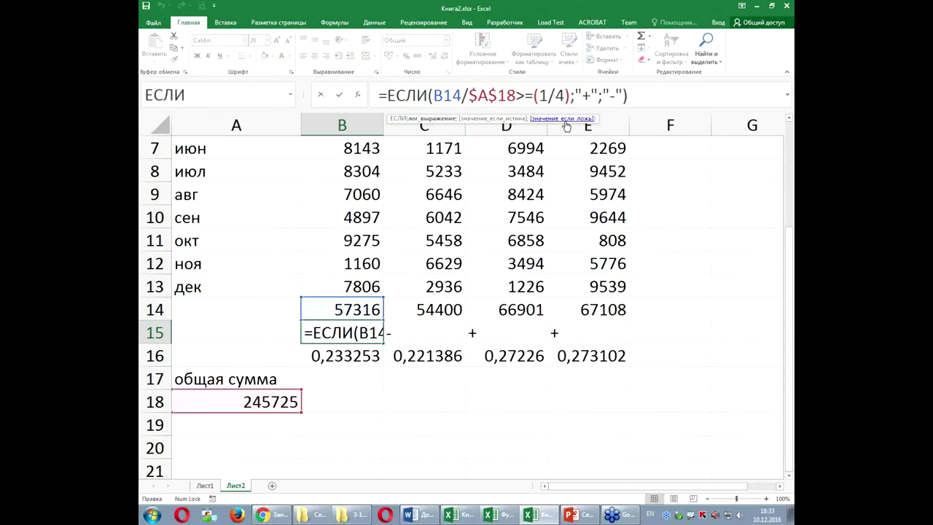
key("BackSpace")
key("BackSpace")
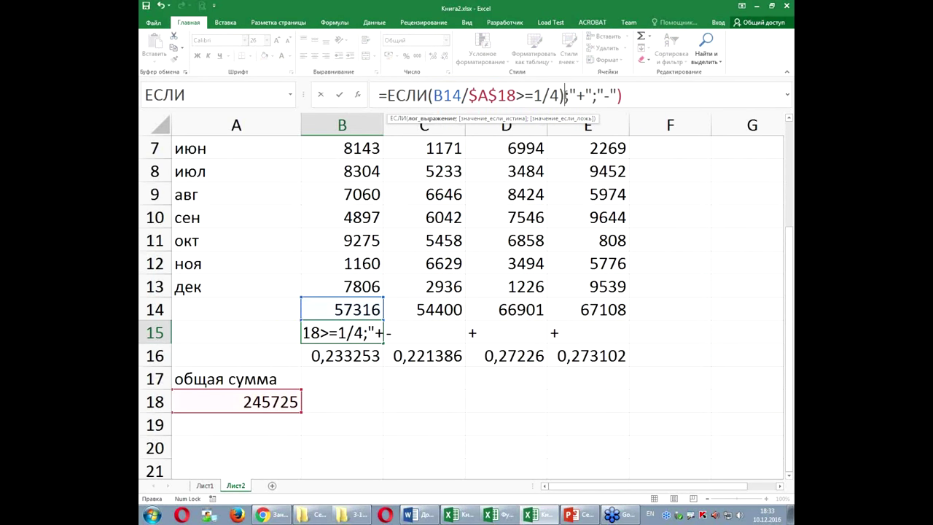
key("Return")
left_click(344, 334)
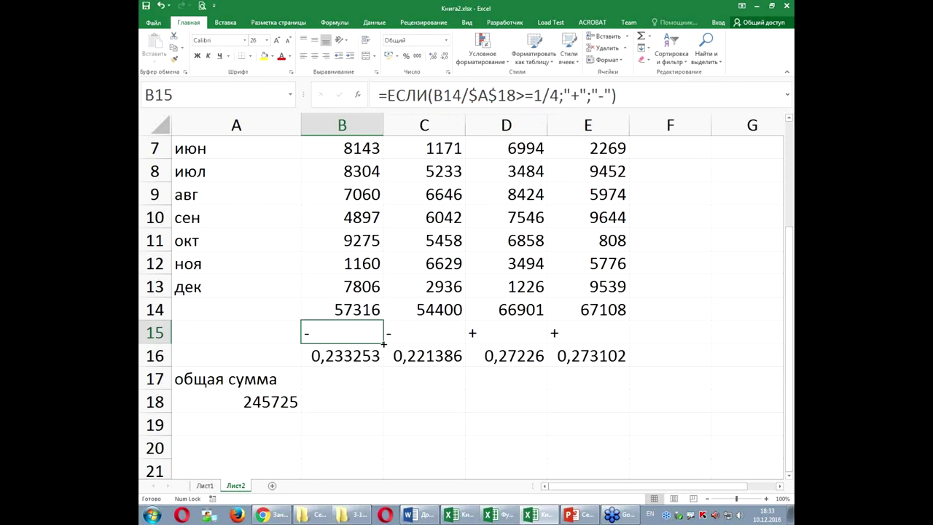
left_click_drag(383, 342, 604, 334)
Review the final B15 formula, glance at PowerPoint, and return to Excel
left_click(429, 382)
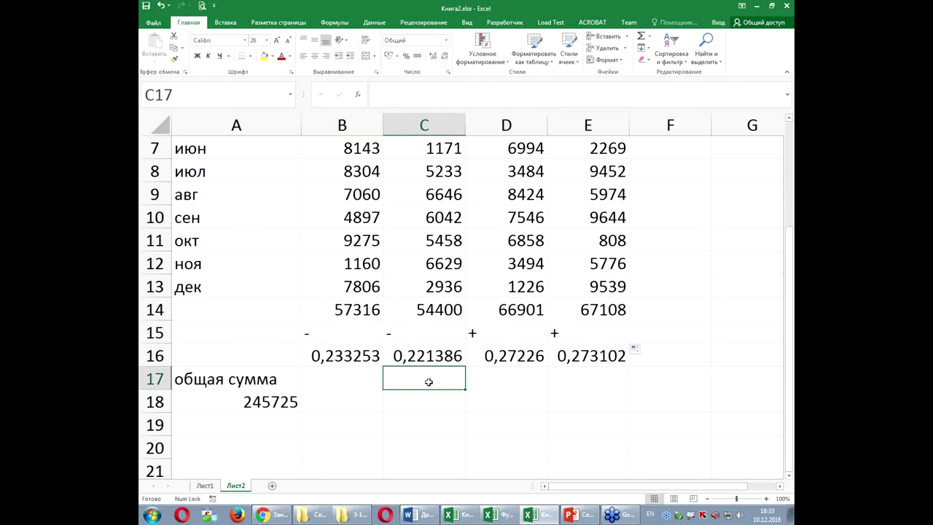
left_click(371, 325)
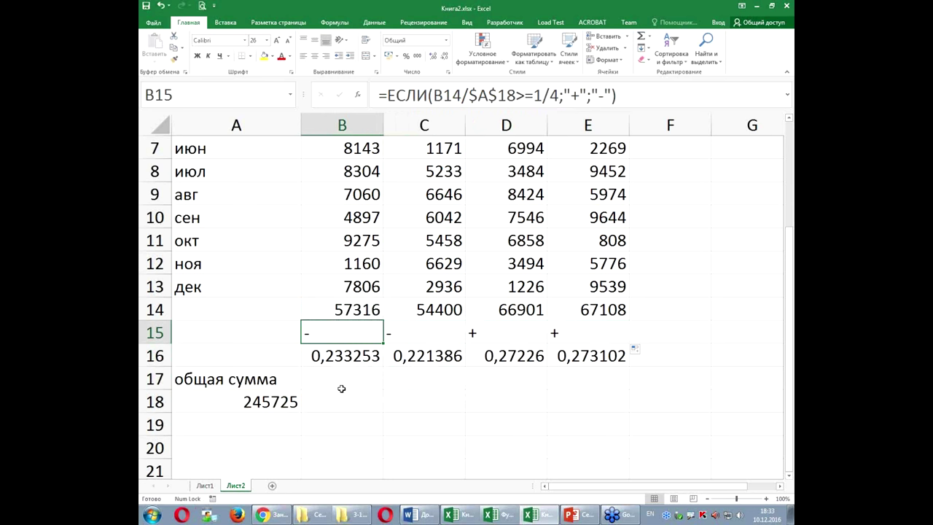
left_click(583, 518)
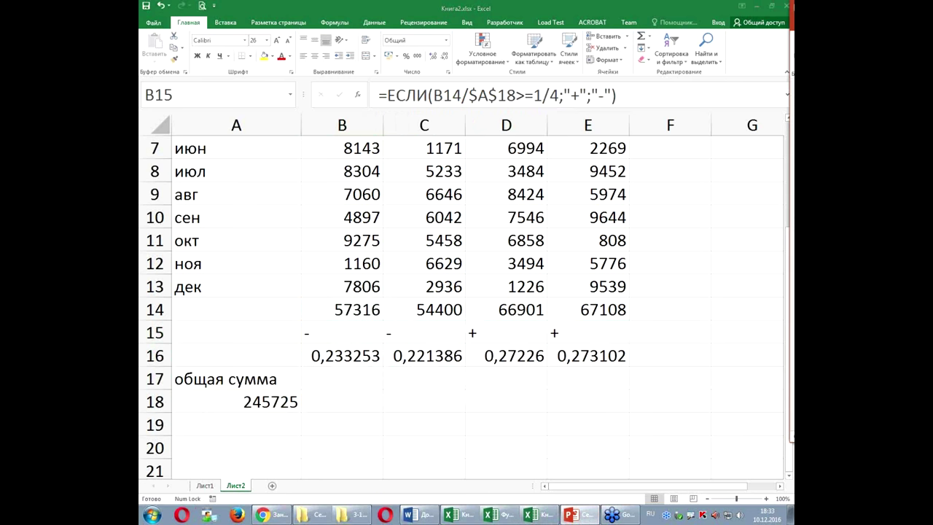
left_click(321, 334)
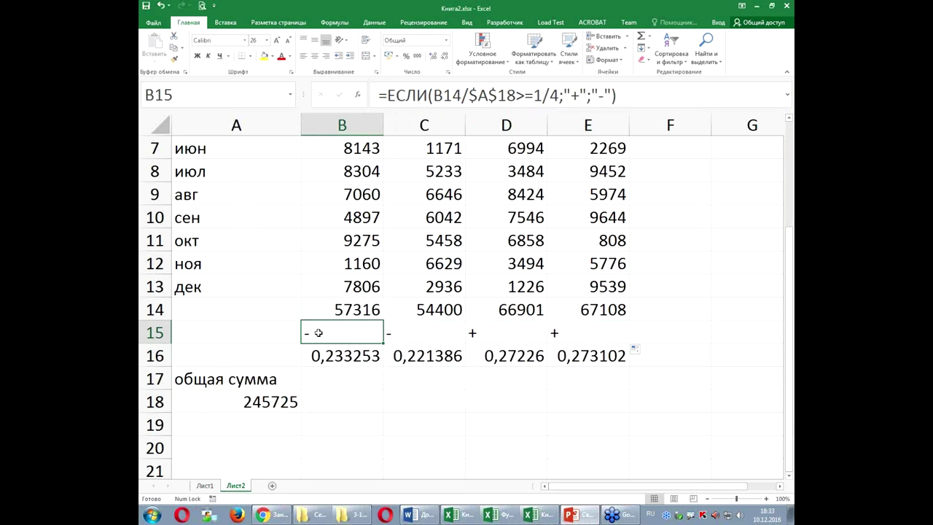
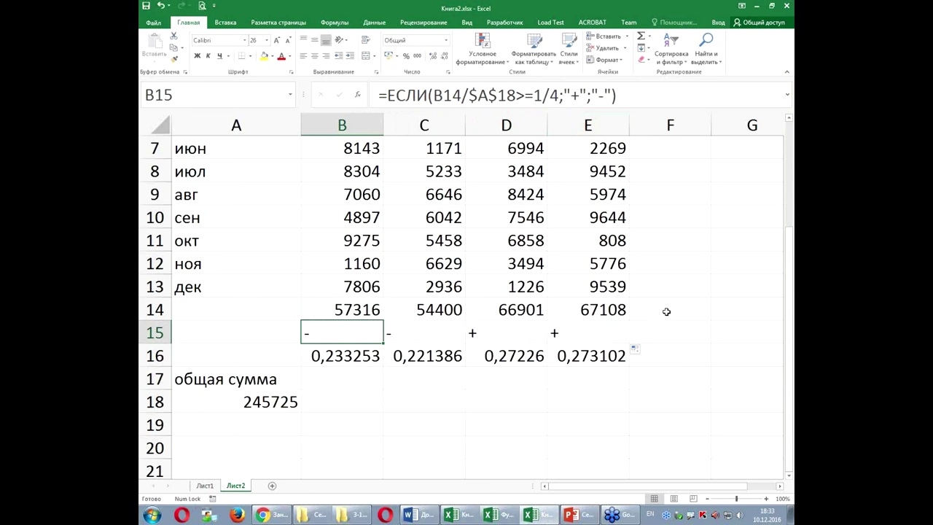
Select the филиал 1 header and its monthly values in column B to review them
scroll(667, 314, "up", 1)
scroll(667, 311, "up", 1)
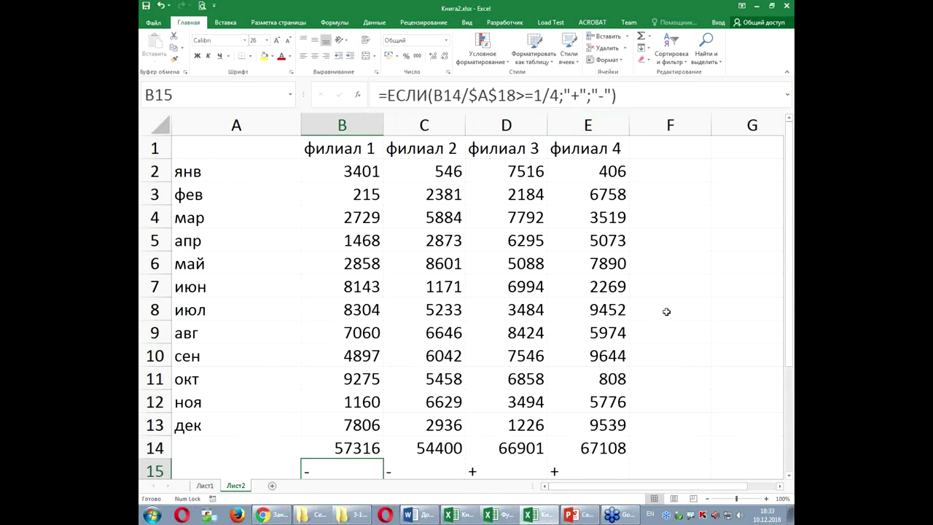
scroll(666, 311, "down", 1)
scroll(666, 311, "up", 1)
left_click(329, 147)
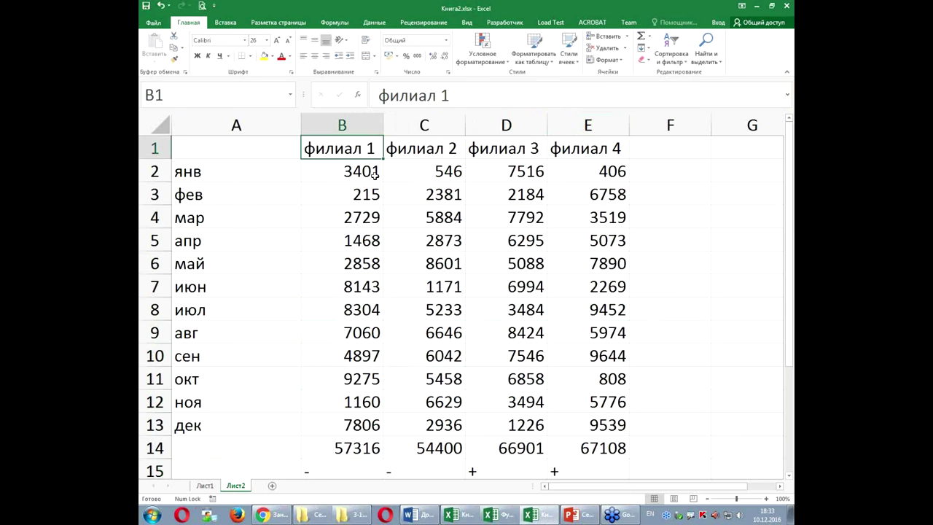
left_click(354, 168)
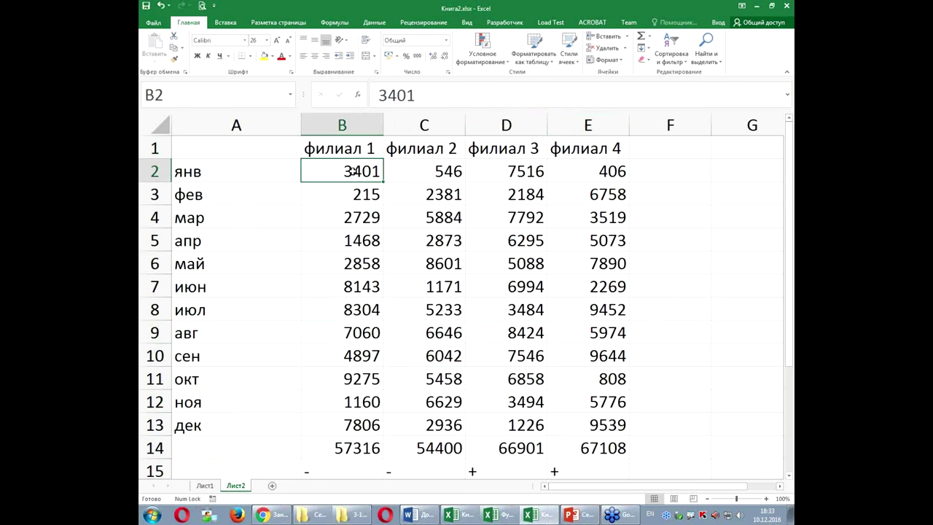
left_click_drag(344, 171, 350, 430)
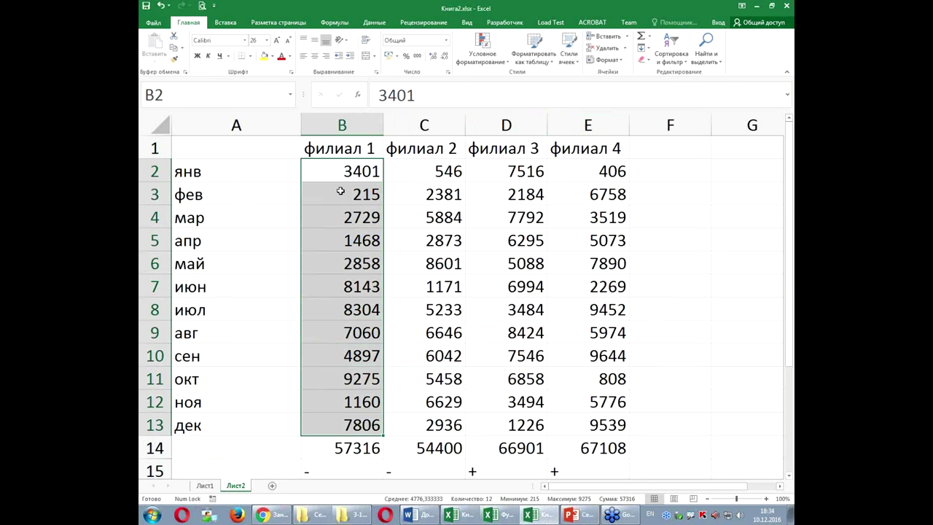
left_click(345, 173)
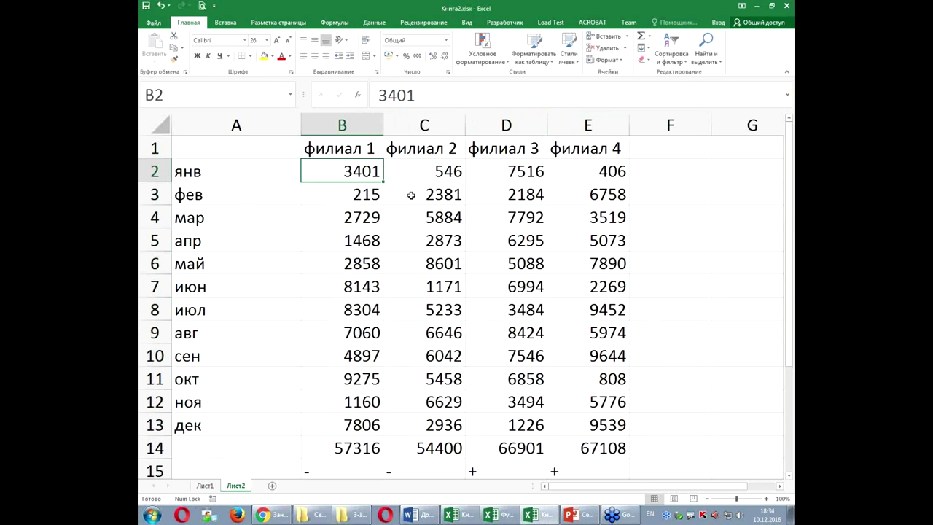
Enter the heading >1/12 in cell F1
left_click(669, 169)
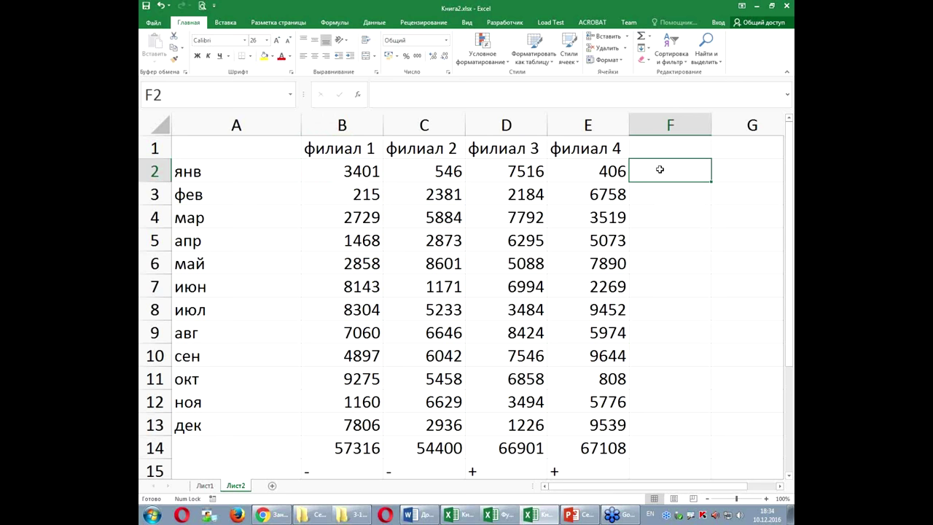
left_click(685, 142)
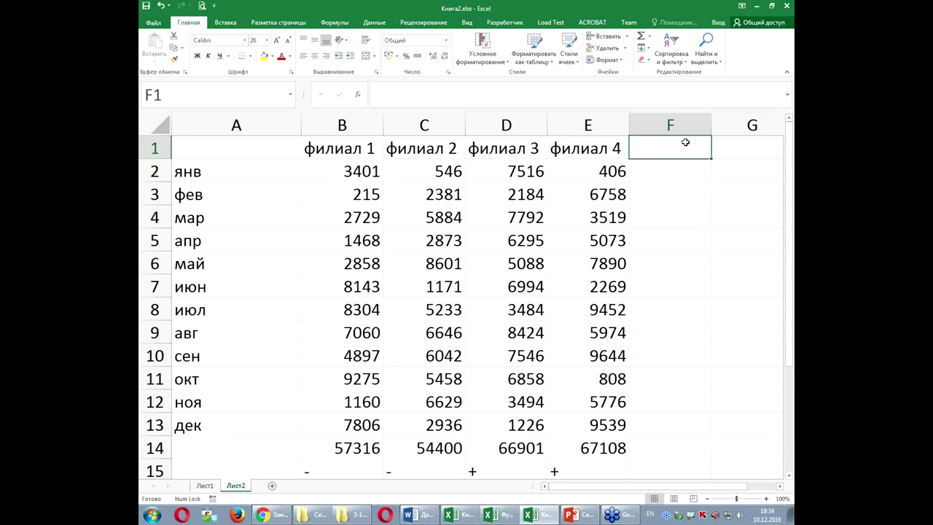
type(">1/12")
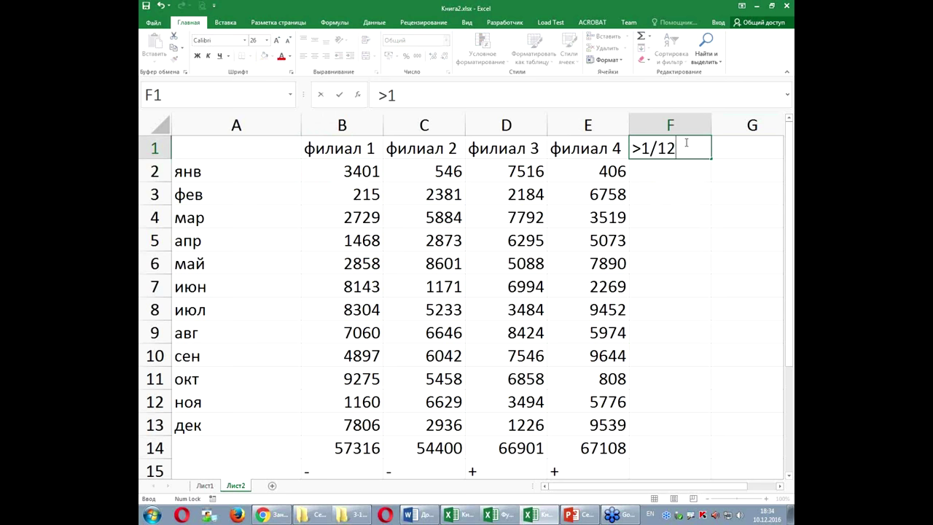
key("Return")
Fill the филиал 1 header B1 and the >1/12 heading F1 yellow
left_click(683, 142)
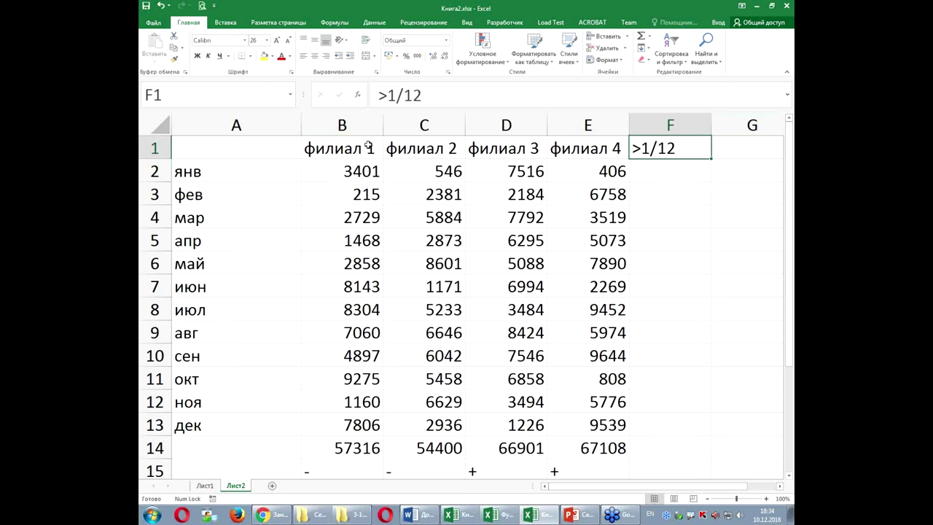
left_click(342, 148)
left_click(263, 55)
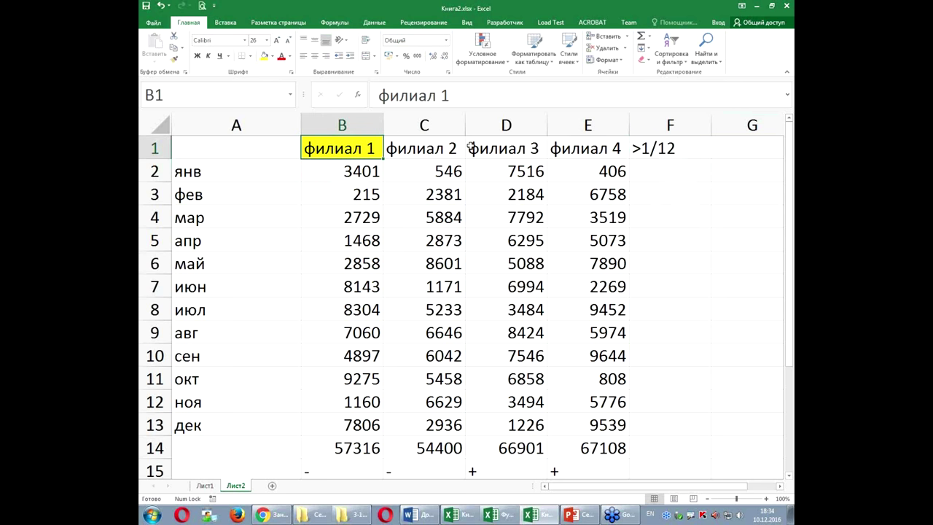
left_click(675, 149, "ctrl")
left_click(263, 56)
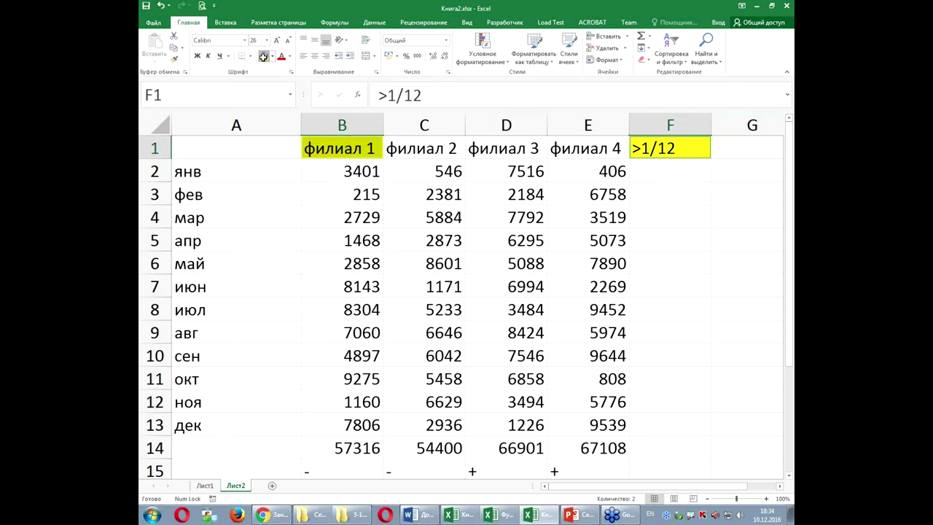
left_click(671, 175)
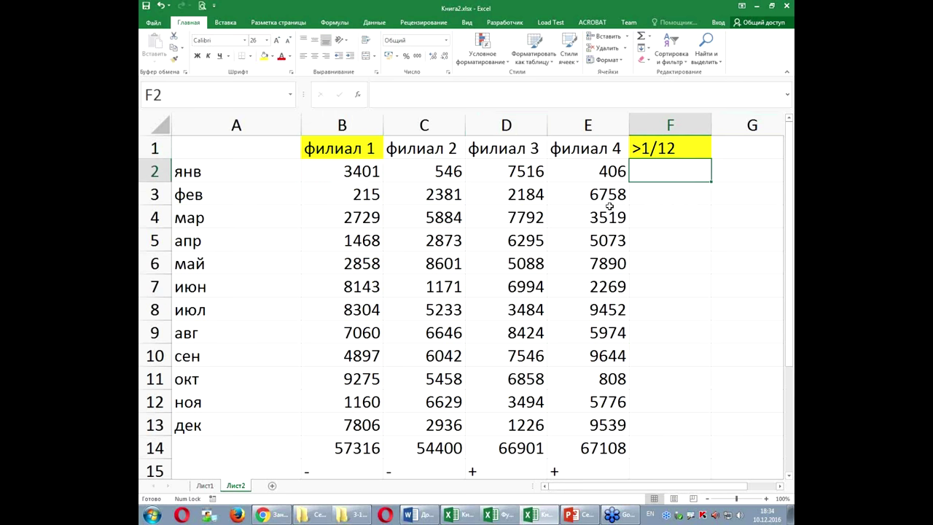
Fix a mistyped entry in F2 and start an ЕСЛИ formula there
type("=тс")
key("Tab")
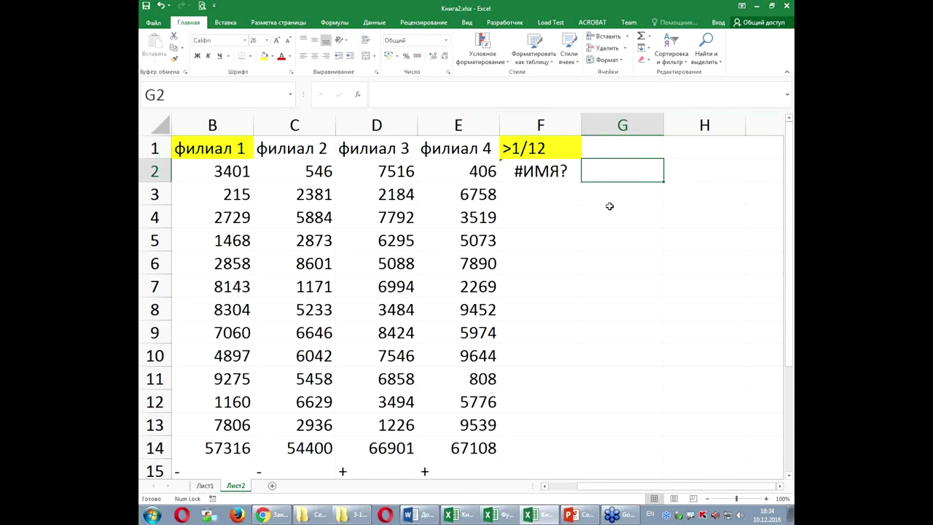
left_click(550, 170)
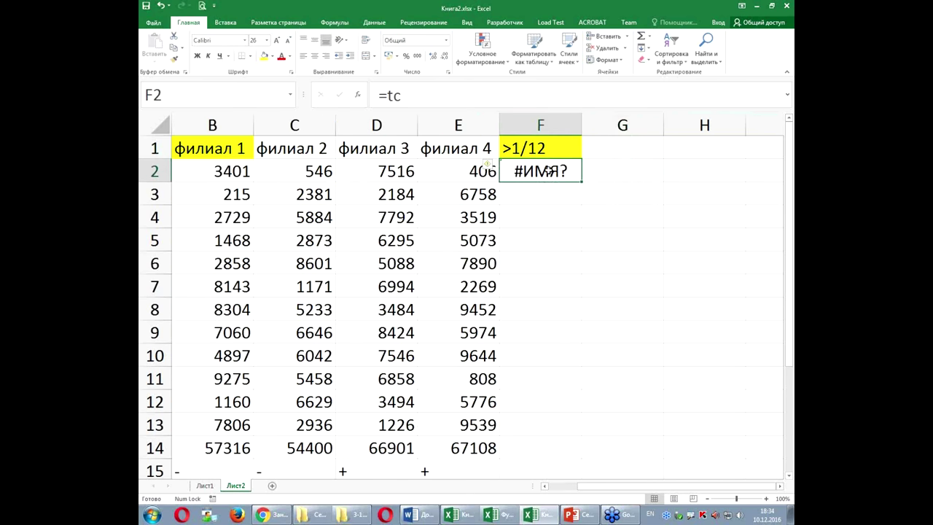
double_click(549, 170)
key("alt+shift")
type("ес")
key("Tab")
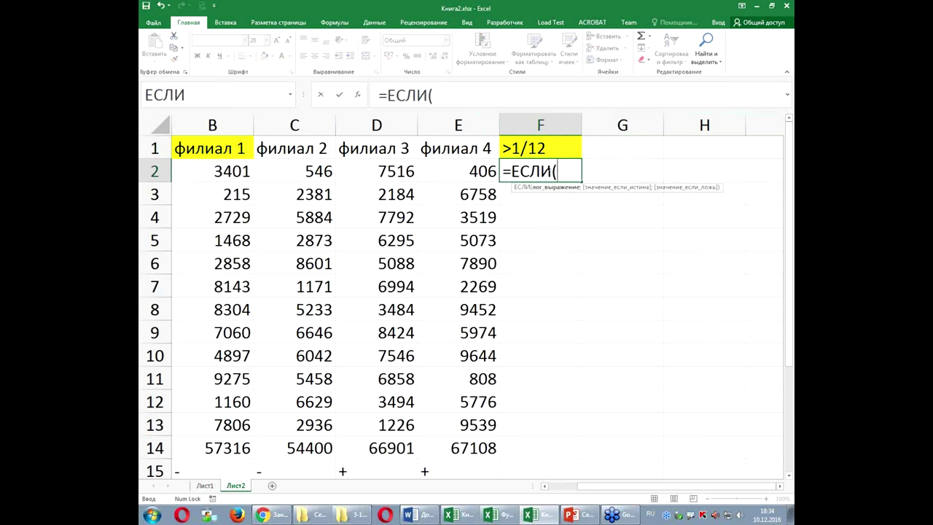
Build the condition B2>1/12*$B$14 with "Молодцы" as the true result
left_click(201, 170)
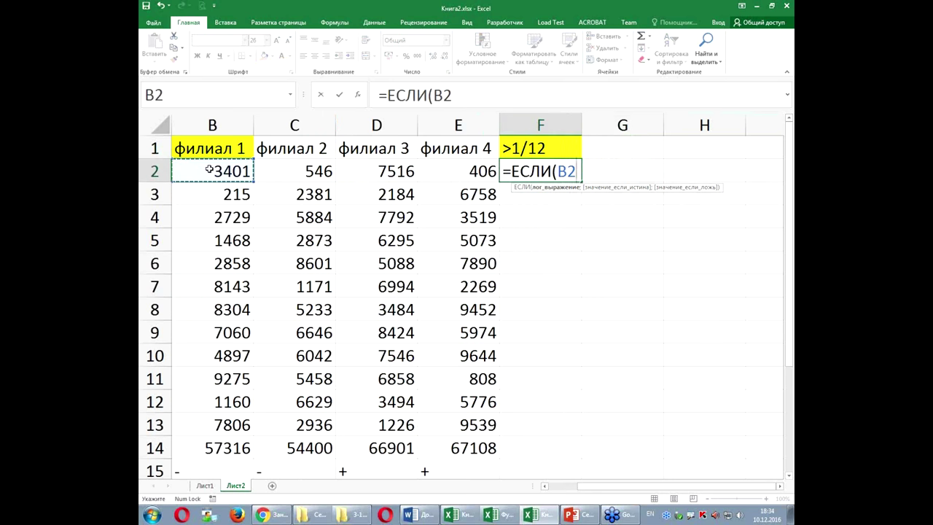
type(">")
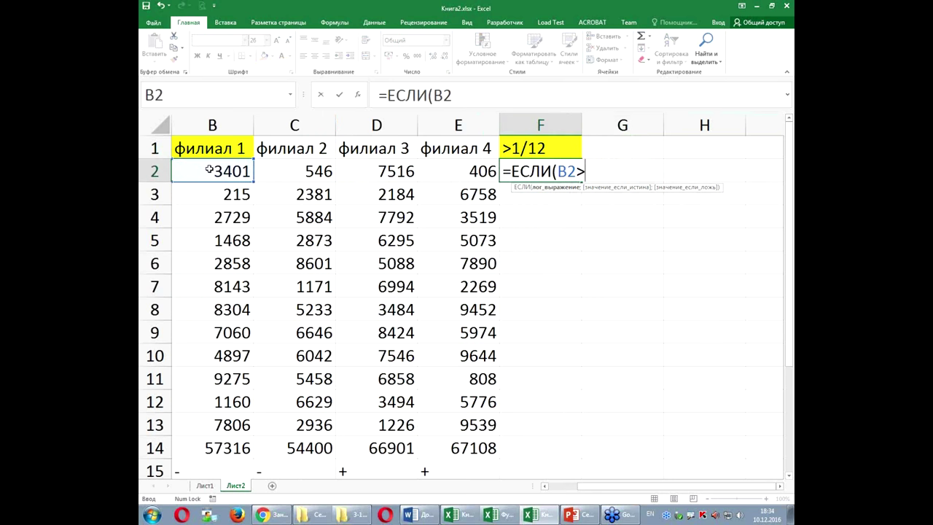
type("1/12")
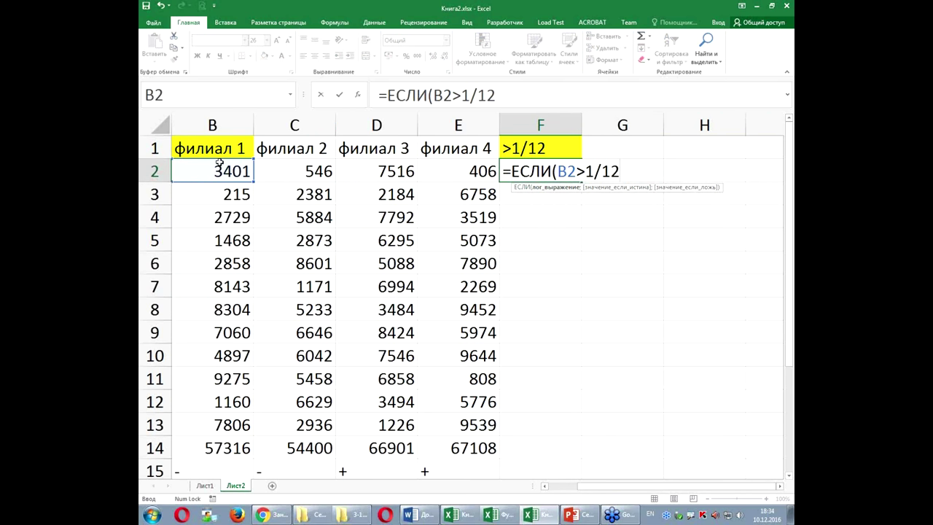
type("*")
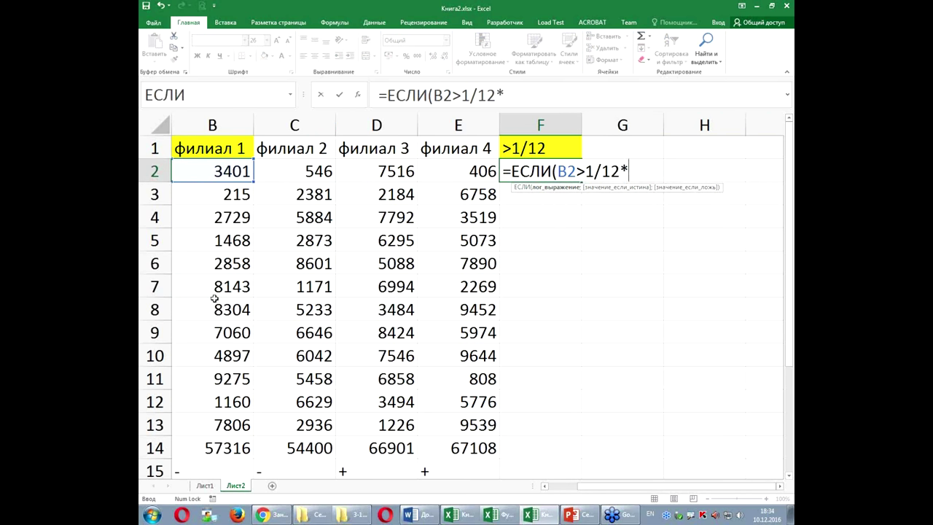
left_click(197, 447)
key("F4")
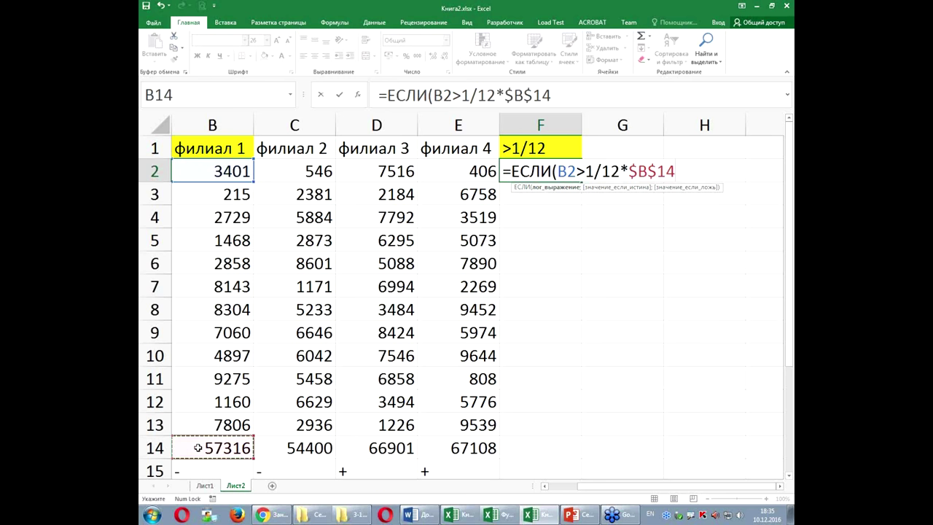
type(";")
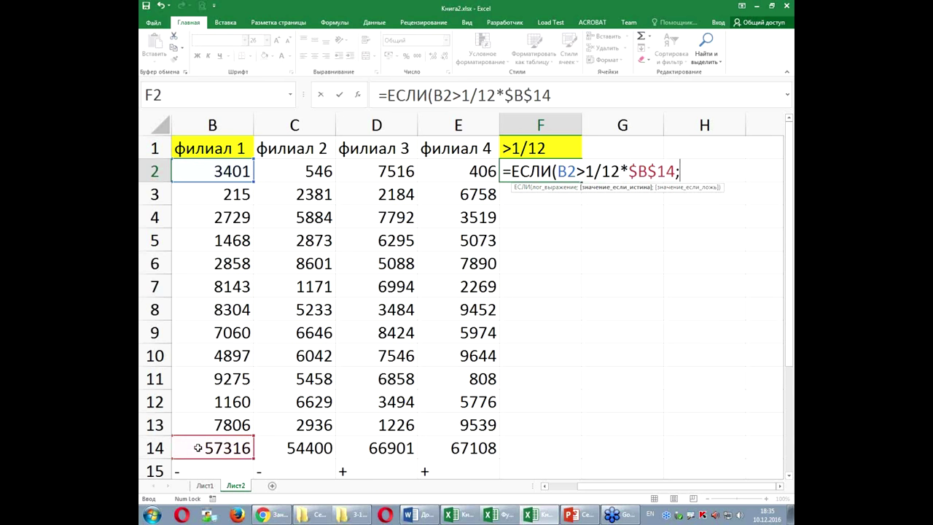
key("alt+shift")
type("\"")
type("Моло")
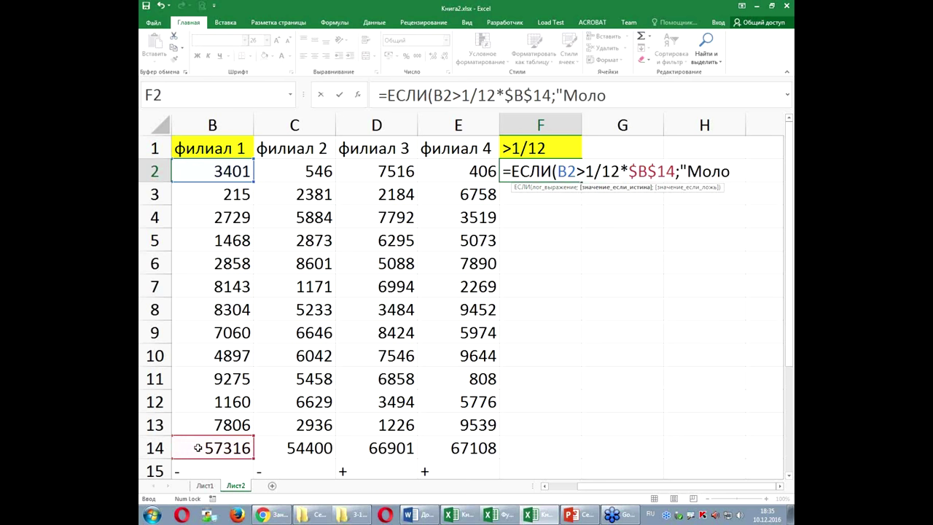
type("дцы")
type("\"")
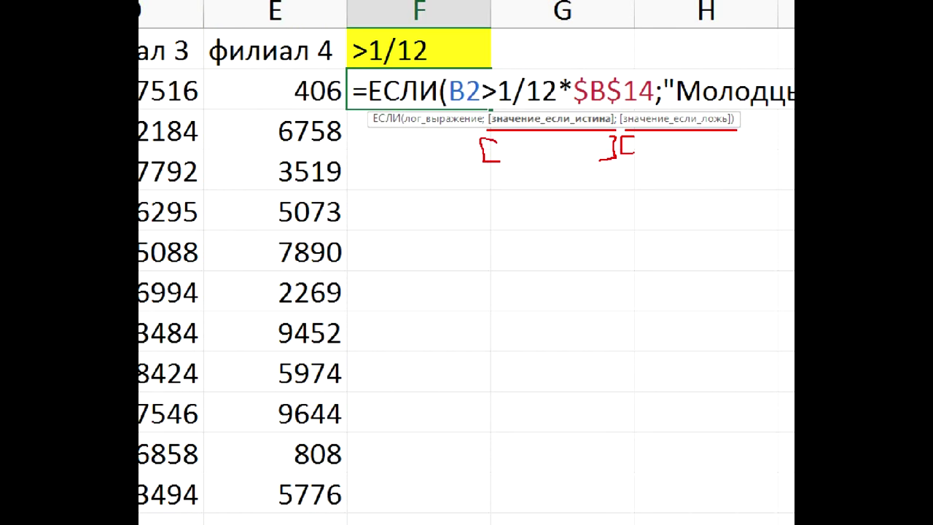
Mark the value-if-false argument as skipped with annotations, then clear them
left_click_drag(718, 132, 721, 155)
mouse_move(647, 135)
left_mouse_down()
mouse_move(688, 169)
mouse_move(640, 166)
left_mouse_up()
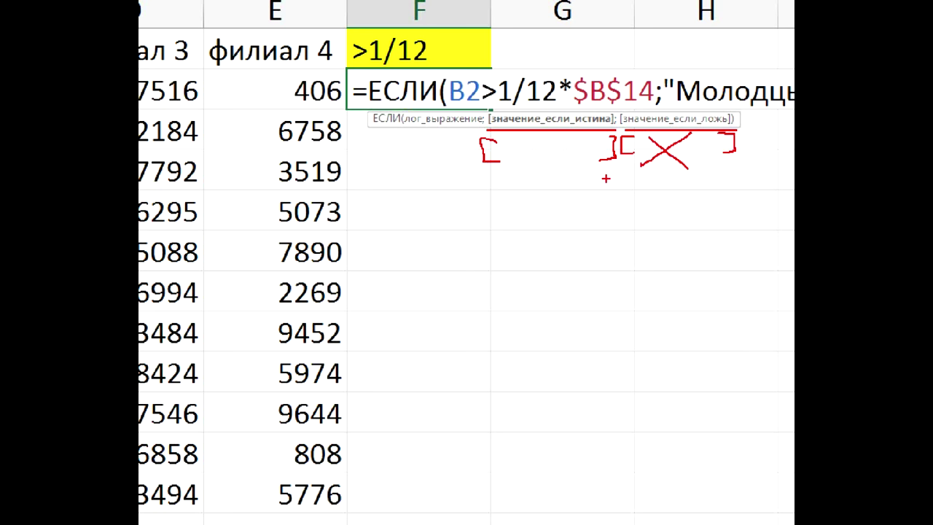
key("Escape")
type("\")")
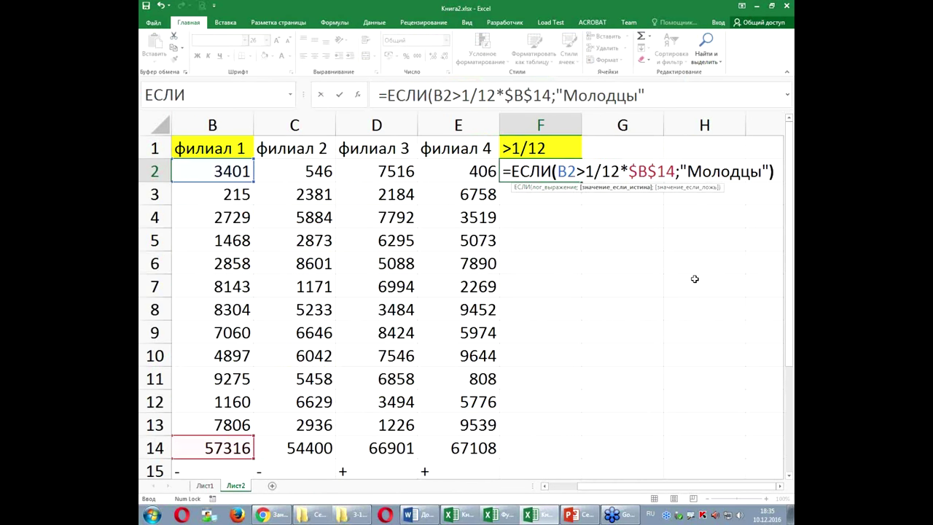
Commit the F2 IF formula and fill it down to F13
key("Return")
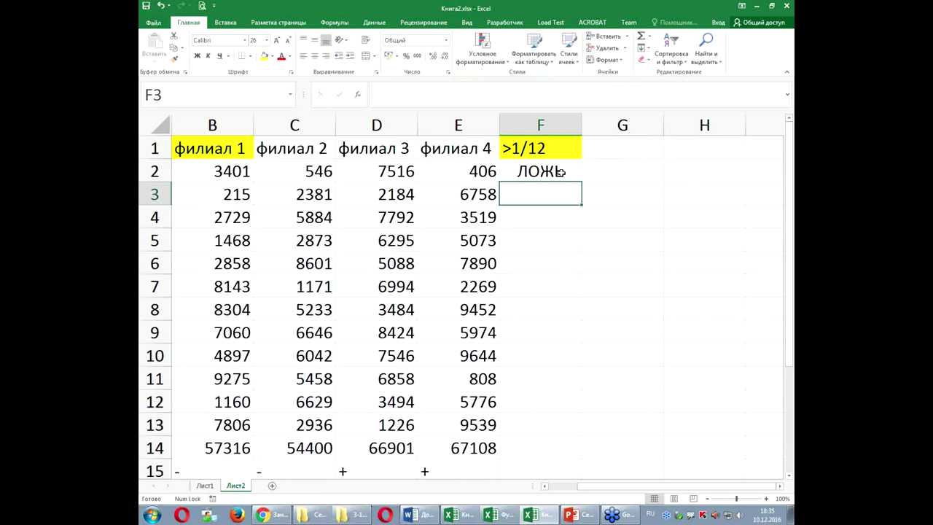
left_click(561, 172)
mouse_move(581, 182)
left_mouse_down()
mouse_move(572, 447)
mouse_move(573, 436)
left_mouse_up()
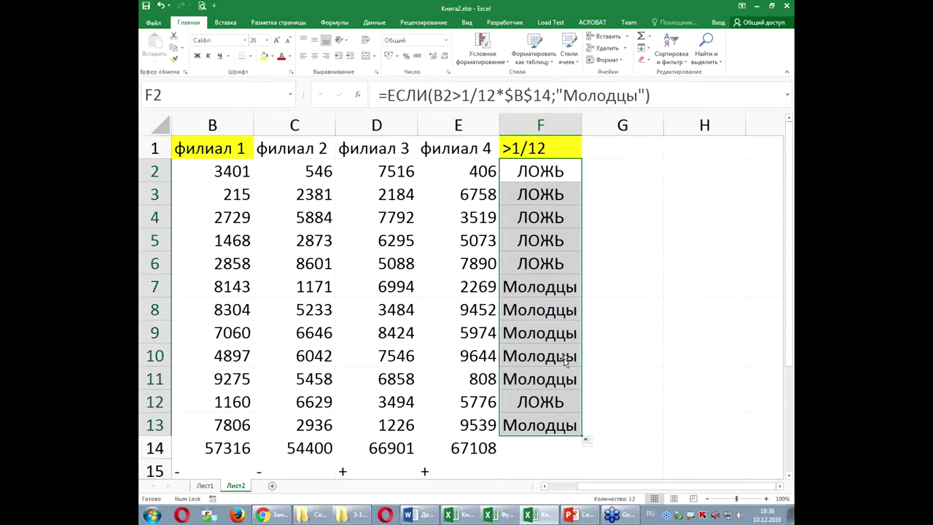
Widen column F to fit Молодцы and glance at the PowerPoint slide
left_click_drag(581, 123, 614, 123)
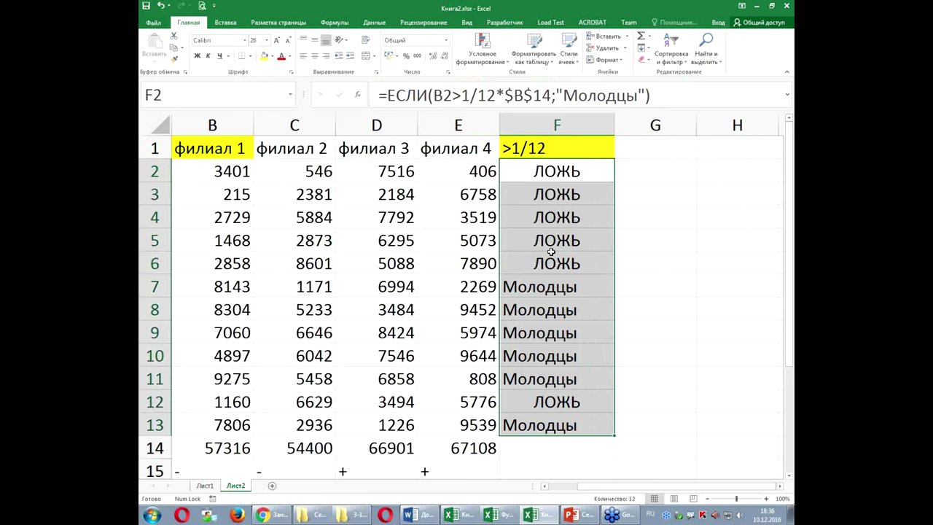
left_click(583, 519)
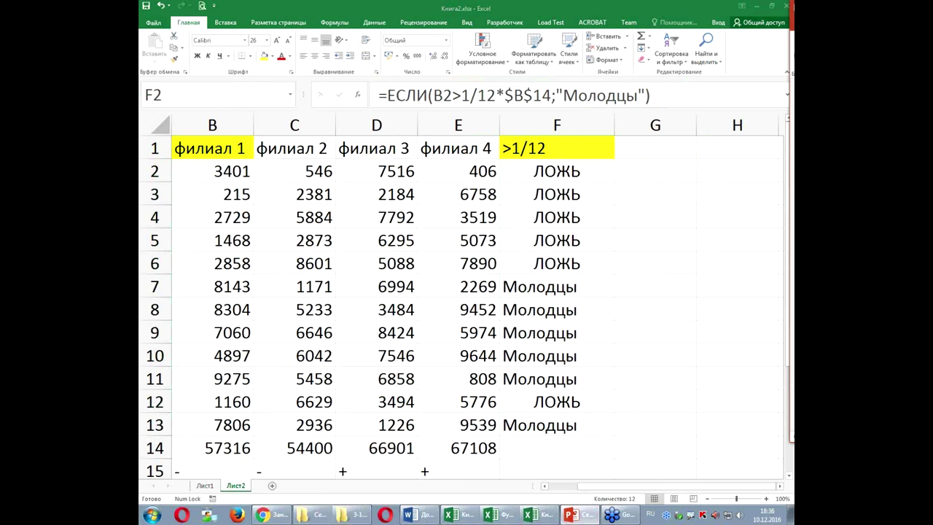
left_click(572, 170)
left_click(580, 170)
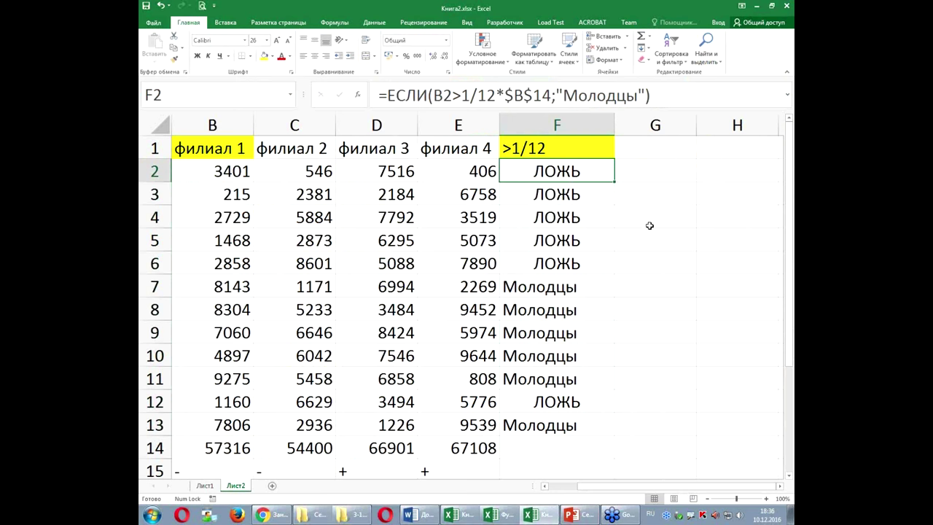
scroll(285, 430, "down", 1)
Enter неполная ЕСЛИ, 0, "" and "текст" in cells A20 through D20
scroll(284, 430, "down", 3)
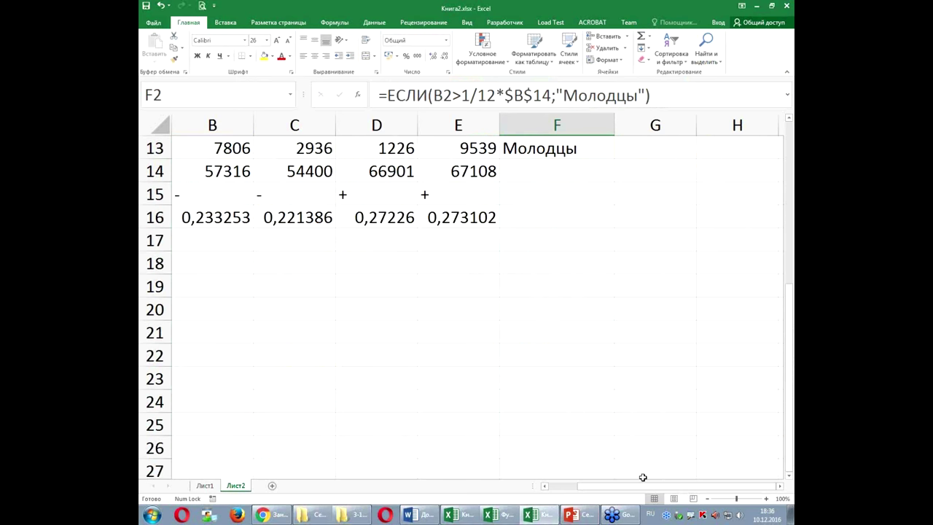
left_click_drag(640, 486, 432, 462)
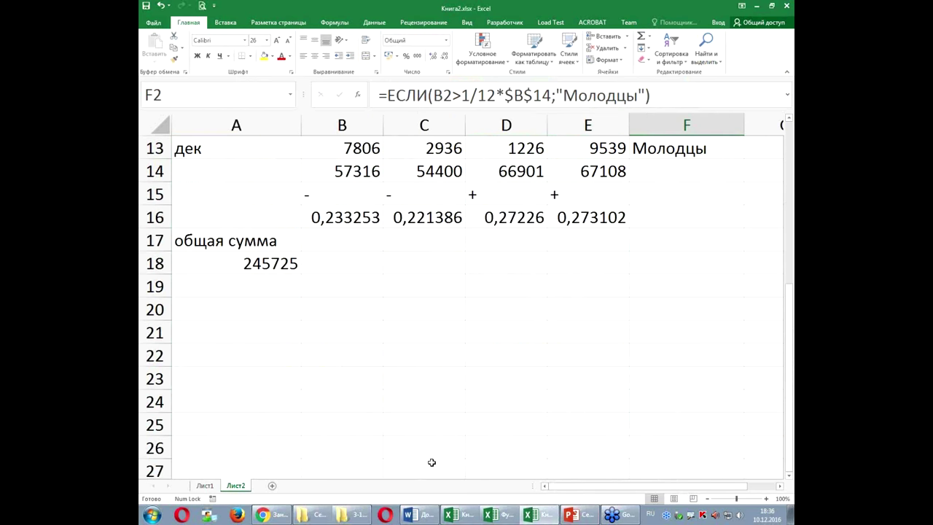
left_click(197, 312)
type("неполная Е")
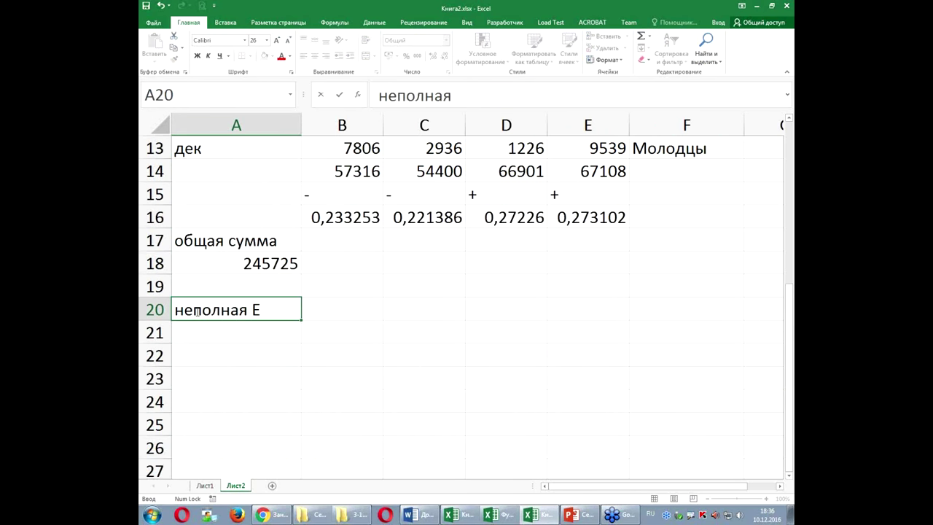
type("СЛИ")
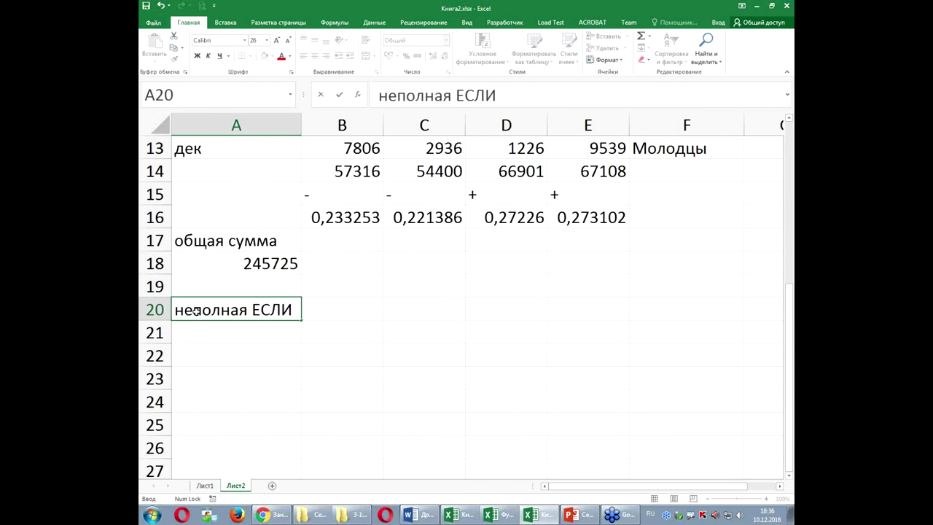
key("Tab")
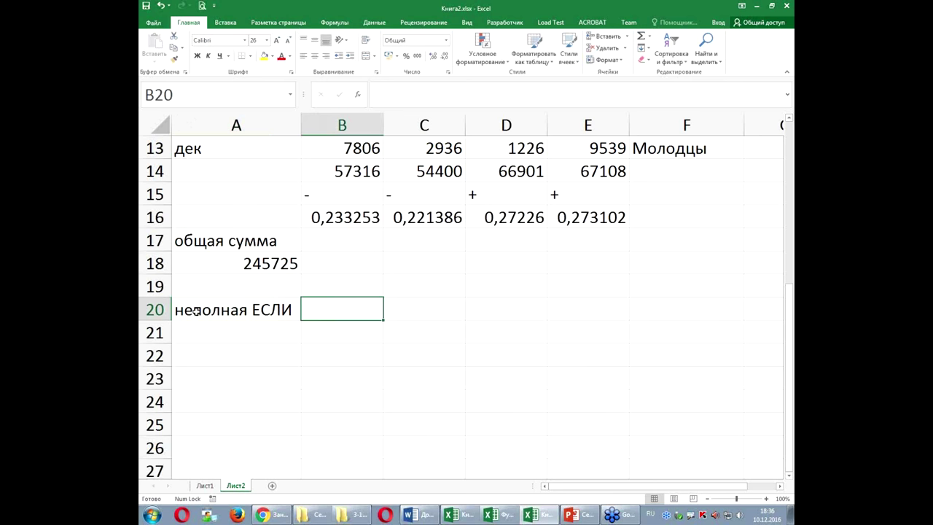
type("0")
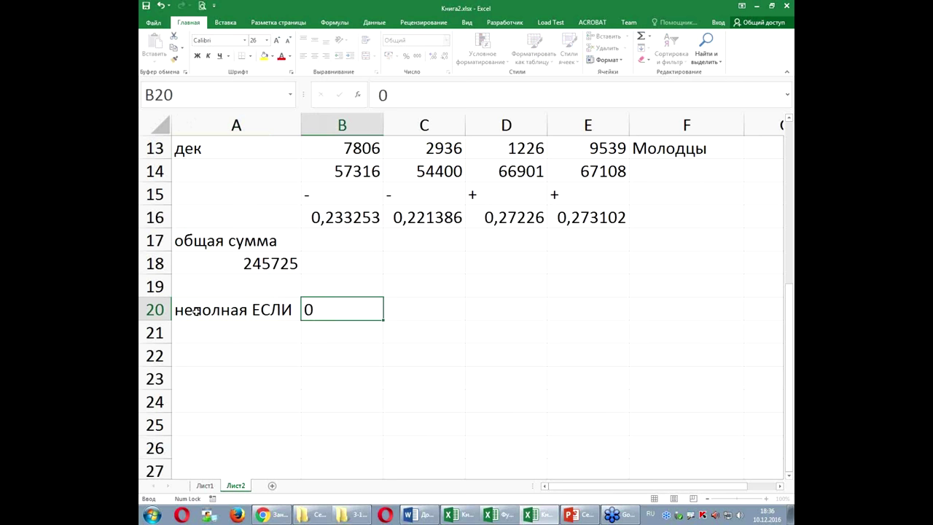
key("Tab")
type("\"\"")
key("Return")
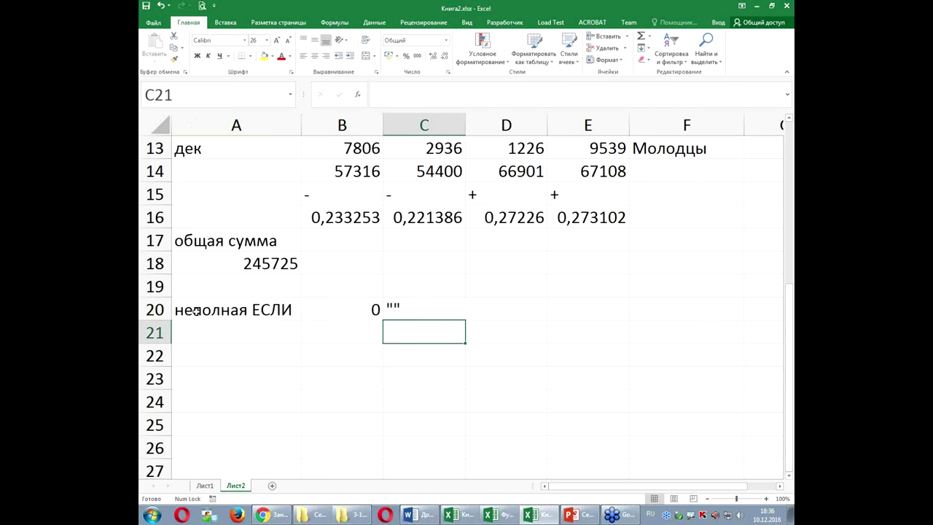
key("Right")
key("Up")
type("\"текст\"")
key("Return")
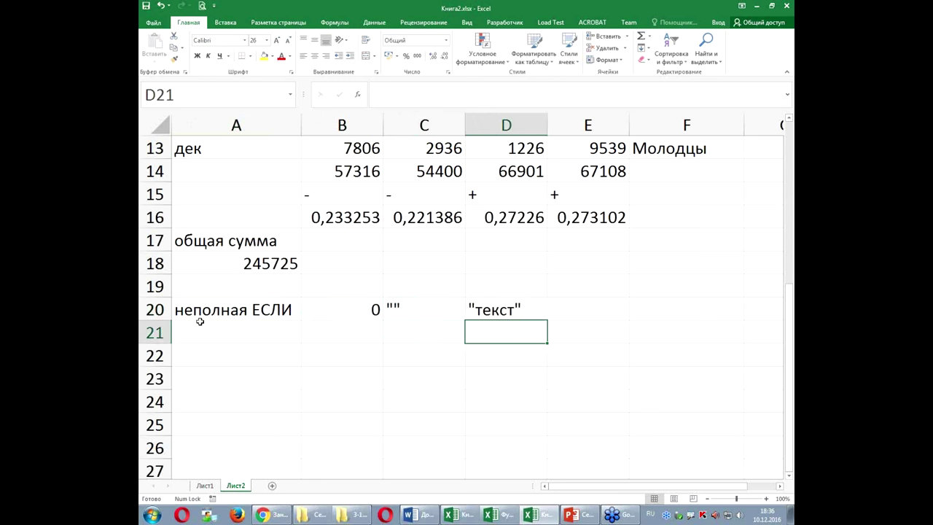
Make the A20:D20 note red and bold
left_click_drag(321, 309, 463, 308)
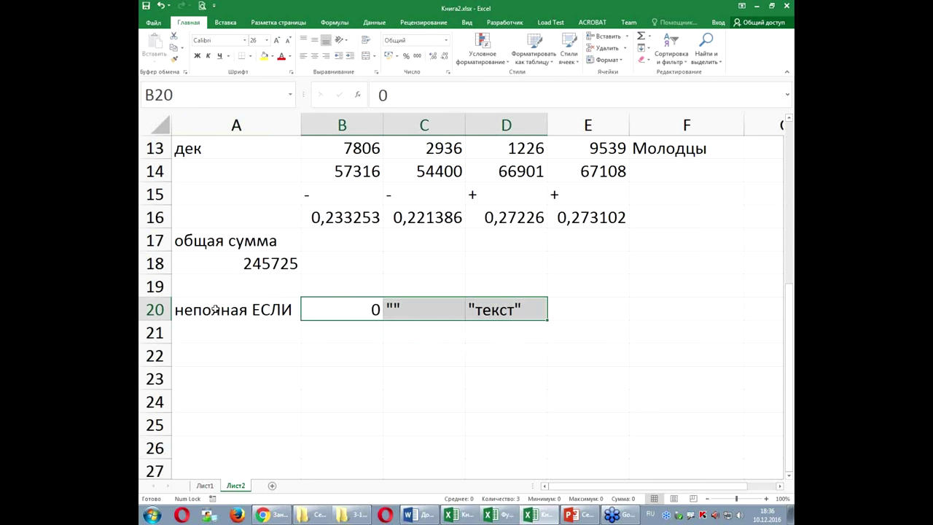
left_click_drag(211, 309, 503, 309)
left_click(281, 55)
left_click(197, 55)
left_click(317, 364)
Add the wrapped label числовые столбцы in B21
left_click(339, 309)
left_click(350, 333)
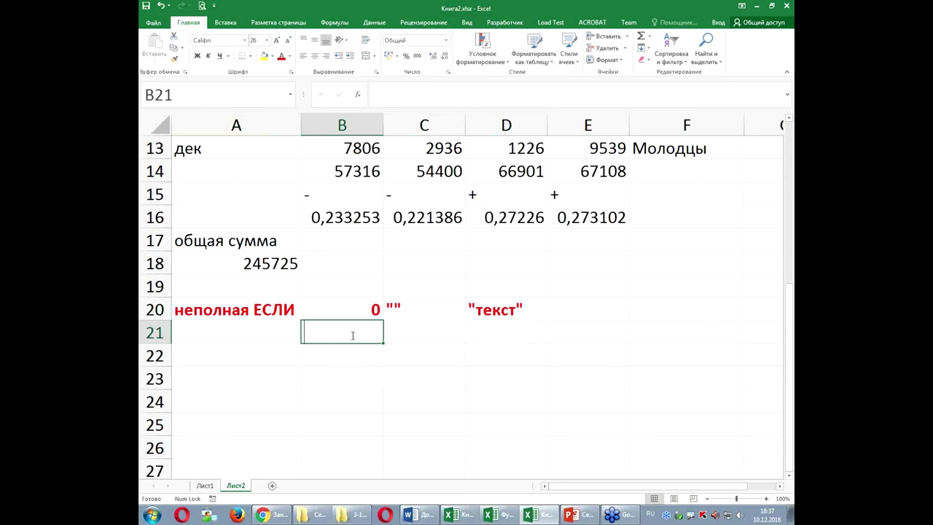
type("числовые столбцы")
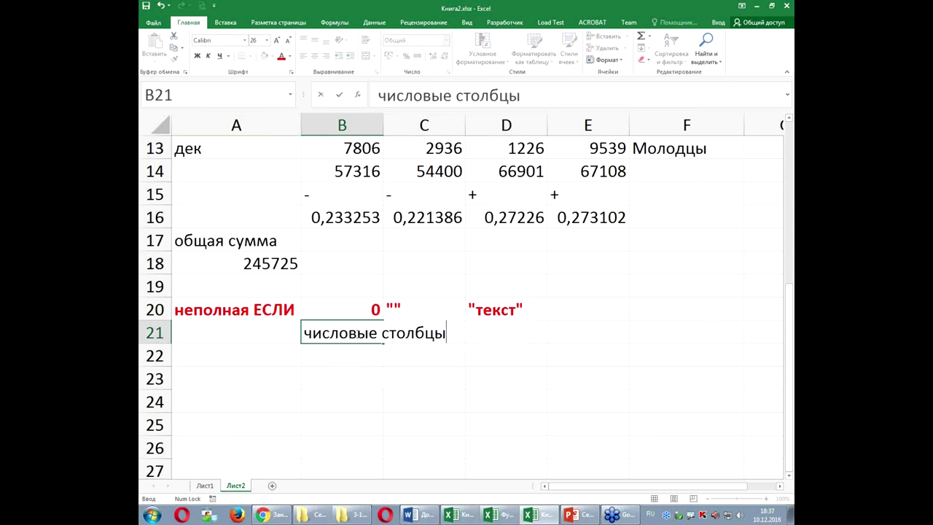
left_click_drag(346, 397, 344, 381)
left_click(338, 329)
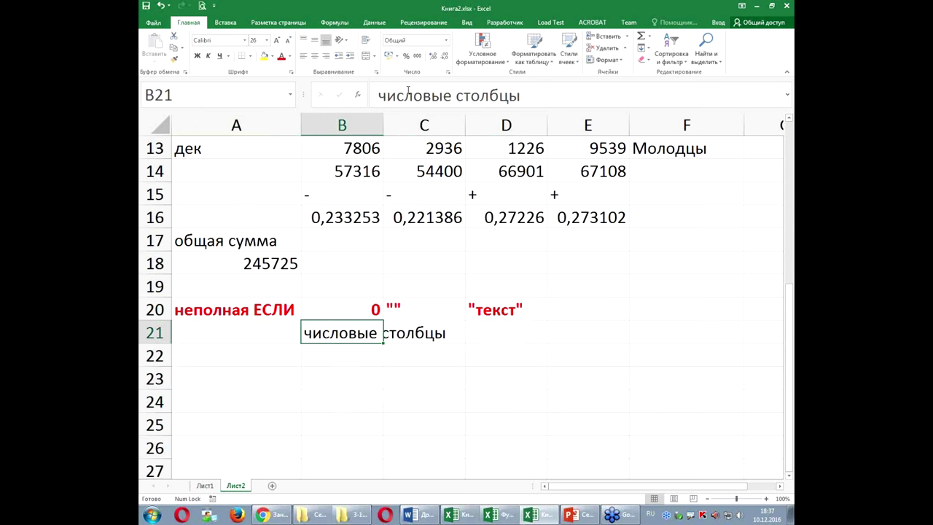
left_click(366, 40)
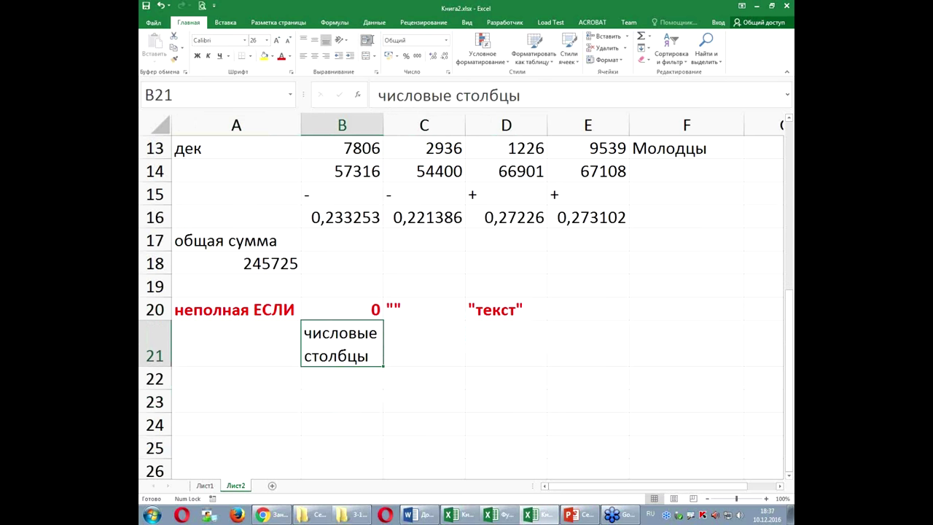
Merge C21:D21 and label it текстовые столбцы
left_click(414, 307)
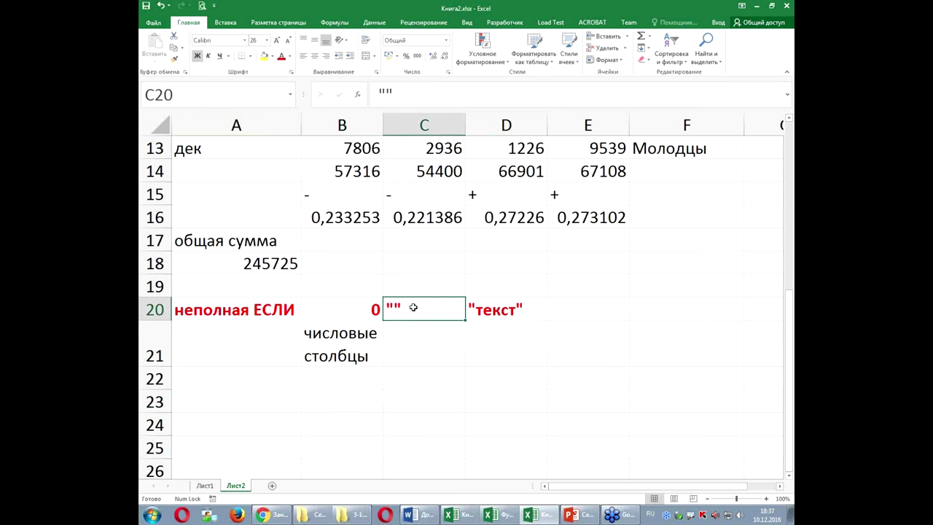
left_click_drag(409, 336, 477, 336)
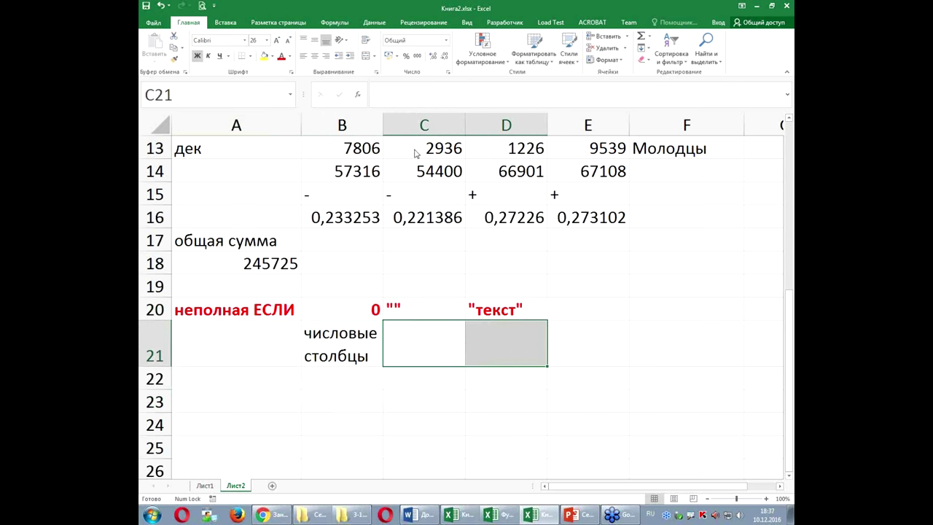
left_click(366, 55)
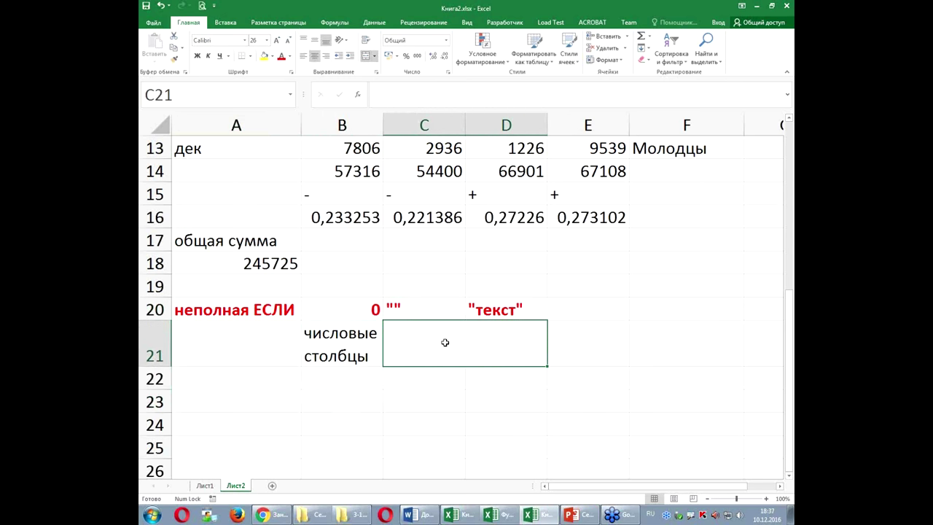
type("те")
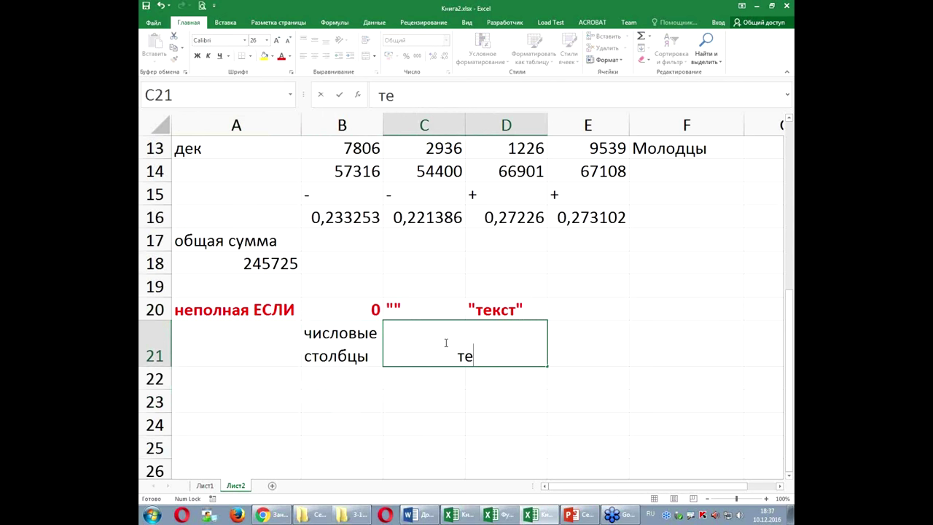
type("кстовые столбцы")
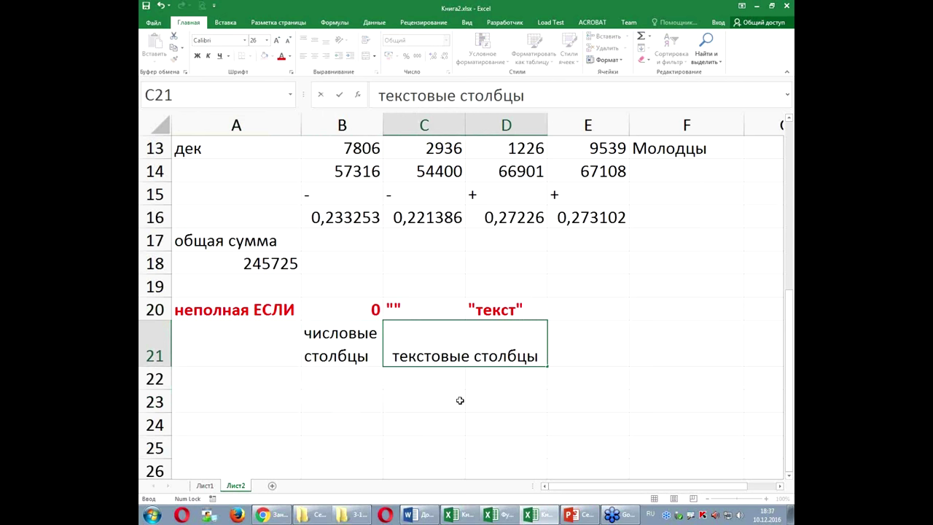
left_click(460, 400)
left_click(428, 312)
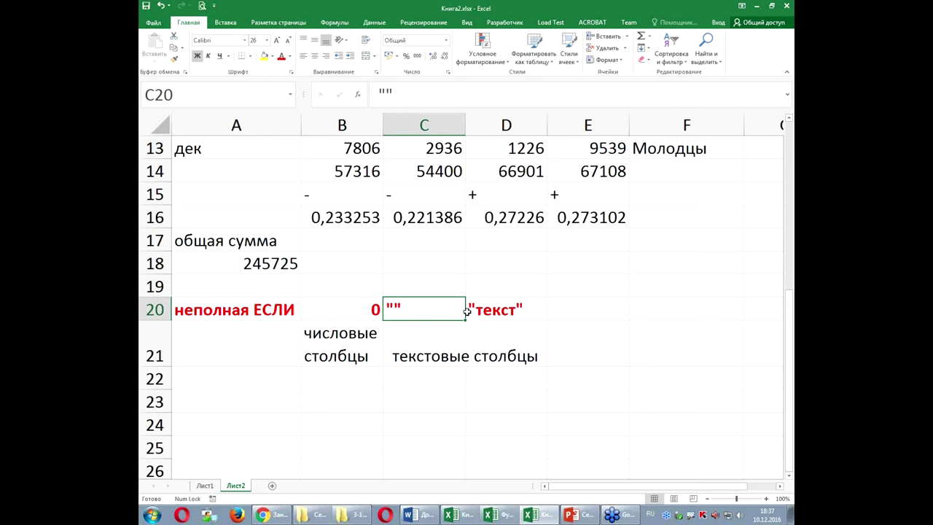
left_click(435, 342)
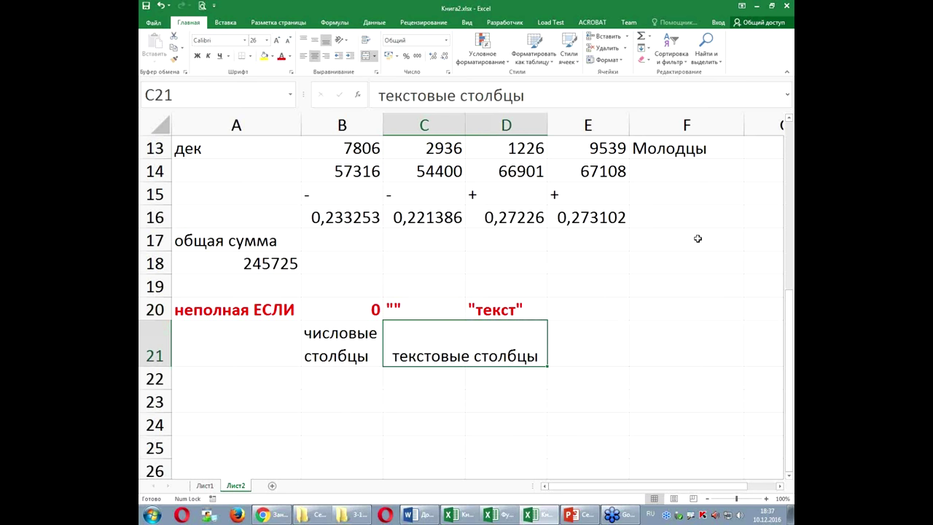
scroll(699, 209, "up", 4)
Review the Молодцы results in column F against the empty-quotes example
left_click(687, 128)
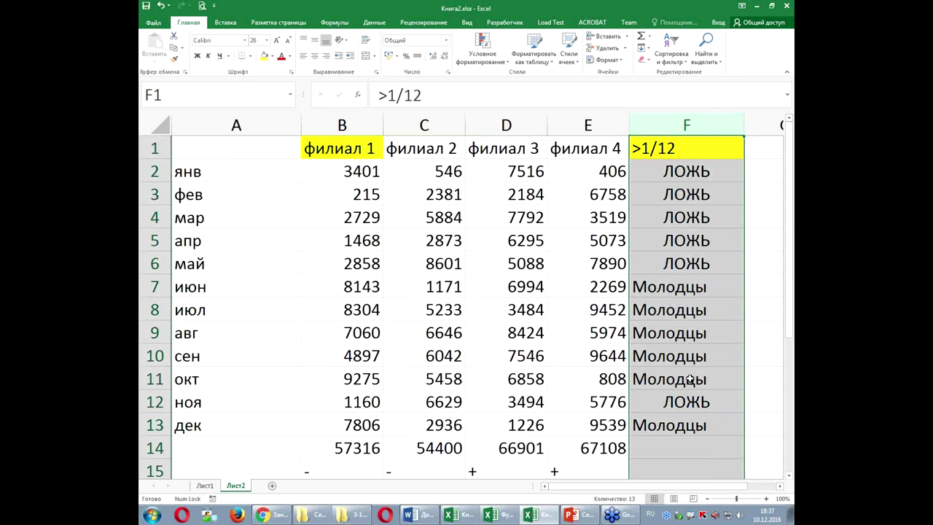
left_click_drag(678, 290, 678, 377)
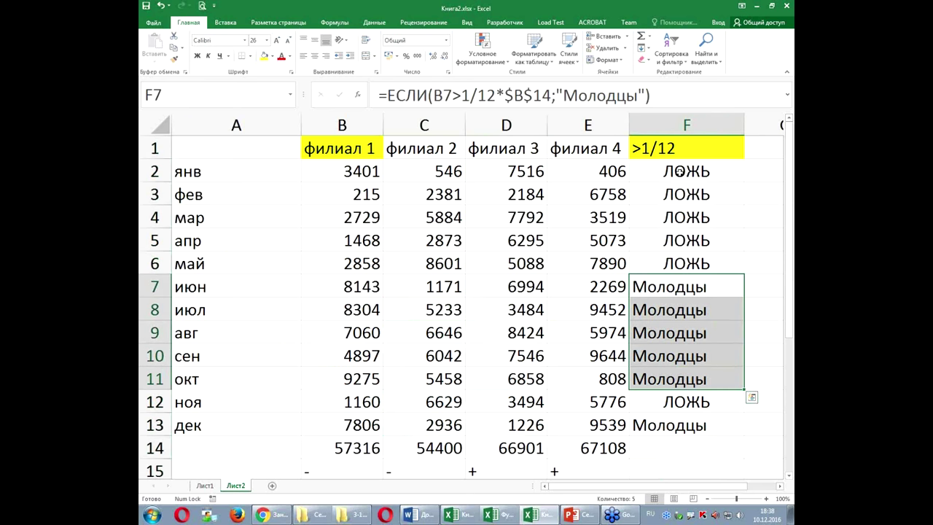
scroll(517, 296, "down", 4)
left_click(415, 309)
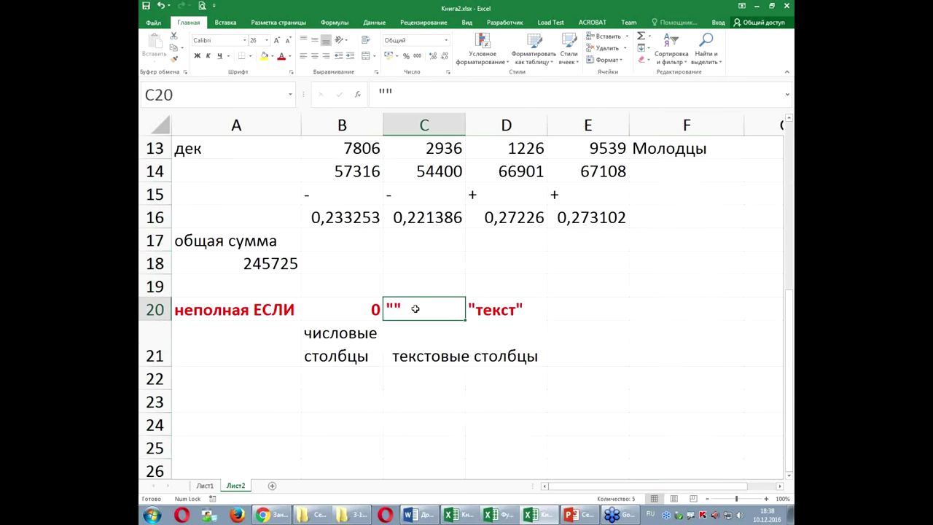
scroll(669, 285, "up", 1)
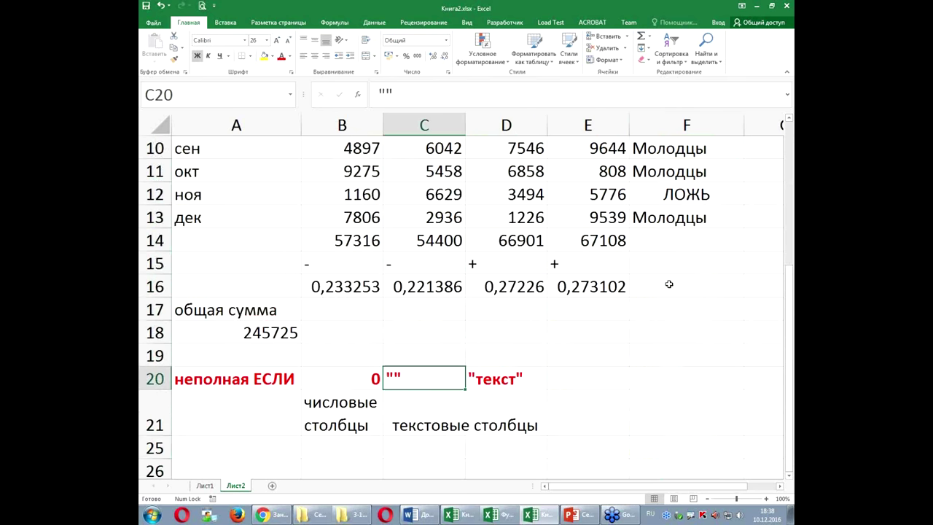
scroll(669, 284, "up", 3)
Add ;"" as the false result to the F2 formula and refill F2:F13
left_click(648, 167)
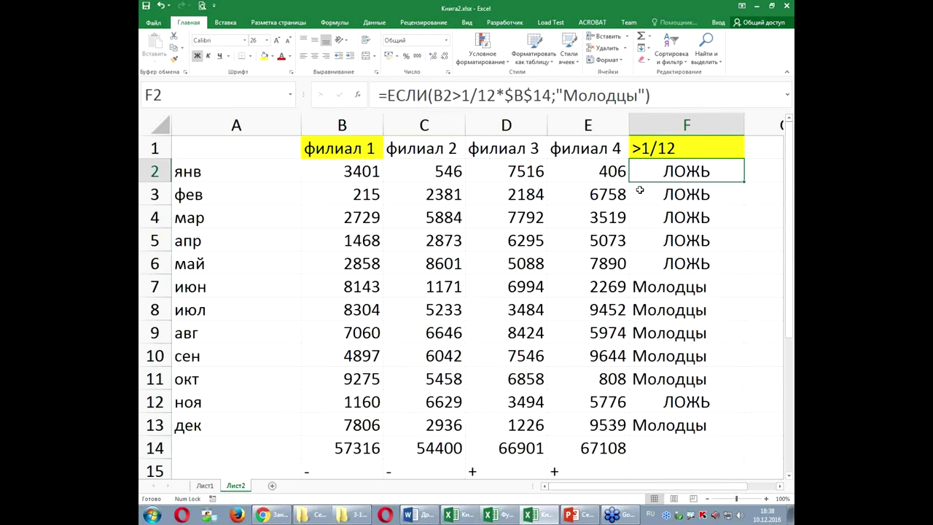
left_click(644, 95)
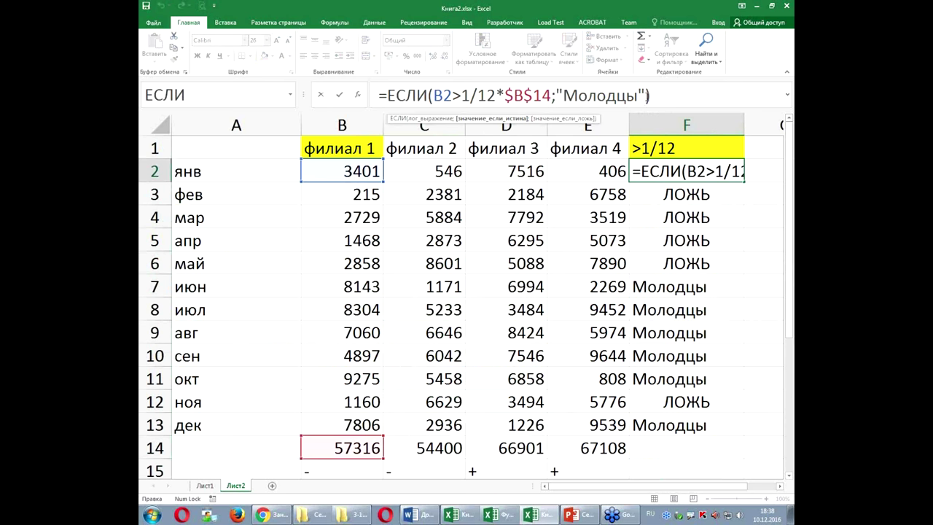
type(";")
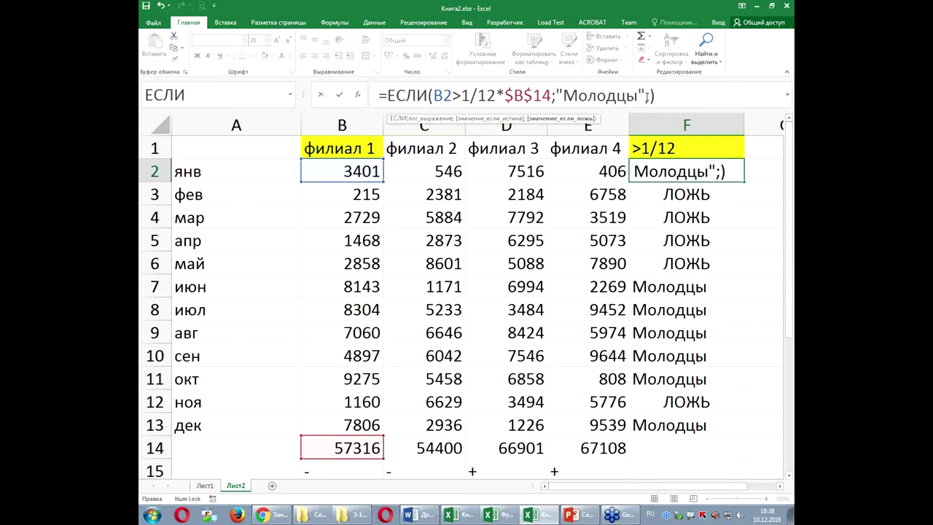
type("\"\"")
key("ctrl+Return")
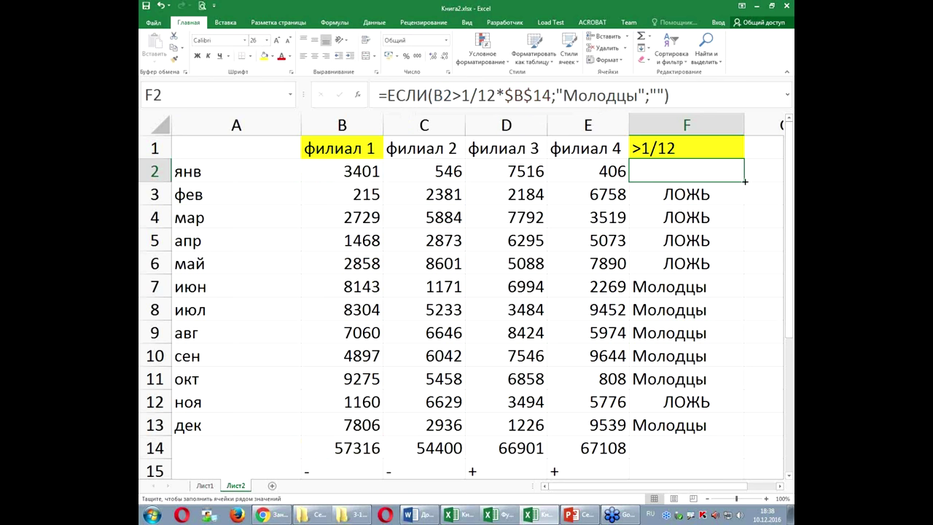
left_click_drag(745, 181, 744, 432)
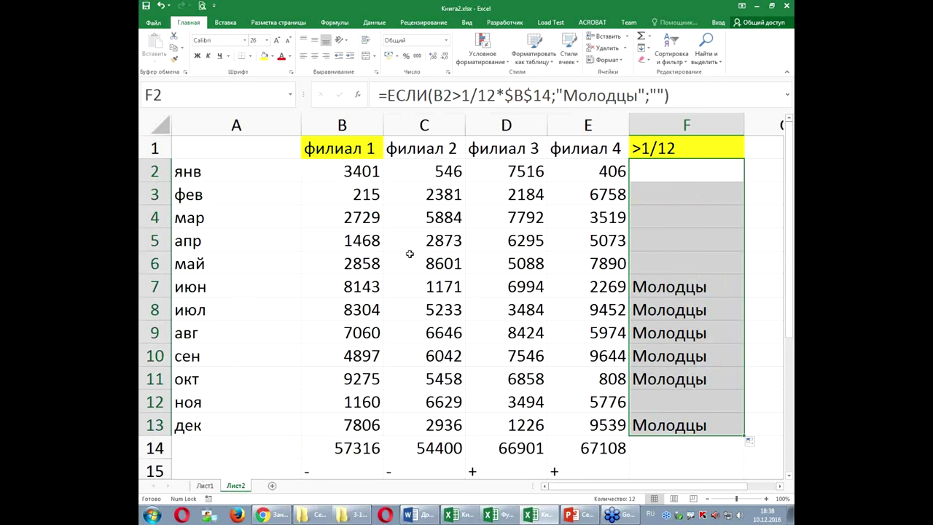
scroll(410, 254, "down", 6)
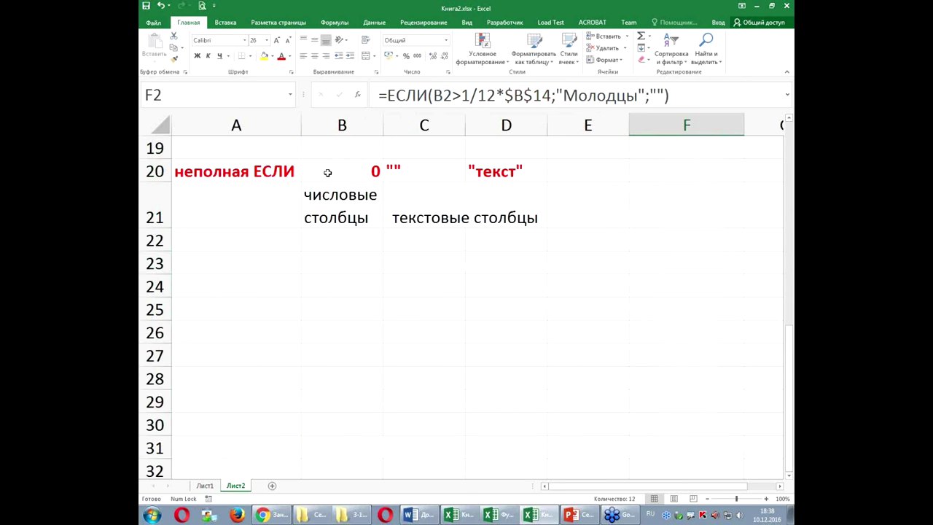
Return to the top of the table and select G1 for a new column header
left_click_drag(328, 173, 498, 212)
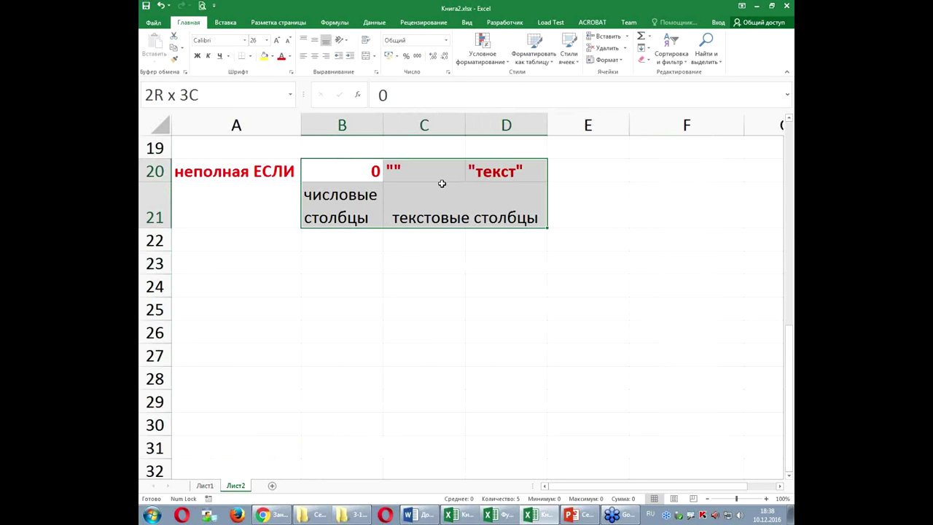
left_click_drag(358, 171, 423, 172)
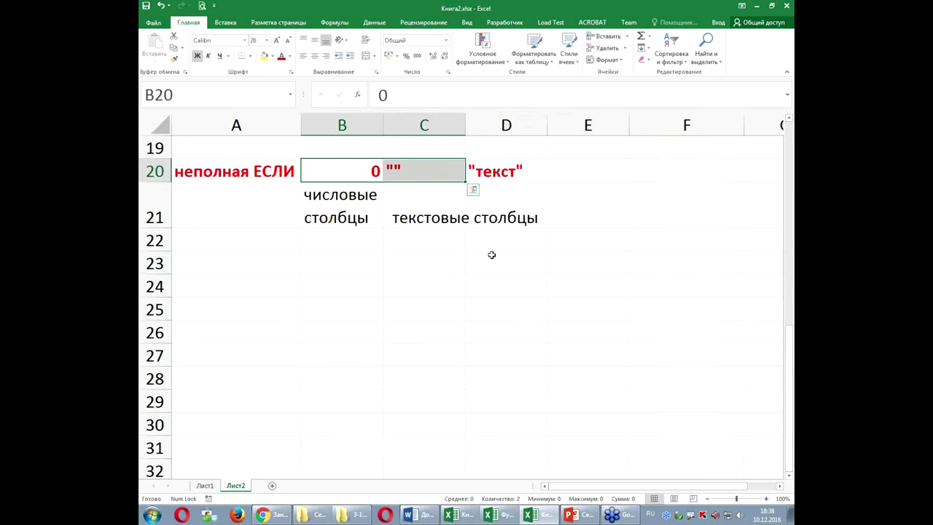
scroll(498, 235, "up", 1)
scroll(498, 234, "up", 5)
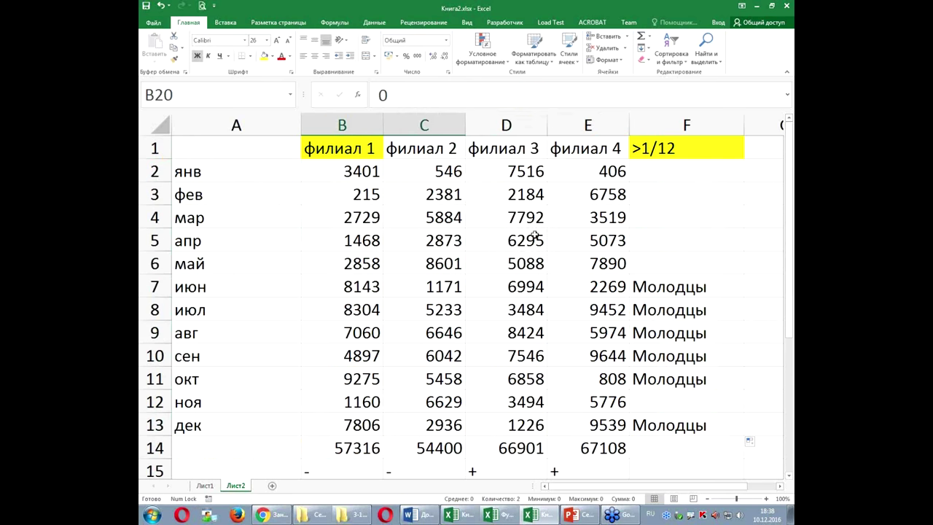
scroll(532, 233, "down", 3, "ctrl")
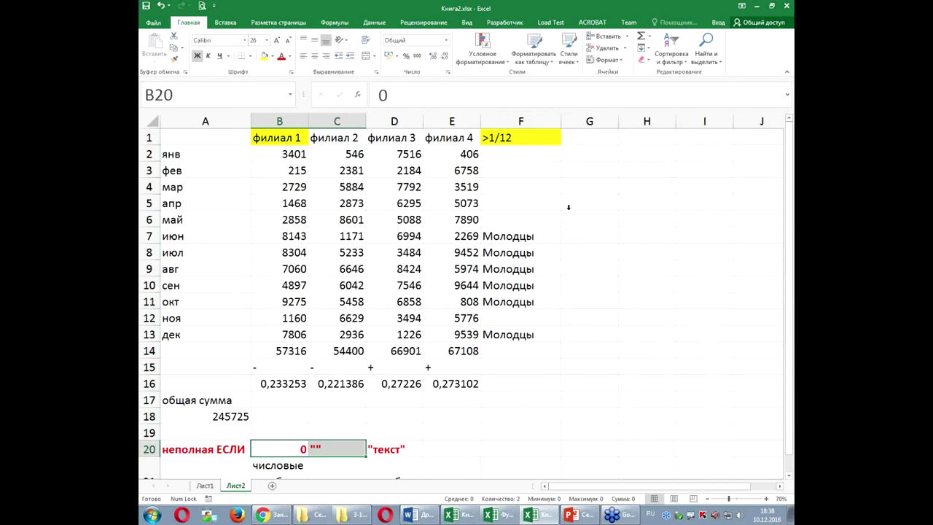
left_click(591, 157)
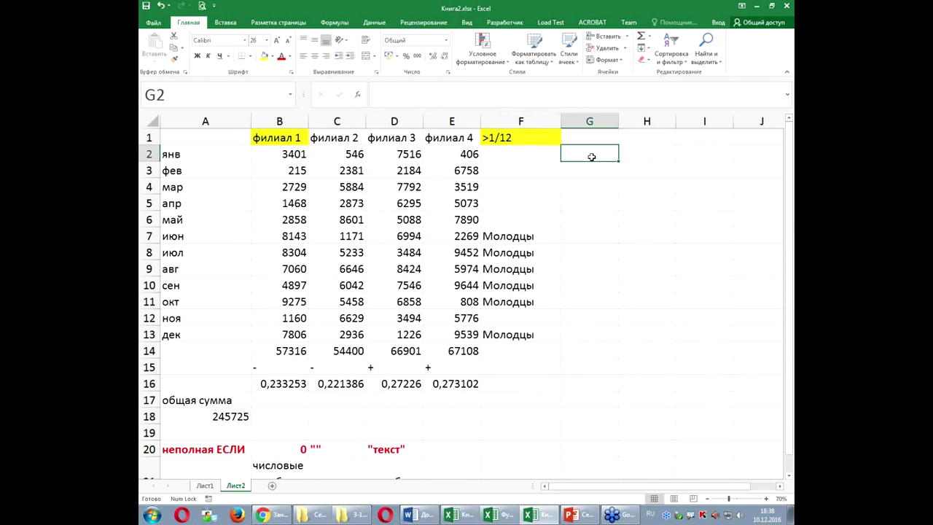
left_click(604, 132)
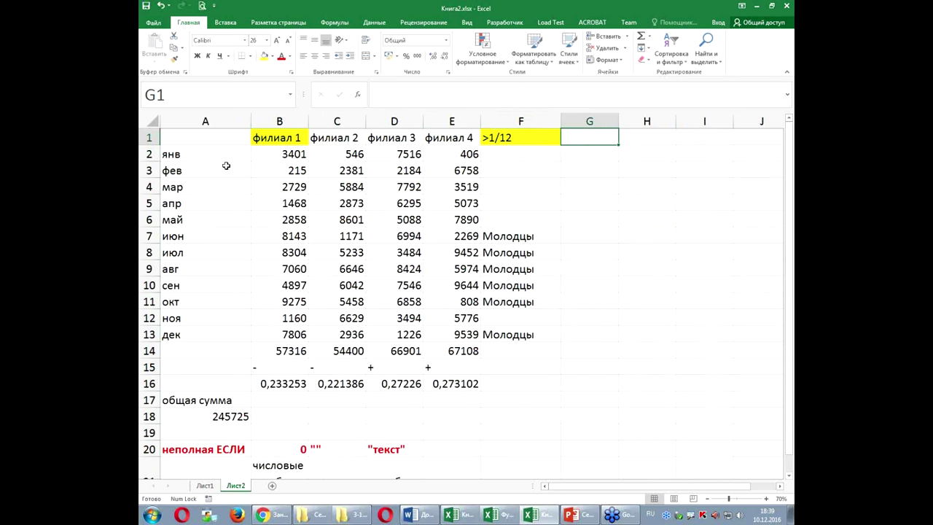
Add the yellow G1 header '>5000, 2% премии' and widen column G to fit it
key("alt+shift")
type(">5000, 2")
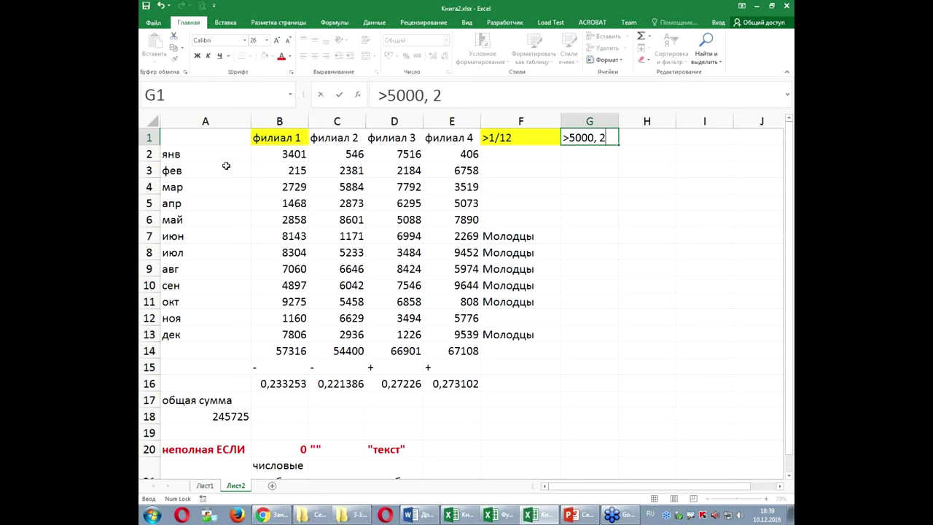
type("% ")
type("пре")
type("мии")
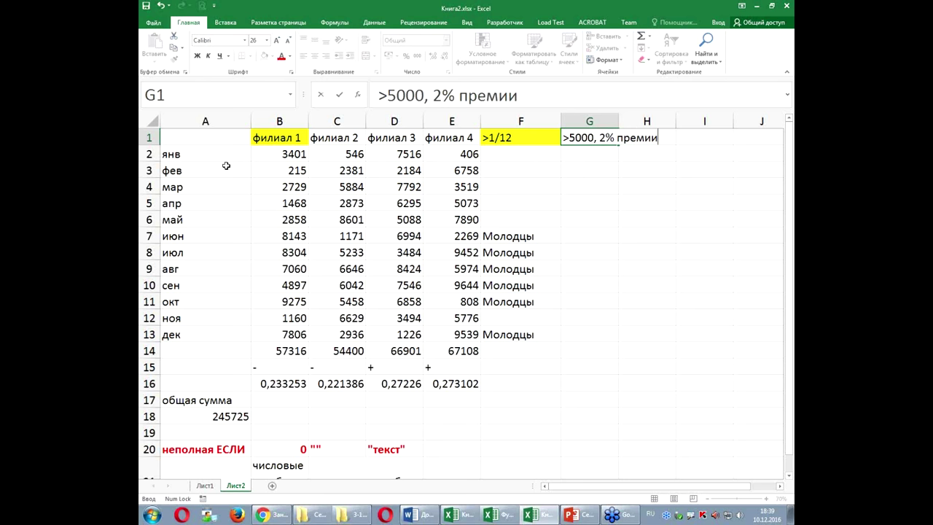
key("Return")
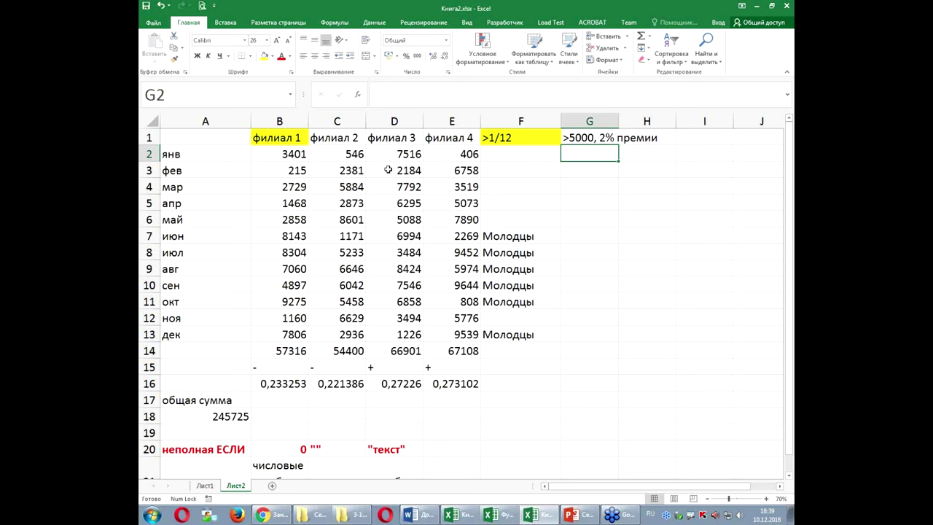
left_click(586, 136)
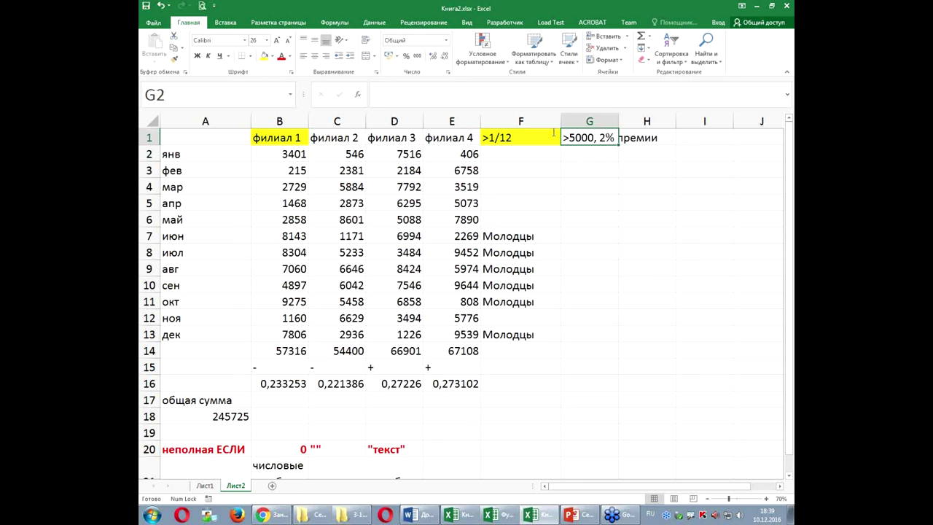
left_click(265, 56)
left_click_drag(619, 121, 674, 121)
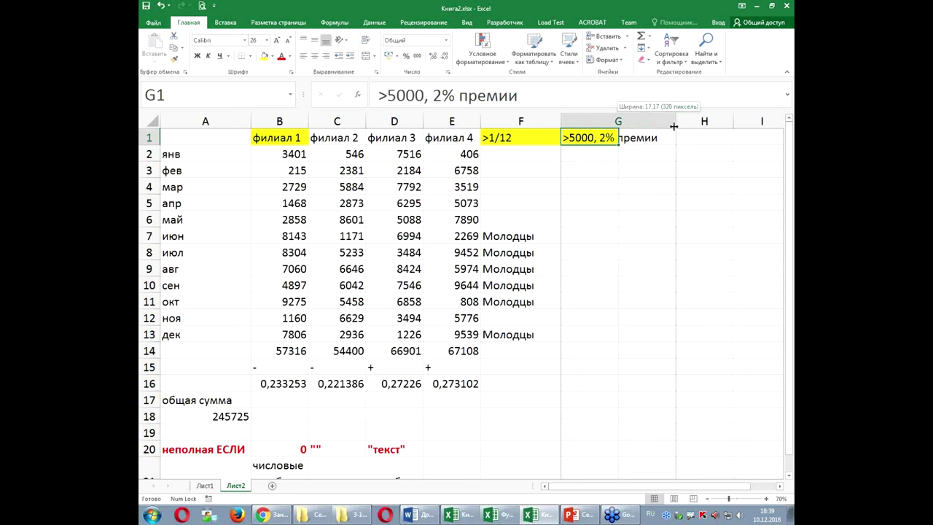
left_click(624, 155)
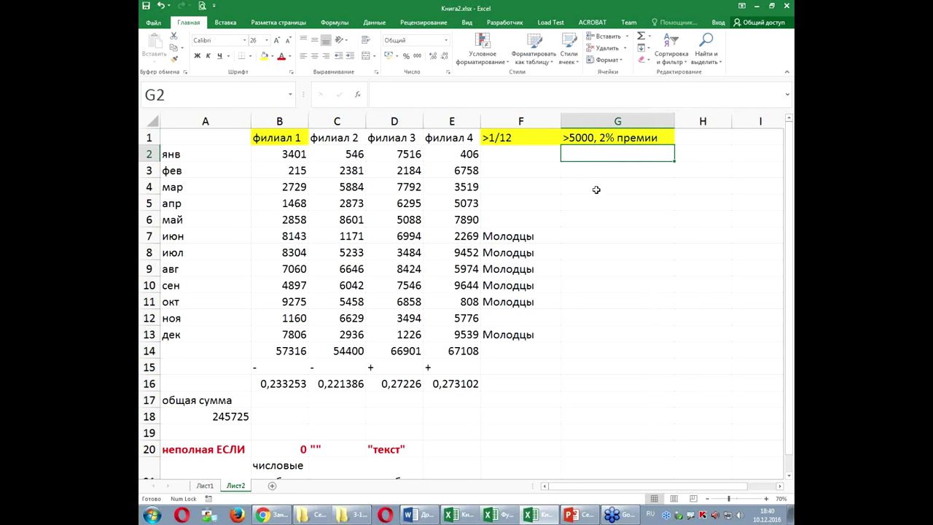
Enter =ЕСЛИ(B2>5000;2%*B2) in G2 and fill it down to G13
type("=ес")
key("Tab")
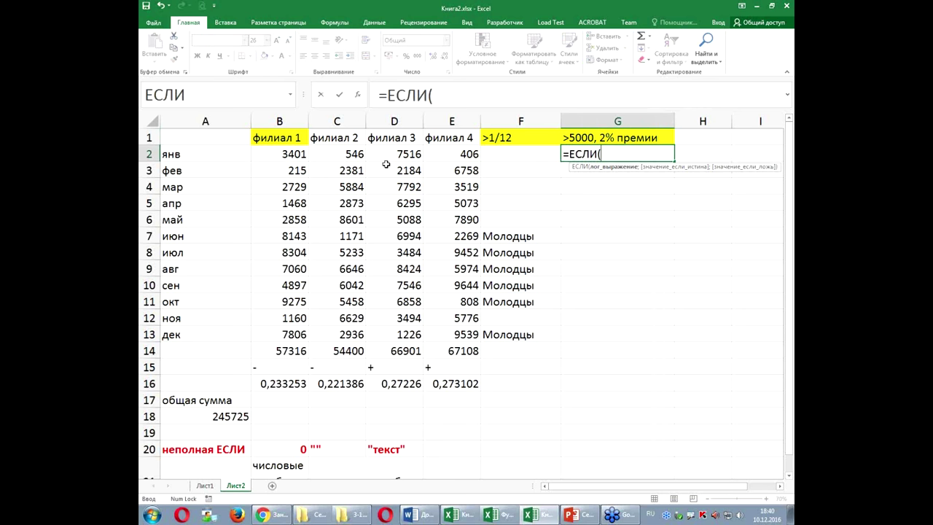
left_click(276, 155)
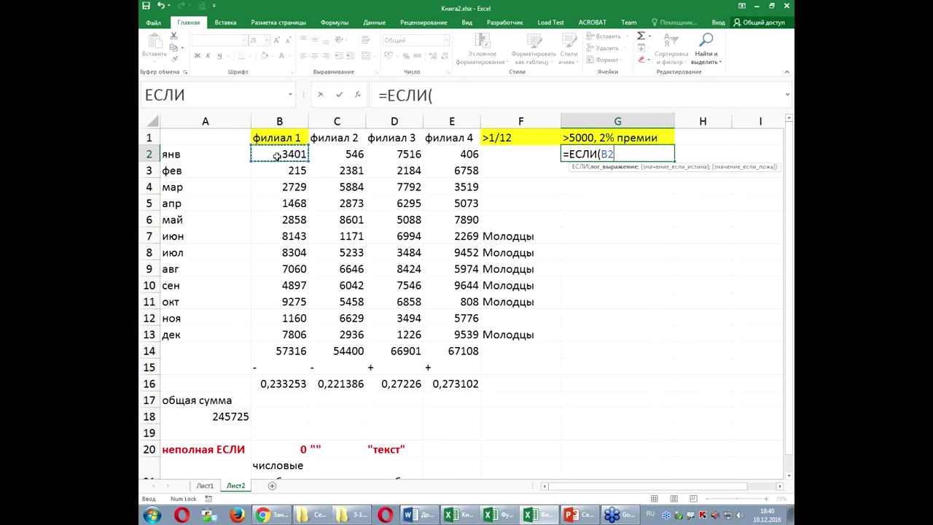
type(">")
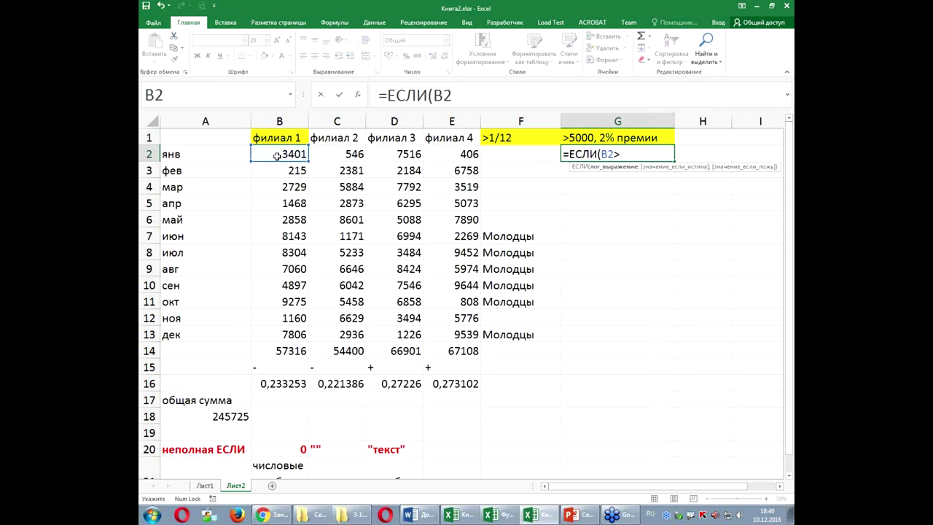
type("5000")
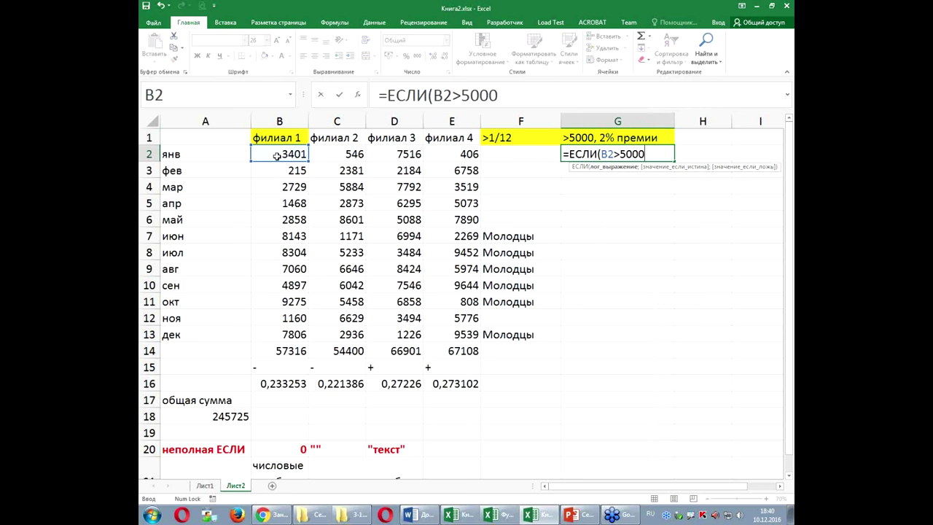
type(";")
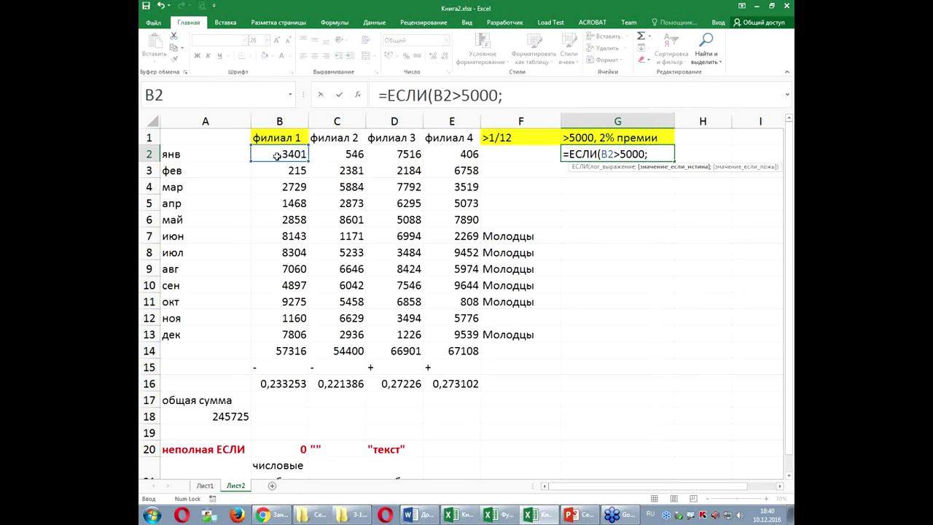
type("2%*")
left_click(274, 155)
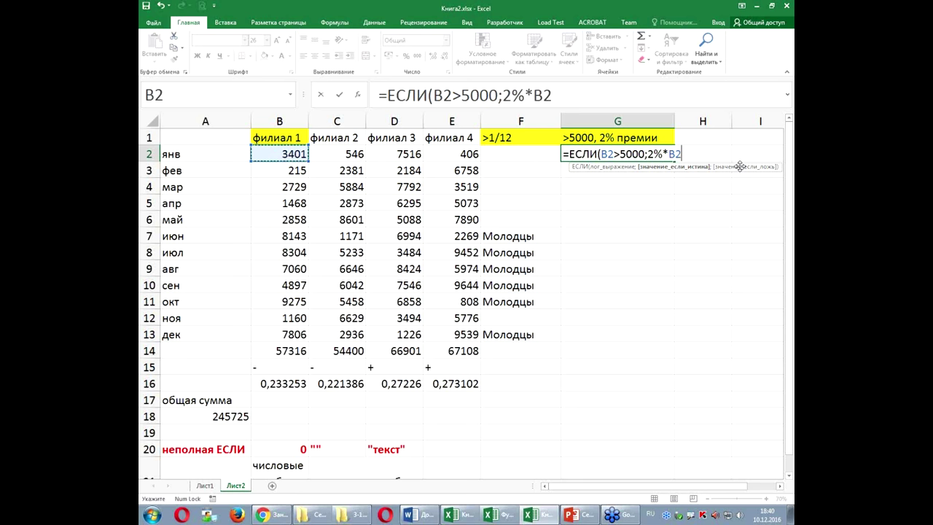
key("ctrl+Return")
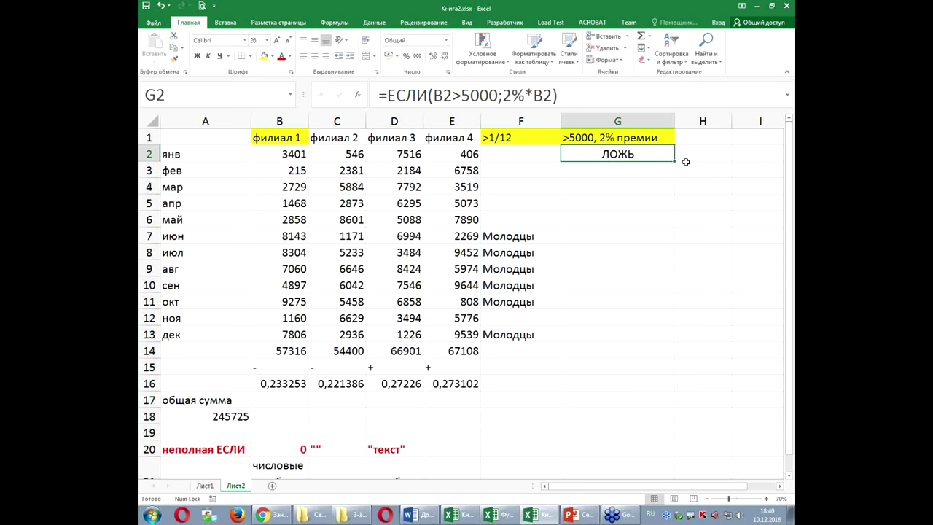
left_click_drag(672, 162, 641, 340)
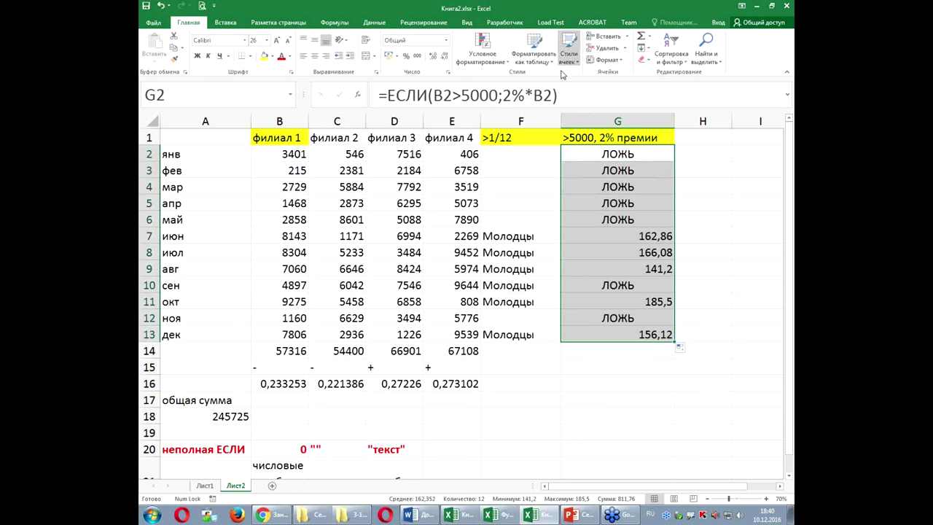
Add an empty-text false result ;"" to the bonus formula across G2:G13
left_click(554, 95)
type(";\"\"")
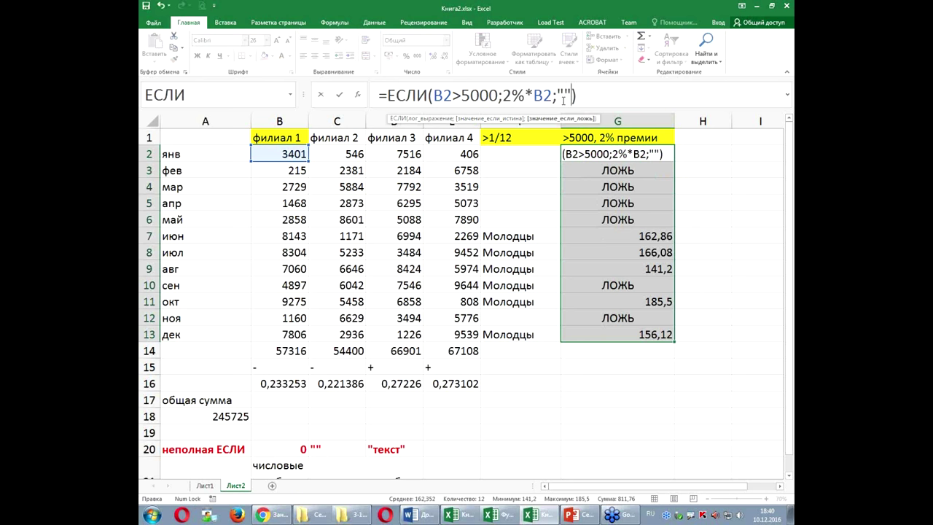
key("ctrl+Return")
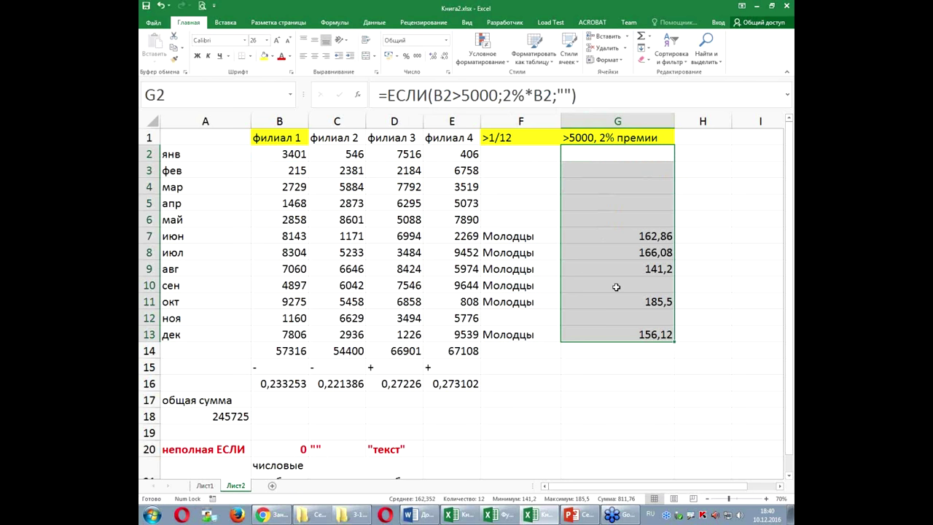
left_click(696, 149)
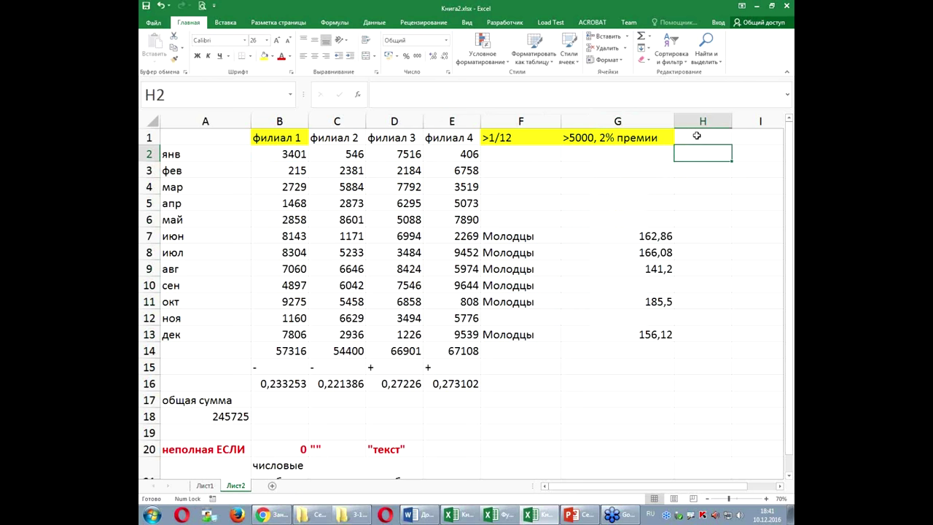
Add an ИТОГ header in H1 with =B2+G2 totals filled down column H
left_click(696, 136)
type("ИТОГ")
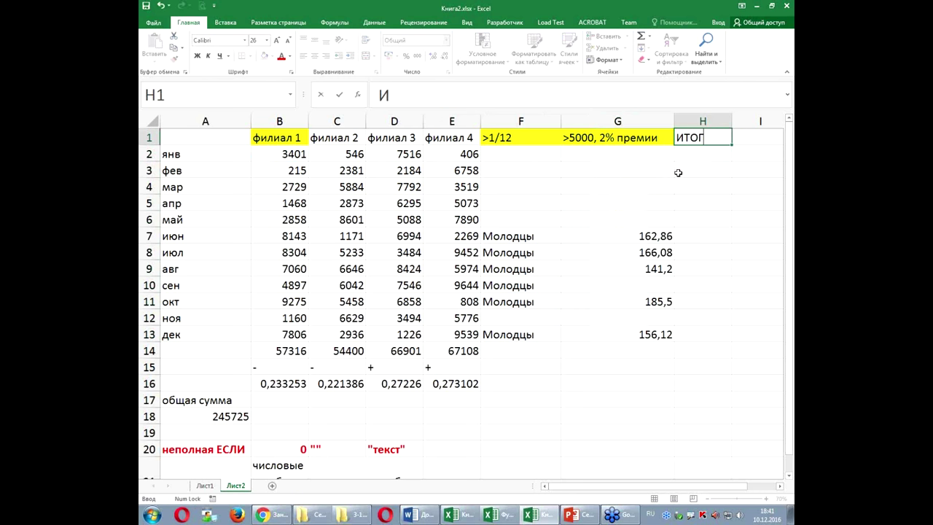
key("Return")
type("=")
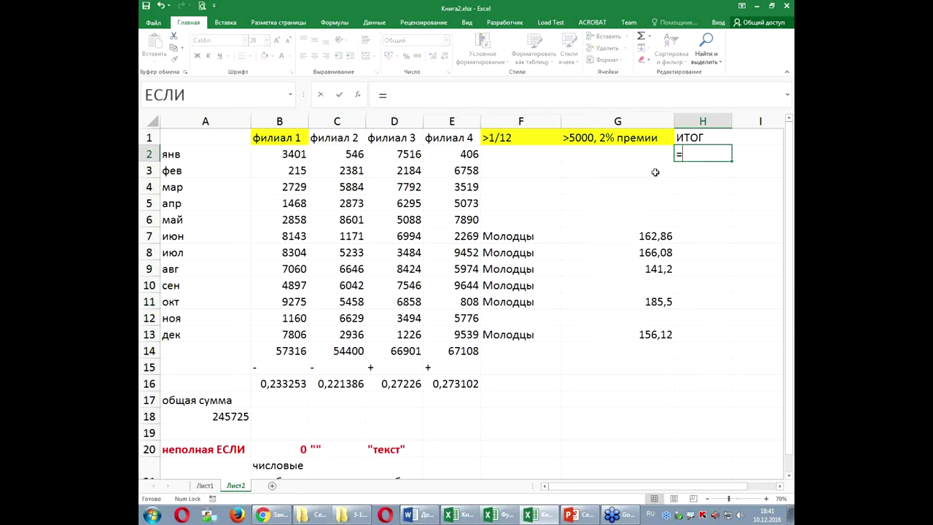
left_click(274, 151)
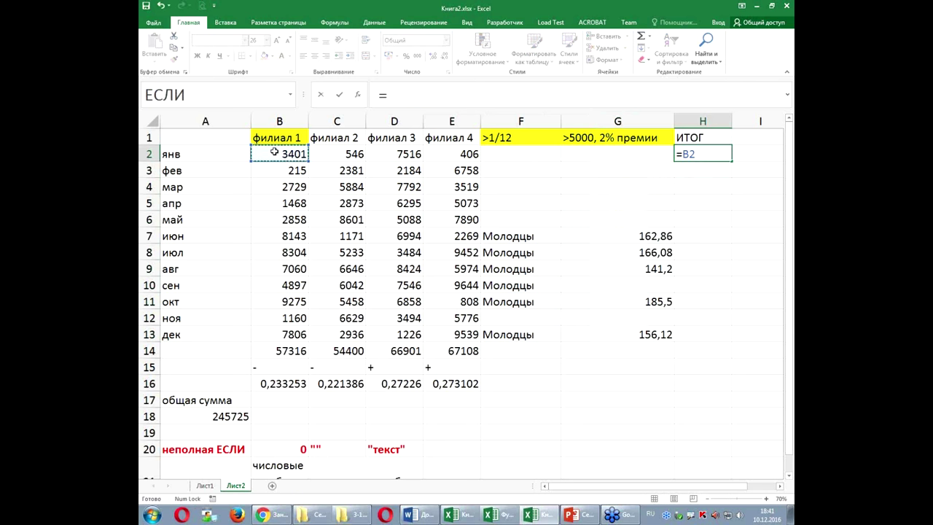
type("+")
left_click(590, 155)
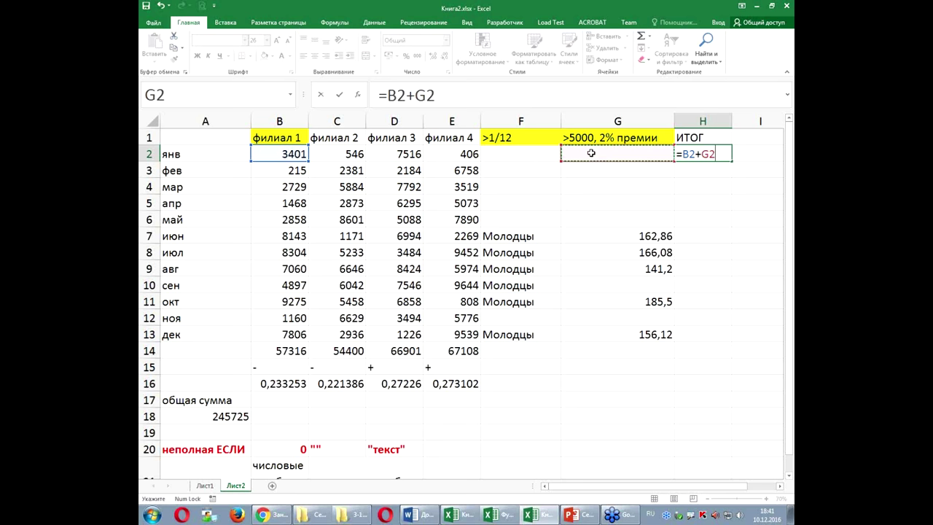
key("ctrl+Return")
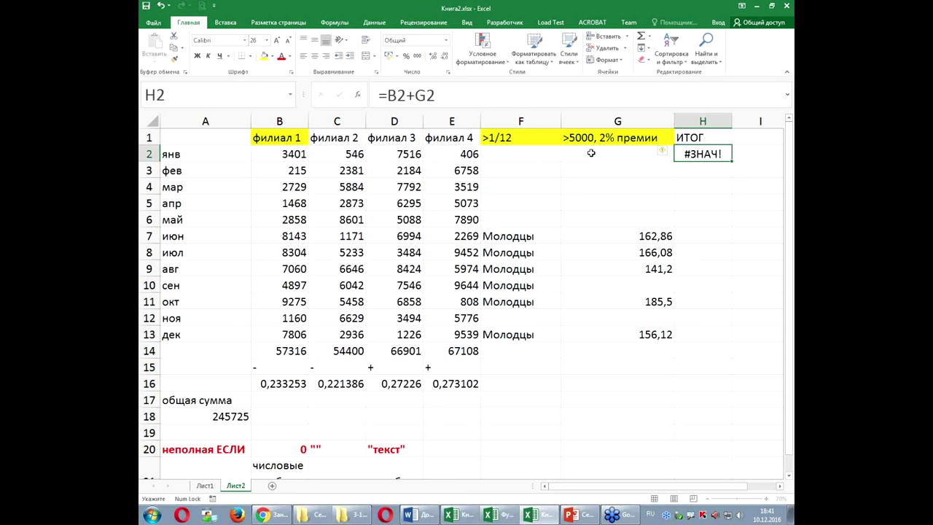
left_click_drag(732, 161, 717, 352)
Clear H14, then compare the G2 and H2 formulas, selecting G2's empty-text argument
left_click(702, 352)
key("Delete")
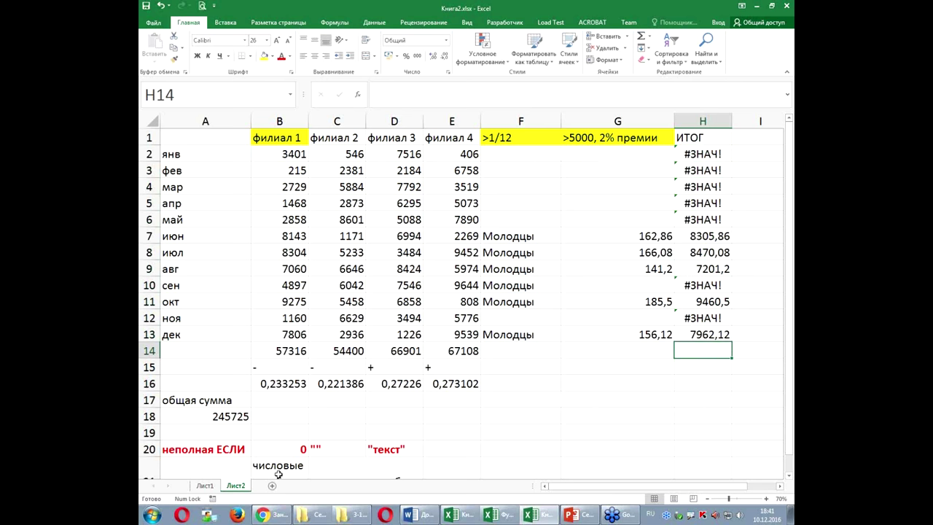
left_click(640, 156)
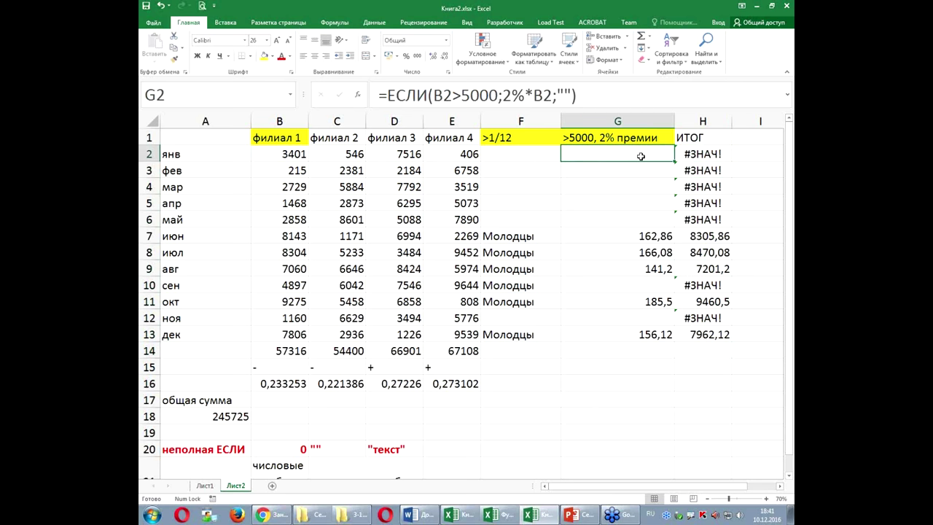
left_click(704, 158)
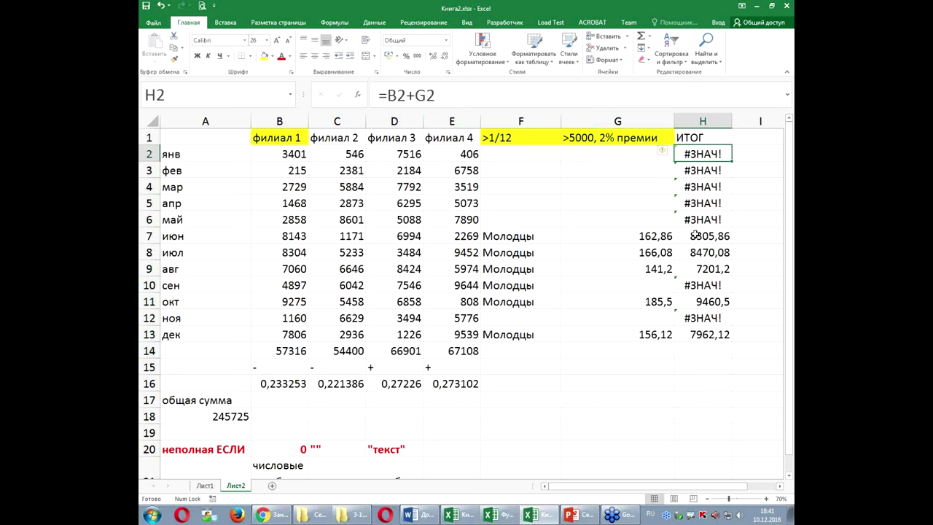
left_click(606, 154)
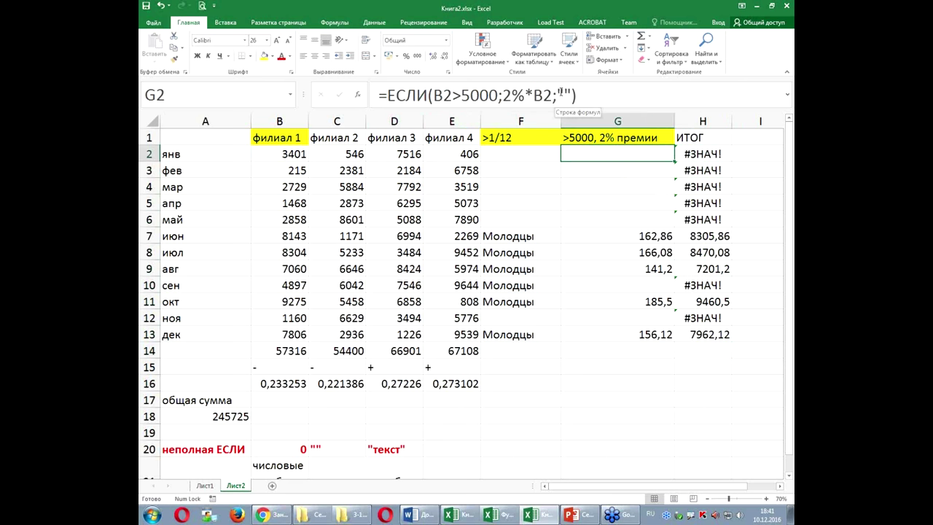
double_click(561, 94)
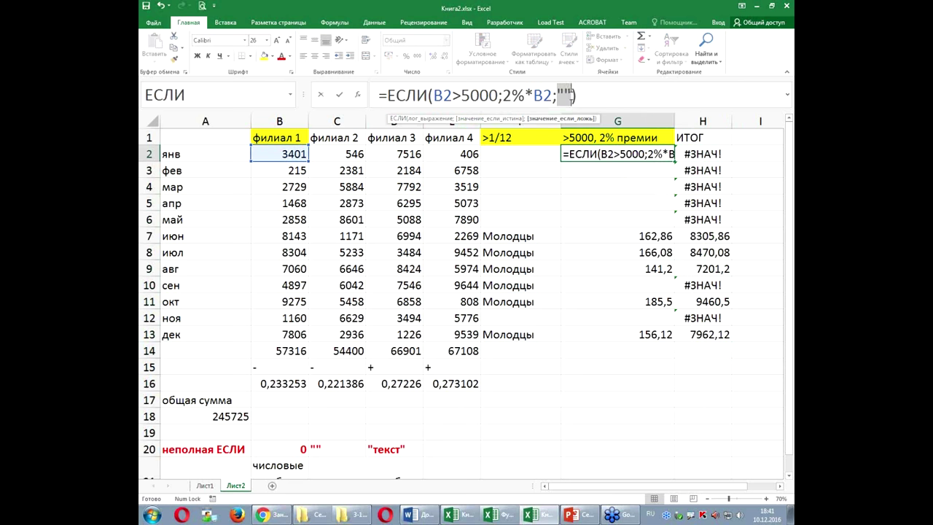
Finish the G2 bonus formula with 0, fill it down to G13, and save the workbook
type("0")
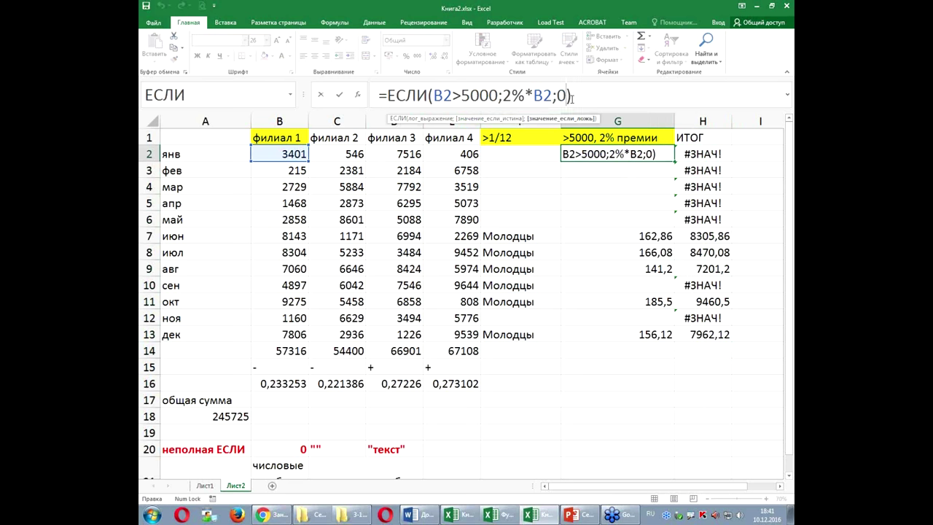
key("ctrl+Return")
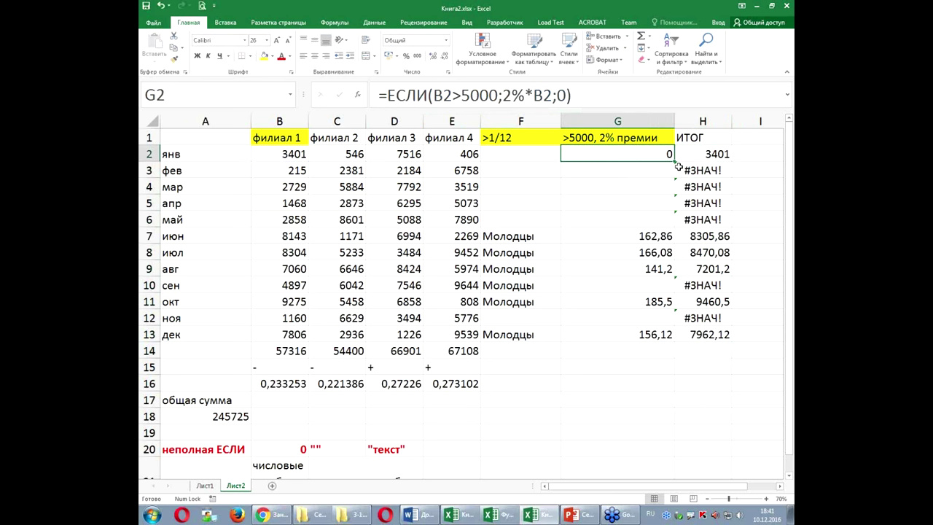
left_click_drag(674, 161, 668, 339)
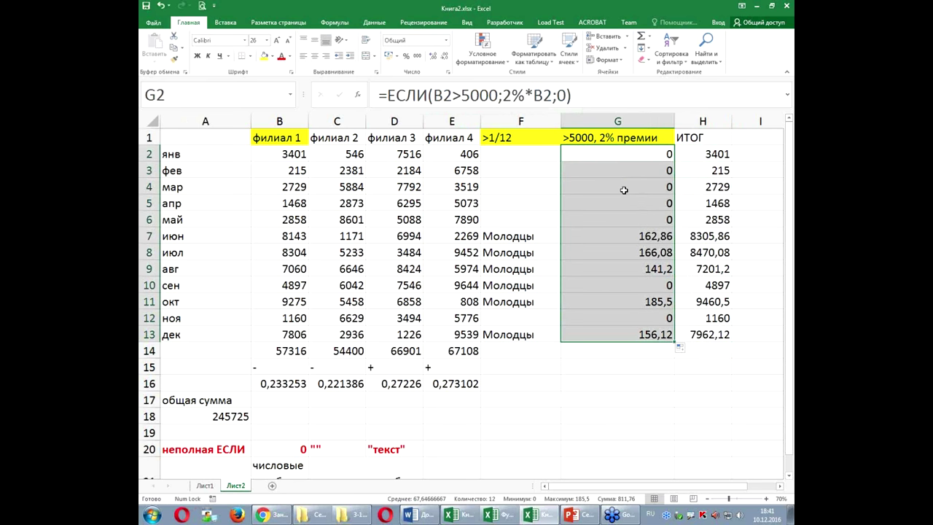
left_click(146, 7)
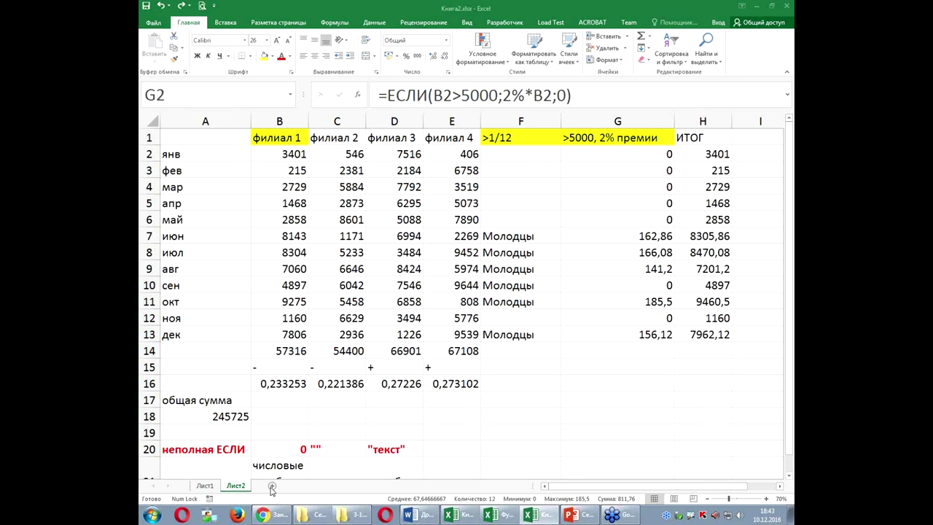
Add a new sheet Лист3 and enter 10:00 in A2 and 10:15 in A3
left_click(272, 486)
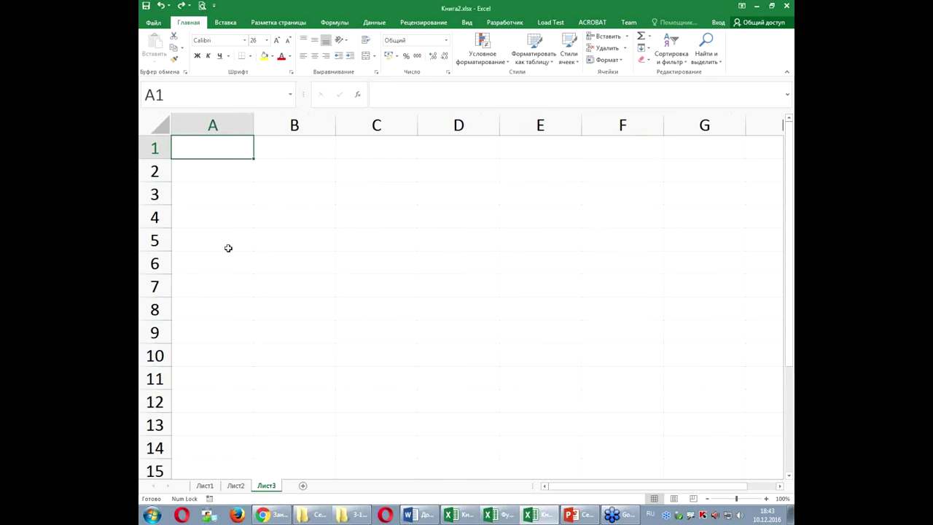
left_click(217, 169)
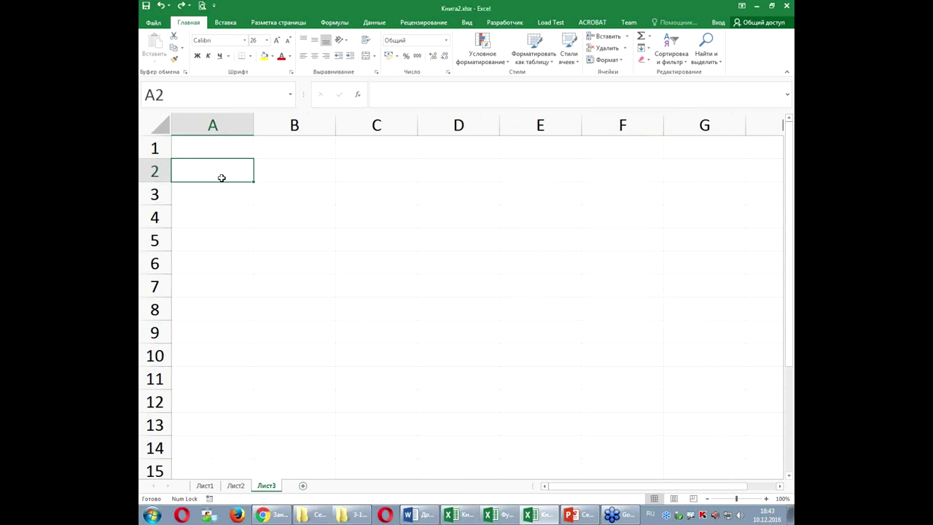
type("1")
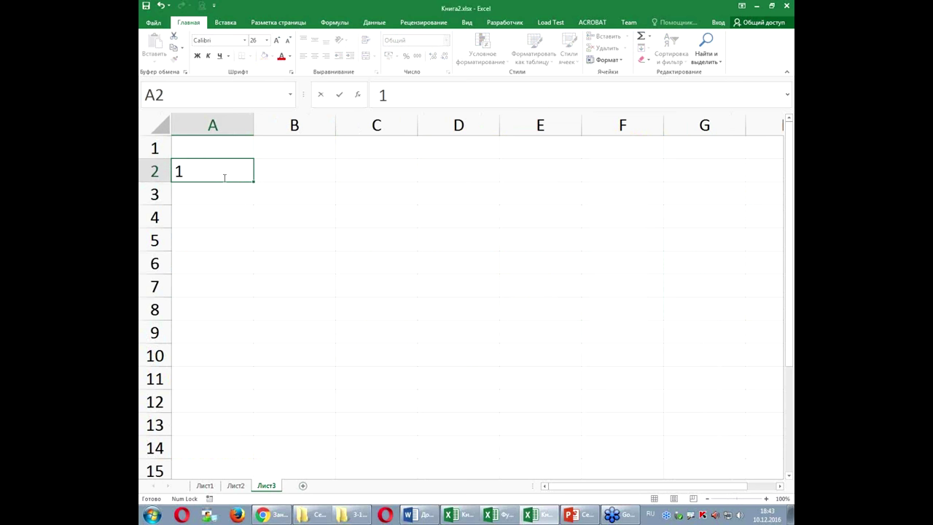
type("0:00")
key("Return")
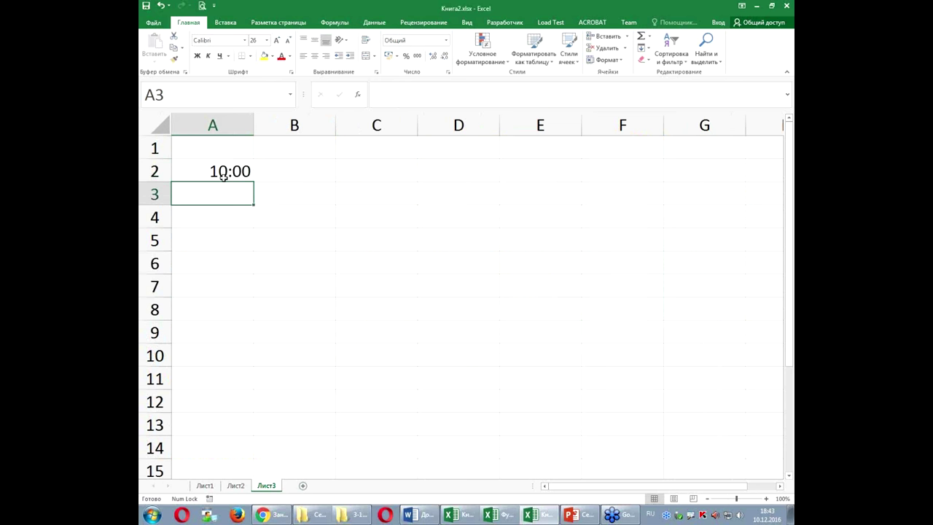
left_click(236, 173)
left_click(234, 191)
type("10:")
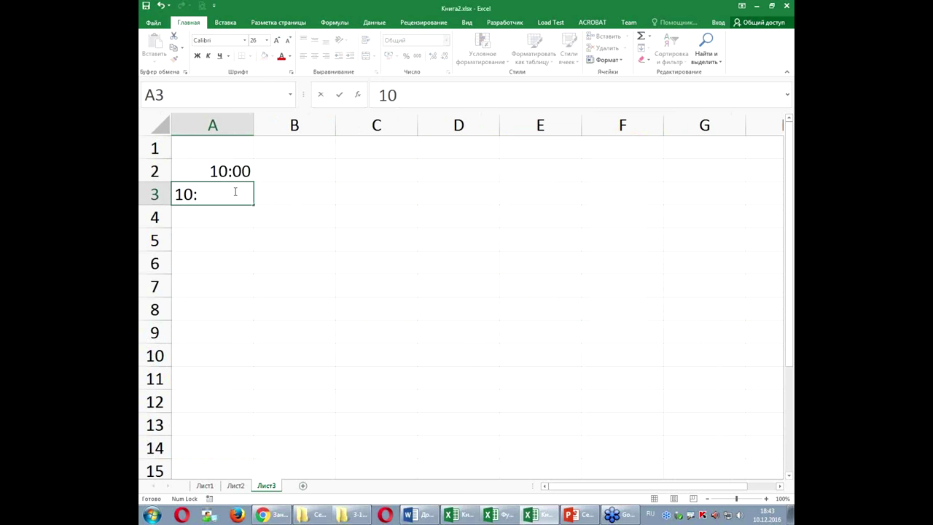
type("15")
key("Return")
Extend the 15-minute time series from A2 down to 13:00 in A14
mouse_move(231, 165)
left_mouse_down()
mouse_move(250, 274)
mouse_move(237, 417)
left_mouse_up()
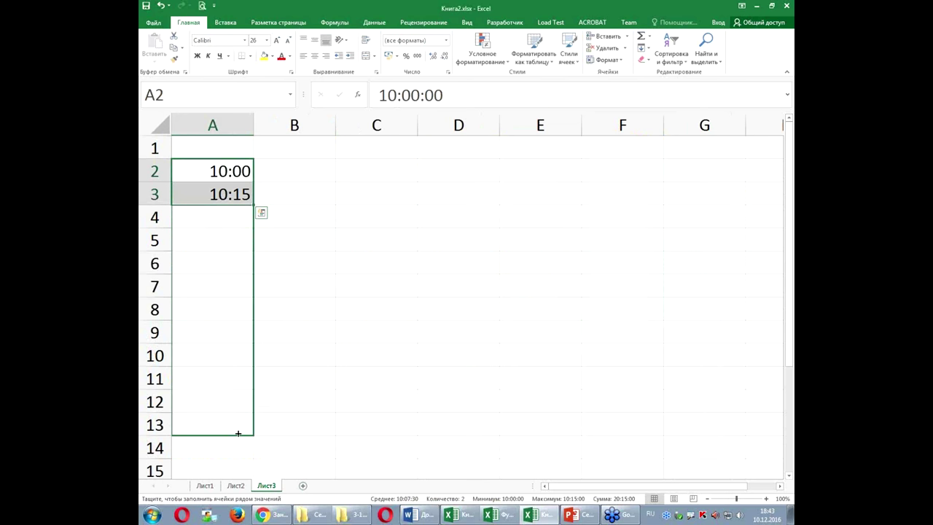
left_click_drag(237, 420, 240, 454)
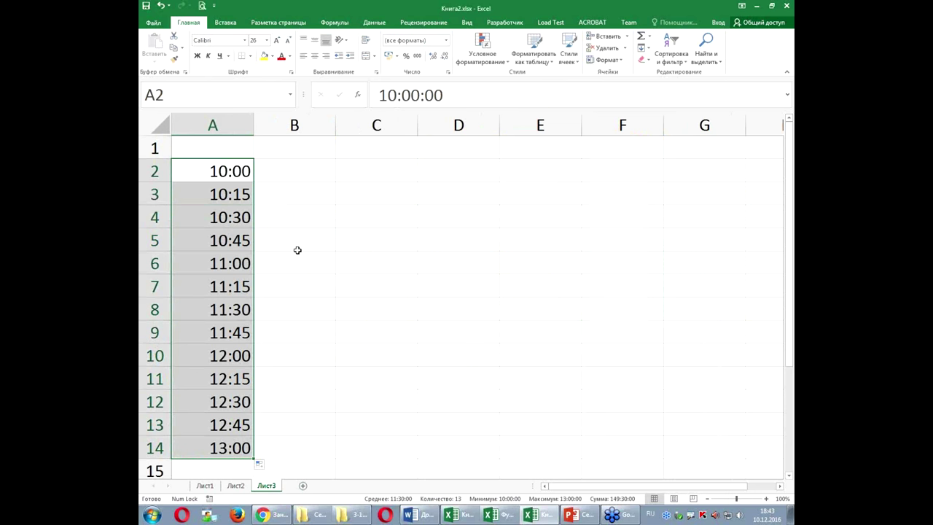
left_click(307, 170)
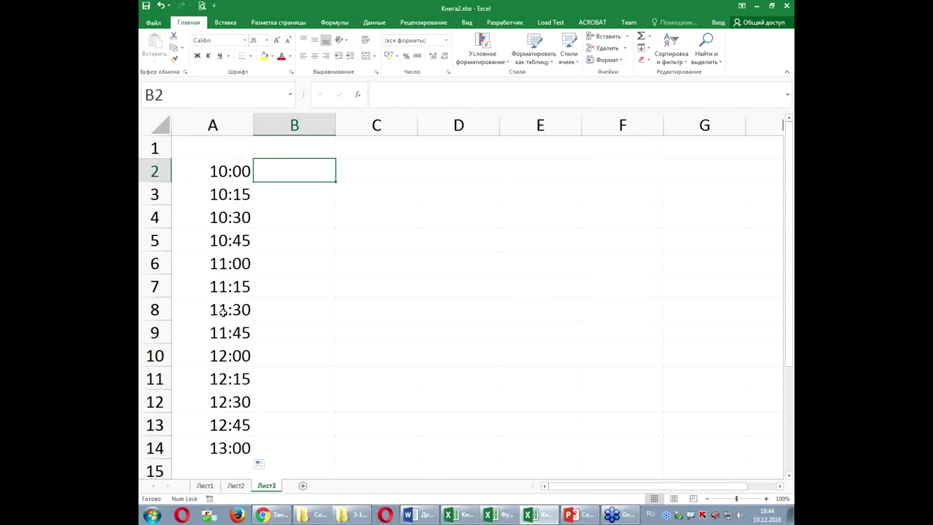
mouse_move(213, 310)
left_mouse_down()
mouse_move(276, 310)
mouse_move(276, 446)
left_mouse_up()
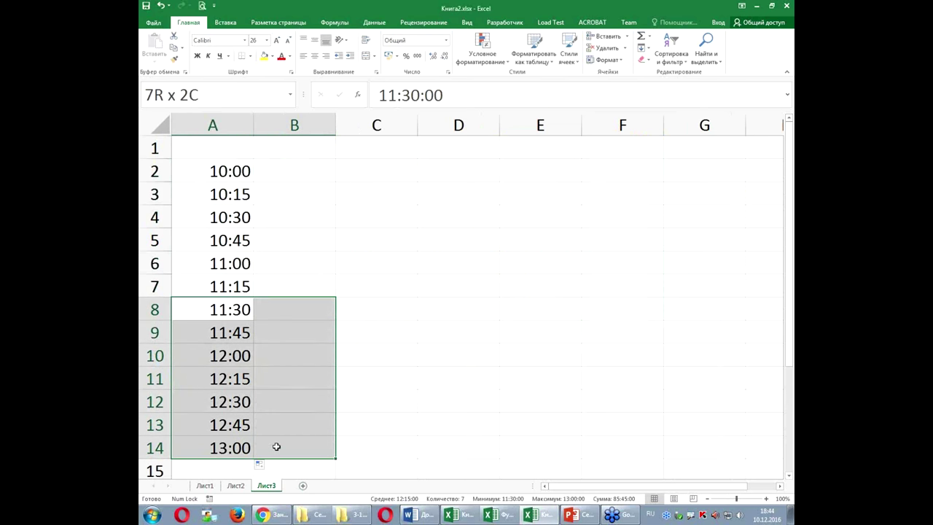
left_click(285, 143)
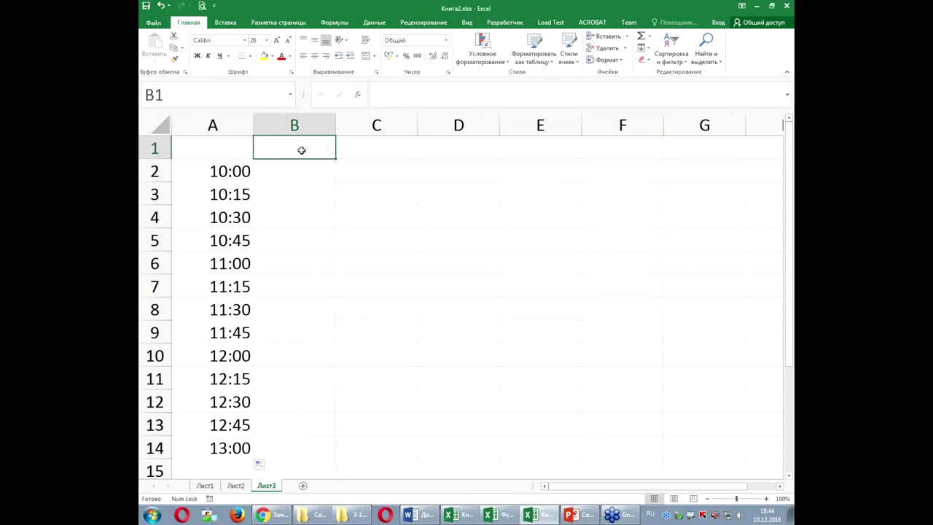
left_click(298, 172)
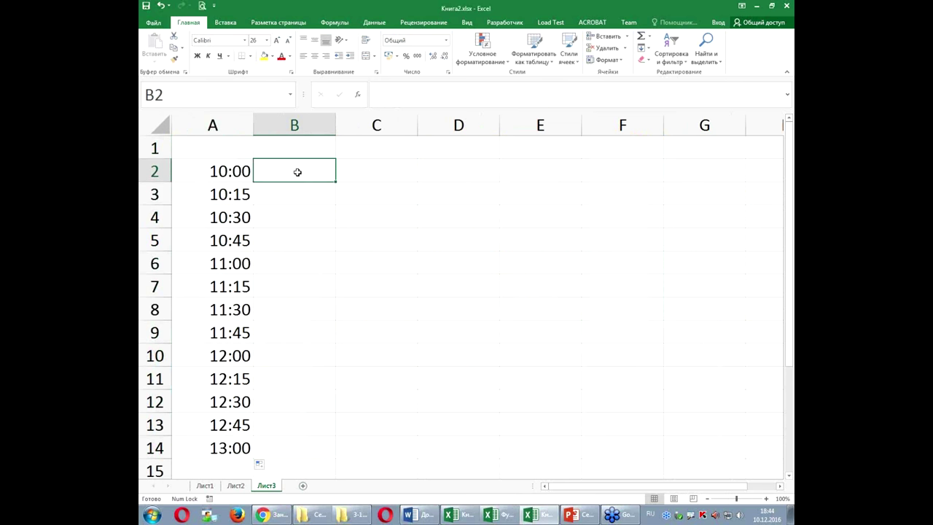
type("=ес")
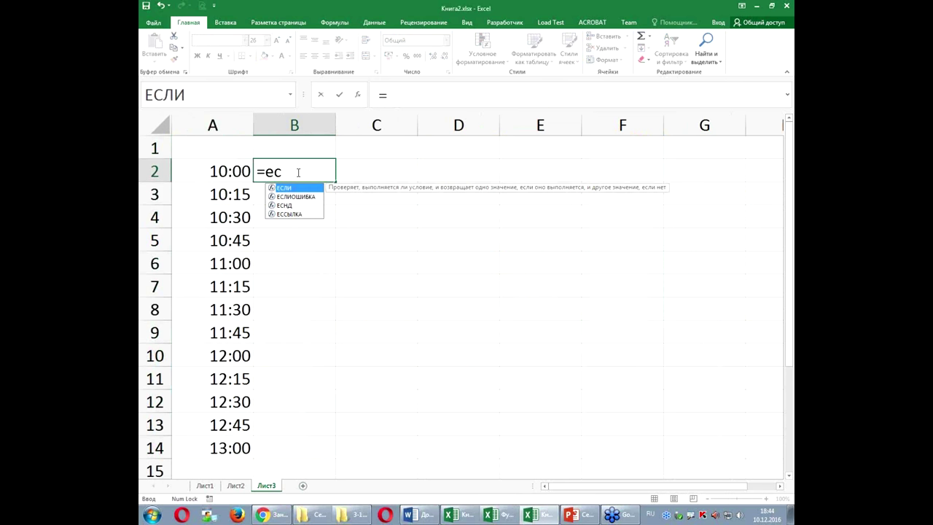
key("Tab")
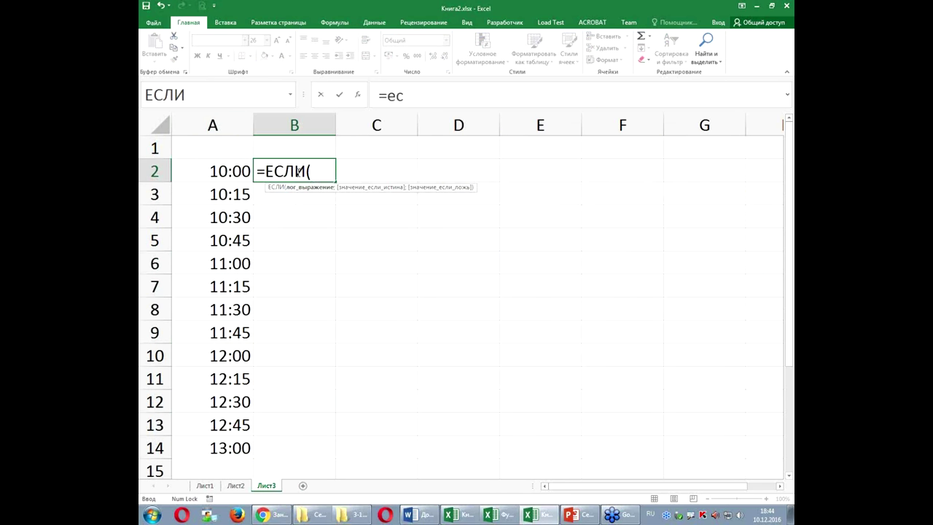
left_click(205, 170)
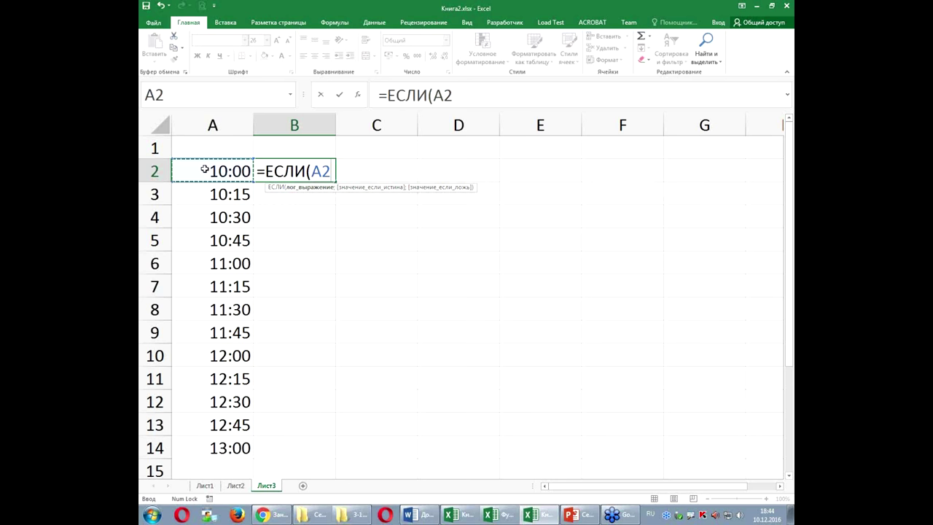
type("<=")
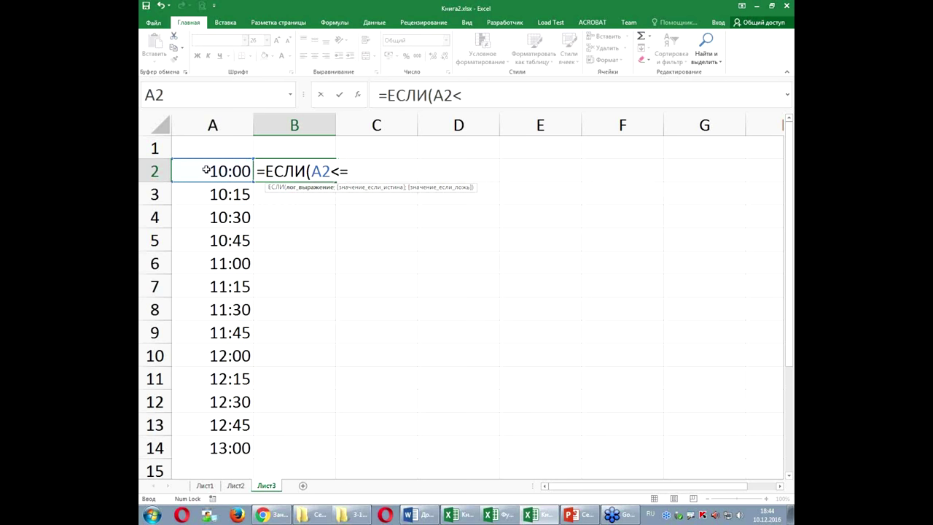
type("10")
type(":00")
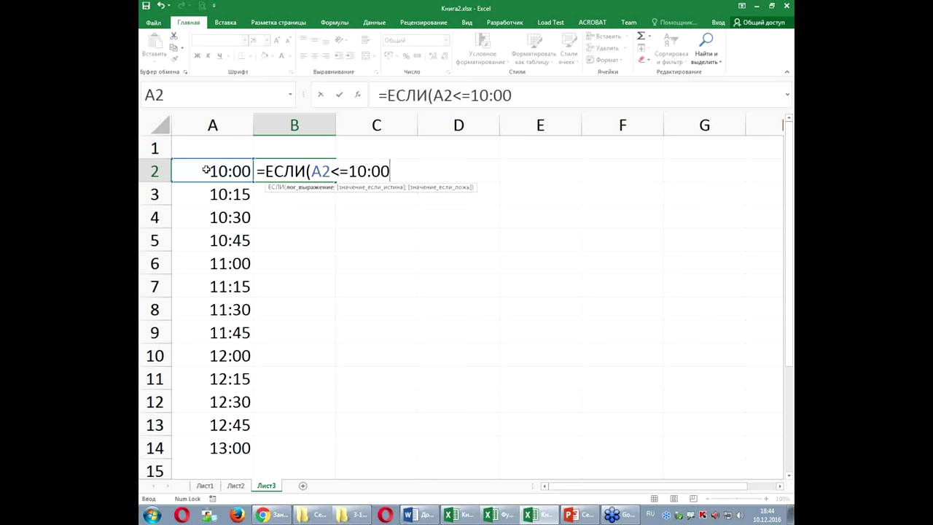
type(";")
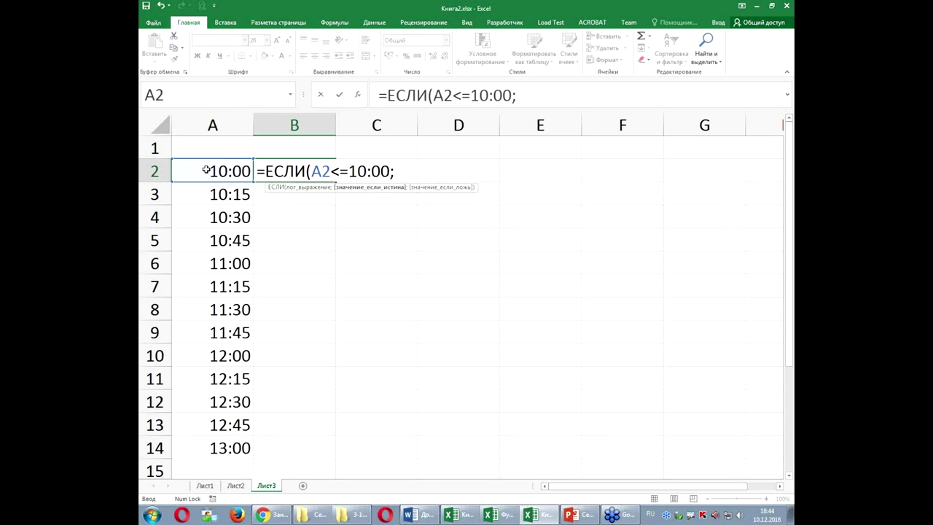
key("BackSpace")
key("BackSpace")
key("BackSpace")
key("BackSpace")
key("BackSpace")
type("№")
key("BackSpace")
key("BackSpace")
type("1:30")
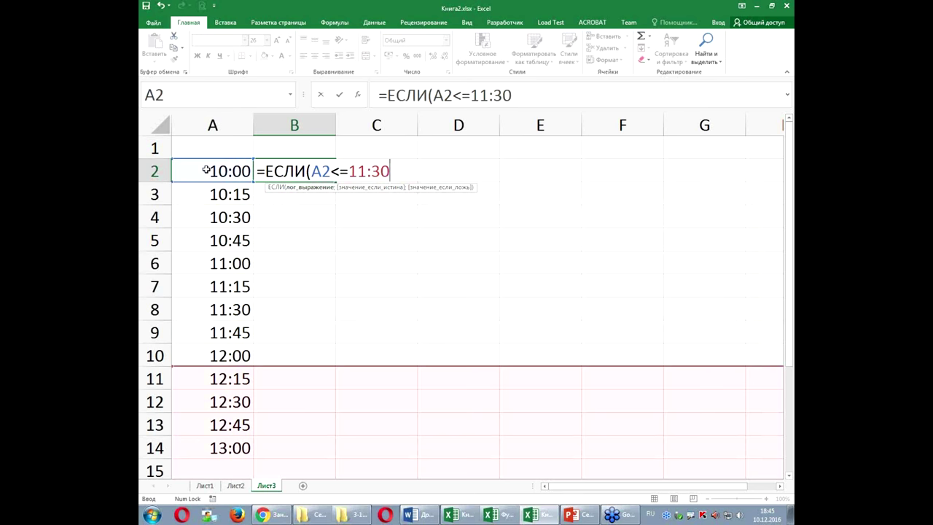
scroll(320, 270, "down", 1)
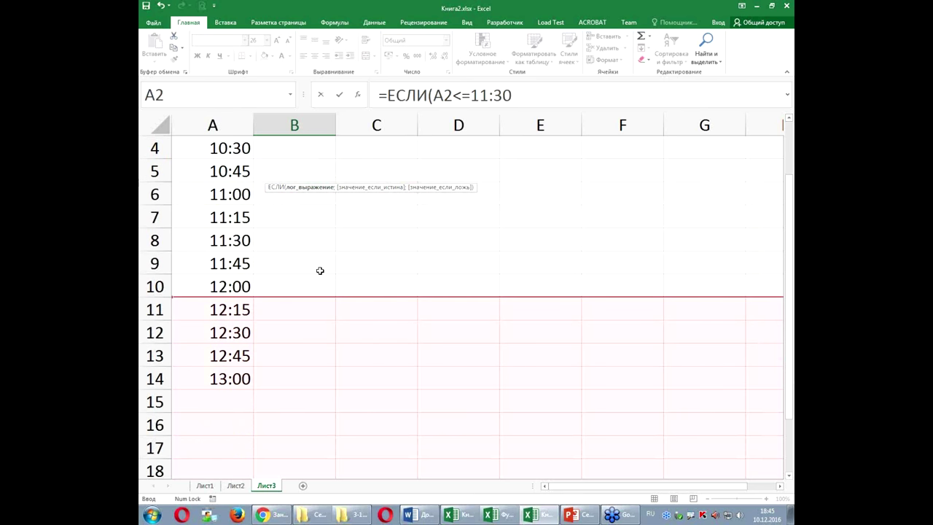
scroll(320, 270, "down", 1)
scroll(320, 270, "down", 2)
scroll(318, 270, "down", 3)
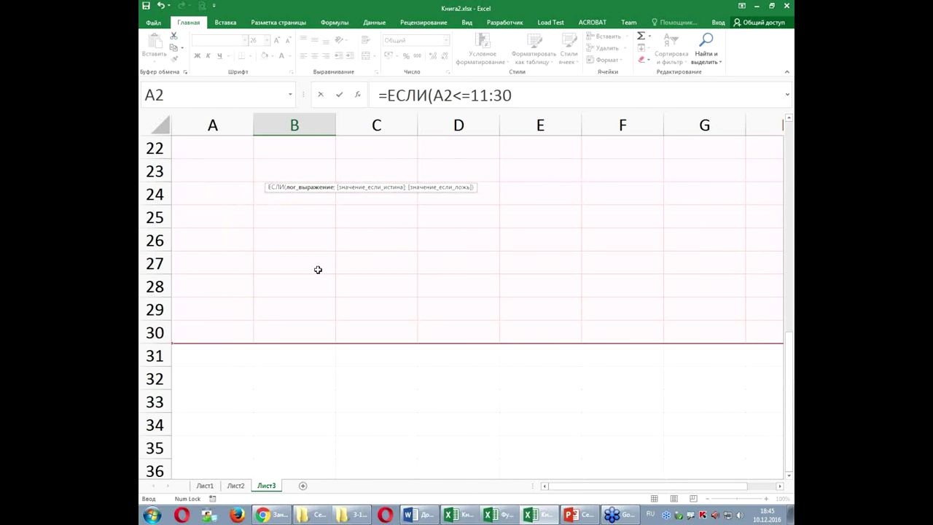
scroll(318, 270, "up", 7)
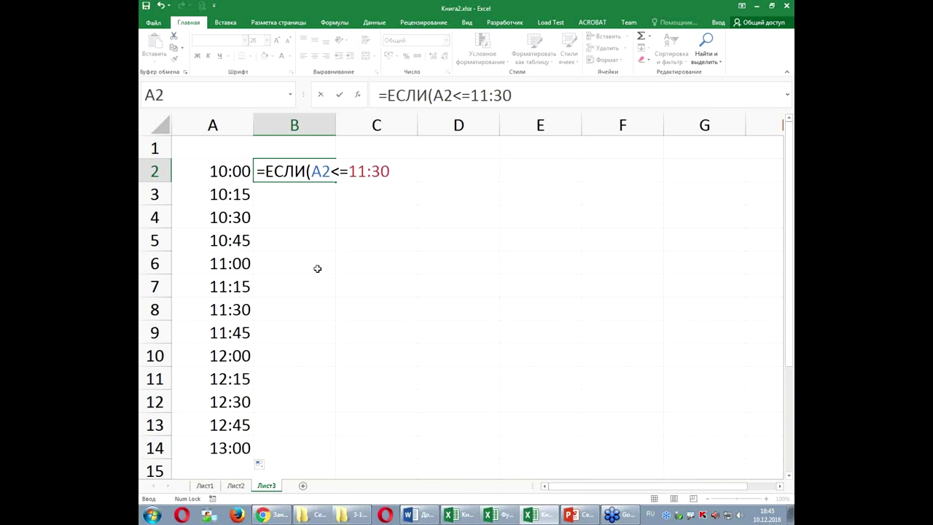
key("Escape")
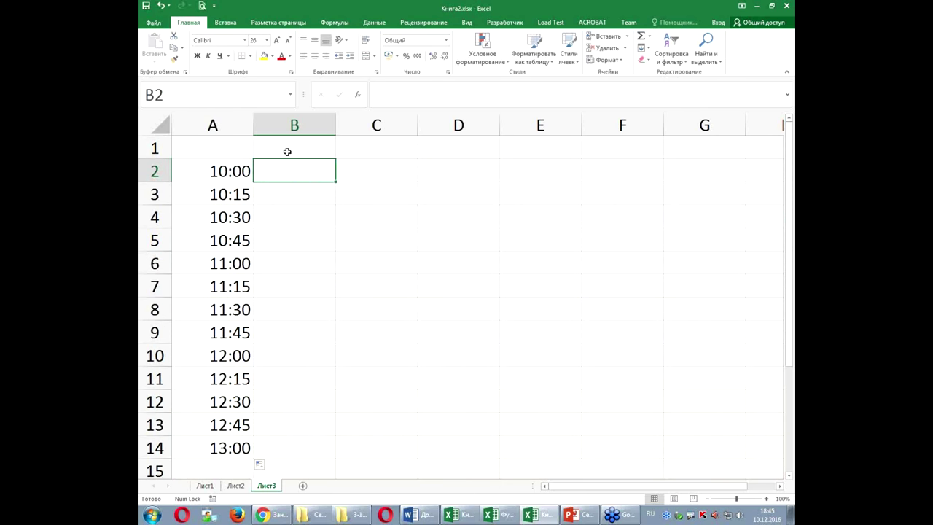
left_click(305, 144)
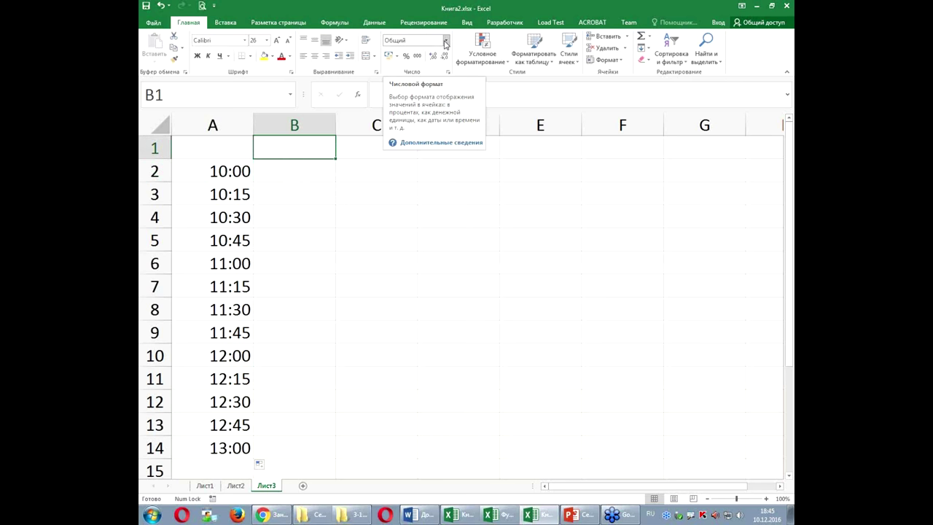
left_click(197, 309)
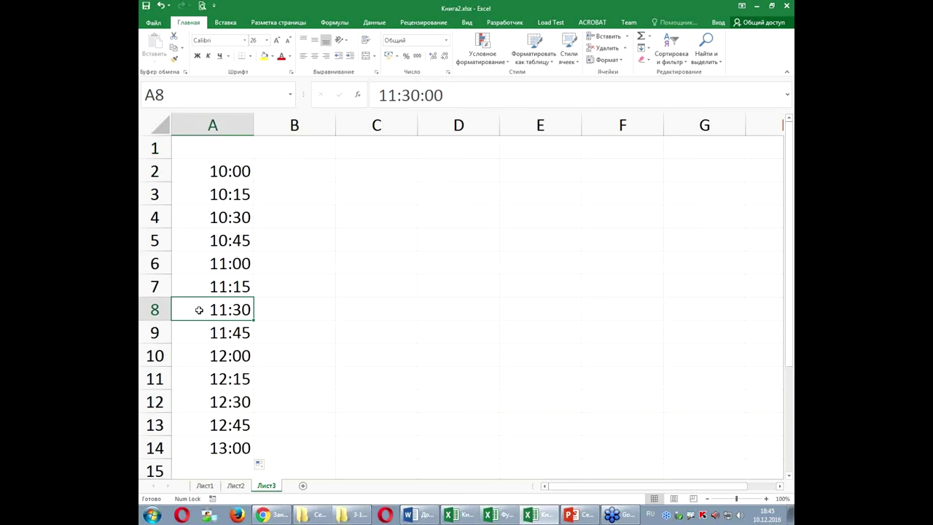
left_click(446, 43)
left_click(430, 57)
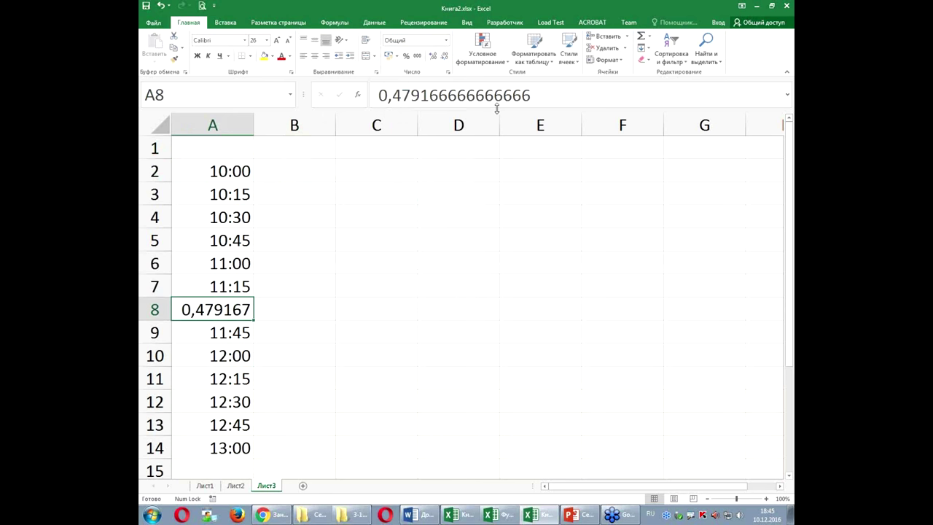
left_click_drag(542, 89, 302, 84)
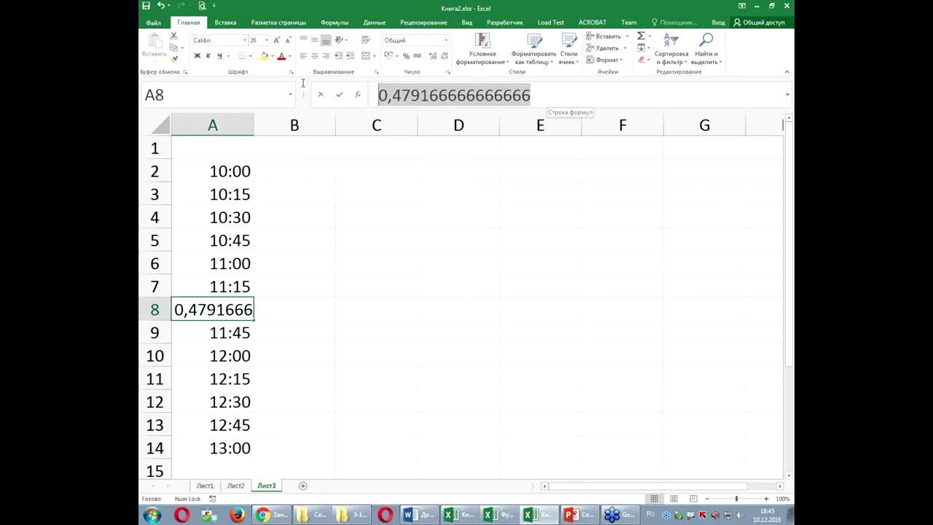
key("Escape")
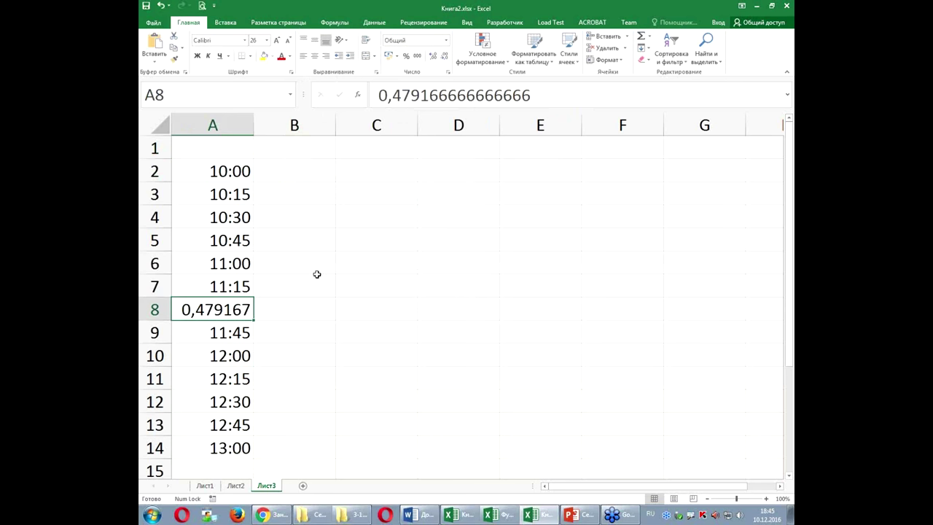
left_click(304, 331)
left_click(220, 308)
left_click(446, 40)
left_click(421, 65)
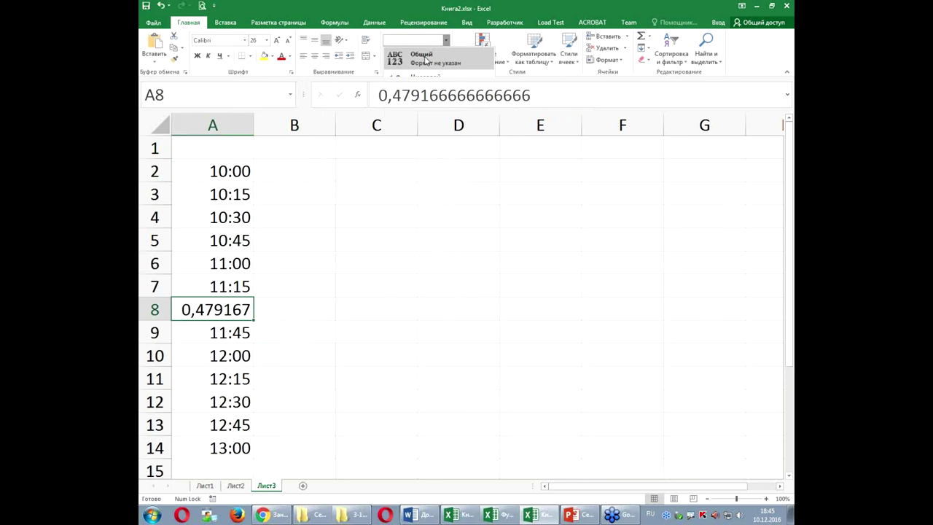
left_click_drag(544, 83, 264, 96)
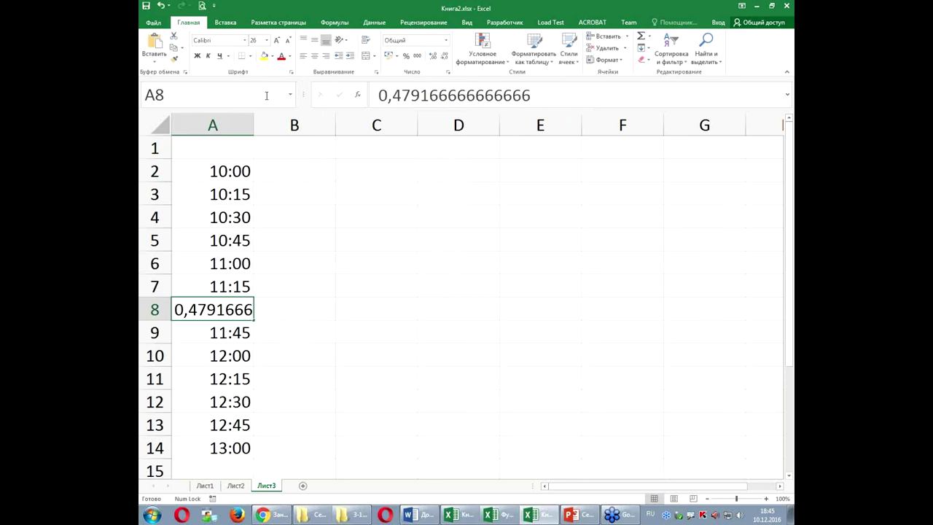
key("Escape")
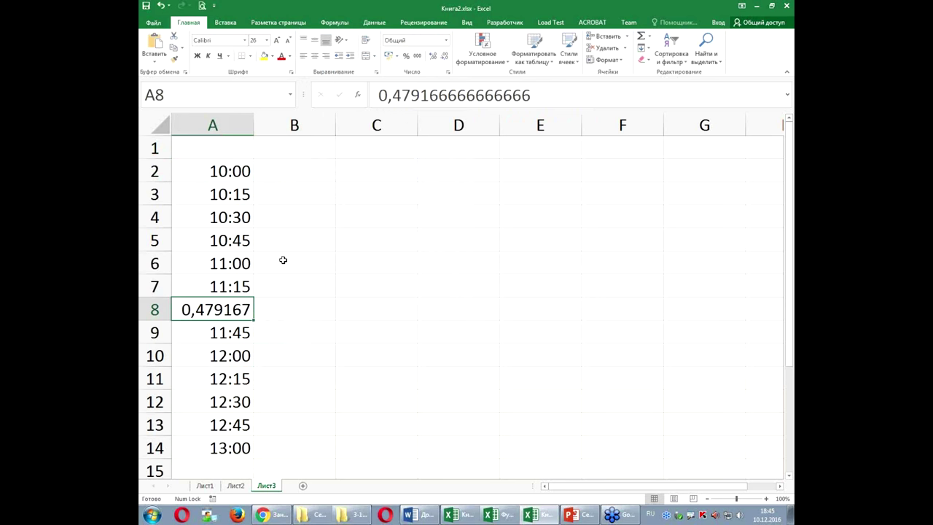
left_click(306, 175)
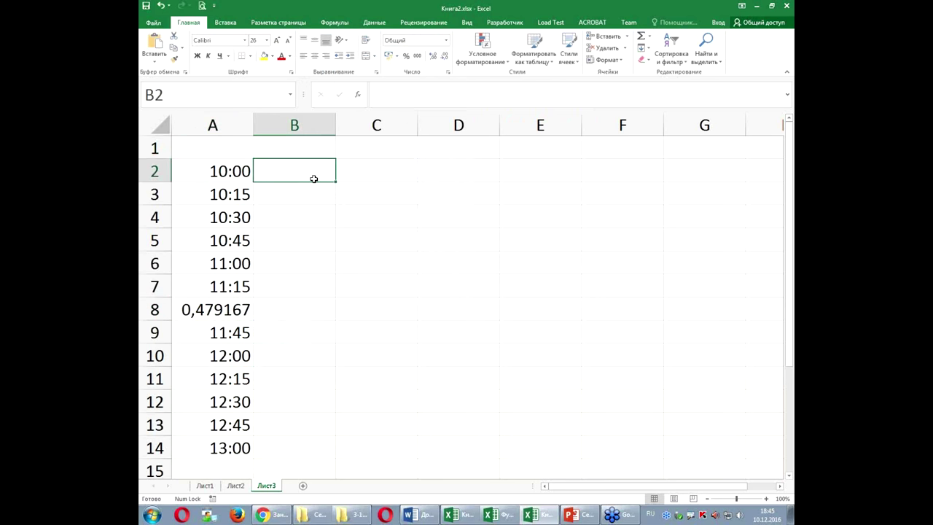
type("=")
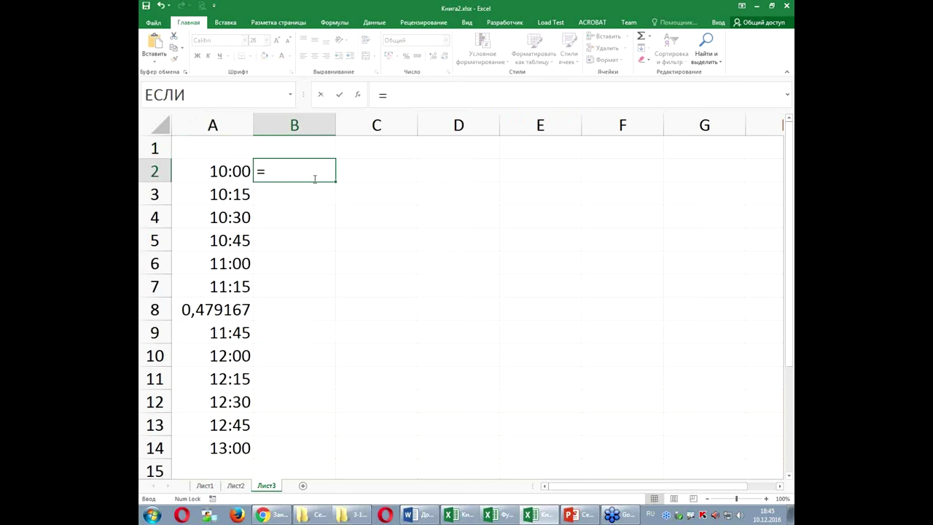
type("ес")
key("Tab")
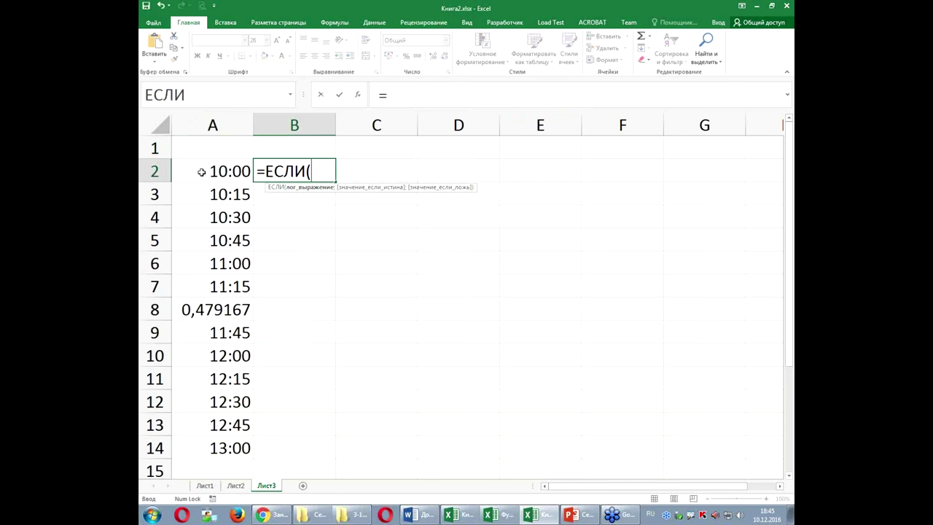
left_click(201, 172)
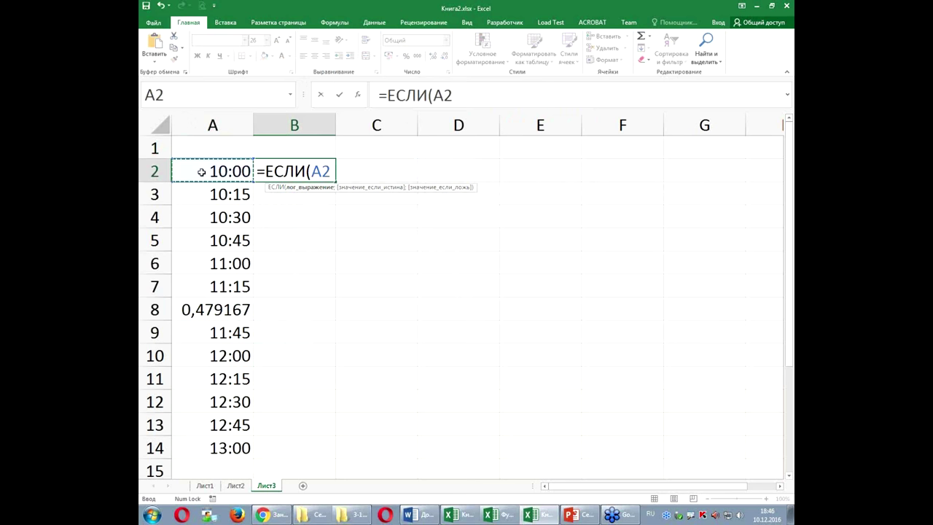
key("alt+shift")
type("<=")
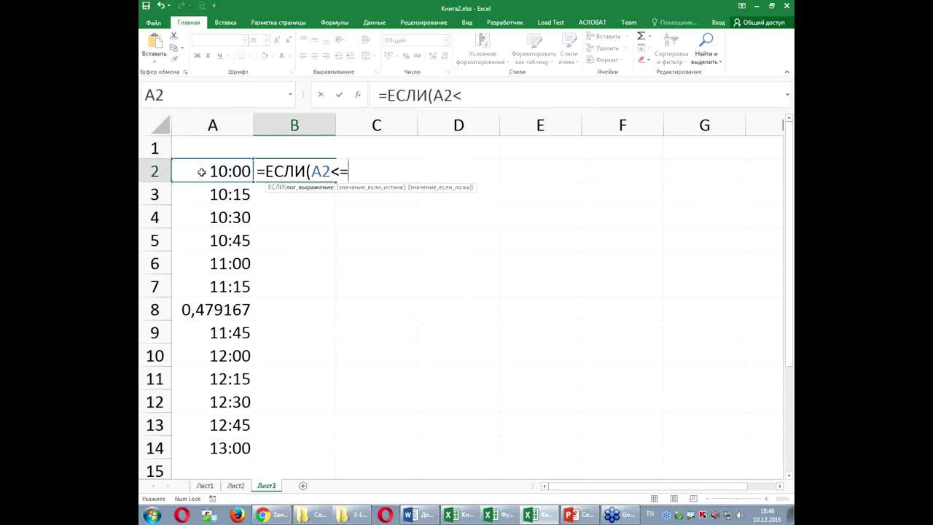
key("ctrl+v")
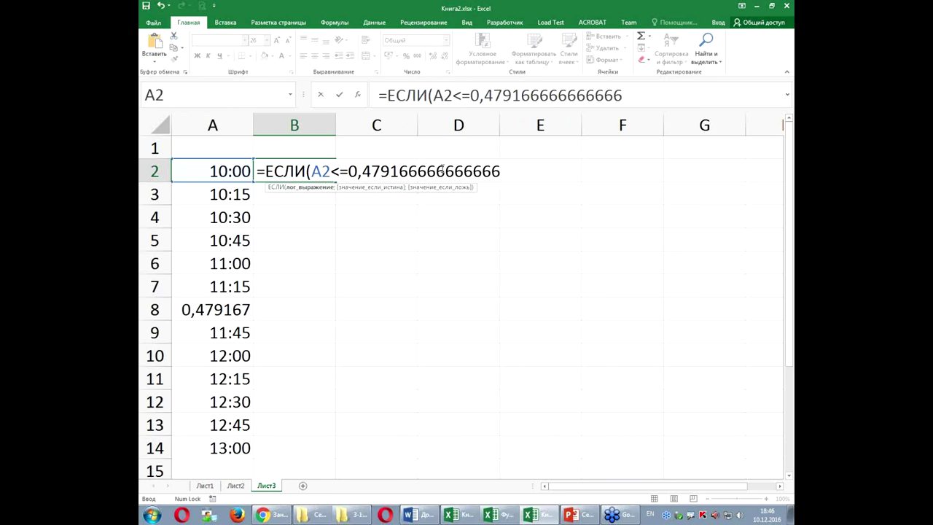
type("^")
key("BackSpace")
type("\"")
key("alt+shift")
type("Мо")
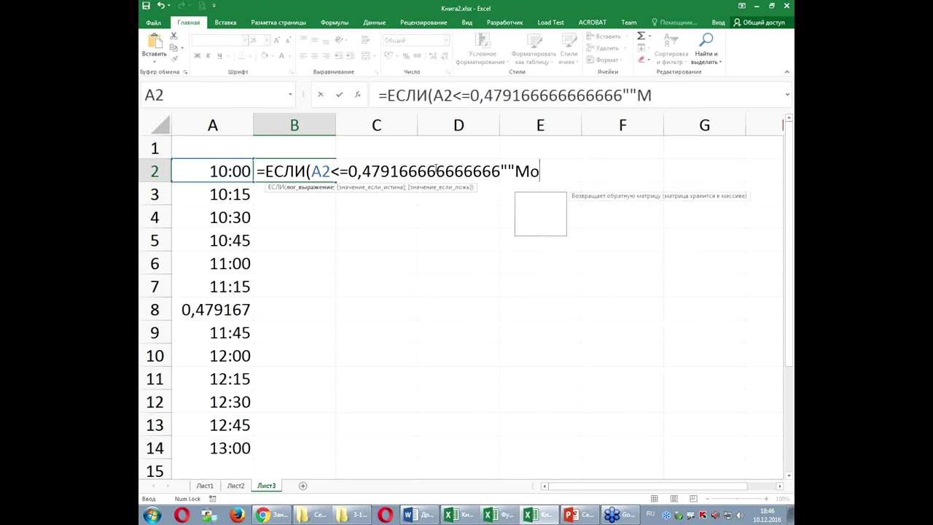
type("лодец\"")
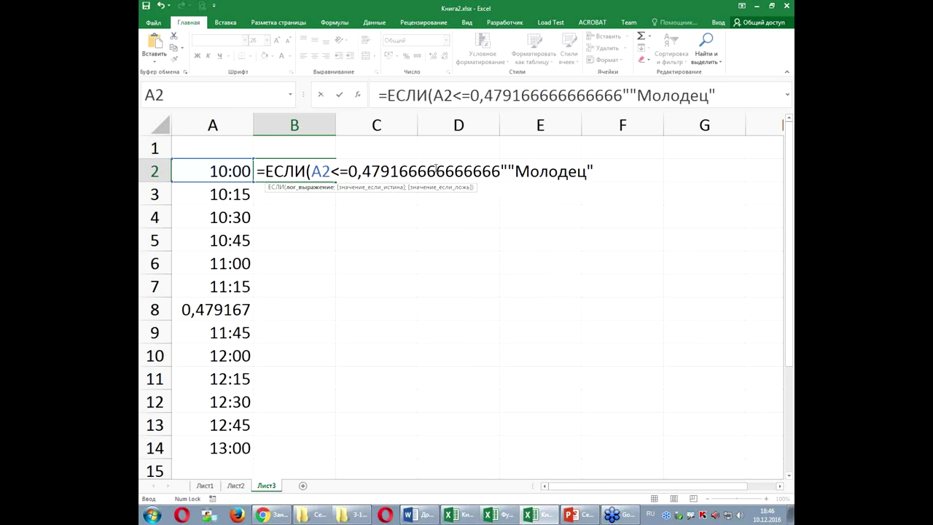
Fix the quotes, close the formula with ;""), fill it to B14 and widen column B
key("BackSpace")
left_click(509, 170)
key("BackSpace")
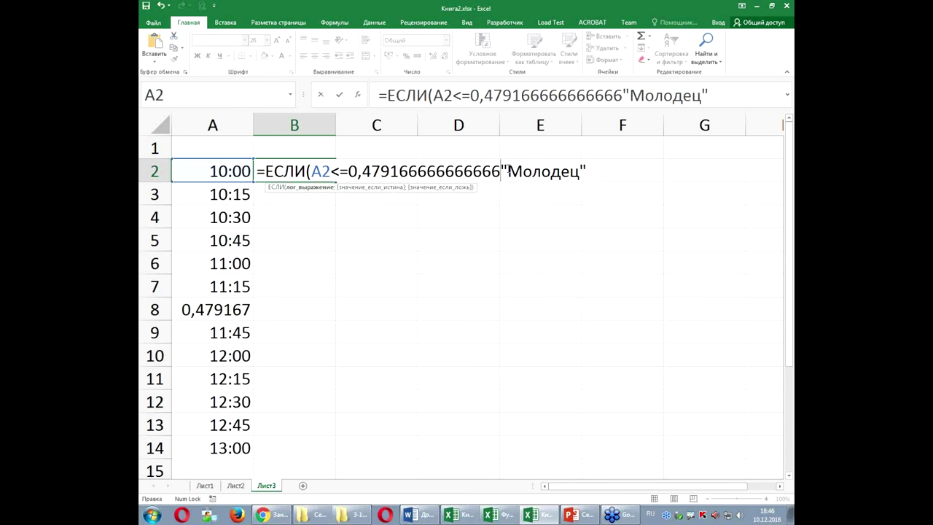
type(";")
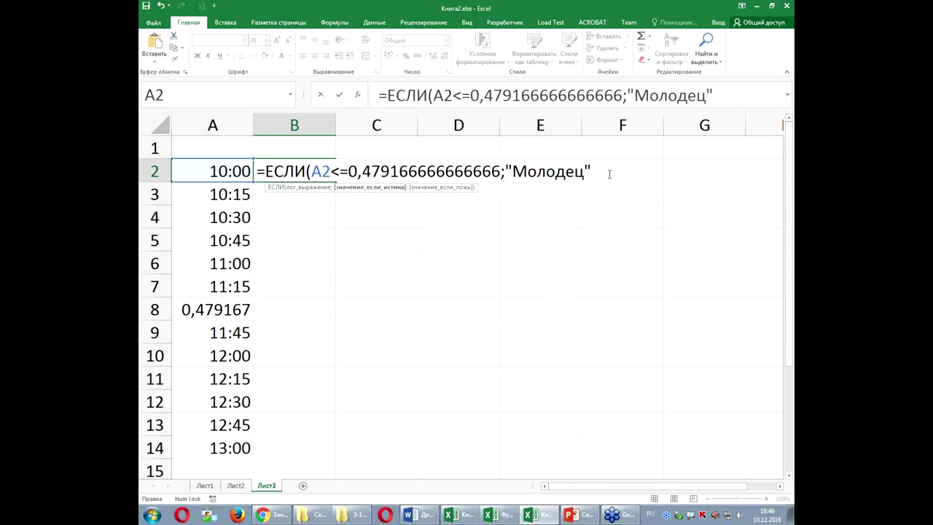
type(";")
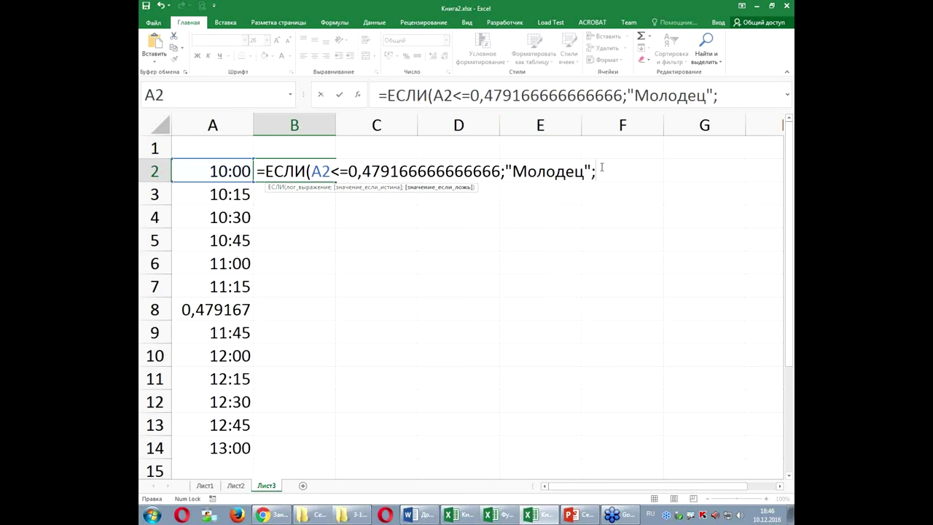
type("\"\"()")
key("BackSpace")
key("BackSpace")
type(")")
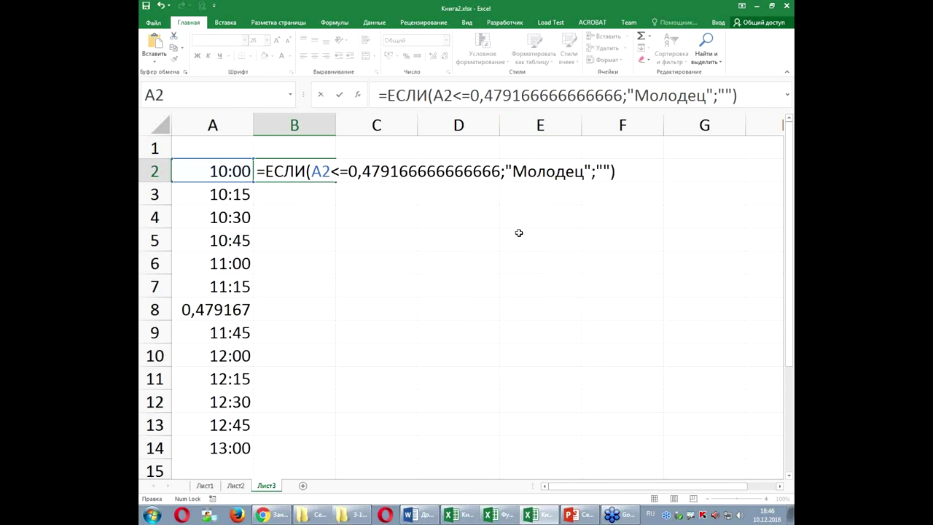
key("ctrl+Return")
left_click_drag(337, 184, 333, 454)
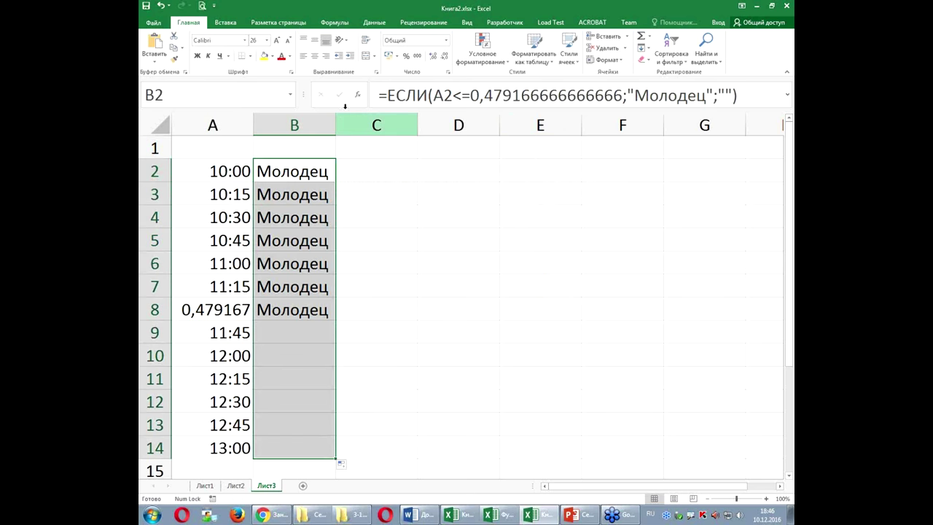
left_click_drag(336, 125, 357, 125)
left_click(218, 309)
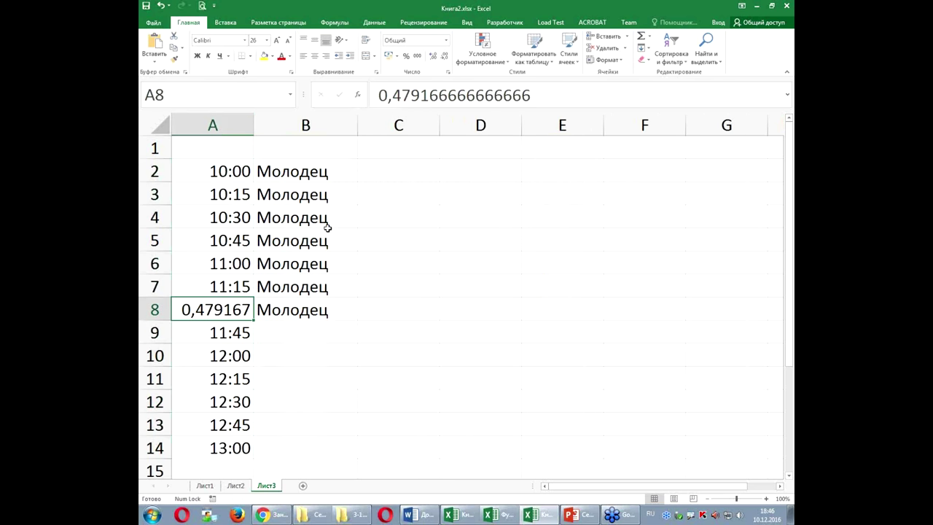
Copy A7's time format onto A8 with Format Painter so it shows 11:30
left_click(229, 284)
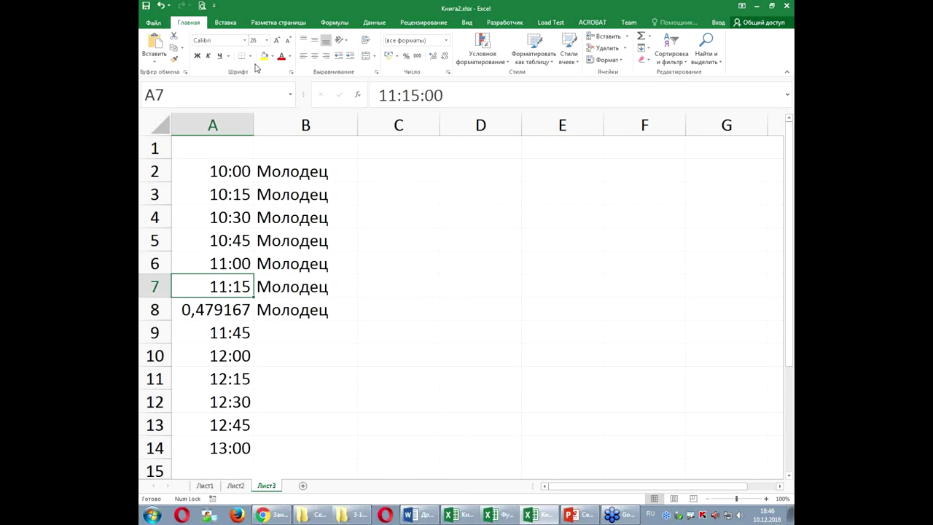
left_click(174, 57)
left_click(236, 310)
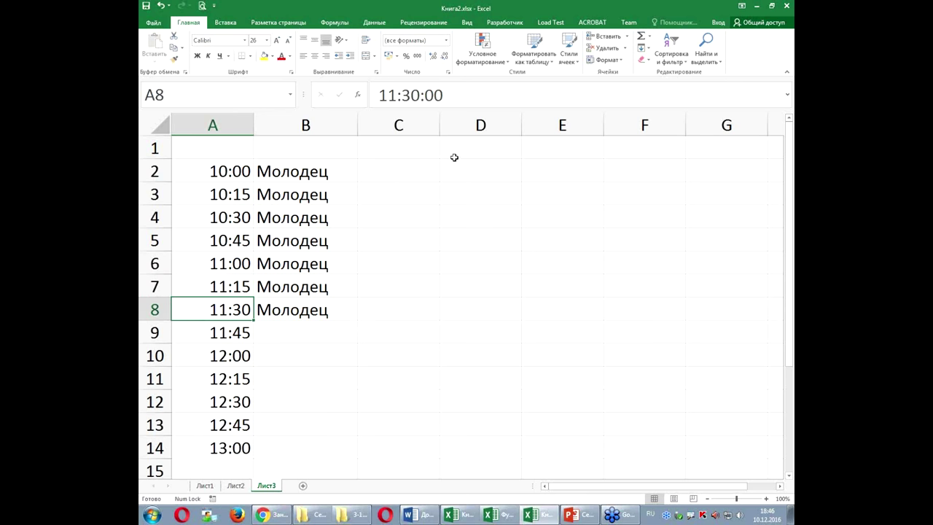
Select the full text of B2's ЕСЛИ formula in the formula bar
left_click(475, 150)
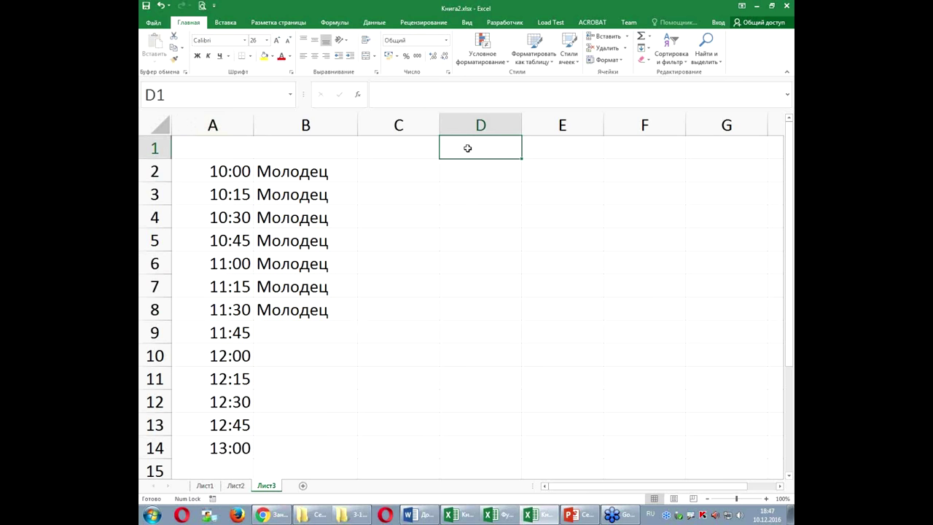
left_click(322, 172)
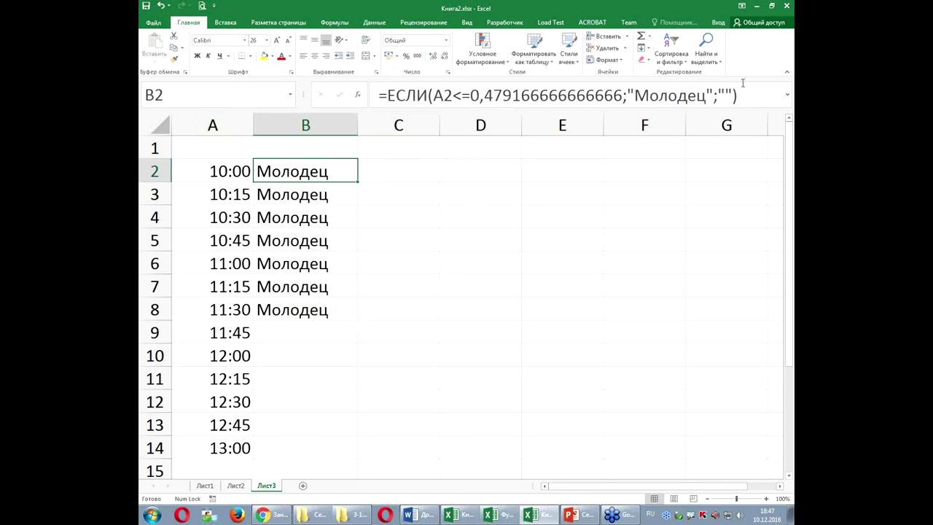
left_click_drag(738, 95, 339, 98)
Copy B2's formula text and paste it into C2
key("ctrl+c")
key("Escape")
left_click(410, 164)
key("ctrl+v")
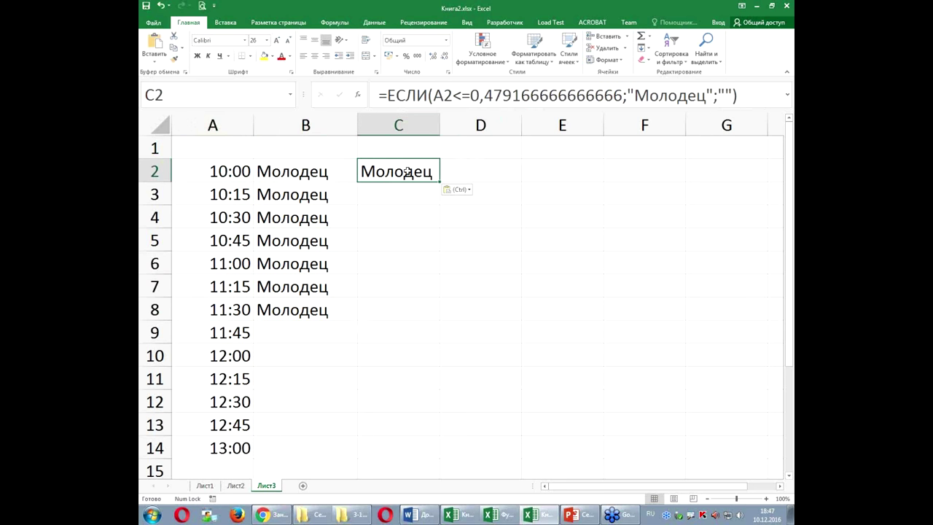
Copy the 11:30 time from A8 into E1 as the threshold
left_click(550, 148)
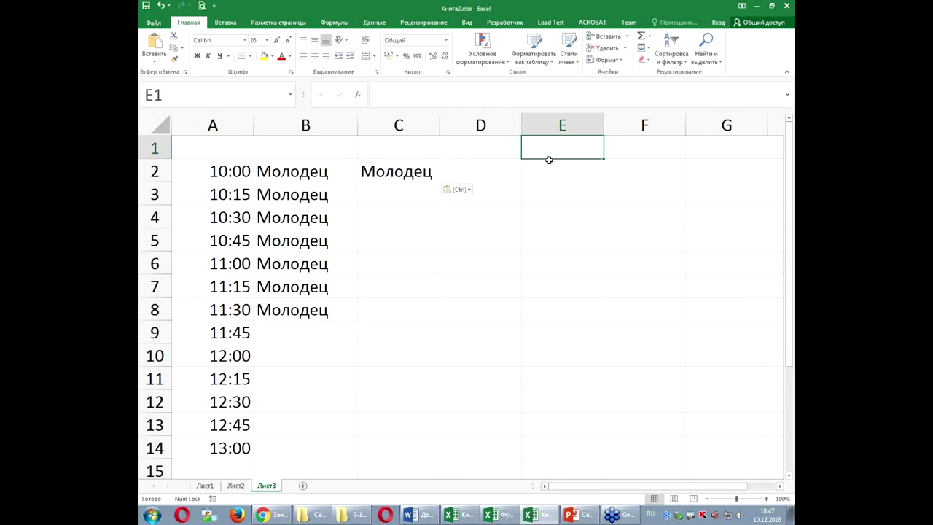
left_click(212, 312)
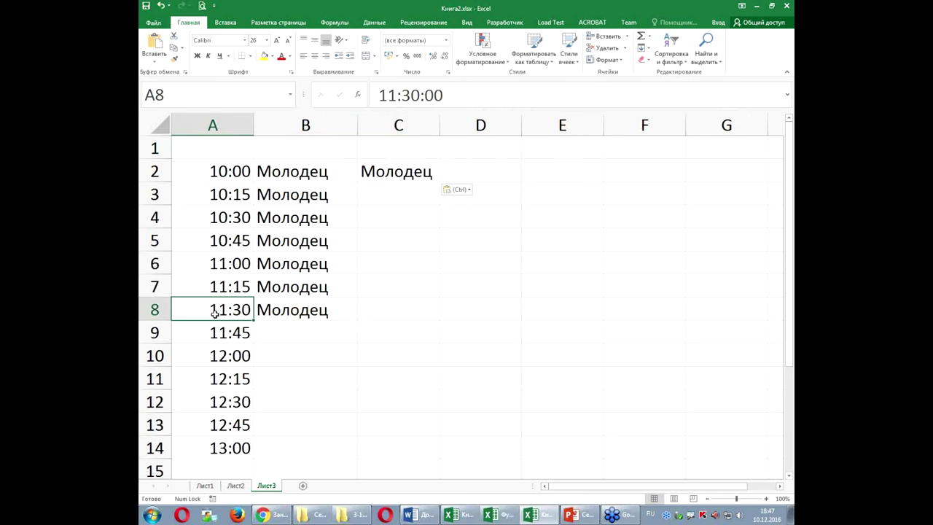
key("ctrl+c")
left_click(555, 145)
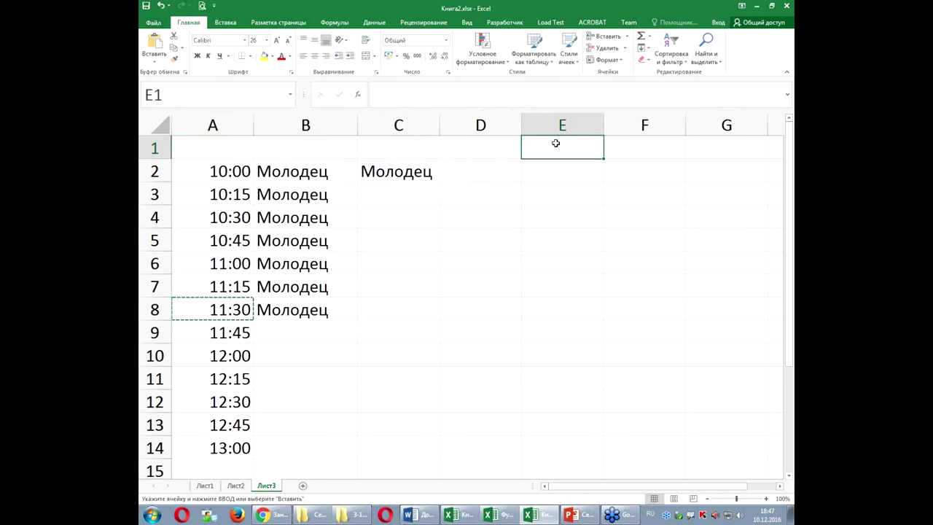
key("ctrl+v")
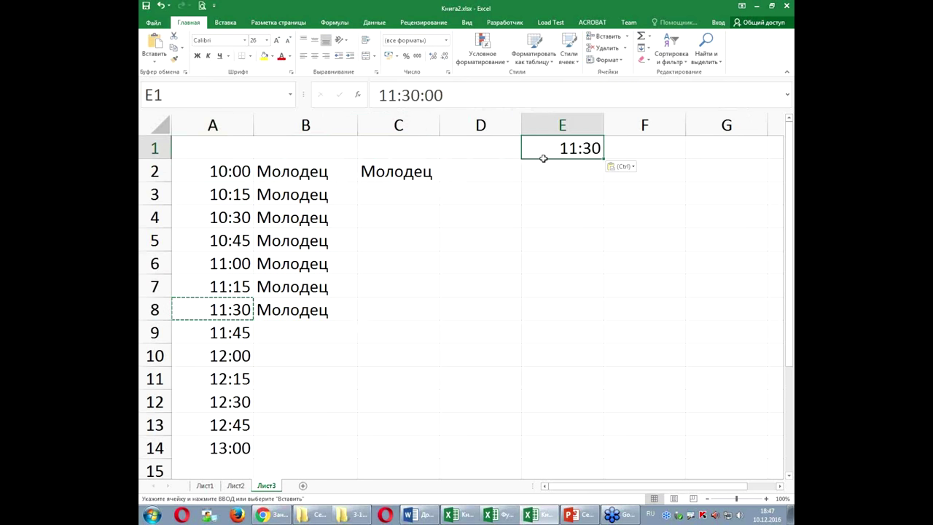
left_click(400, 175)
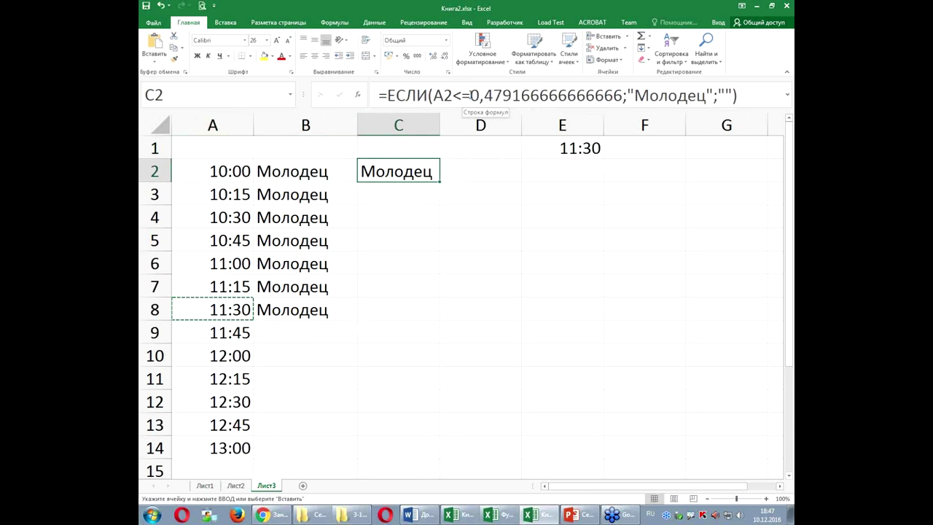
Replace C2's decimal threshold with absolute $E$1 and fill the formula down to C14
left_click_drag(470, 95, 621, 95)
left_click(574, 154)
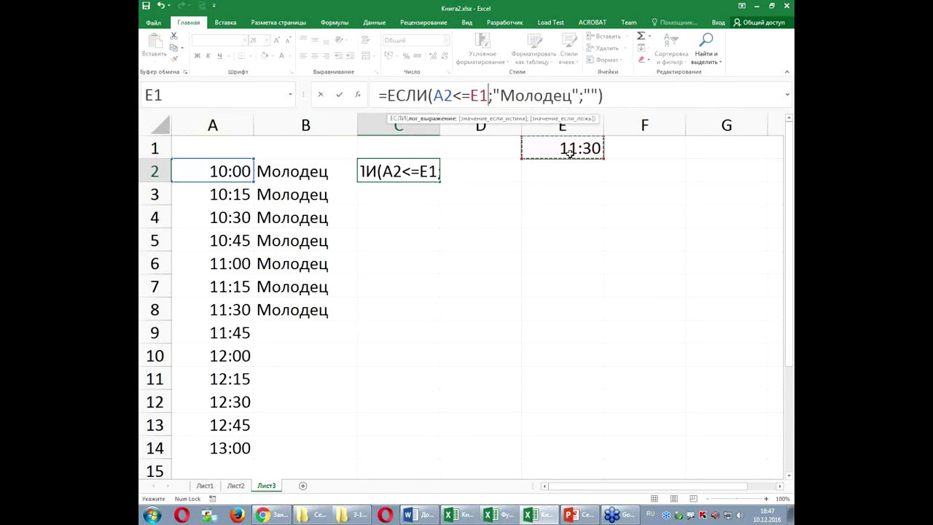
key("F4")
key("ctrl+Return")
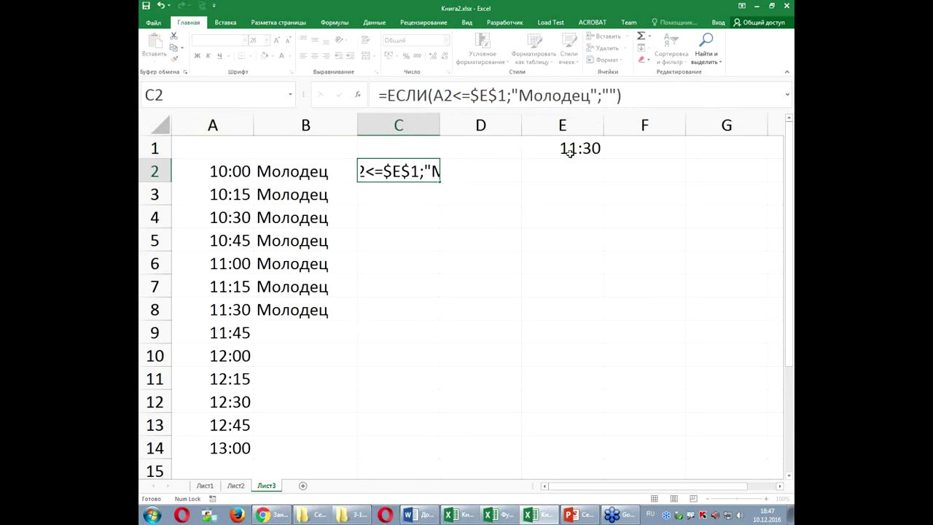
left_click_drag(439, 181, 425, 452)
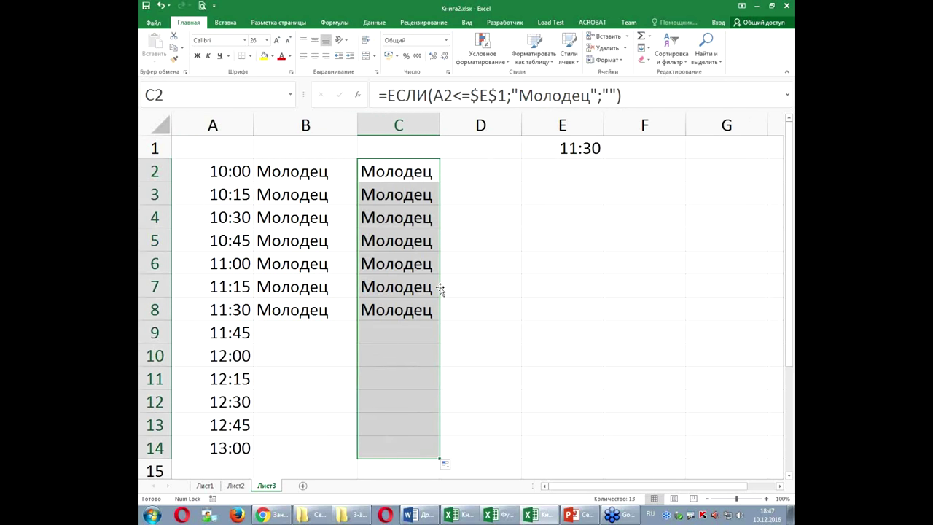
left_click(287, 175)
left_click(393, 169)
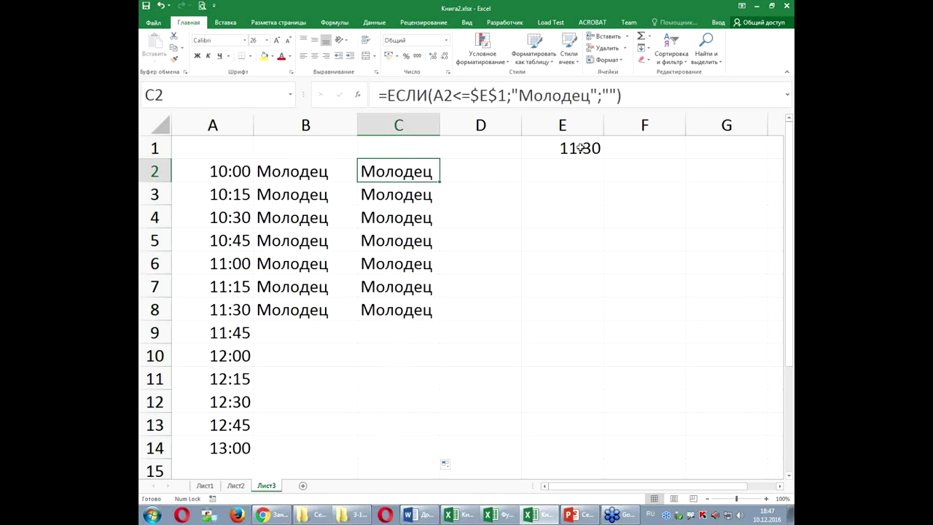
Change the E1 threshold to 11:10, then compare the B2 and C2 formulas
left_click(575, 150)
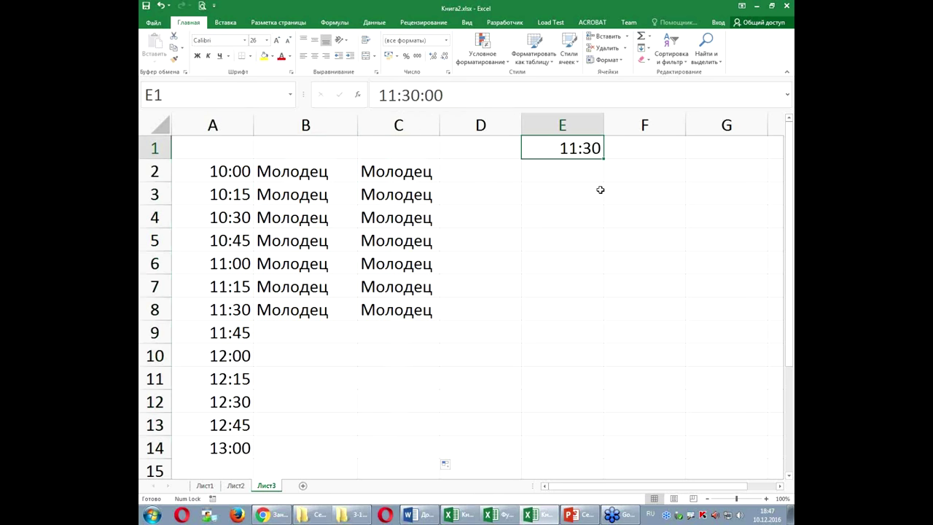
type("11")
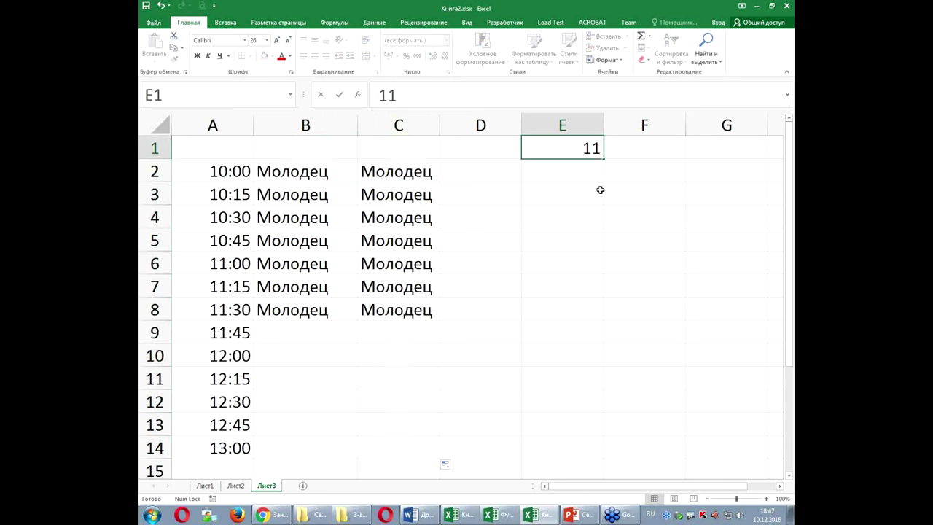
type(":")
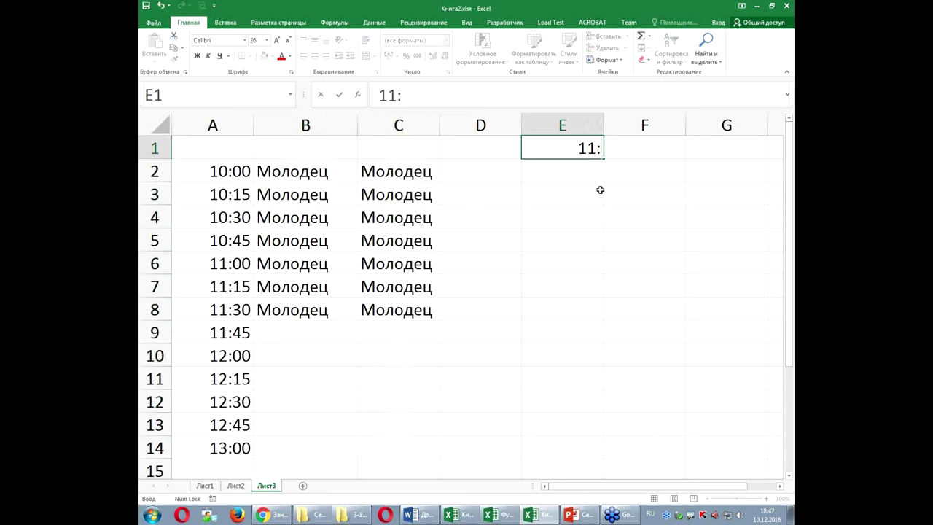
type("10")
key("Return")
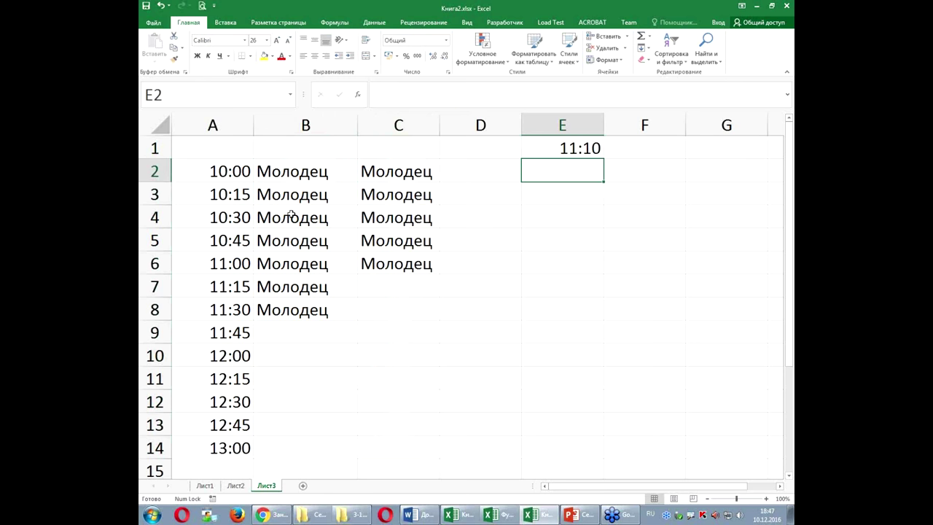
left_click(308, 172)
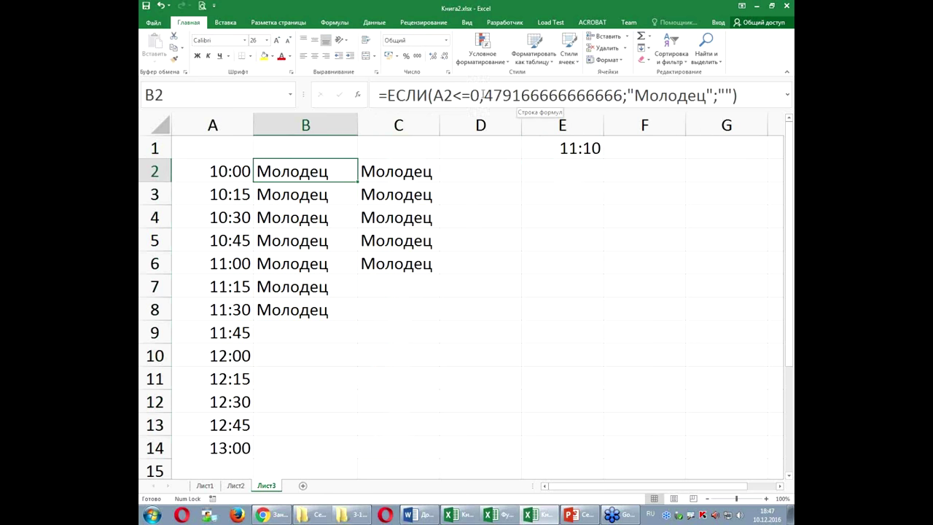
left_click(427, 172)
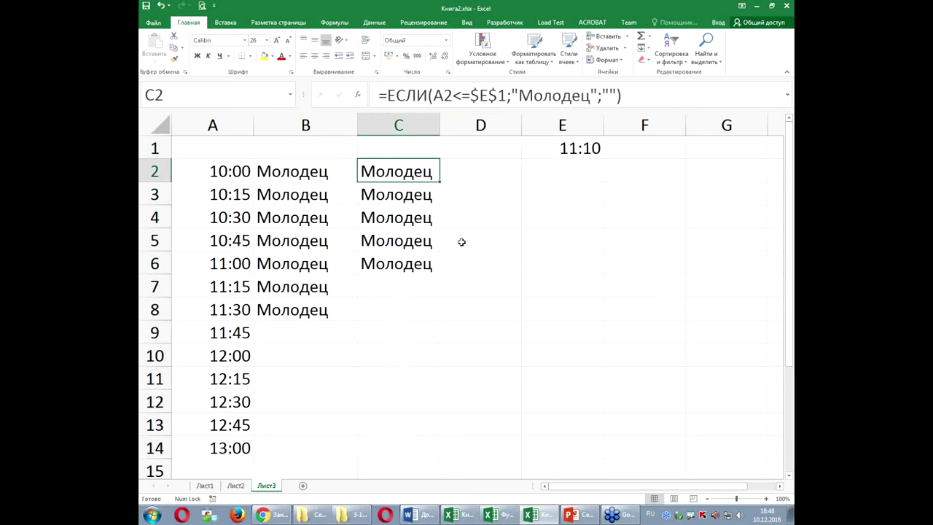
Point out cells D2, A2 and the threshold cell E1 on Лист3
left_click(498, 174)
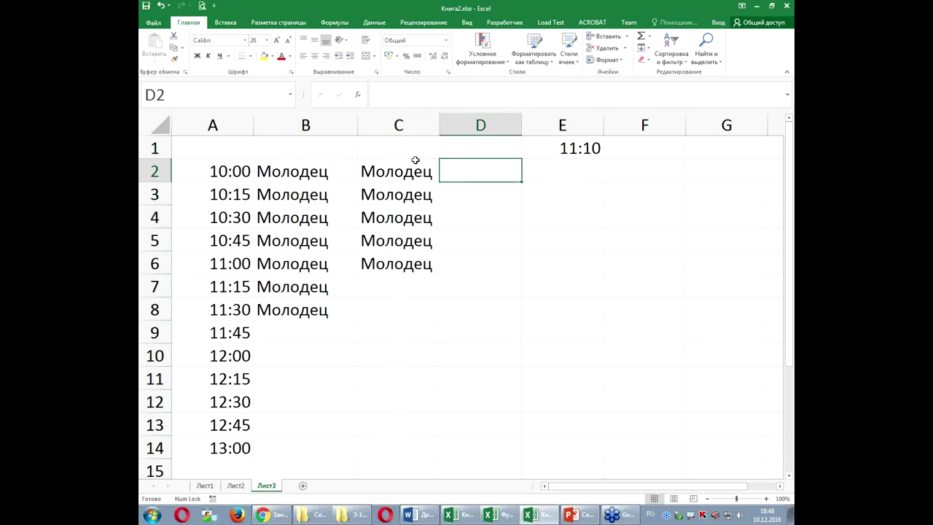
left_click(200, 171)
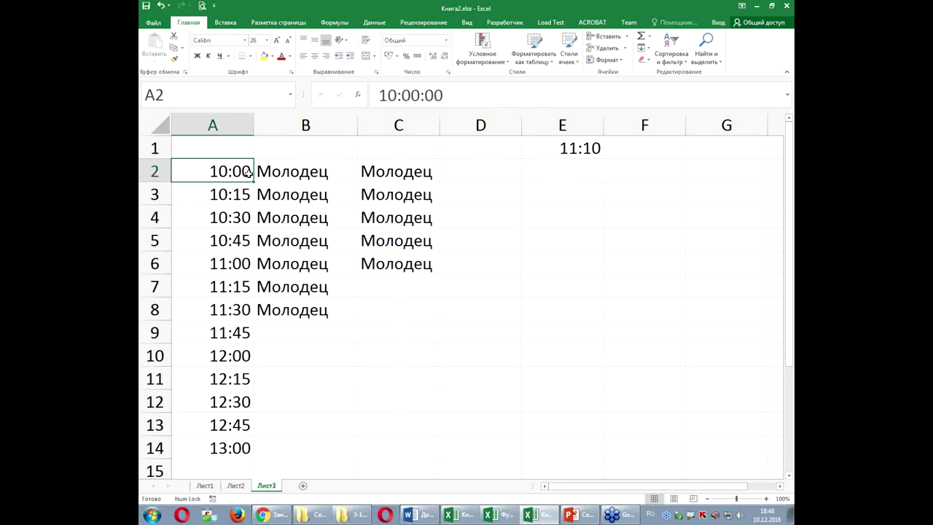
left_click(487, 180)
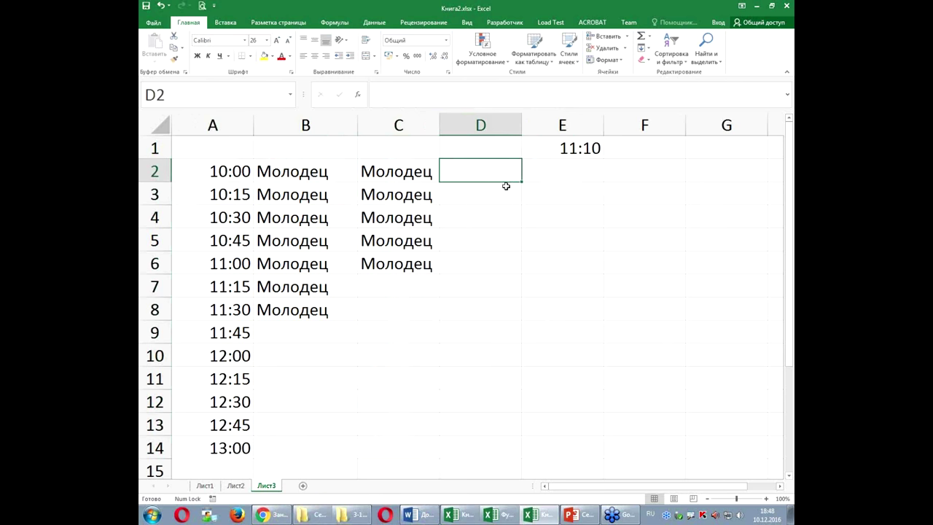
left_click(568, 148)
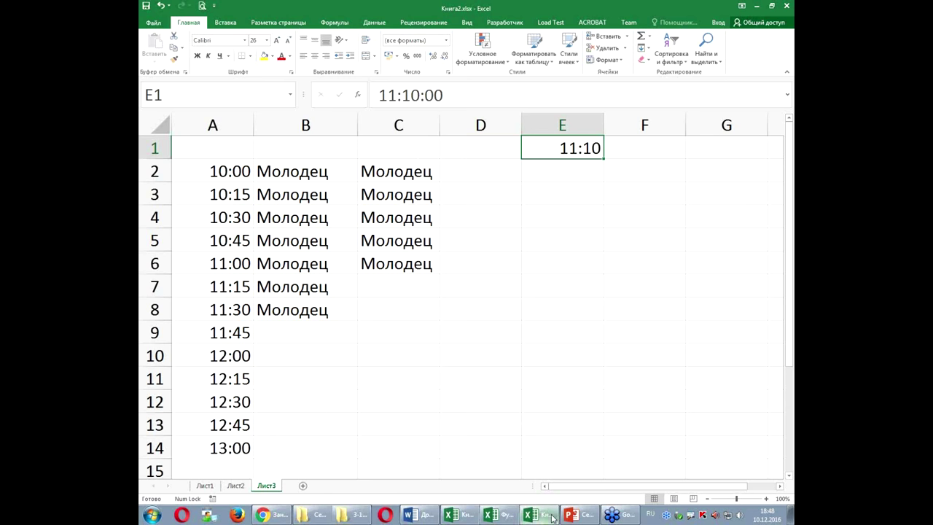
Switch to the PowerPoint slide show and bring up the Функция ЕСЛИ flowchart slide
mouse_move(577, 519)
left_click(486, 267)
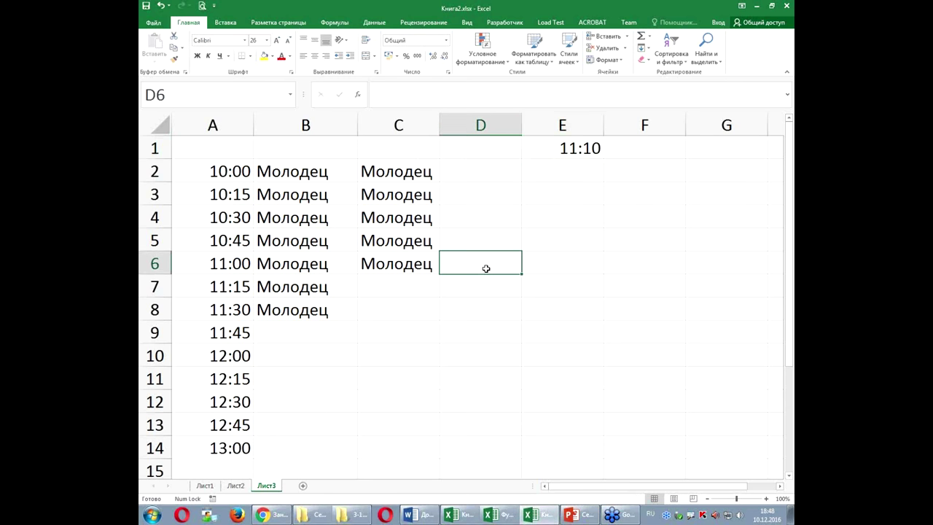
left_click(580, 515)
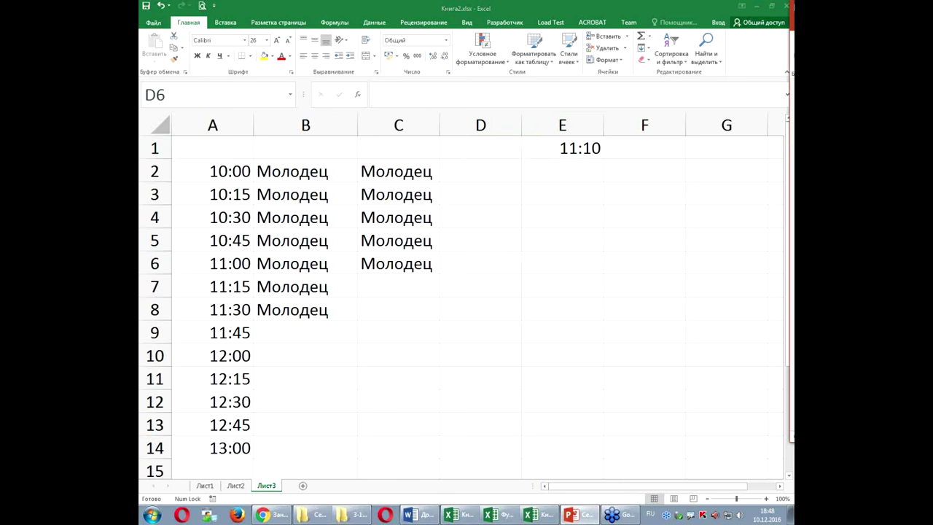
left_click(395, 326)
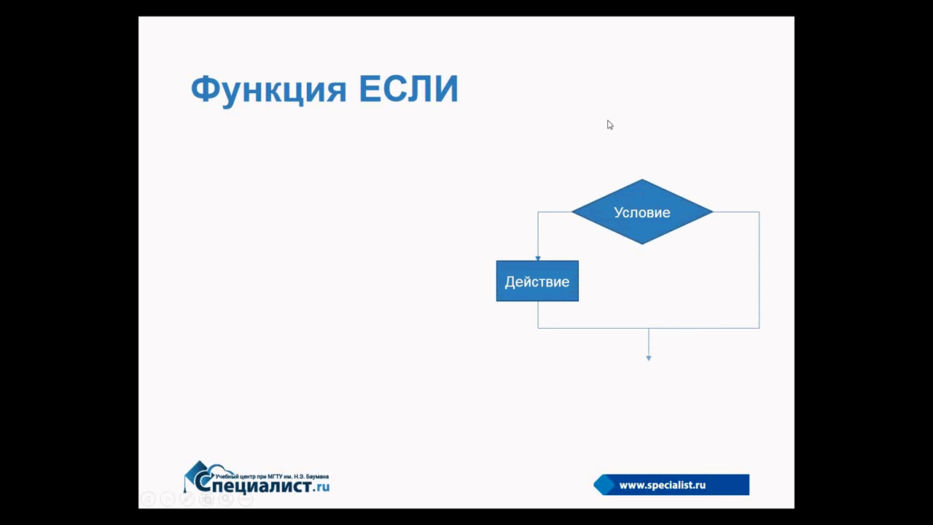
Reveal the next flowchart part and handwrite the underlined note "что > чем" above the diamond
left_click(455, 200)
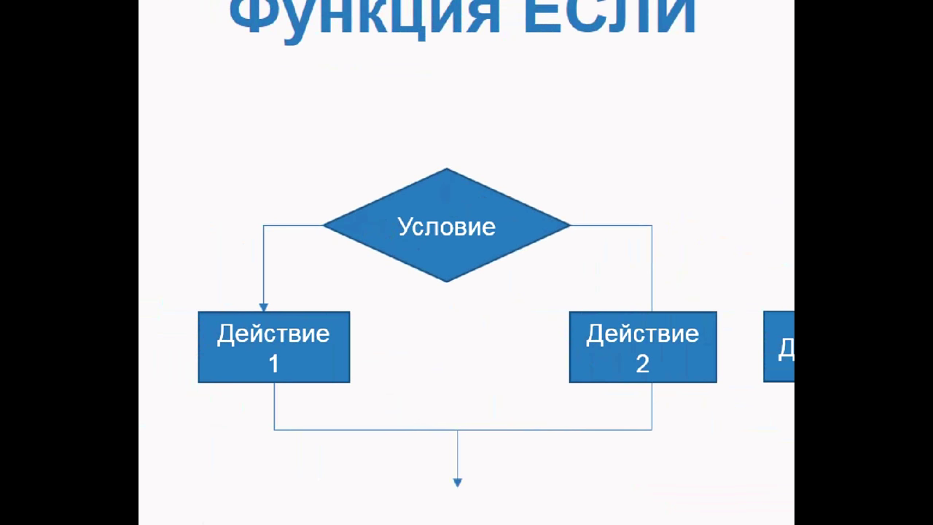
left_click_drag(347, 87, 368, 119)
mouse_move(392, 89)
left_mouse_down()
mouse_move(408, 100)
mouse_move(413, 120)
left_mouse_up()
left_click_drag(468, 96, 560, 84)
mouse_move(371, 120)
left_mouse_down()
mouse_move(364, 97)
mouse_move(401, 107)
mouse_move(392, 117)
left_mouse_up()
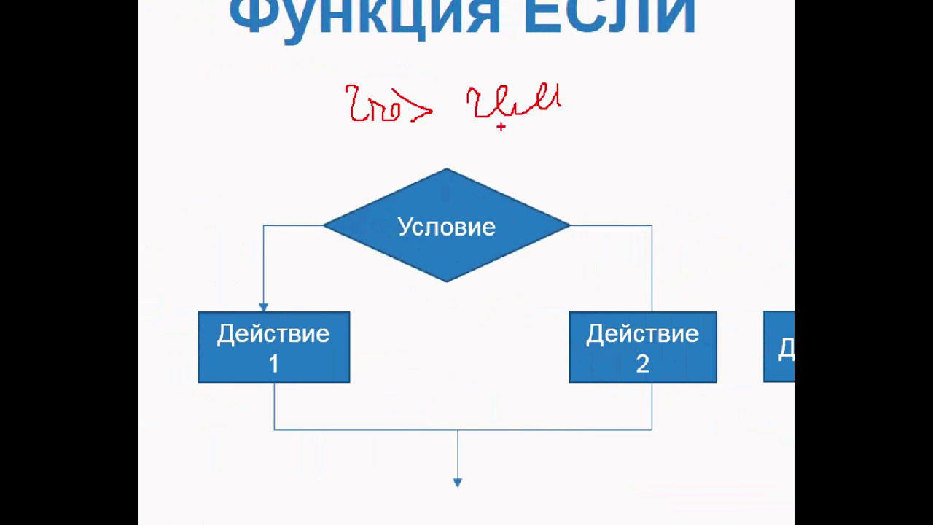
left_click(322, 125)
left_click_drag(322, 124, 398, 125)
left_click(478, 122)
left_click_drag(549, 123, 576, 122)
left_click_drag(474, 123, 550, 123)
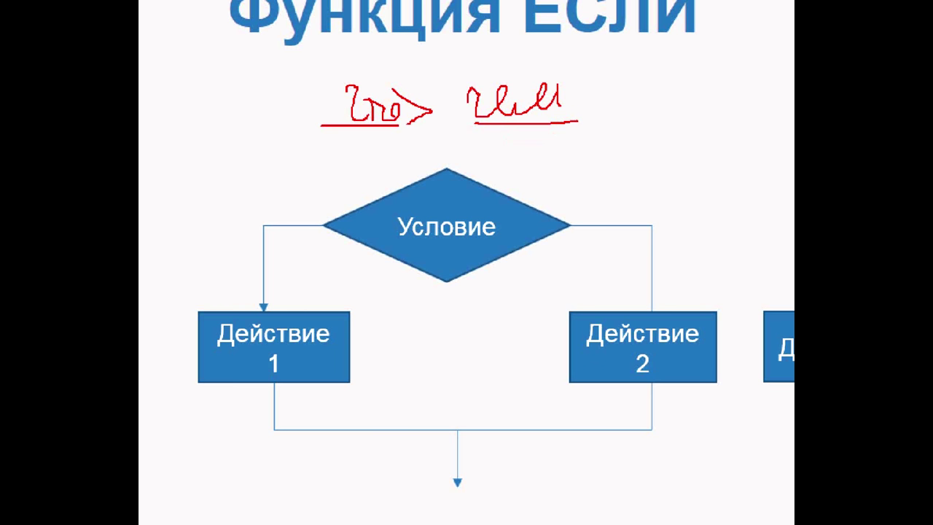
In blue ink, box the comparison sign and list the operators >, <, =, <>, >=, <=
key("ctrl+e")
left_click_drag(406, 84, 455, 132)
mouse_move(179, 70)
left_mouse_down()
mouse_move(224, 133)
mouse_move(208, 200)
mouse_move(220, 203)
mouse_move(196, 239)
mouse_move(241, 234)
left_mouse_up()
mouse_move(197, 265)
left_mouse_down()
mouse_move(215, 258)
mouse_move(216, 274)
mouse_move(243, 260)
mouse_move(243, 268)
left_mouse_up()
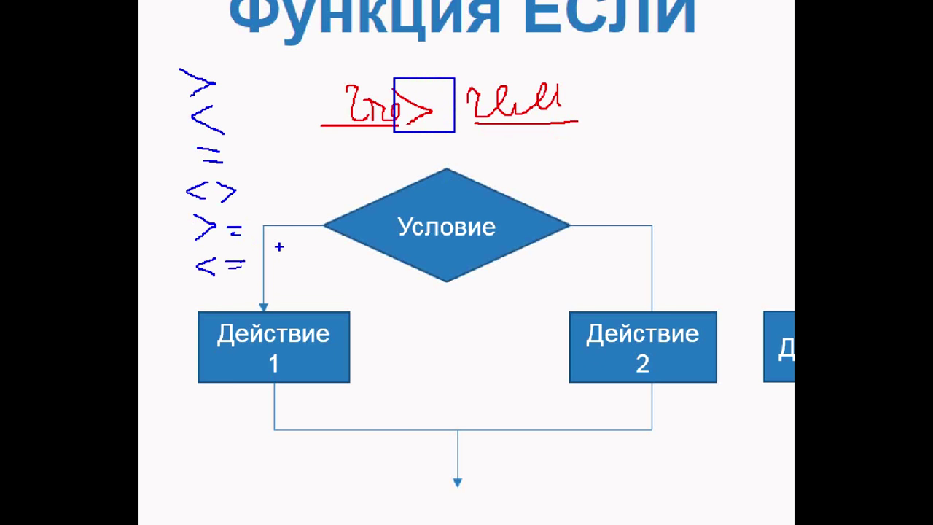
Tick the condition diamond and label the left branch ДА in red
left_click_drag(428, 199, 446, 199)
key("r")
left_click_drag(264, 201, 299, 217)
left_click_drag(271, 161, 307, 199)
key("ctrl+z")
mouse_move(274, 202)
left_mouse_down()
mouse_move(286, 203)
mouse_move(300, 184)
mouse_move(306, 199)
mouse_move(278, 219)
mouse_move(305, 231)
left_mouse_up()
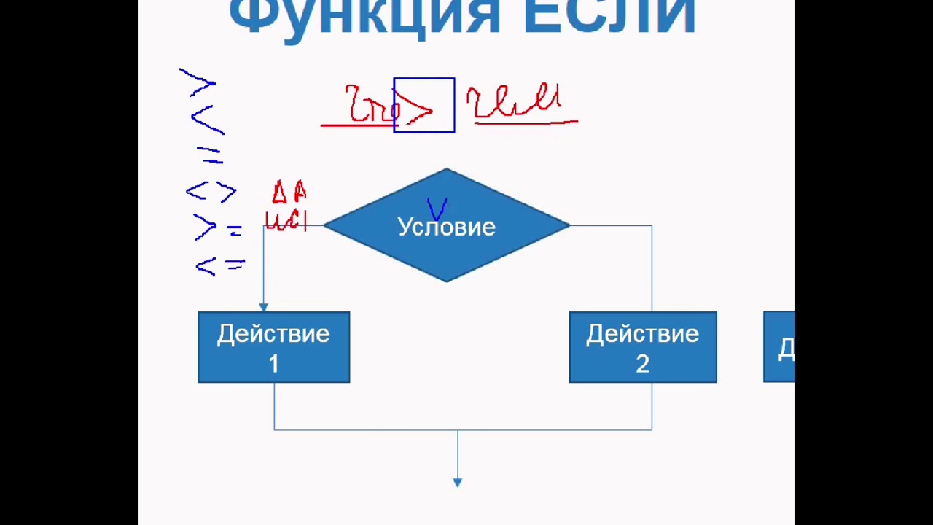
Label the right branch нет with Ложь beneath it, and underline ДА
mouse_move(599, 203)
left_mouse_down()
mouse_move(613, 180)
mouse_move(624, 198)
left_mouse_up()
left_click_drag(626, 198, 639, 174)
left_click_drag(630, 168, 650, 175)
mouse_move(609, 233)
left_mouse_down()
mouse_move(625, 213)
mouse_move(641, 226)
left_mouse_up()
mouse_move(638, 218)
left_mouse_down()
mouse_move(676, 219)
mouse_move(692, 232)
left_mouse_up()
left_click_drag(662, 229, 667, 238)
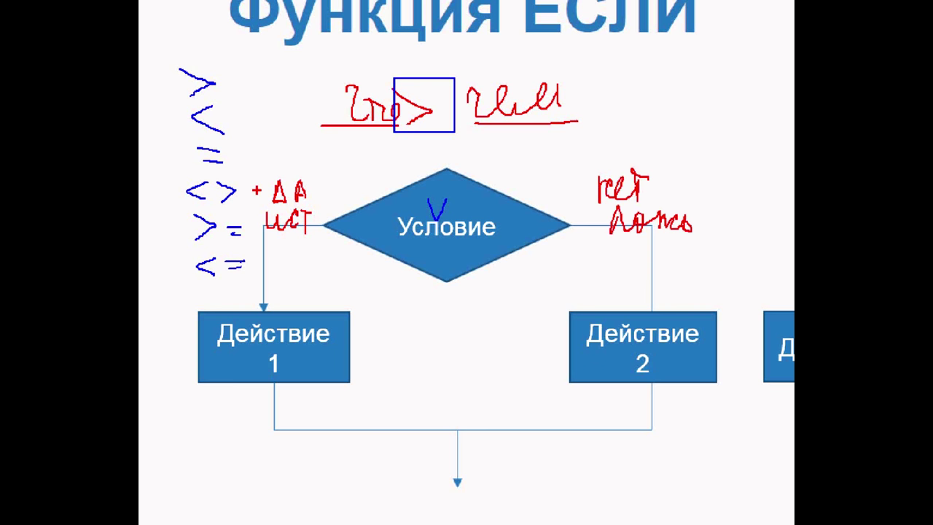
left_click_drag(255, 199, 302, 209)
Add a green note below the true label and tick both action boxes in green
mouse_move(289, 264)
left_mouse_down()
mouse_move(285, 277)
mouse_move(290, 262)
mouse_move(336, 271)
mouse_move(334, 278)
left_mouse_up()
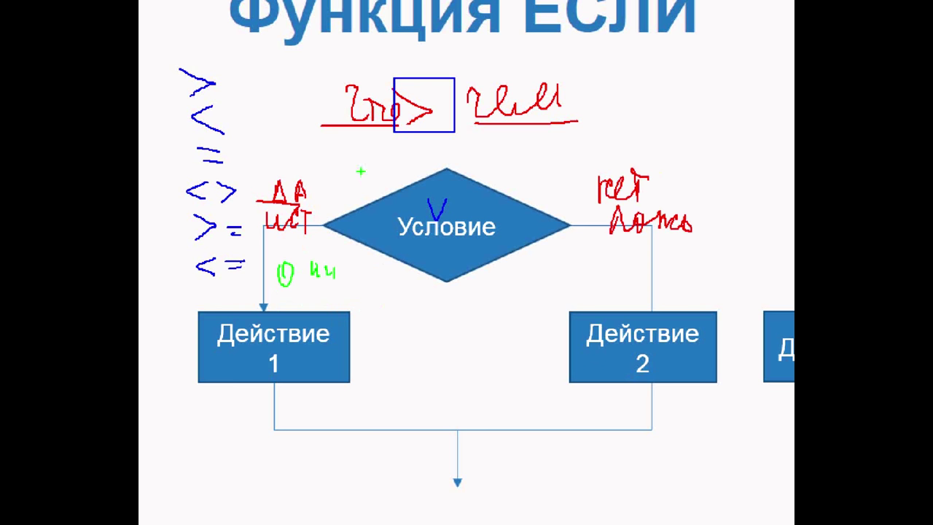
left_click_drag(362, 333, 393, 326)
mouse_move(541, 329)
left_mouse_down()
mouse_move(558, 326)
mouse_move(540, 347)
left_mouse_up()
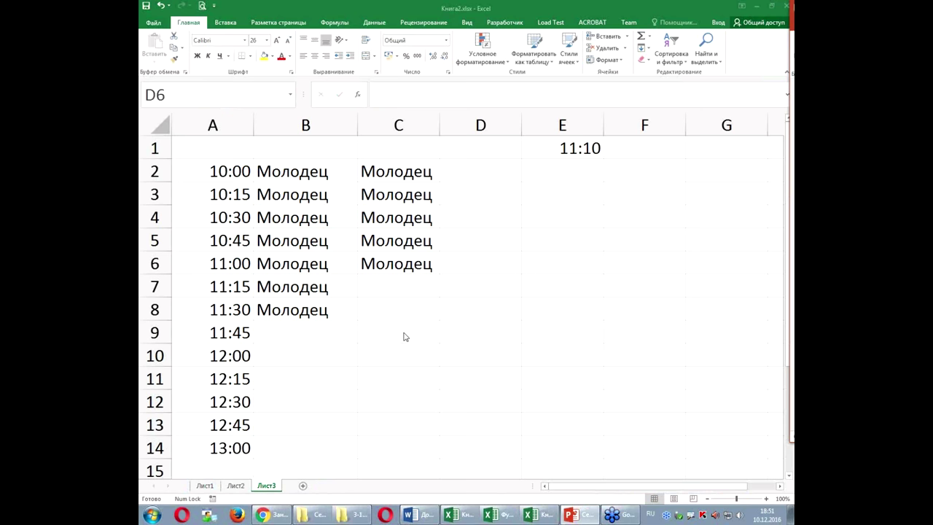
Close the Excel workbook Книга2.xlsx, saving its changes
left_click(694, 7)
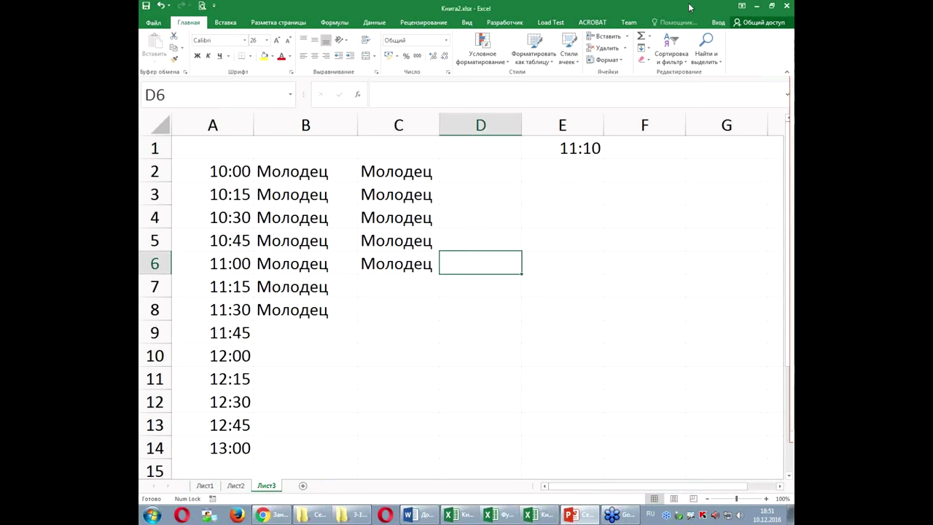
left_click(785, 5)
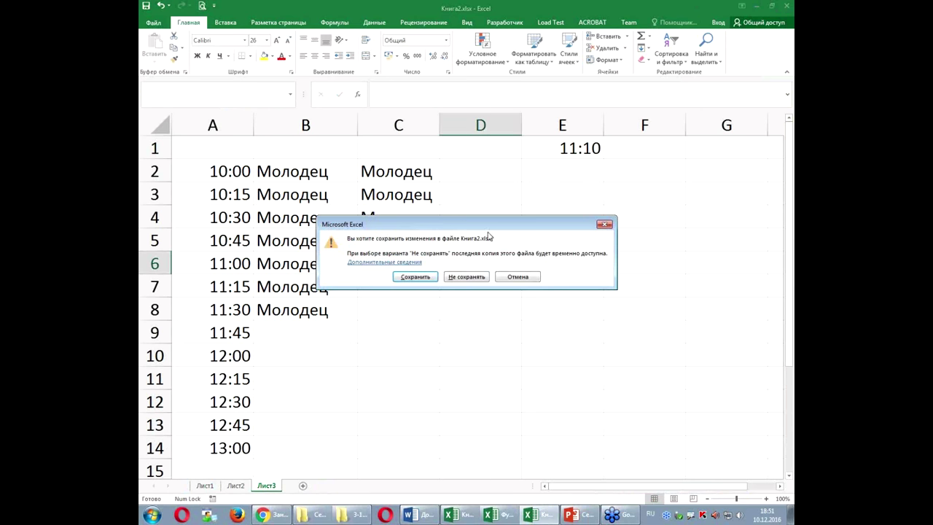
left_click(413, 279)
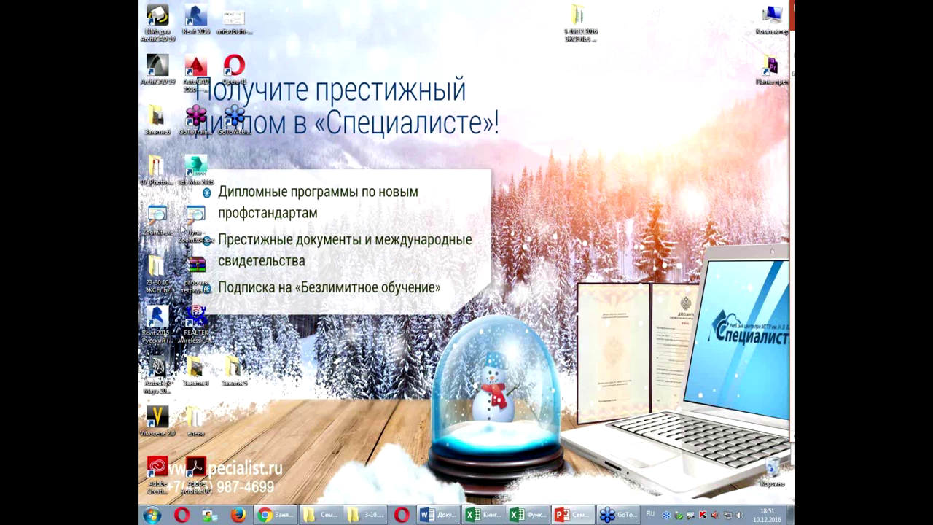
Return to the PowerPoint presentation Семинар 3-12-2016.pptx, showing slide 8 Функция ЕСЛИ
key("alt+shift")
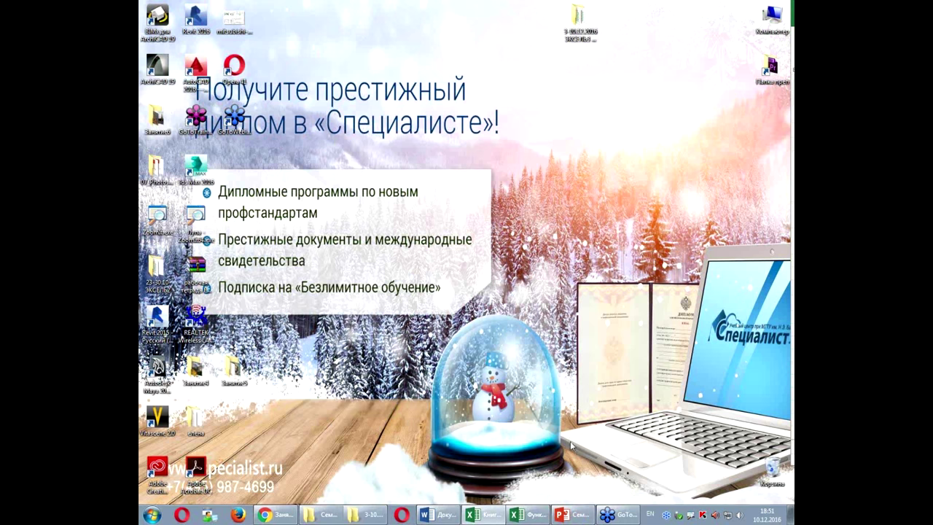
key("alt+shift")
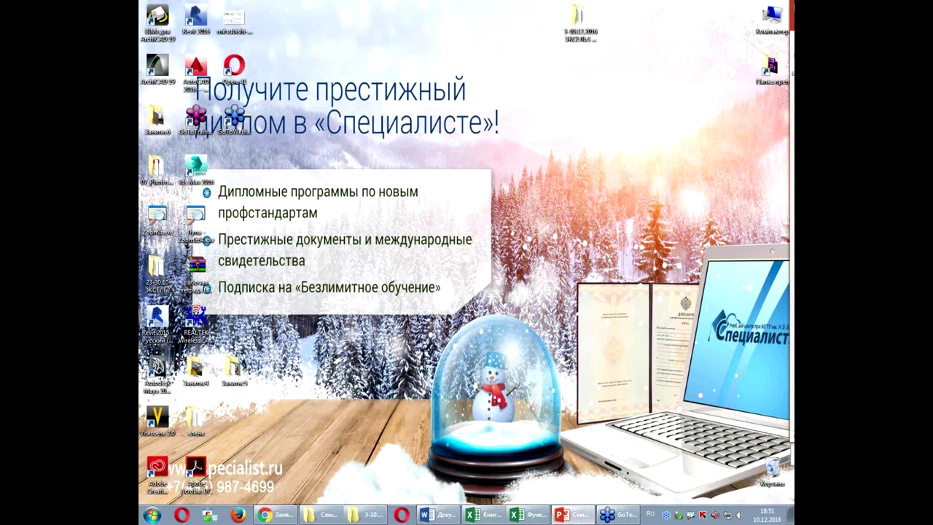
key("alt+Tab")
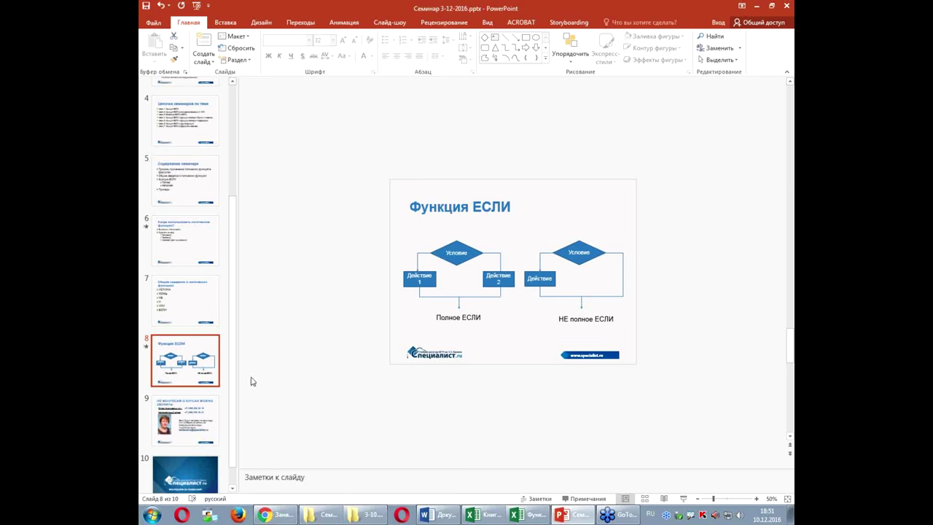
Run the slide show from the slide 9 contacts to the closing 'Благодарю за внимание!' slide
left_click(187, 420)
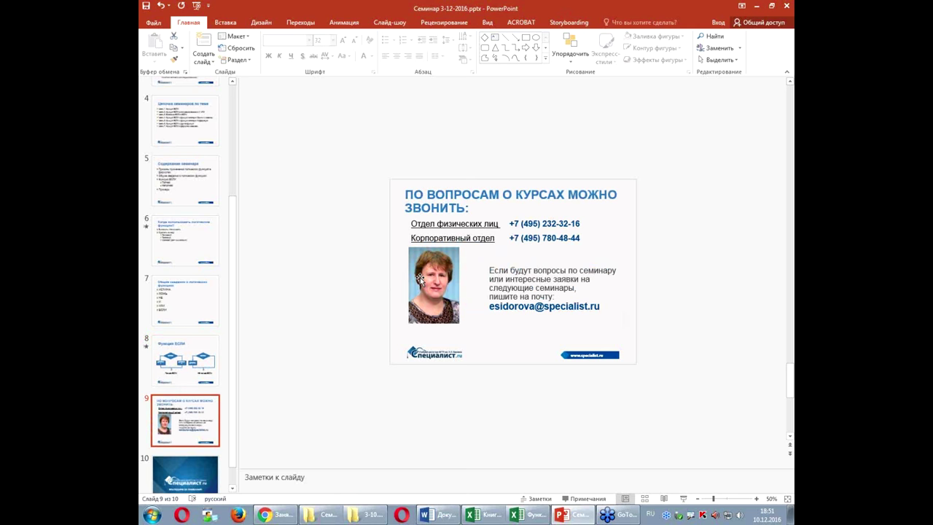
key("shift+F5")
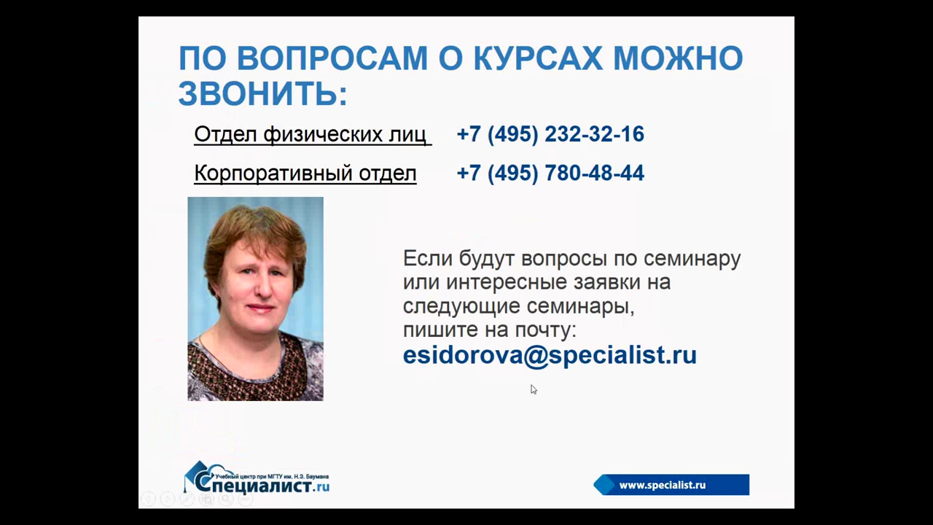
left_click(486, 403)
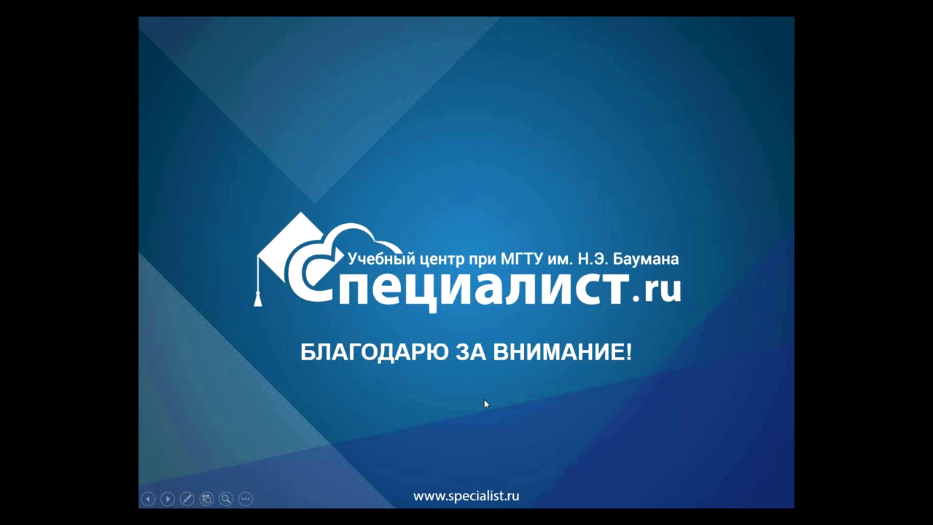